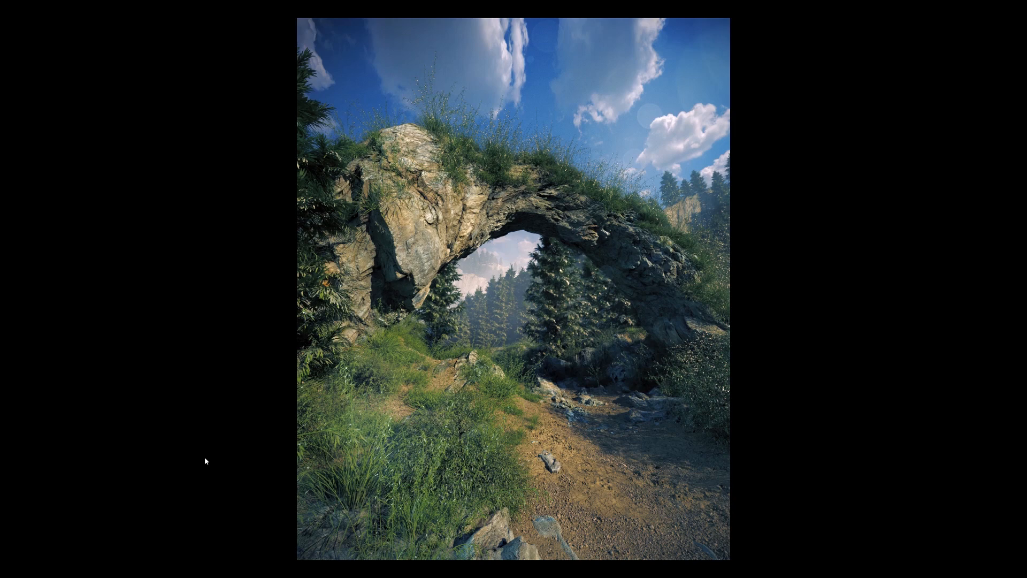
Leave the full-screen reference image, minimize its viewer and show the Cinema 4D perspective viewport
{"action": "key", "text": "Escape"}
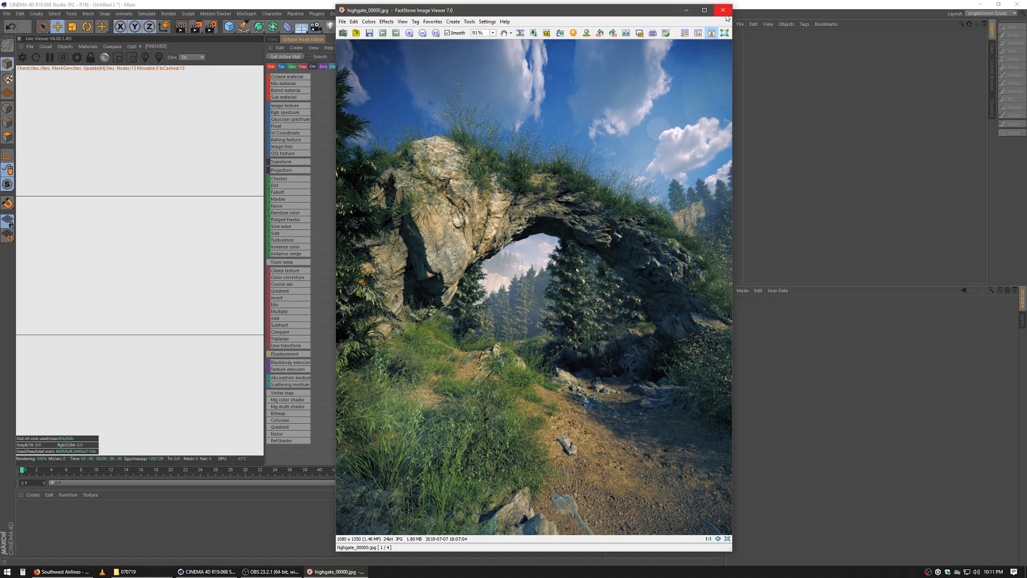
{"action": "left_click_drag", "start_coordinate": [633, 11], "coordinate": [548, 18]}
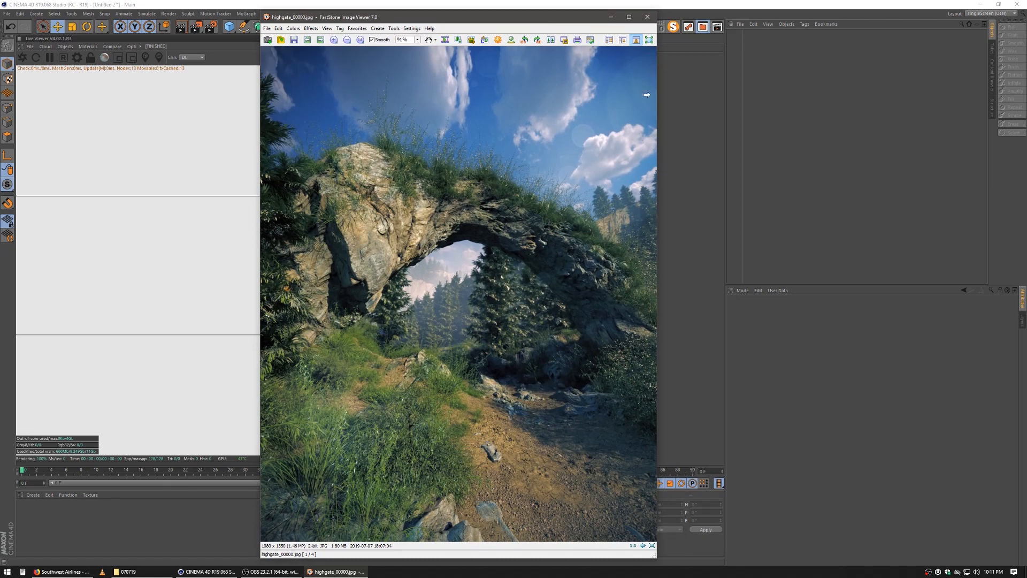
{"action": "left_click", "coordinate": [611, 17]}
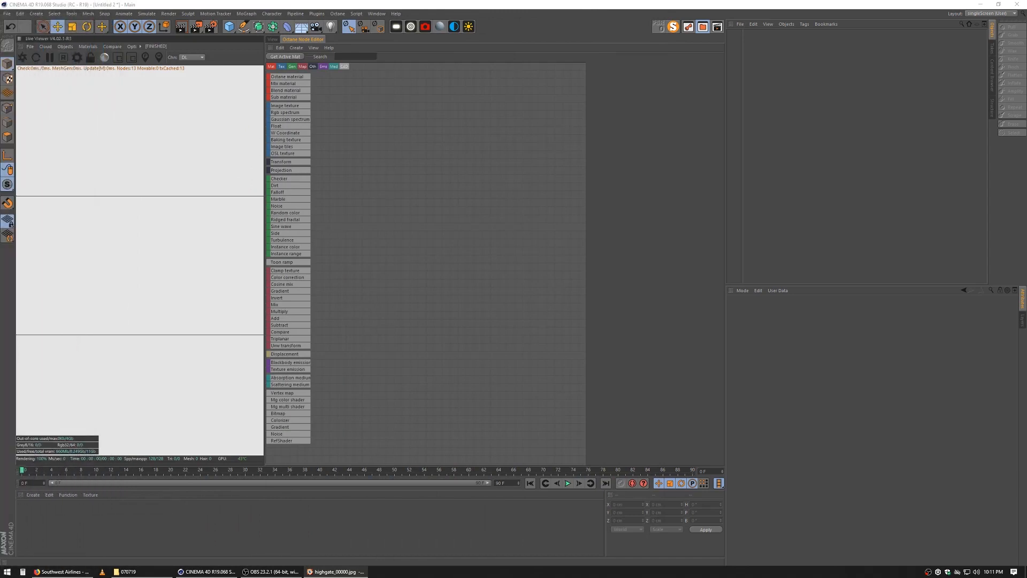
{"action": "left_click", "coordinate": [272, 39]}
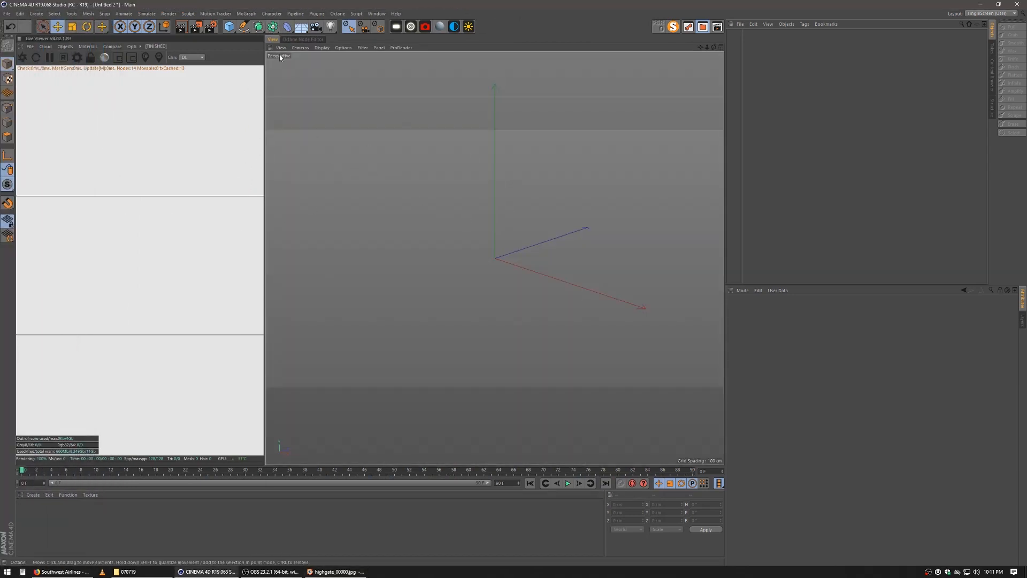
Add a plane primitive at the origin of the scene
{"action": "left_click", "coordinate": [229, 26]}
{"action": "left_click", "coordinate": [303, 49]}
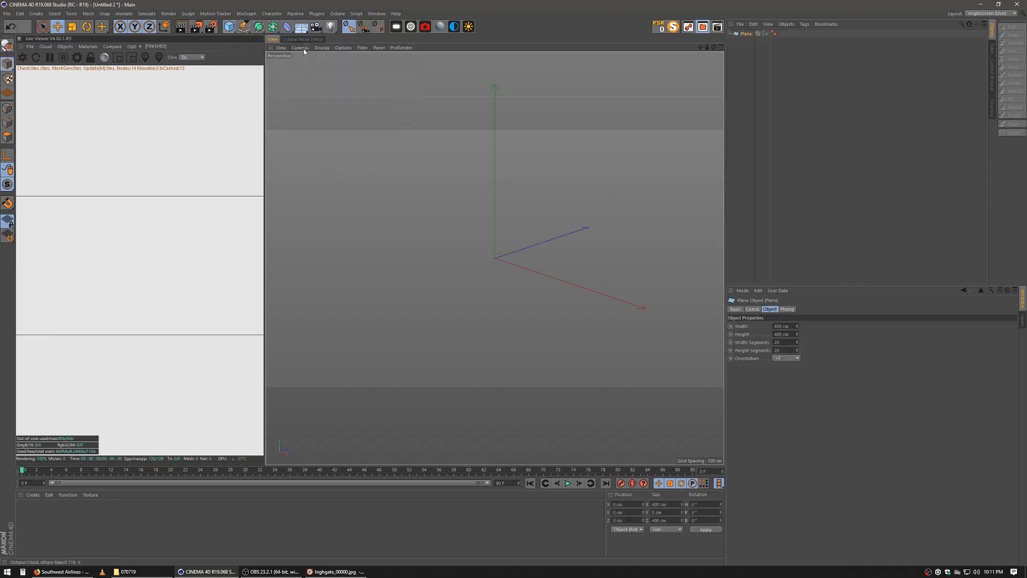
{"action": "scroll", "coordinate": [484, 286], "scroll_direction": "up", "scroll_amount": 6}
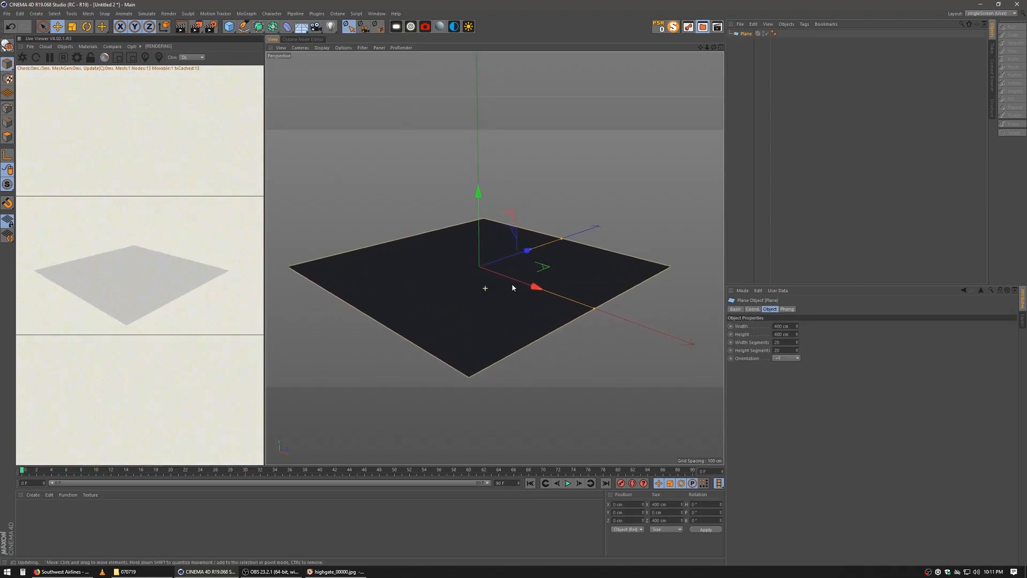
{"action": "middle_click_drag", "start_coordinate": [464, 278], "coordinate": [495, 259], "text": "alt"}
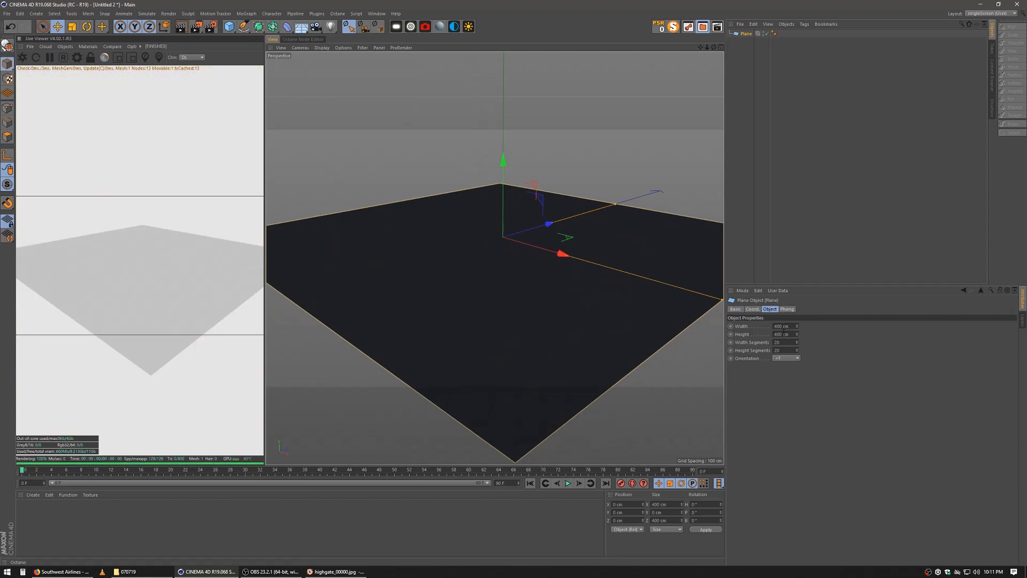
Set the plane's width and height to 4000 cm and its width and height segments to 200
{"action": "left_click", "coordinate": [781, 326]}
{"action": "left_click", "coordinate": [781, 335]}
{"action": "type", "text": "0"}
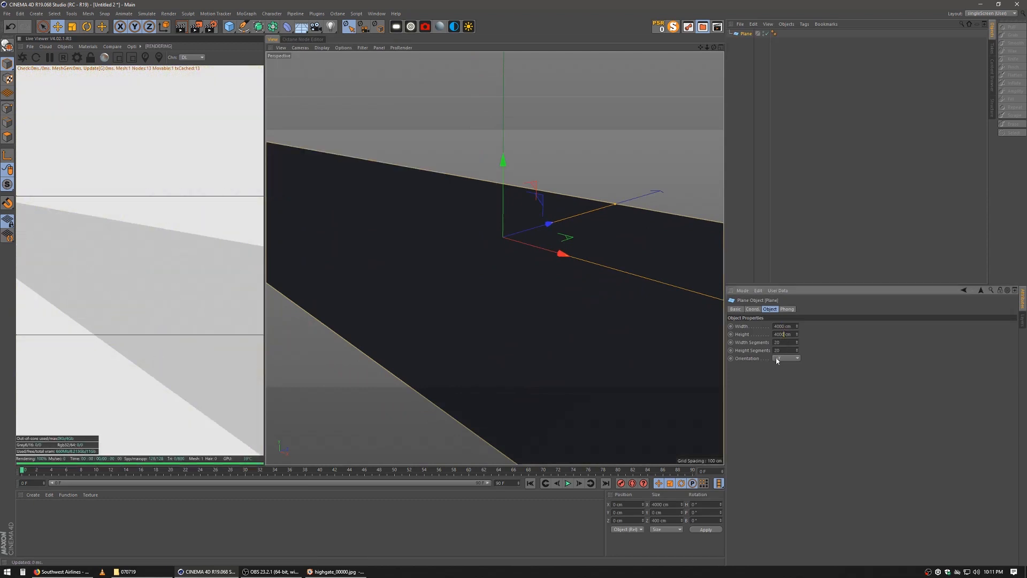
{"action": "left_click", "coordinate": [782, 342]}
{"action": "type", "text": "0"}
{"action": "left_click", "coordinate": [782, 351]}
{"action": "type", "text": "0"}
{"action": "key", "text": "Return"}
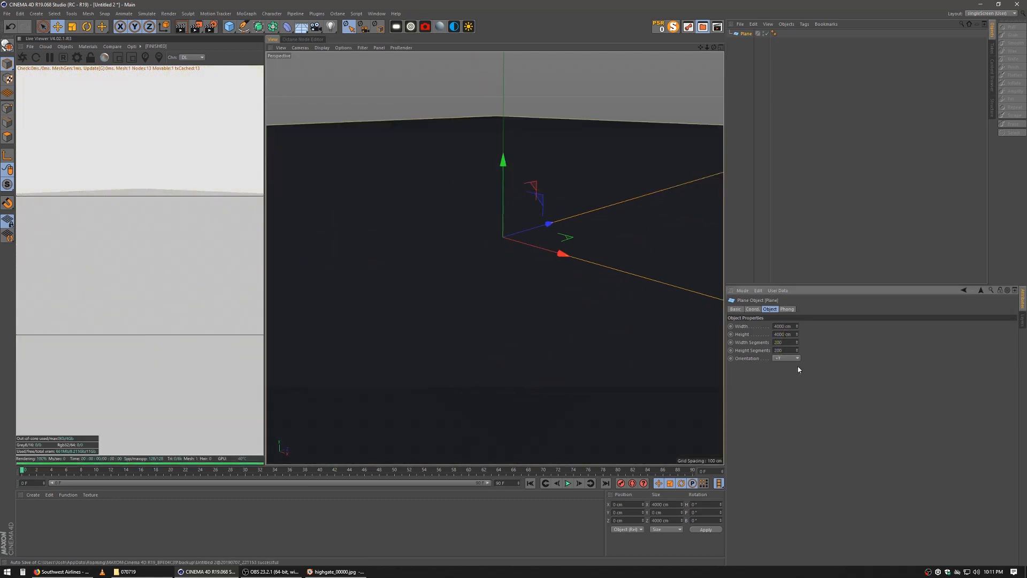
Convert the plane to an editable polygon object and activate the Pull sculpting brush
{"action": "scroll", "coordinate": [524, 245], "scroll_direction": "down", "scroll_amount": 8}
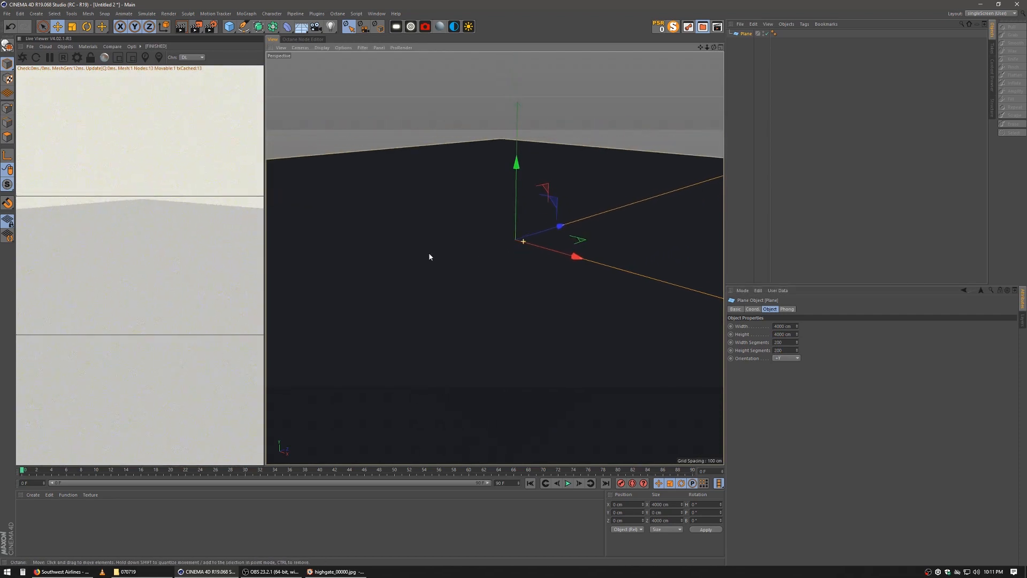
{"action": "scroll", "coordinate": [476, 284], "scroll_direction": "up", "scroll_amount": 6}
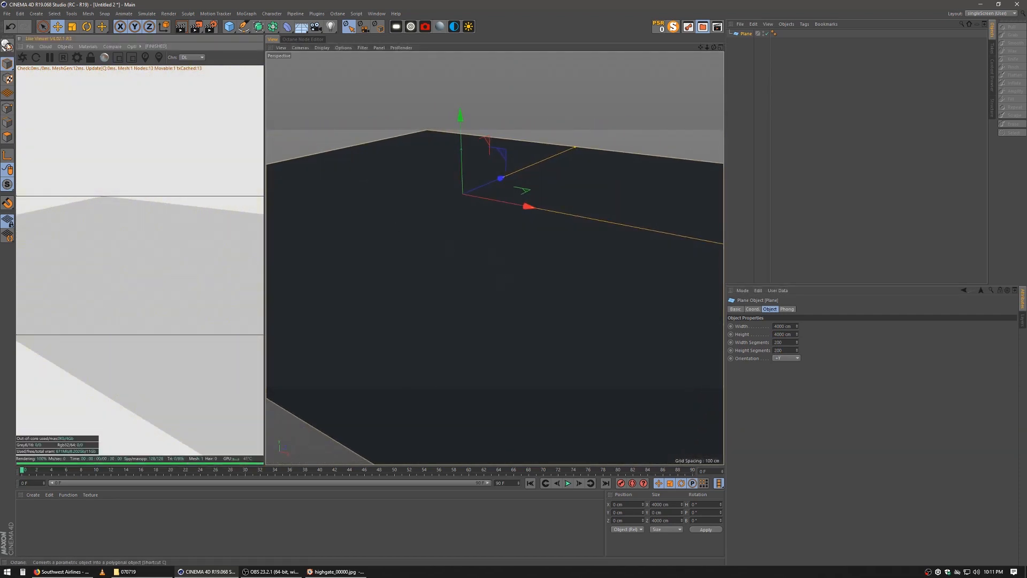
{"action": "left_click", "coordinate": [8, 46]}
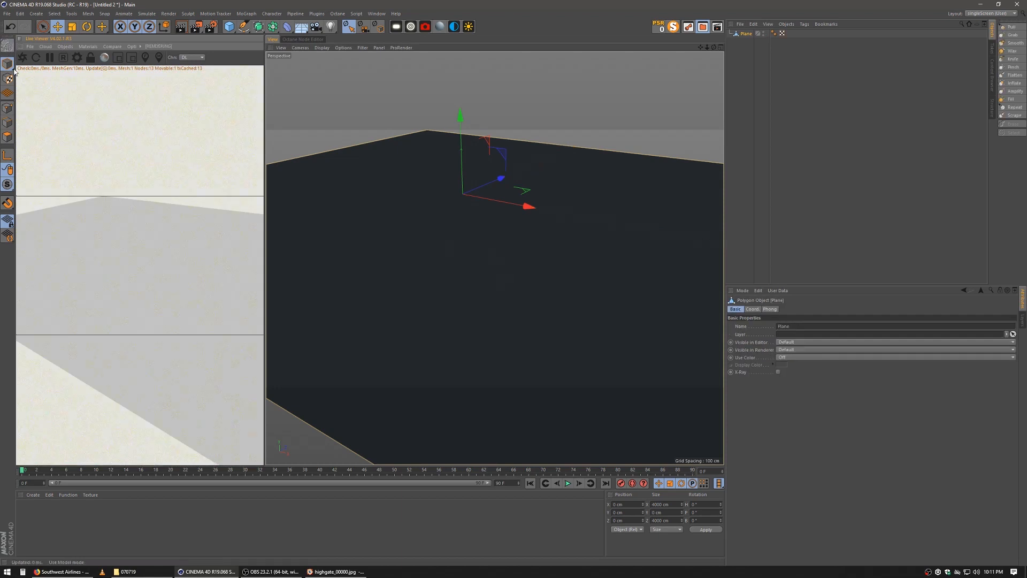
{"action": "left_click", "coordinate": [1009, 27]}
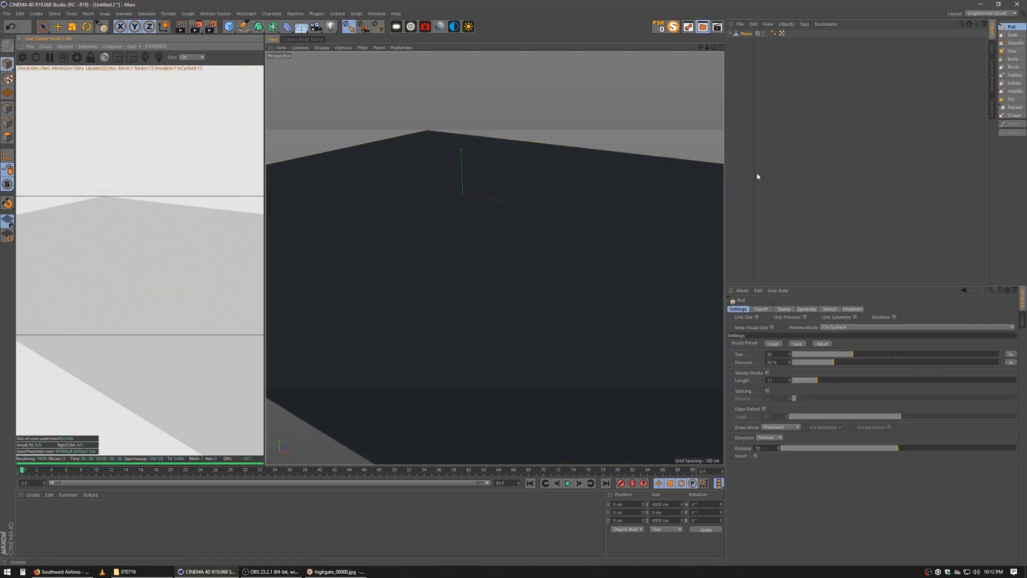
{"action": "middle_click_drag", "start_coordinate": [573, 209], "coordinate": [575, 229], "text": "alt"}
{"action": "left_click_drag", "start_coordinate": [571, 226], "coordinate": [532, 222], "text": "alt"}
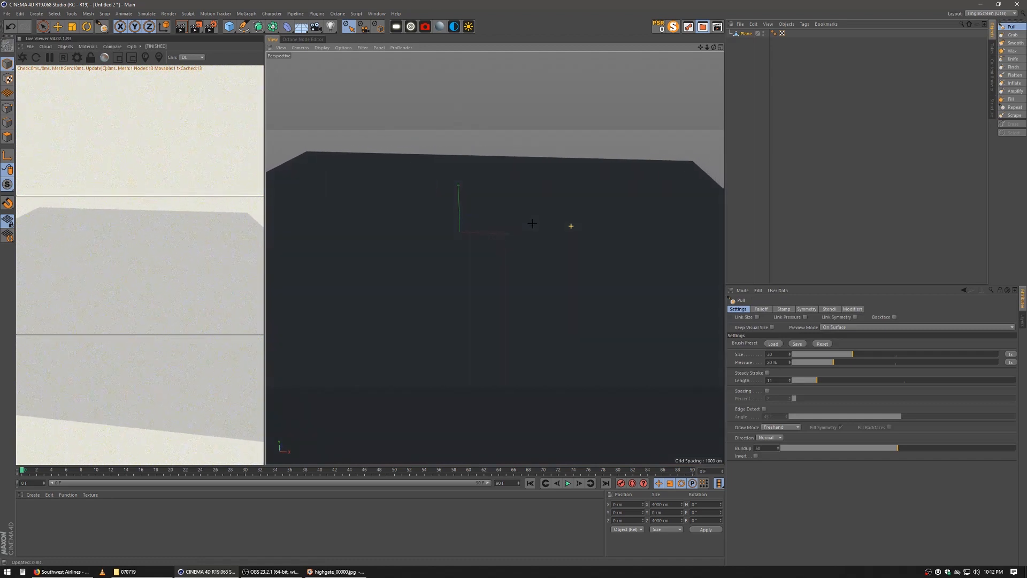
Bring up the reference image highgate_00000.jpg and move its window off the main screen, clear of the viewport
{"action": "key", "text": "alt+Tab"}
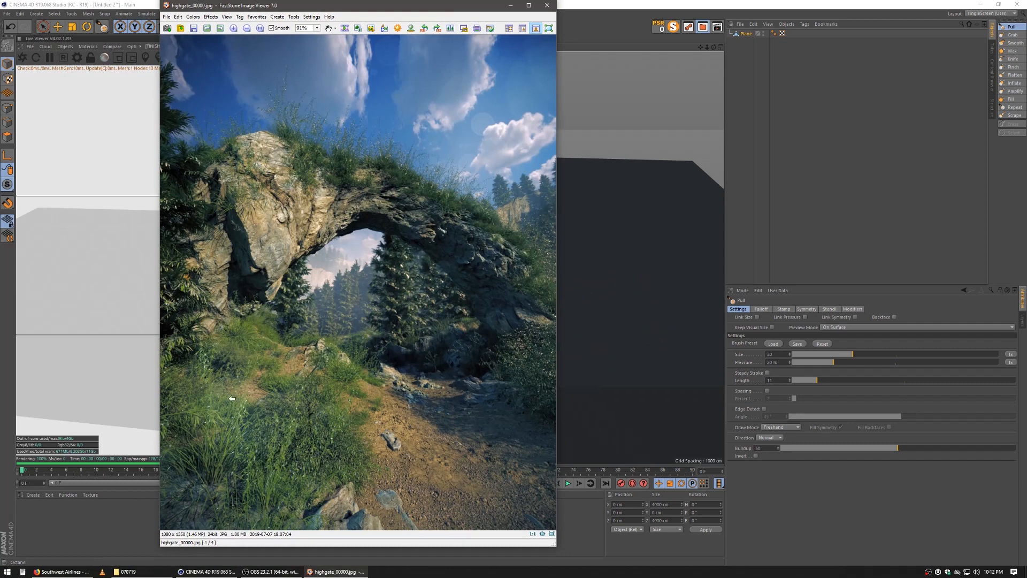
{"action": "left_click_drag", "start_coordinate": [393, 6], "coordinate": [0, 43]}
{"action": "mouse_move", "coordinate": [482, 237]}
{"action": "left_mouse_down", "text": "alt"}
{"action": "mouse_move", "coordinate": [509, 236]}
{"action": "mouse_move", "coordinate": [521, 218]}
{"action": "mouse_move", "coordinate": [567, 264]}
{"action": "mouse_move", "coordinate": [525, 248]}
{"action": "mouse_move", "coordinate": [496, 247]}
{"action": "mouse_move", "coordinate": [495, 259]}
{"action": "mouse_move", "coordinate": [514, 236]}
{"action": "mouse_move", "coordinate": [502, 151]}
{"action": "left_mouse_up", "text": "alt"}
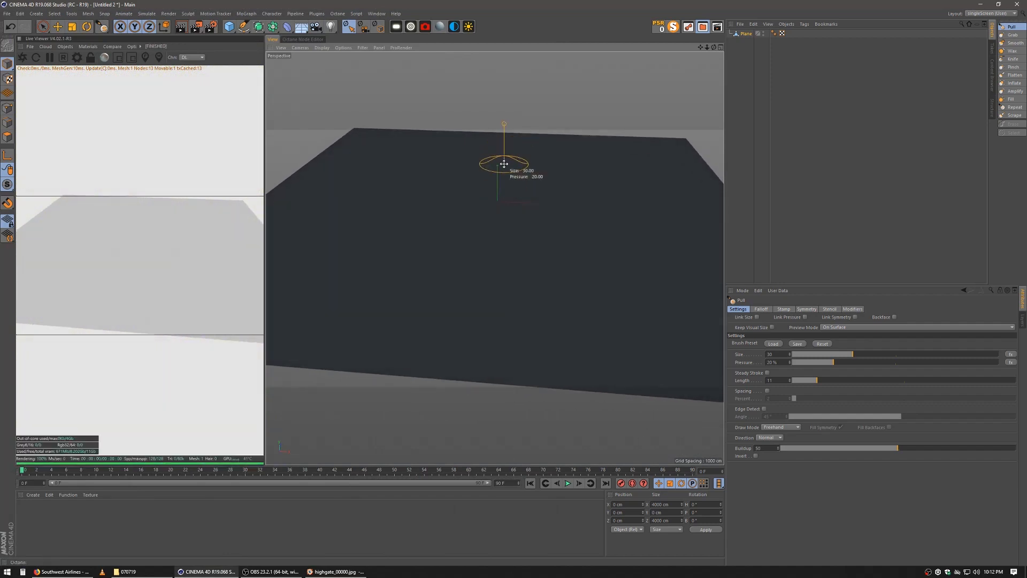
Enlarge the Pull brush to about 34.6 and sculpt a winding stroke through the middle of the plane from back to front
{"action": "middle_click", "coordinate": [504, 167]}
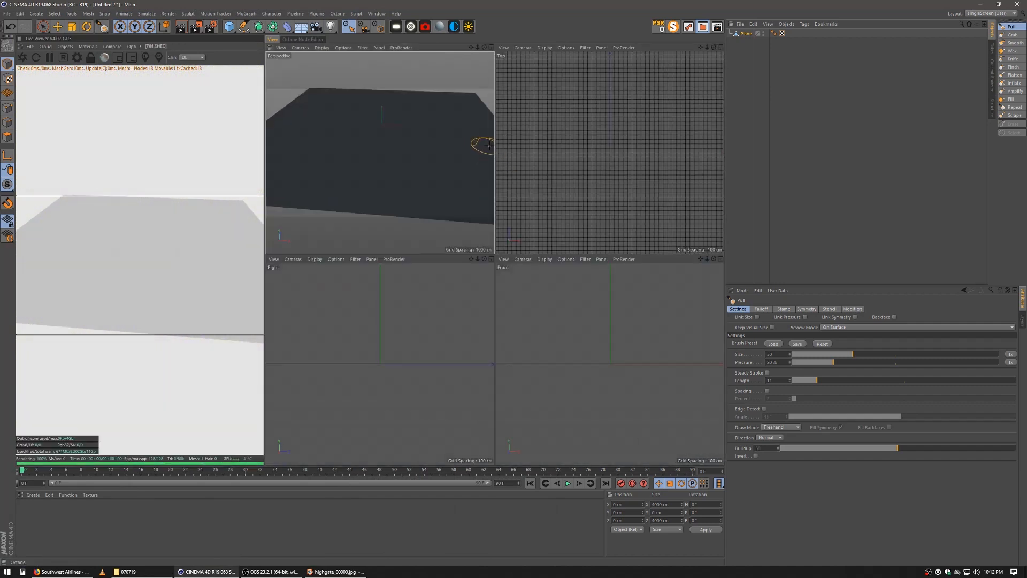
{"action": "middle_click", "coordinate": [492, 57]}
{"action": "middle_click_drag", "start_coordinate": [495, 180], "coordinate": [504, 172]}
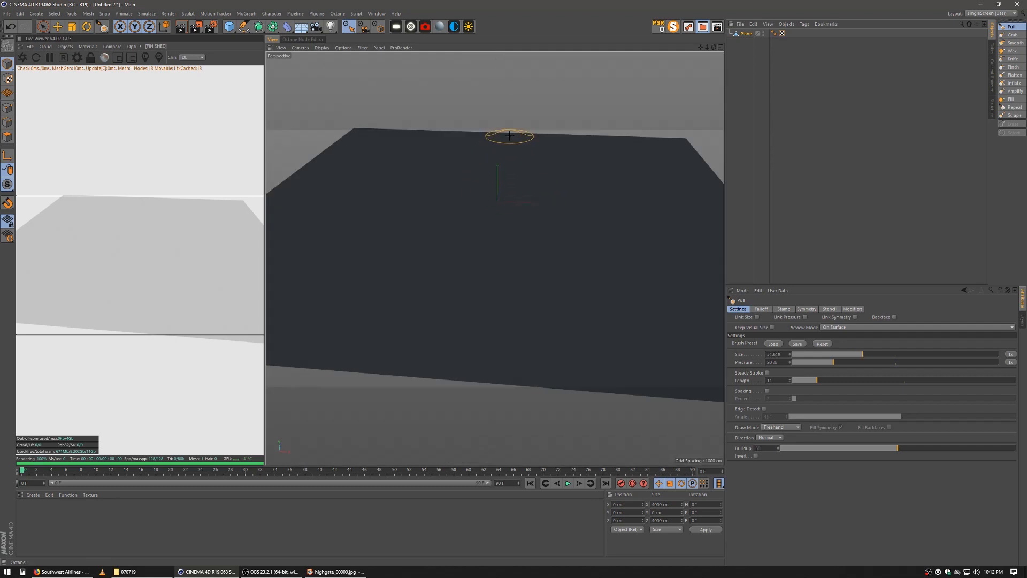
{"action": "mouse_move", "coordinate": [509, 136]}
{"action": "left_mouse_down"}
{"action": "mouse_move", "coordinate": [497, 166]}
{"action": "mouse_move", "coordinate": [519, 192]}
{"action": "mouse_move", "coordinate": [469, 216]}
{"action": "mouse_move", "coordinate": [513, 262]}
{"action": "mouse_move", "coordinate": [482, 284]}
{"action": "mouse_move", "coordinate": [476, 353]}
{"action": "mouse_move", "coordinate": [434, 373]}
{"action": "left_mouse_up"}
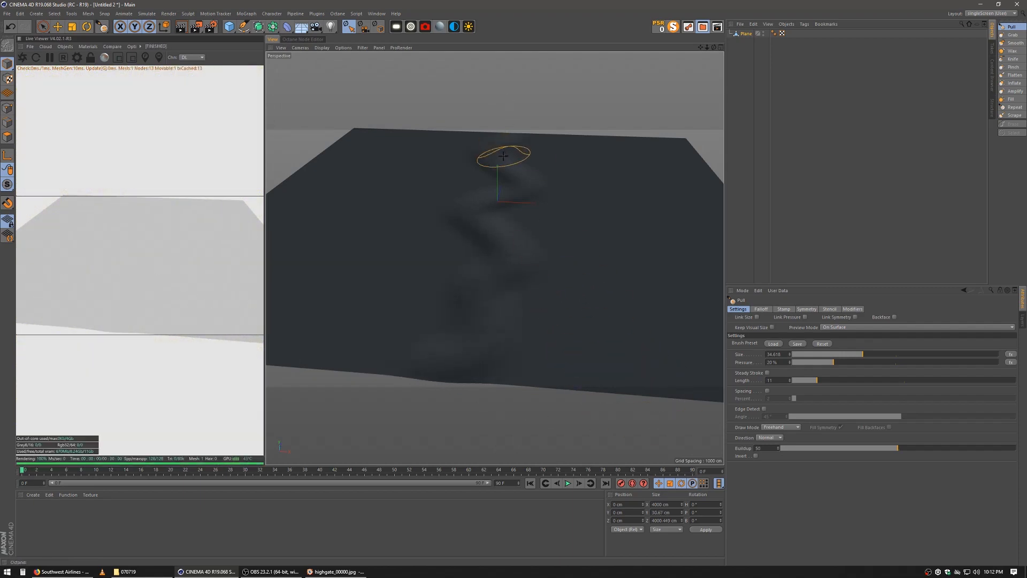
Set the Pull brush to a size of about 74 and 40 % pressure and raise low hills along one side of the winding stroke
{"action": "mouse_move", "coordinate": [503, 138]}
{"action": "middle_mouse_down"}
{"action": "mouse_move", "coordinate": [523, 136]}
{"action": "mouse_move", "coordinate": [504, 135]}
{"action": "mouse_move", "coordinate": [505, 144]}
{"action": "middle_mouse_up"}
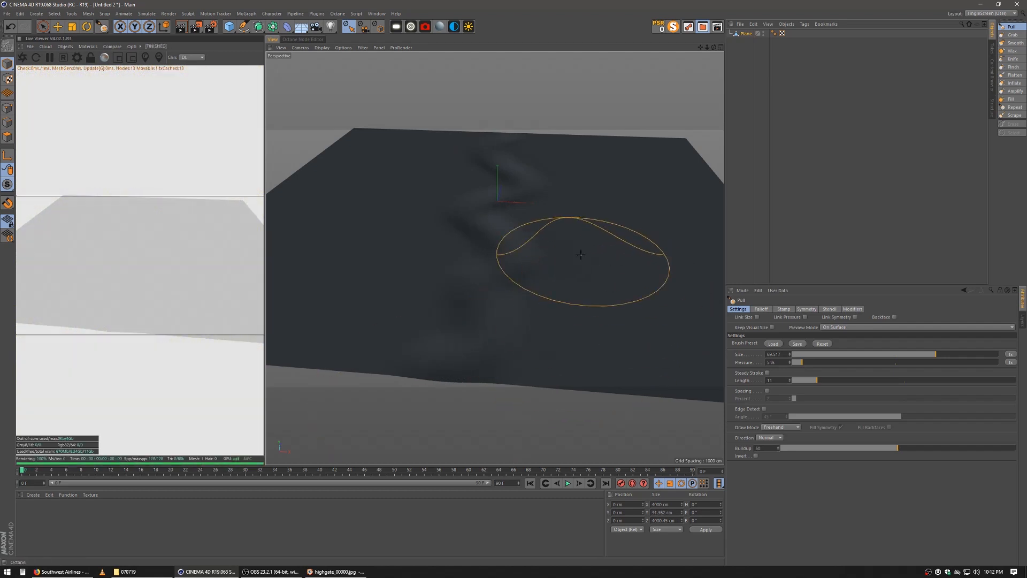
{"action": "left_click_drag", "start_coordinate": [543, 262], "coordinate": [543, 261], "text": "alt"}
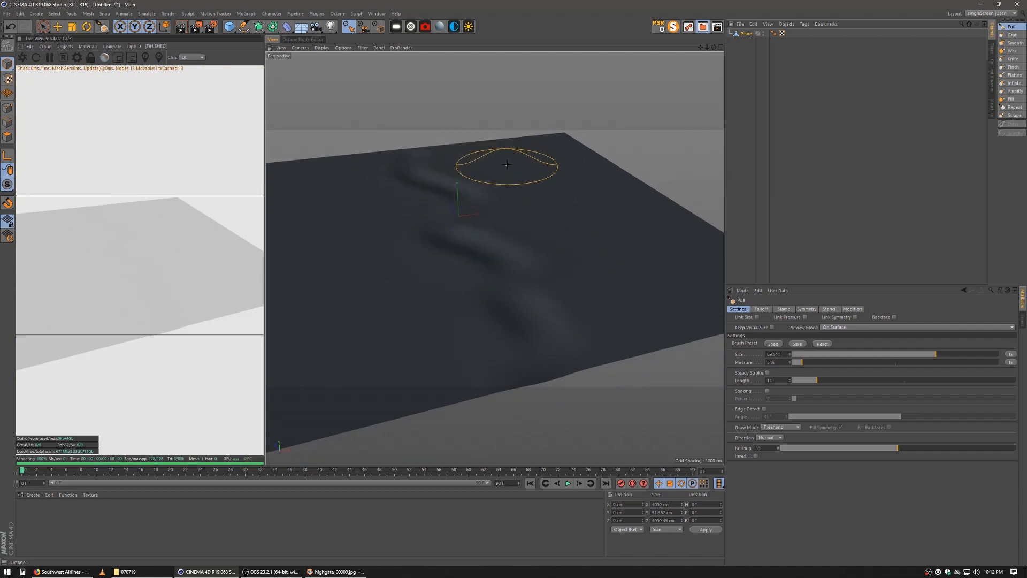
{"action": "middle_click_drag", "start_coordinate": [506, 162], "coordinate": [515, 142]}
{"action": "scroll", "coordinate": [514, 144], "scroll_direction": "down", "scroll_amount": 1}
{"action": "left_click_drag", "start_coordinate": [485, 154], "coordinate": [571, 146]}
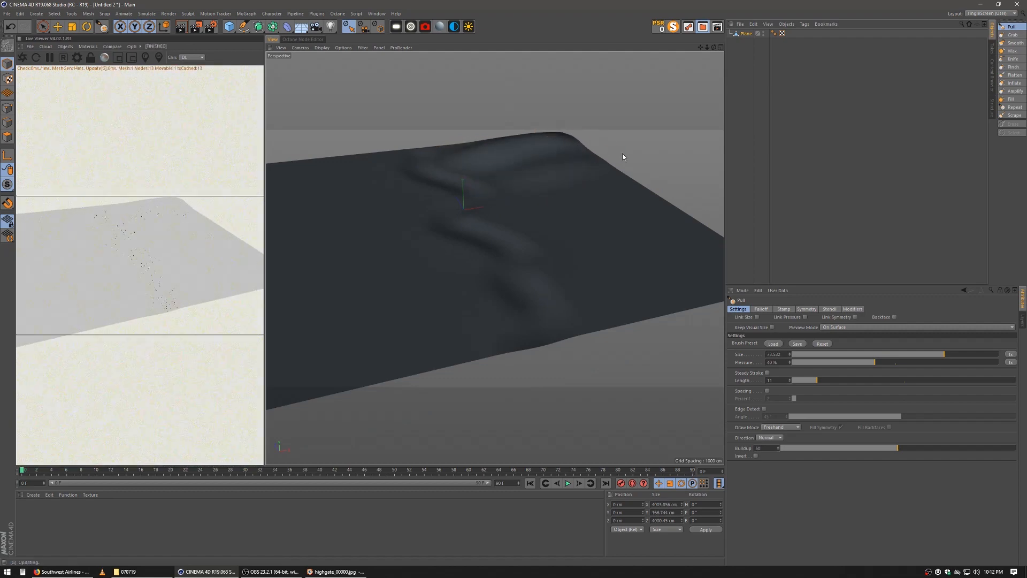
{"action": "left_click_drag", "start_coordinate": [554, 203], "coordinate": [666, 188]}
{"action": "left_click_drag", "start_coordinate": [603, 243], "coordinate": [736, 222]}
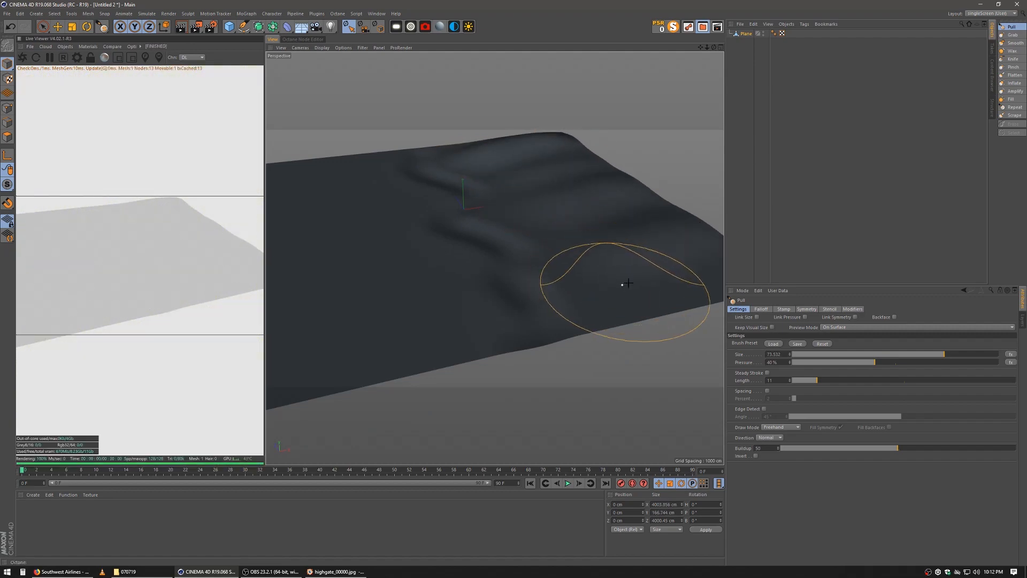
{"action": "left_click_drag", "start_coordinate": [624, 284], "coordinate": [765, 230]}
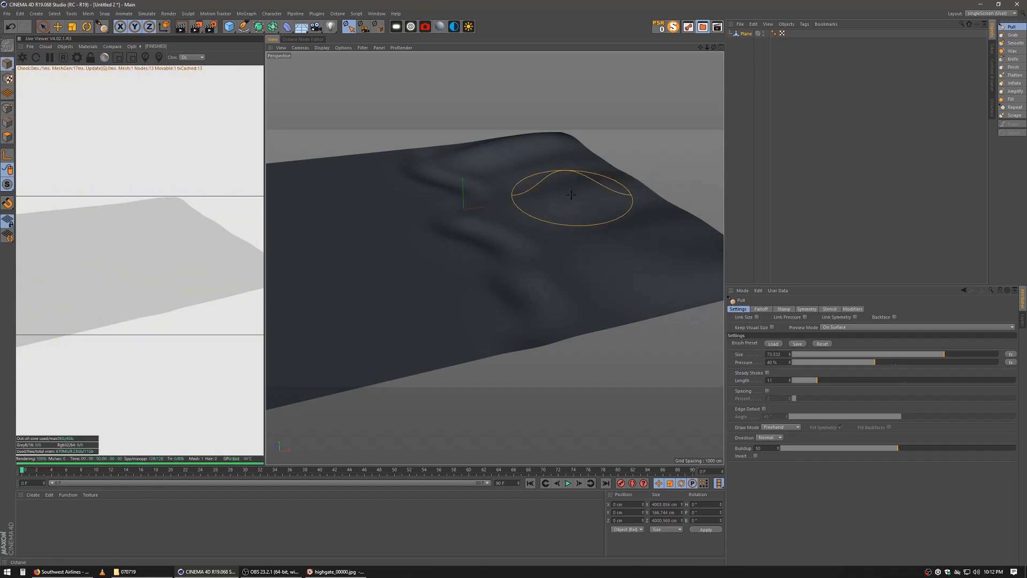
Increase the Pull brush pressure to 75 % and build up the same side's hills higher
{"action": "middle_click_drag", "start_coordinate": [572, 195], "coordinate": [572, 173]}
{"action": "left_click_drag", "start_coordinate": [504, 150], "coordinate": [595, 135]}
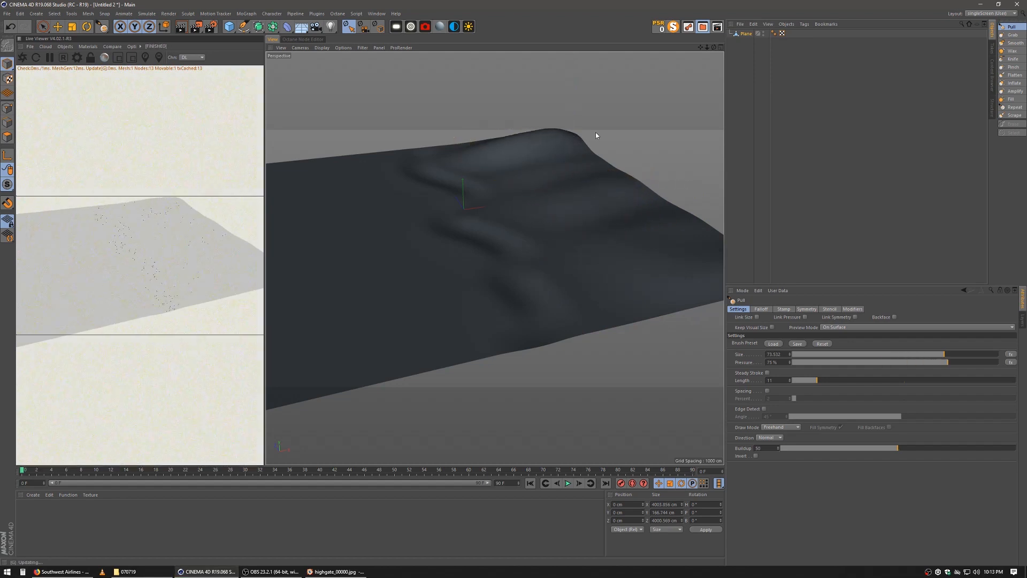
{"action": "left_click_drag", "start_coordinate": [539, 207], "coordinate": [624, 176]}
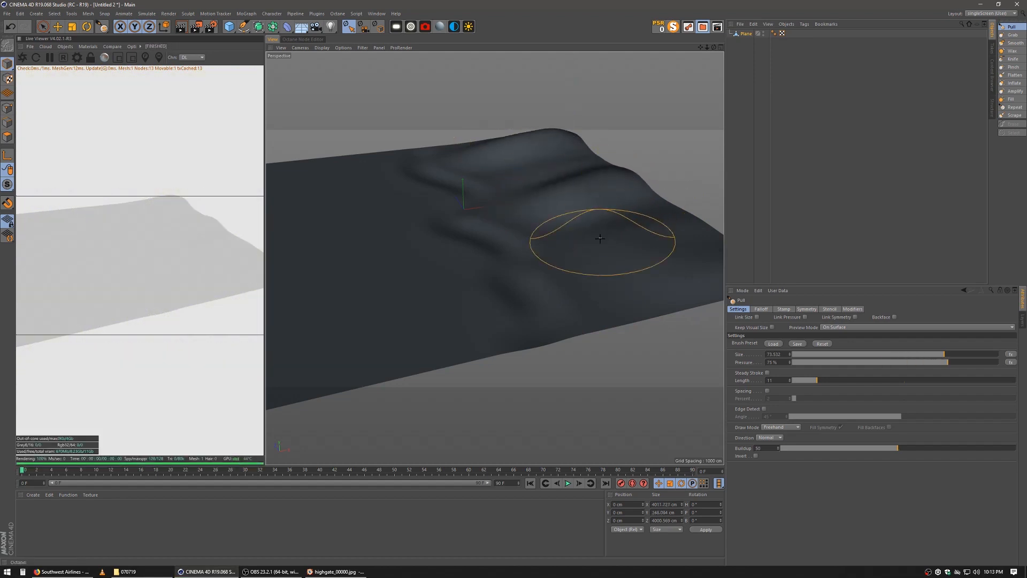
{"action": "left_click_drag", "start_coordinate": [602, 241], "coordinate": [699, 227]}
{"action": "left_click_drag", "start_coordinate": [548, 194], "coordinate": [619, 160]}
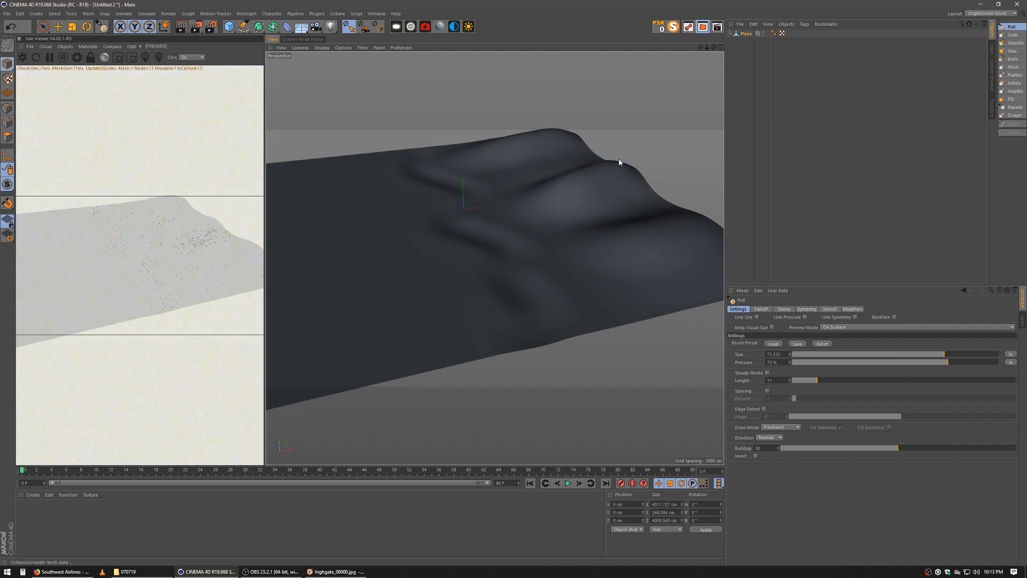
{"action": "left_click_drag", "start_coordinate": [516, 144], "coordinate": [572, 140]}
Raise a matching row of hills along the opposite side of the plane with the Pull brush
{"action": "middle_click_drag", "start_coordinate": [503, 184], "coordinate": [549, 193], "text": "alt"}
{"action": "left_click_drag", "start_coordinate": [549, 192], "coordinate": [602, 183], "text": "alt"}
{"action": "mouse_move", "coordinate": [508, 133]}
{"action": "left_mouse_down"}
{"action": "mouse_move", "coordinate": [488, 147]}
{"action": "mouse_move", "coordinate": [431, 115]}
{"action": "left_mouse_up"}
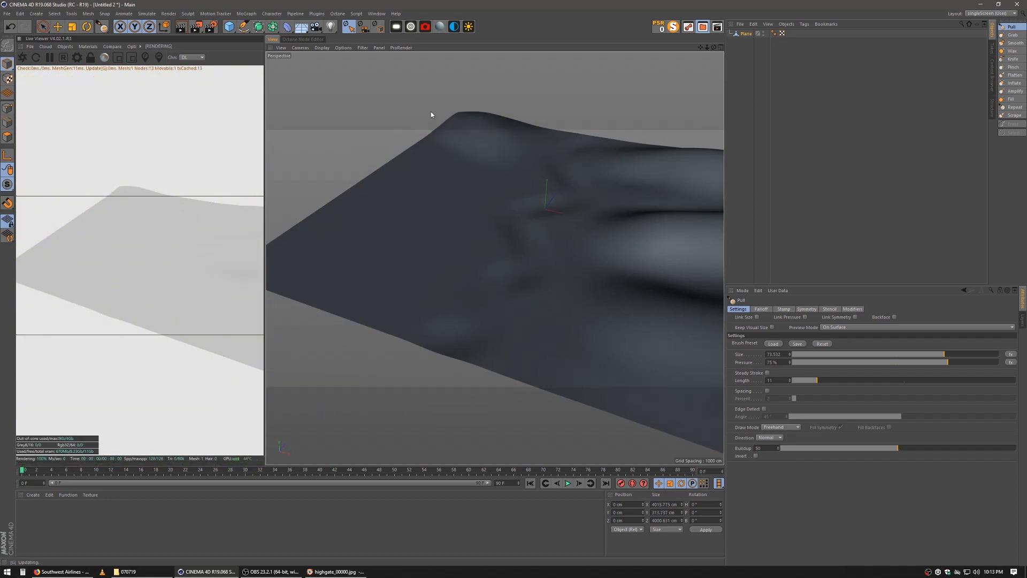
{"action": "mouse_move", "coordinate": [516, 185]}
{"action": "left_mouse_down"}
{"action": "mouse_move", "coordinate": [442, 138]}
{"action": "mouse_move", "coordinate": [501, 129]}
{"action": "mouse_move", "coordinate": [458, 115]}
{"action": "mouse_move", "coordinate": [476, 156]}
{"action": "mouse_move", "coordinate": [449, 233]}
{"action": "mouse_move", "coordinate": [348, 165]}
{"action": "left_mouse_up"}
{"action": "mouse_move", "coordinate": [412, 277]}
{"action": "left_mouse_down"}
{"action": "mouse_move", "coordinate": [384, 279]}
{"action": "mouse_move", "coordinate": [278, 232]}
{"action": "left_mouse_up"}
Raise the low near corner on the first side of the terrain into another hill with the Pull brush
{"action": "middle_click_drag", "start_coordinate": [489, 283], "coordinate": [392, 250], "text": "alt"}
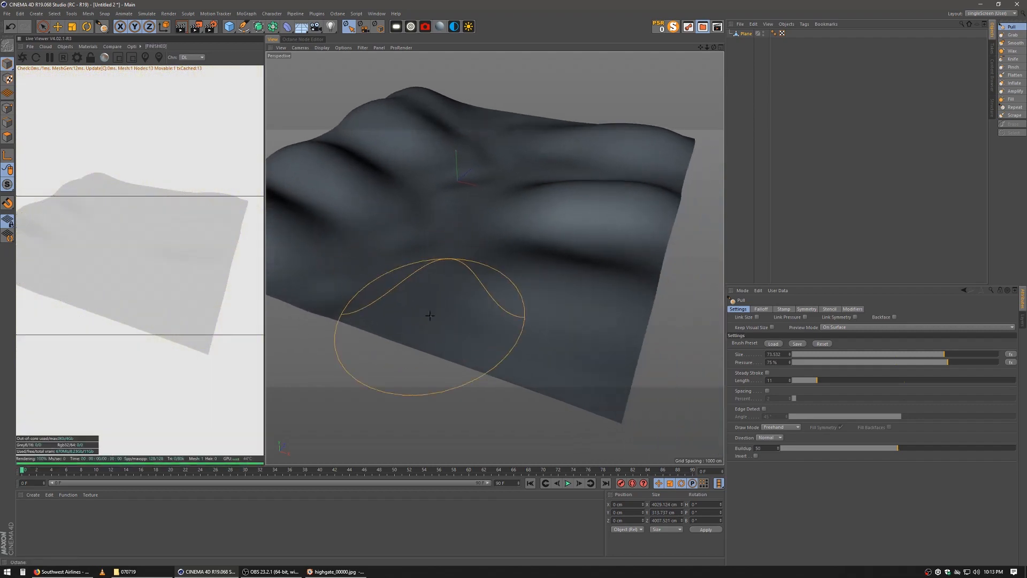
{"action": "mouse_move", "coordinate": [427, 310]}
{"action": "left_mouse_down"}
{"action": "mouse_move", "coordinate": [581, 333]}
{"action": "mouse_move", "coordinate": [528, 319]}
{"action": "mouse_move", "coordinate": [556, 327]}
{"action": "left_mouse_up"}
{"action": "mouse_move", "coordinate": [589, 289]}
{"action": "left_mouse_down"}
{"action": "mouse_move", "coordinate": [626, 278]}
{"action": "mouse_move", "coordinate": [492, 257]}
{"action": "mouse_move", "coordinate": [615, 259]}
{"action": "left_mouse_up"}
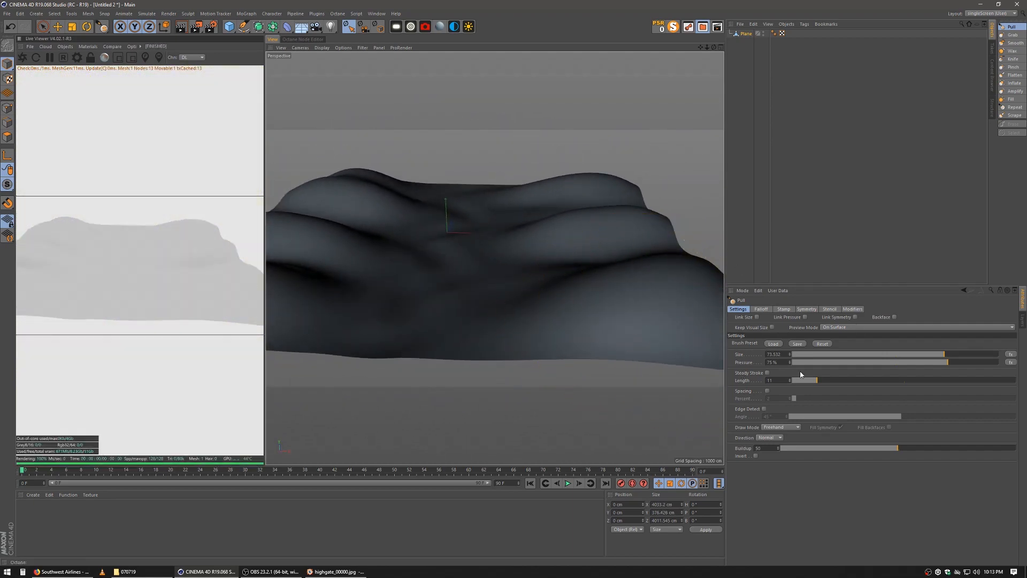
Load a floor_pattern sculpt brush preset into the Pull brush and frame the hills on one side of the terrain
{"action": "left_click", "coordinate": [772, 344]}
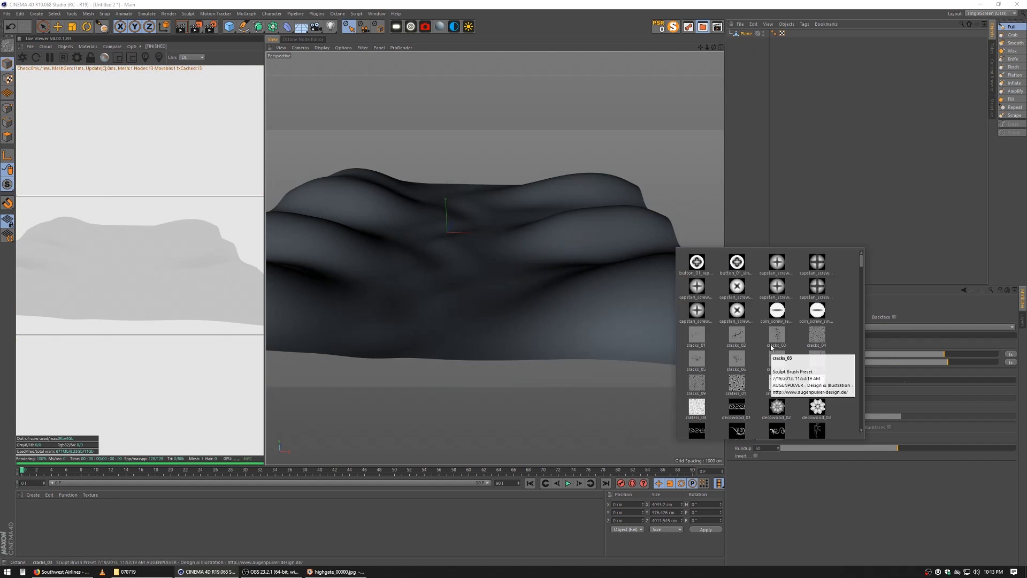
{"action": "scroll", "coordinate": [760, 331], "scroll_direction": "down", "scroll_amount": 5}
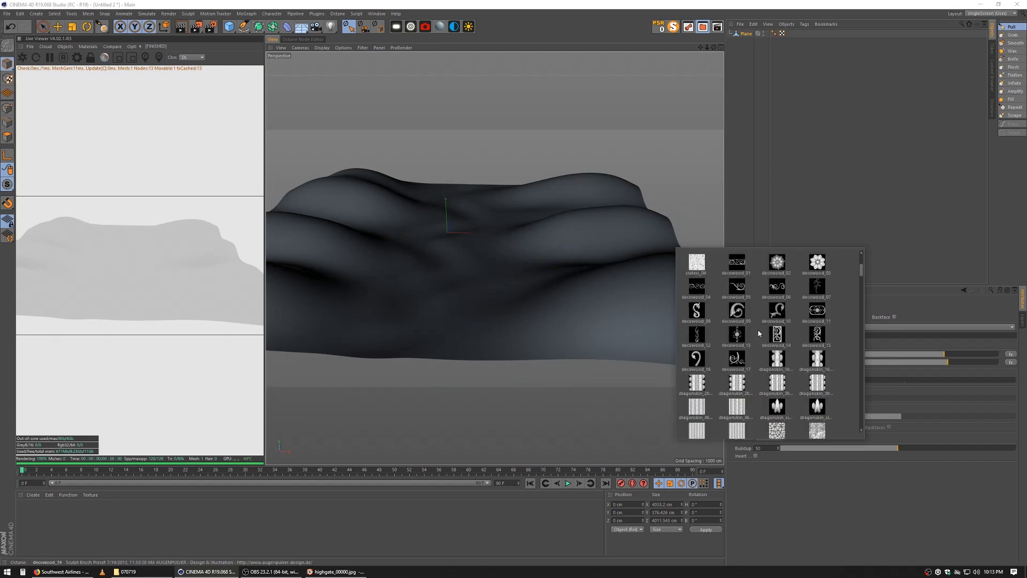
{"action": "scroll", "coordinate": [770, 305], "scroll_direction": "down", "scroll_amount": 4}
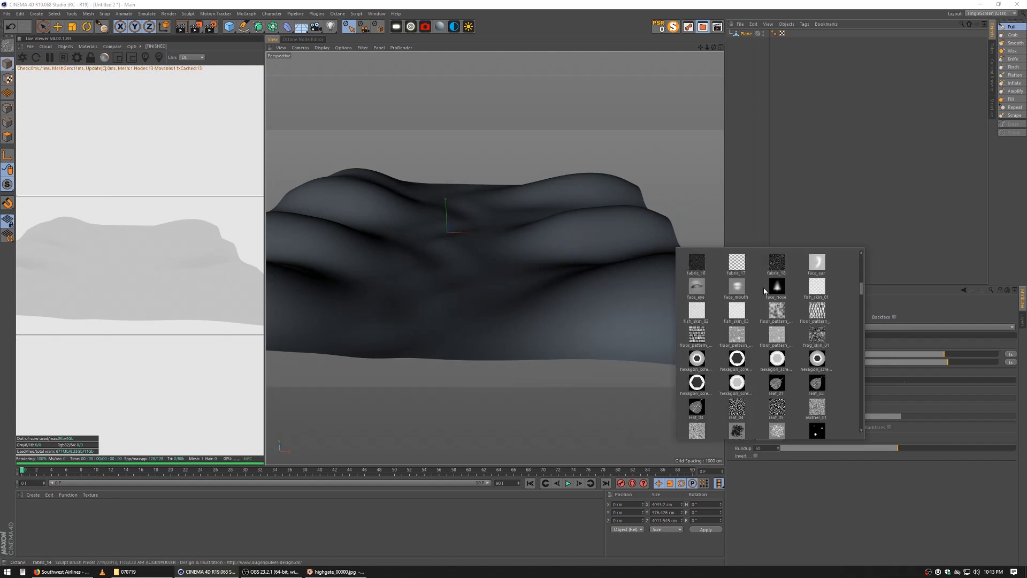
{"action": "left_click", "coordinate": [777, 315]}
{"action": "left_click_drag", "start_coordinate": [613, 293], "coordinate": [585, 282], "text": "alt"}
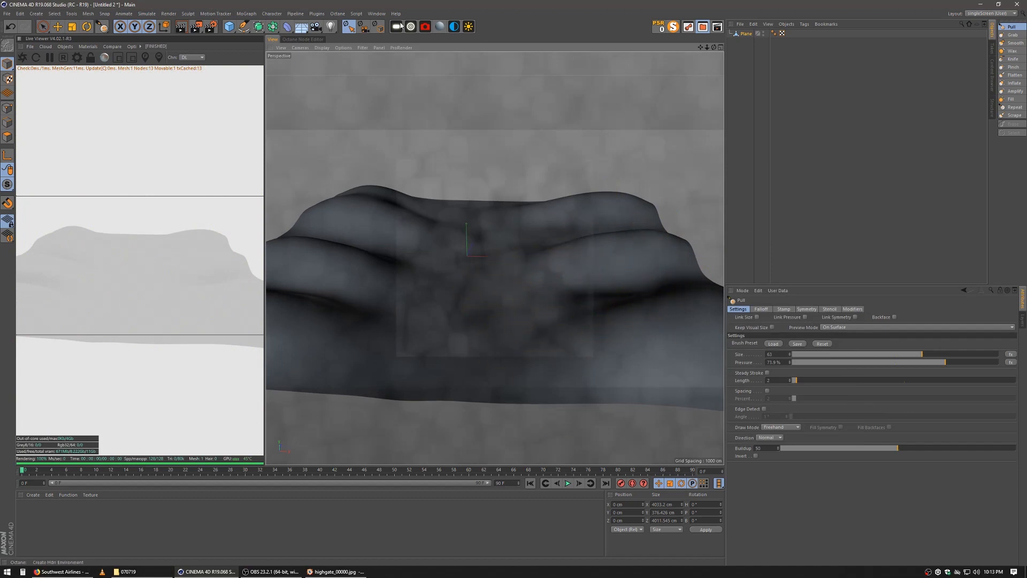
{"action": "mouse_move", "coordinate": [550, 327]}
{"action": "left_mouse_down", "text": "alt"}
{"action": "mouse_move", "coordinate": [537, 312]}
{"action": "mouse_move", "coordinate": [446, 274]}
{"action": "left_mouse_up", "text": "alt"}
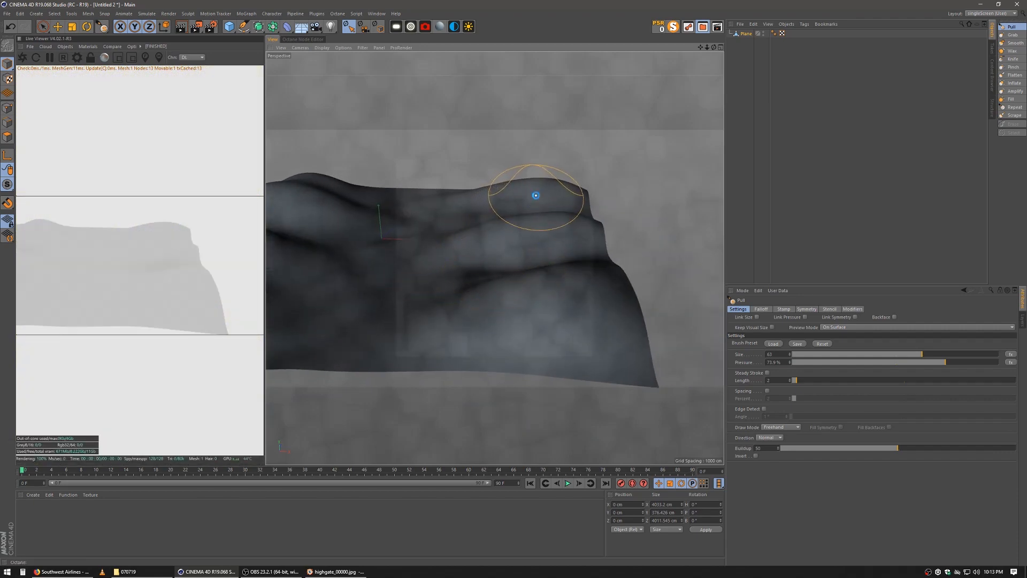
Paint the rocky stamp pattern over the hills along the first side of the terrain with the Pull brush
{"action": "mouse_move", "coordinate": [536, 195]}
{"action": "left_mouse_down"}
{"action": "mouse_move", "coordinate": [557, 207]}
{"action": "mouse_move", "coordinate": [481, 193]}
{"action": "mouse_move", "coordinate": [585, 211]}
{"action": "mouse_move", "coordinate": [461, 251]}
{"action": "mouse_move", "coordinate": [569, 232]}
{"action": "mouse_move", "coordinate": [426, 323]}
{"action": "mouse_move", "coordinate": [536, 323]}
{"action": "mouse_move", "coordinate": [504, 320]}
{"action": "mouse_move", "coordinate": [622, 251]}
{"action": "mouse_move", "coordinate": [680, 306]}
{"action": "left_mouse_up"}
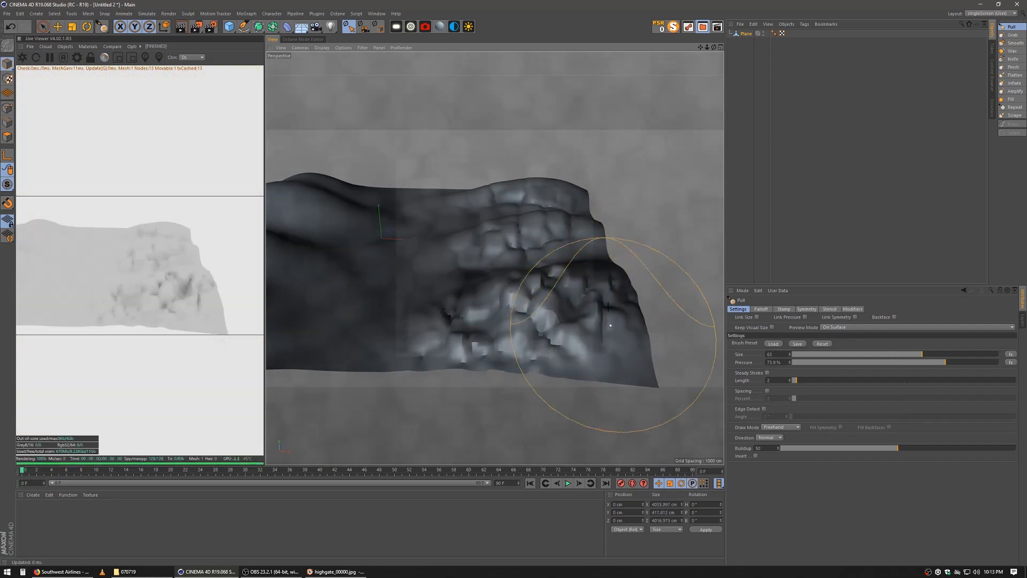
{"action": "middle_click_drag", "start_coordinate": [511, 298], "coordinate": [582, 308], "text": "alt"}
{"action": "left_click_drag", "start_coordinate": [584, 294], "coordinate": [480, 272], "text": "alt"}
{"action": "middle_click_drag", "start_coordinate": [486, 260], "coordinate": [591, 261], "text": "alt"}
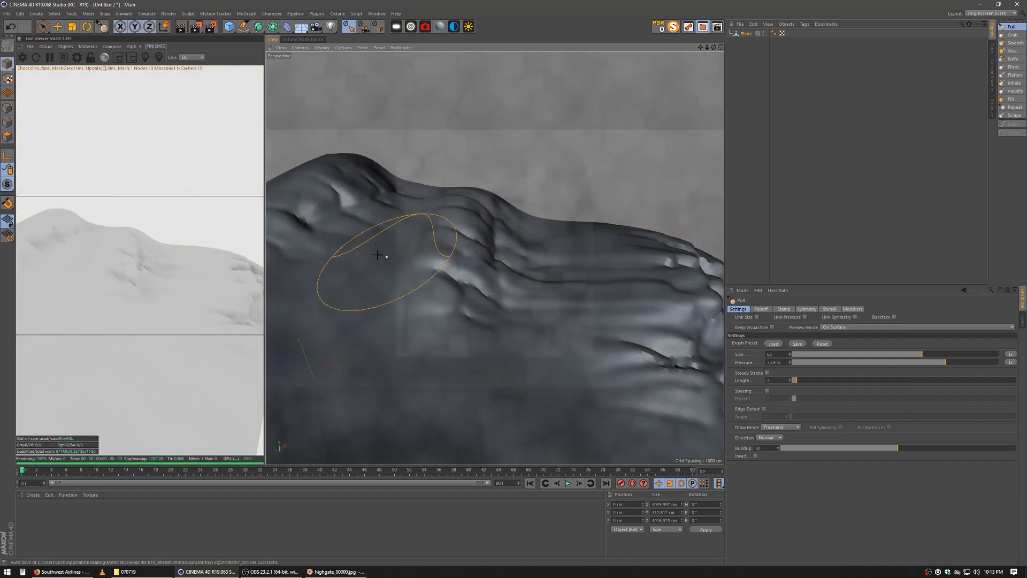
{"action": "mouse_move", "coordinate": [494, 258]}
{"action": "left_mouse_down", "text": "alt"}
{"action": "mouse_move", "coordinate": [605, 266]}
{"action": "mouse_move", "coordinate": [527, 240]}
{"action": "left_mouse_up", "text": "alt"}
{"action": "left_click_drag", "start_coordinate": [429, 196], "coordinate": [549, 322]}
{"action": "middle_click_drag", "start_coordinate": [447, 228], "coordinate": [583, 241], "text": "alt"}
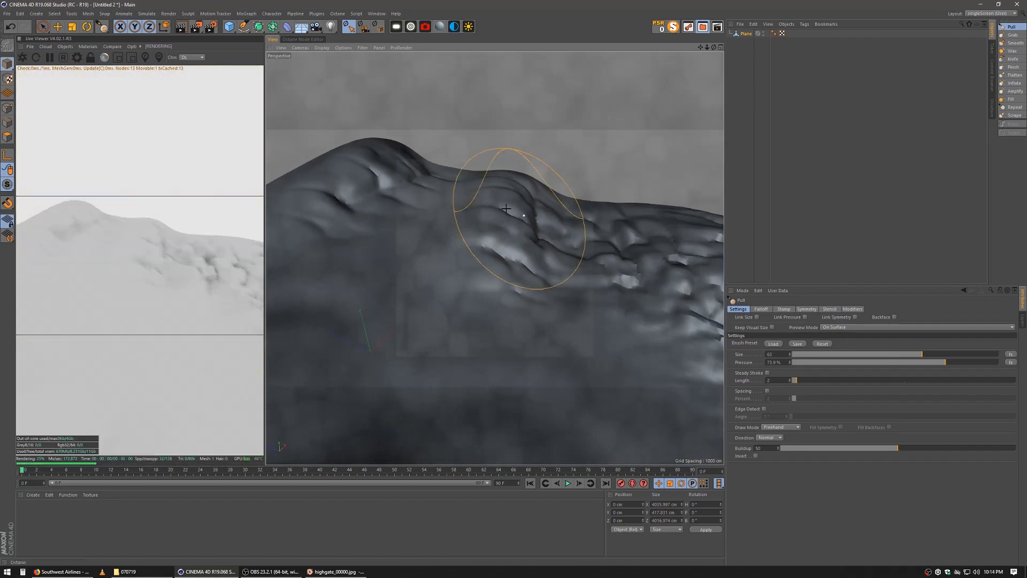
{"action": "mouse_move", "coordinate": [424, 181]}
{"action": "left_mouse_down"}
{"action": "mouse_move", "coordinate": [428, 227]}
{"action": "mouse_move", "coordinate": [496, 296]}
{"action": "mouse_move", "coordinate": [440, 249]}
{"action": "mouse_move", "coordinate": [317, 227]}
{"action": "mouse_move", "coordinate": [374, 140]}
{"action": "mouse_move", "coordinate": [390, 145]}
{"action": "left_mouse_up"}
{"action": "left_click_drag", "start_coordinate": [583, 292], "coordinate": [551, 221]}
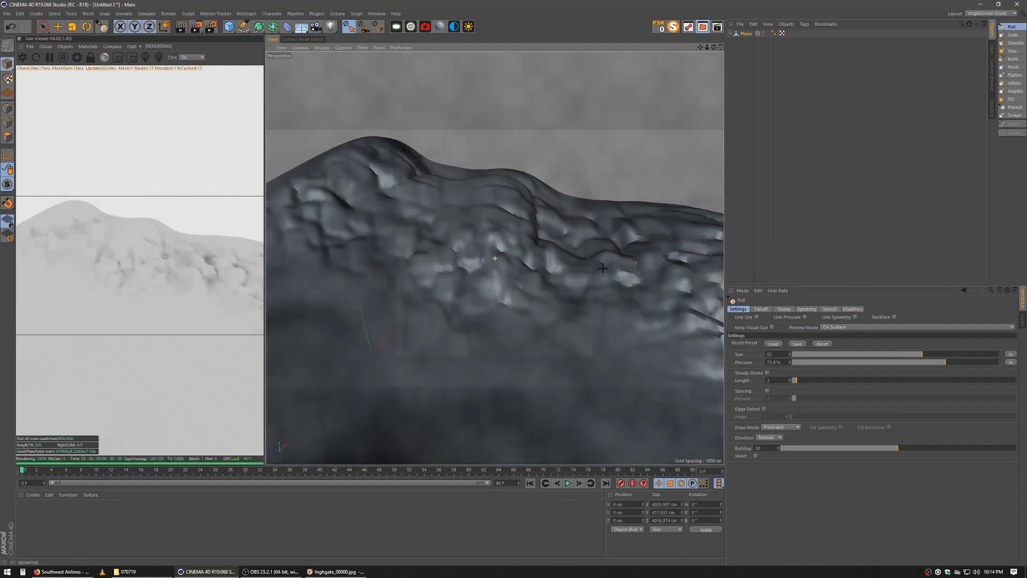
Paint the same rocky stamp pattern over the hills along the opposite side of the terrain with the Pull brush
{"action": "middle_click_drag", "start_coordinate": [556, 300], "coordinate": [561, 230], "text": "alt"}
{"action": "left_click_drag", "start_coordinate": [580, 231], "coordinate": [546, 246], "text": "alt"}
{"action": "right_click_drag", "start_coordinate": [558, 240], "coordinate": [538, 232], "text": "alt"}
{"action": "middle_click_drag", "start_coordinate": [538, 232], "coordinate": [554, 195], "text": "alt"}
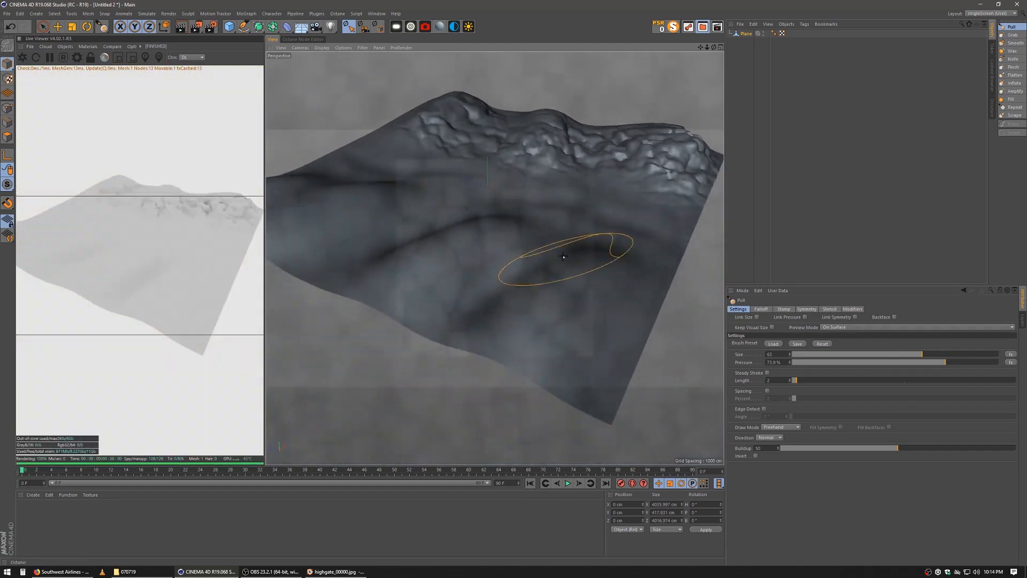
{"action": "mouse_move", "coordinate": [525, 235]}
{"action": "left_mouse_down"}
{"action": "mouse_move", "coordinate": [498, 282]}
{"action": "mouse_move", "coordinate": [583, 264]}
{"action": "mouse_move", "coordinate": [590, 343]}
{"action": "mouse_move", "coordinate": [488, 229]}
{"action": "mouse_move", "coordinate": [367, 239]}
{"action": "mouse_move", "coordinate": [351, 175]}
{"action": "mouse_move", "coordinate": [307, 174]}
{"action": "mouse_move", "coordinate": [350, 171]}
{"action": "mouse_move", "coordinate": [439, 115]}
{"action": "mouse_move", "coordinate": [471, 143]}
{"action": "left_mouse_up"}
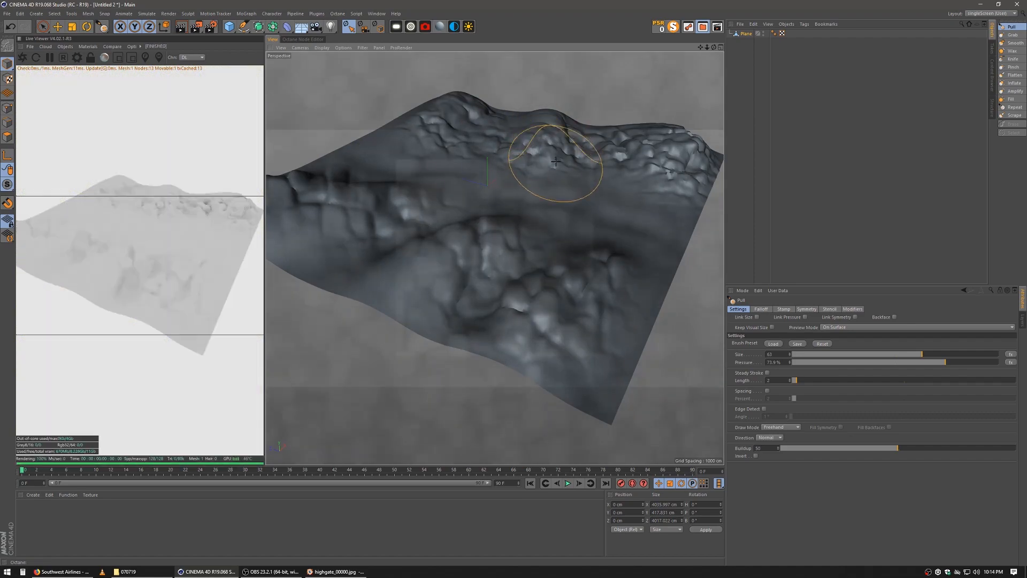
{"action": "mouse_move", "coordinate": [582, 185]}
{"action": "left_mouse_down", "text": "alt"}
{"action": "mouse_move", "coordinate": [677, 296]}
{"action": "mouse_move", "coordinate": [650, 365]}
{"action": "mouse_move", "coordinate": [666, 333]}
{"action": "mouse_move", "coordinate": [655, 342]}
{"action": "left_mouse_up", "text": "alt"}
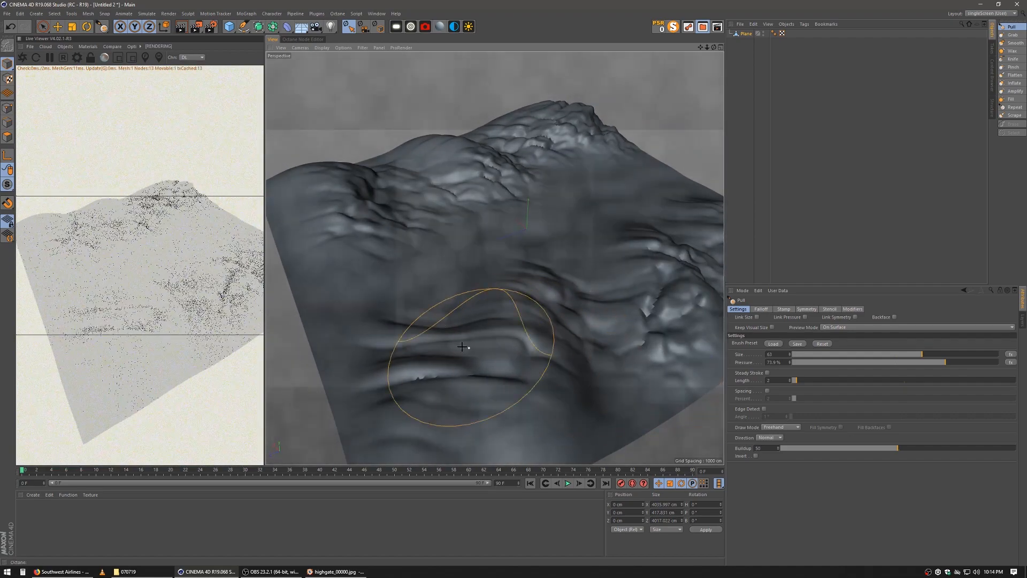
{"action": "left_click_drag", "start_coordinate": [444, 363], "coordinate": [323, 440]}
{"action": "left_click_drag", "start_coordinate": [411, 422], "coordinate": [503, 384]}
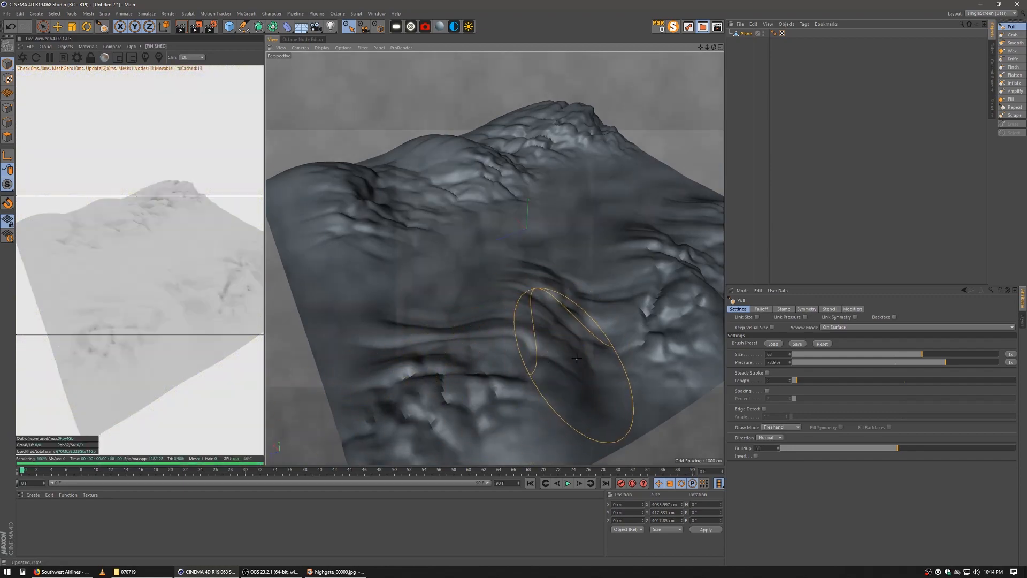
Smooth the harsh stamped detail on the middle and far hills of the opposite side
{"action": "middle_click_drag", "start_coordinate": [577, 364], "coordinate": [518, 284], "text": "alt"}
{"action": "left_click_drag", "start_coordinate": [637, 300], "coordinate": [471, 273], "text": "alt"}
{"action": "mouse_move", "coordinate": [669, 289]}
{"action": "left_mouse_down", "text": "alt"}
{"action": "mouse_move", "coordinate": [588, 284]}
{"action": "mouse_move", "coordinate": [432, 237]}
{"action": "left_mouse_up", "text": "alt"}
{"action": "mouse_move", "coordinate": [493, 272]}
{"action": "left_mouse_down", "text": "shift"}
{"action": "mouse_move", "coordinate": [452, 236]}
{"action": "mouse_move", "coordinate": [401, 230]}
{"action": "left_mouse_up", "text": "shift"}
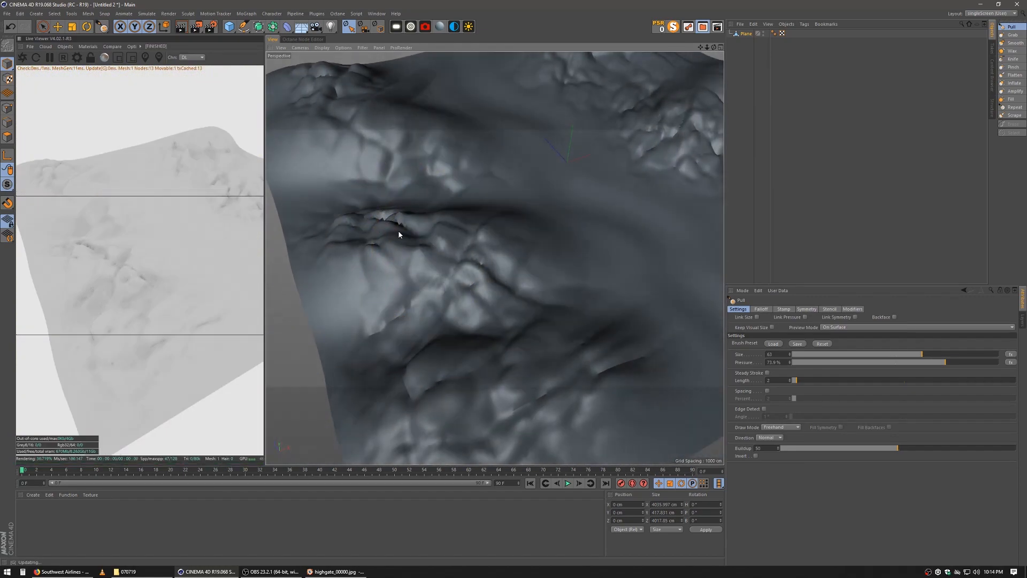
{"action": "left_click_drag", "start_coordinate": [355, 138], "coordinate": [315, 79], "text": "shift"}
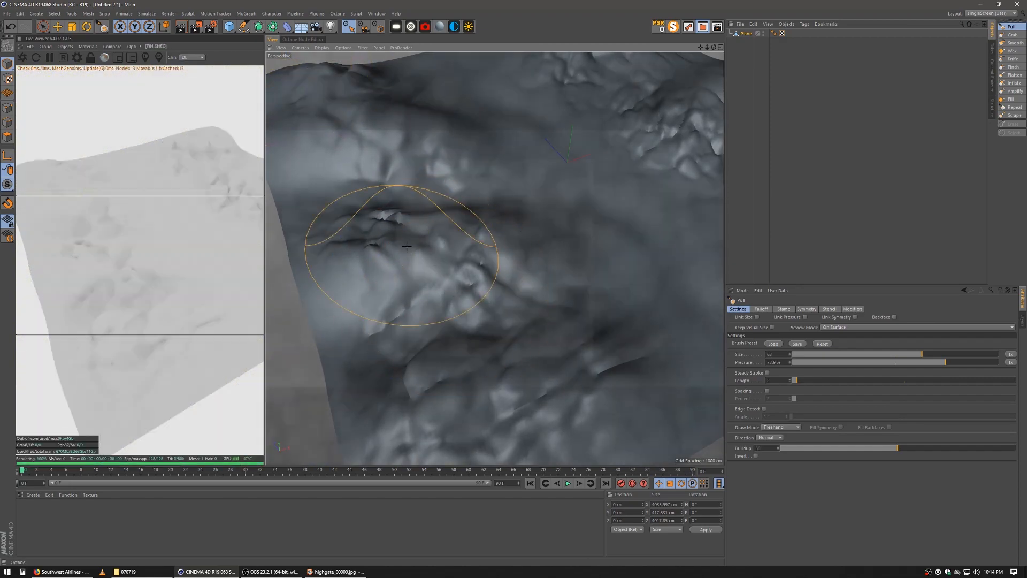
{"action": "left_click_drag", "start_coordinate": [400, 243], "coordinate": [381, 206], "text": "shift"}
{"action": "left_click_drag", "start_coordinate": [578, 326], "coordinate": [508, 344], "text": "shift"}
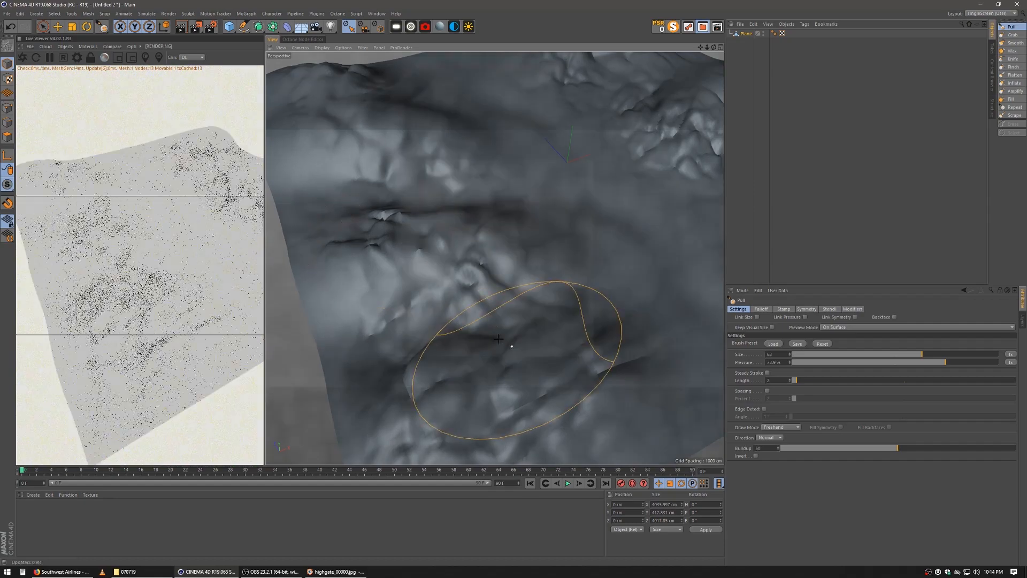
Smooth the sharp creases on the end hill and outer slopes of the opposite side
{"action": "middle_click_drag", "start_coordinate": [510, 345], "coordinate": [476, 196], "text": "alt"}
{"action": "left_click_drag", "start_coordinate": [454, 194], "coordinate": [445, 240], "text": "shift"}
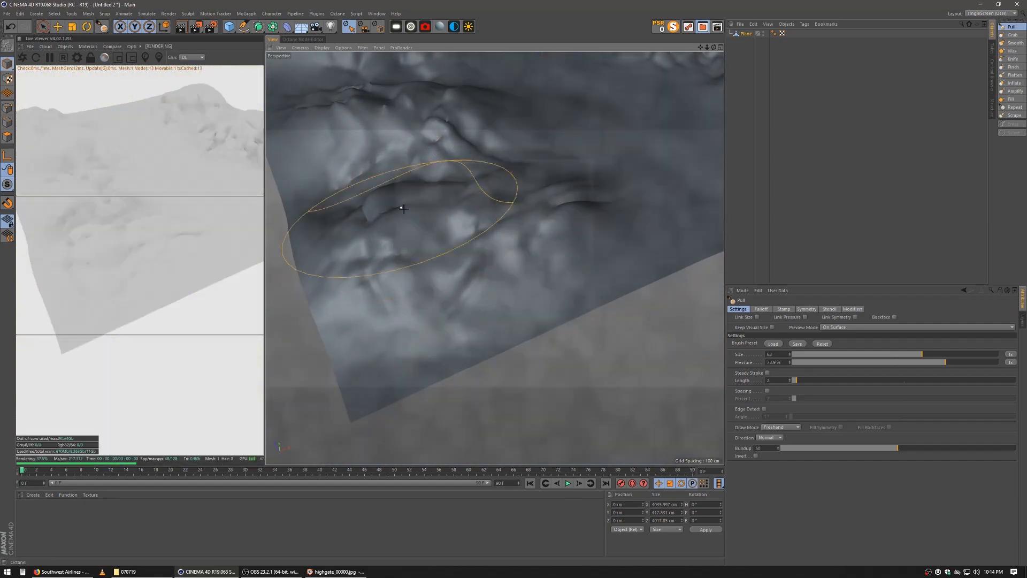
{"action": "mouse_move", "coordinate": [401, 207]}
{"action": "left_mouse_down", "text": "alt"}
{"action": "mouse_move", "coordinate": [492, 259]}
{"action": "mouse_move", "coordinate": [568, 243]}
{"action": "mouse_move", "coordinate": [557, 219]}
{"action": "left_mouse_up", "text": "alt"}
{"action": "left_click_drag", "start_coordinate": [476, 275], "coordinate": [372, 352], "text": "shift"}
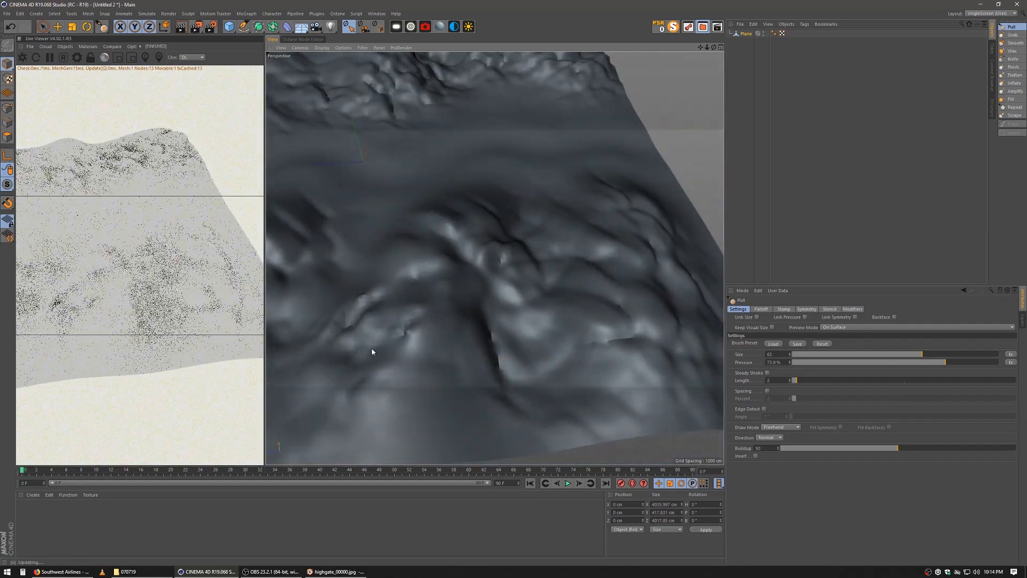
{"action": "left_click_drag", "start_coordinate": [372, 310], "coordinate": [412, 349], "text": "shift"}
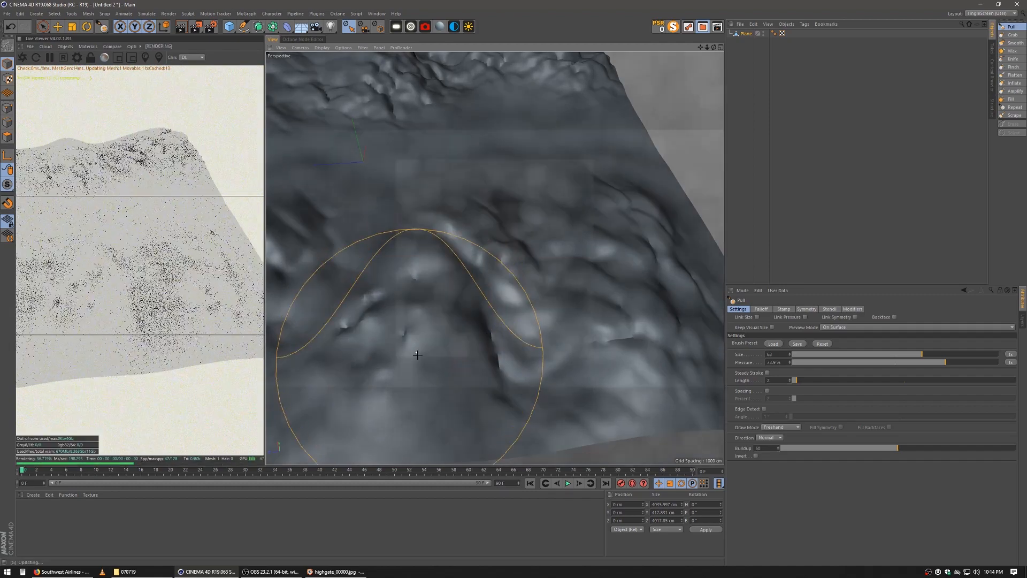
{"action": "middle_click_drag", "start_coordinate": [417, 352], "coordinate": [528, 289], "text": "alt"}
{"action": "left_click_drag", "start_coordinate": [526, 276], "coordinate": [438, 274], "text": "shift"}
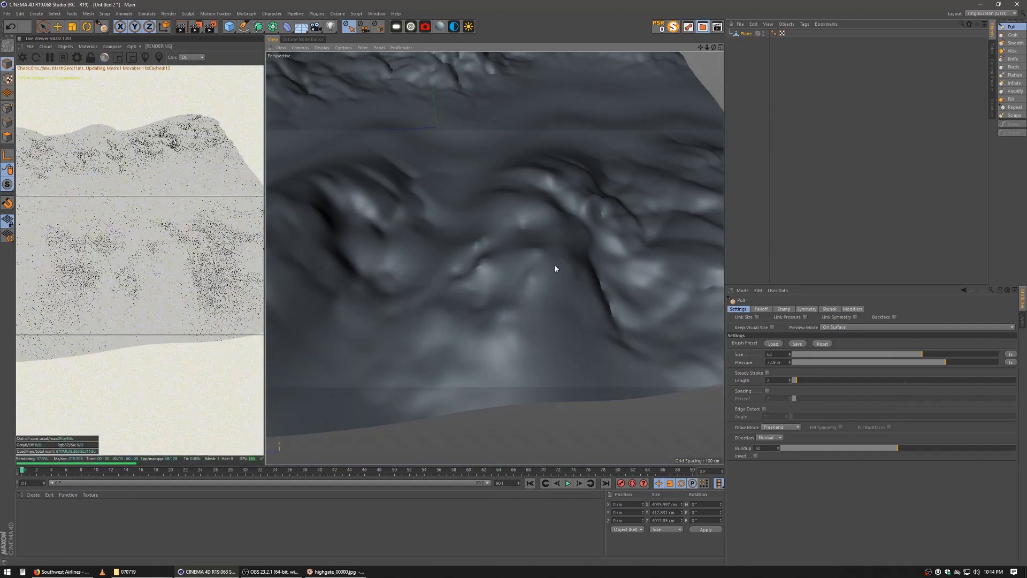
Smooth the jagged rock detail on the first side's hills, from the near corner hill to the far peak
{"action": "mouse_move", "coordinate": [554, 265]}
{"action": "left_mouse_down", "text": "alt"}
{"action": "mouse_move", "coordinate": [520, 316]}
{"action": "mouse_move", "coordinate": [523, 248]}
{"action": "mouse_move", "coordinate": [615, 224]}
{"action": "mouse_move", "coordinate": [477, 223]}
{"action": "mouse_move", "coordinate": [530, 251]}
{"action": "mouse_move", "coordinate": [627, 224]}
{"action": "mouse_move", "coordinate": [436, 252]}
{"action": "mouse_move", "coordinate": [523, 280]}
{"action": "mouse_move", "coordinate": [457, 282]}
{"action": "left_mouse_up", "text": "alt"}
{"action": "middle_click_drag", "start_coordinate": [472, 250], "coordinate": [507, 314], "text": "alt"}
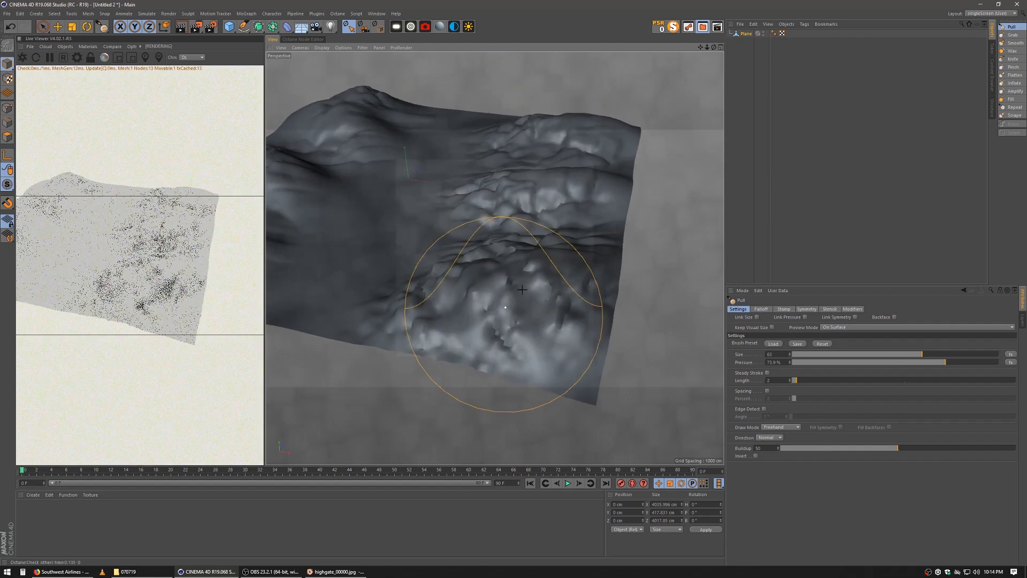
{"action": "mouse_move", "coordinate": [506, 314]}
{"action": "left_mouse_down", "text": "alt"}
{"action": "mouse_move", "coordinate": [524, 277]}
{"action": "mouse_move", "coordinate": [459, 274]}
{"action": "left_mouse_up", "text": "alt"}
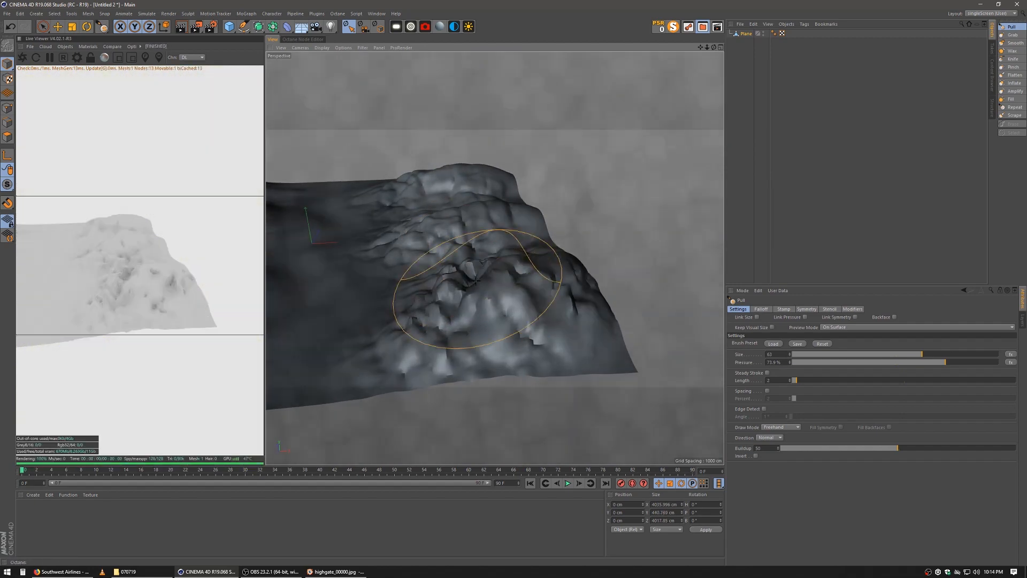
{"action": "left_click_drag", "start_coordinate": [480, 268], "coordinate": [446, 310]}
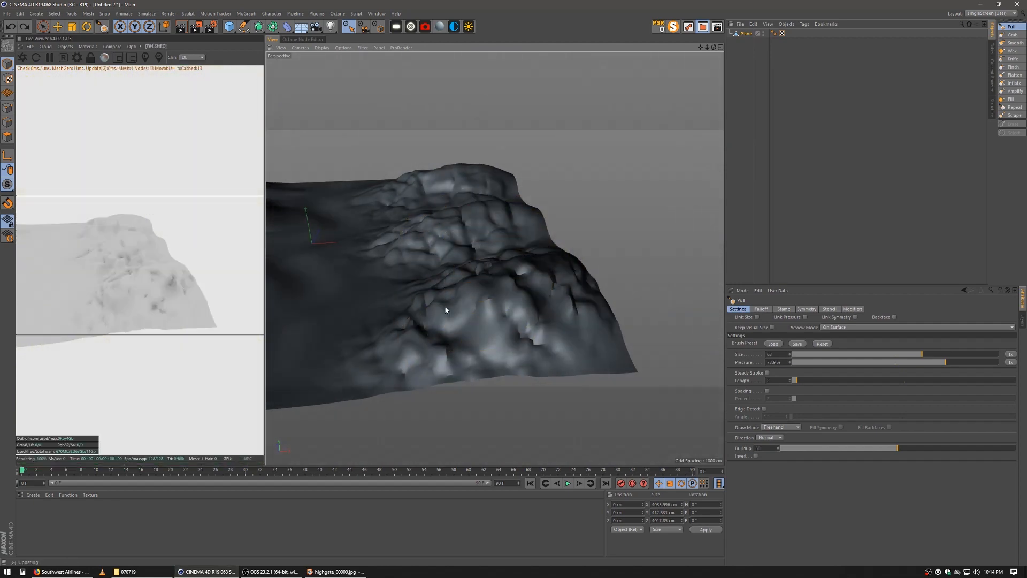
{"action": "middle_click_drag", "start_coordinate": [527, 311], "coordinate": [594, 322], "text": "alt"}
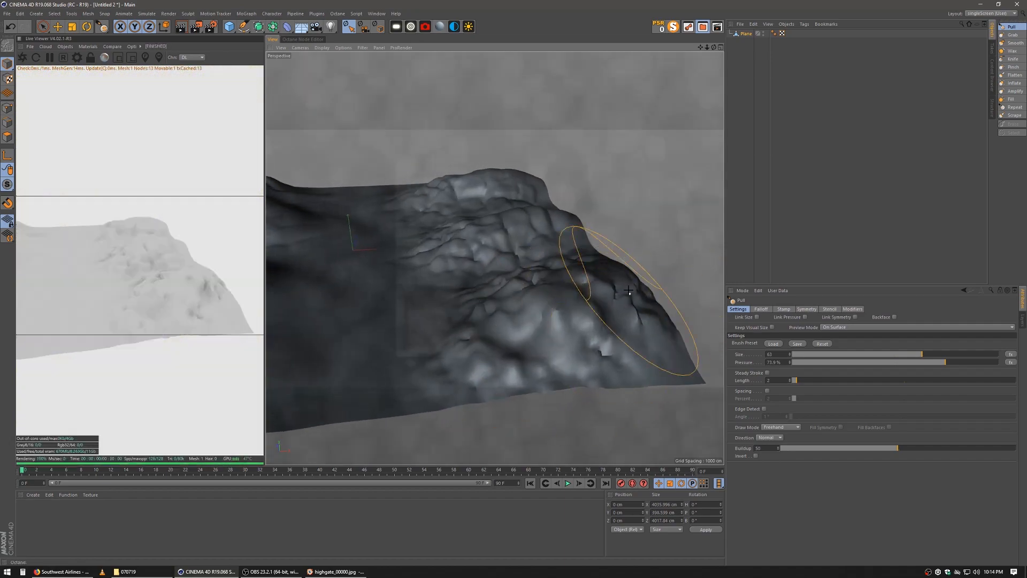
{"action": "left_click_drag", "start_coordinate": [591, 297], "coordinate": [595, 308]}
{"action": "mouse_move", "coordinate": [521, 291]}
{"action": "middle_mouse_down", "text": "alt"}
{"action": "mouse_move", "coordinate": [553, 355]}
{"action": "mouse_move", "coordinate": [571, 321]}
{"action": "middle_mouse_up", "text": "alt"}
{"action": "mouse_move", "coordinate": [571, 321]}
{"action": "left_mouse_down", "text": "alt"}
{"action": "mouse_move", "coordinate": [489, 301]}
{"action": "mouse_move", "coordinate": [490, 312]}
{"action": "left_mouse_up", "text": "alt"}
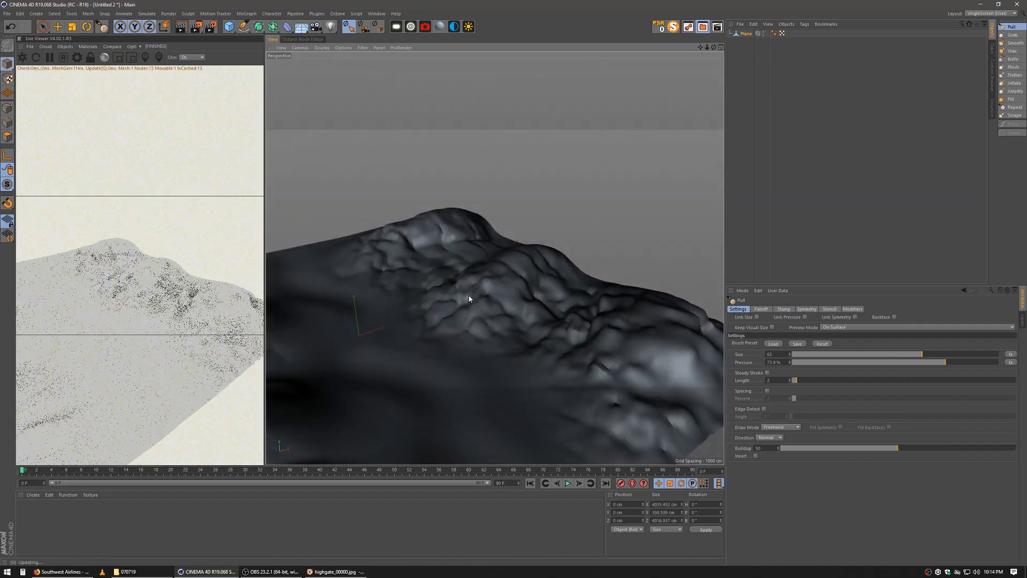
{"action": "left_click_drag", "start_coordinate": [559, 274], "coordinate": [562, 288], "text": "alt"}
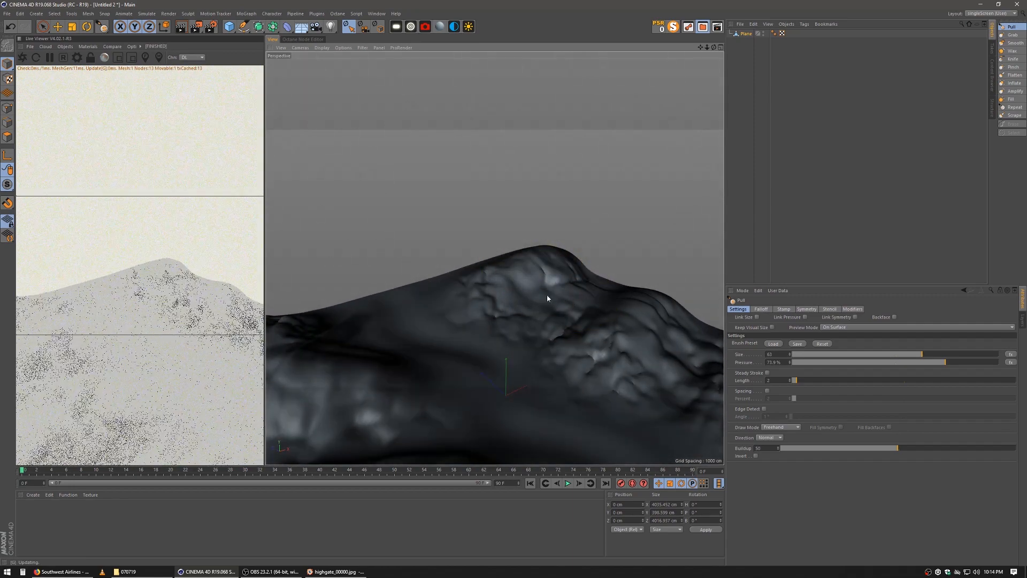
{"action": "mouse_move", "coordinate": [546, 316]}
{"action": "left_mouse_down", "text": "alt"}
{"action": "mouse_move", "coordinate": [517, 326]}
{"action": "mouse_move", "coordinate": [562, 256]}
{"action": "left_mouse_up", "text": "alt"}
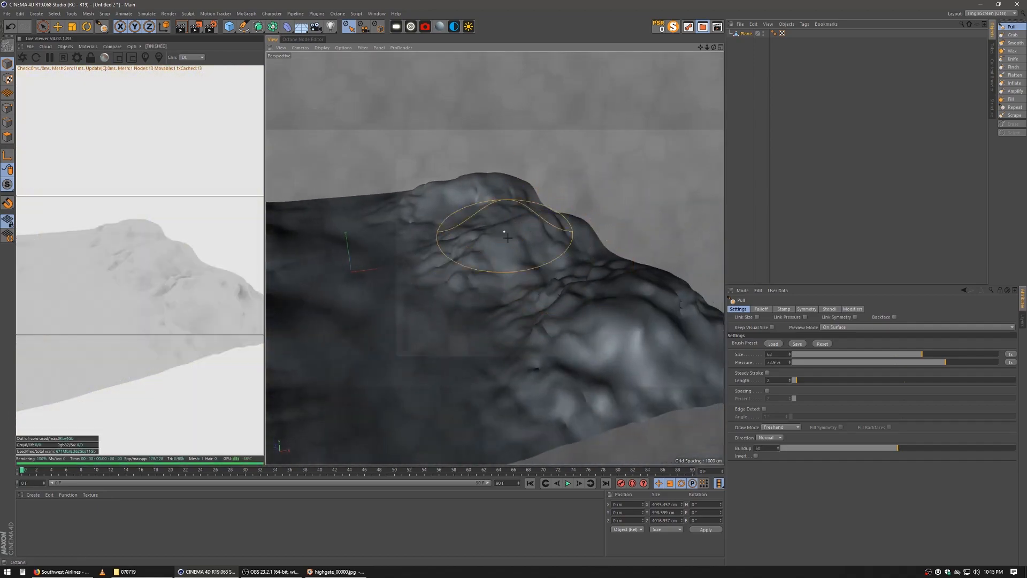
{"action": "mouse_move", "coordinate": [564, 363]}
{"action": "left_mouse_down", "text": "alt"}
{"action": "mouse_move", "coordinate": [538, 367]}
{"action": "mouse_move", "coordinate": [546, 299]}
{"action": "mouse_move", "coordinate": [493, 229]}
{"action": "mouse_move", "coordinate": [521, 289]}
{"action": "left_mouse_up", "text": "alt"}
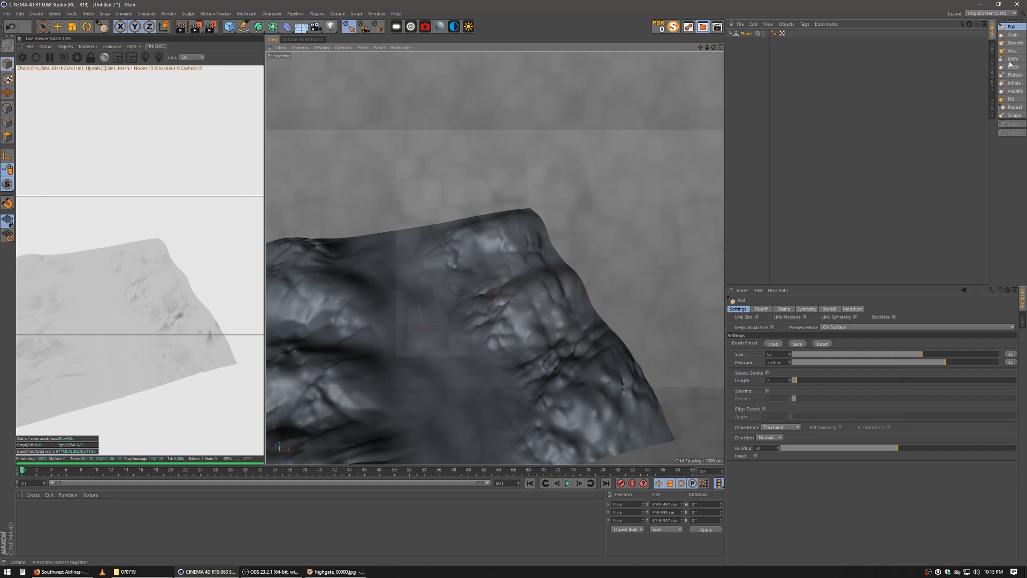
Reset the Pull brush preset and, at a brush size of about 115, raise the first side's hills into fuller peaks
{"action": "left_click", "coordinate": [818, 345]}
{"action": "mouse_move", "coordinate": [516, 288]}
{"action": "middle_mouse_down", "text": "alt"}
{"action": "mouse_move", "coordinate": [567, 191]}
{"action": "mouse_move", "coordinate": [649, 213]}
{"action": "middle_mouse_up", "text": "alt"}
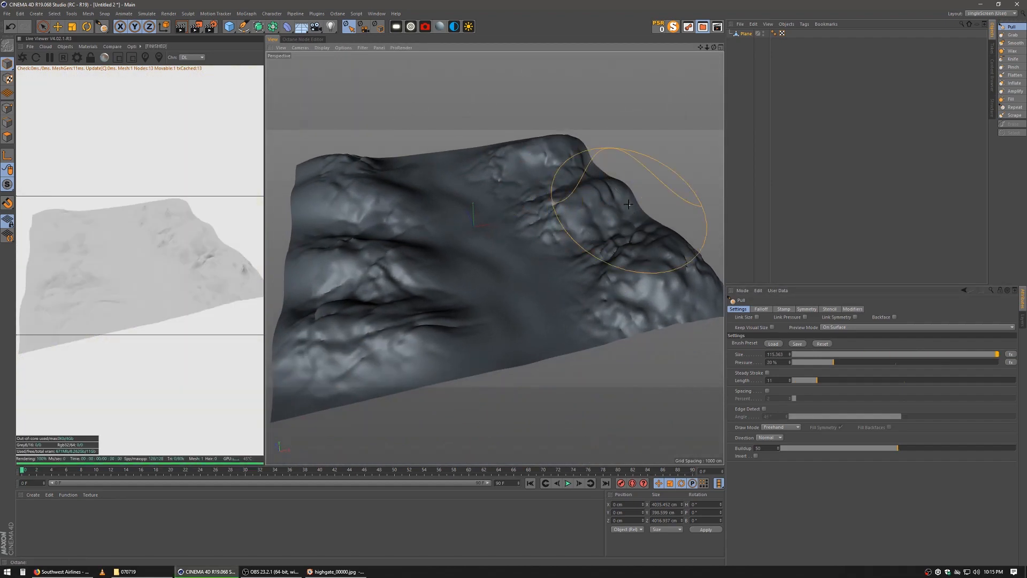
{"action": "left_click", "coordinate": [588, 198]}
{"action": "left_click_drag", "start_coordinate": [600, 203], "coordinate": [593, 193]}
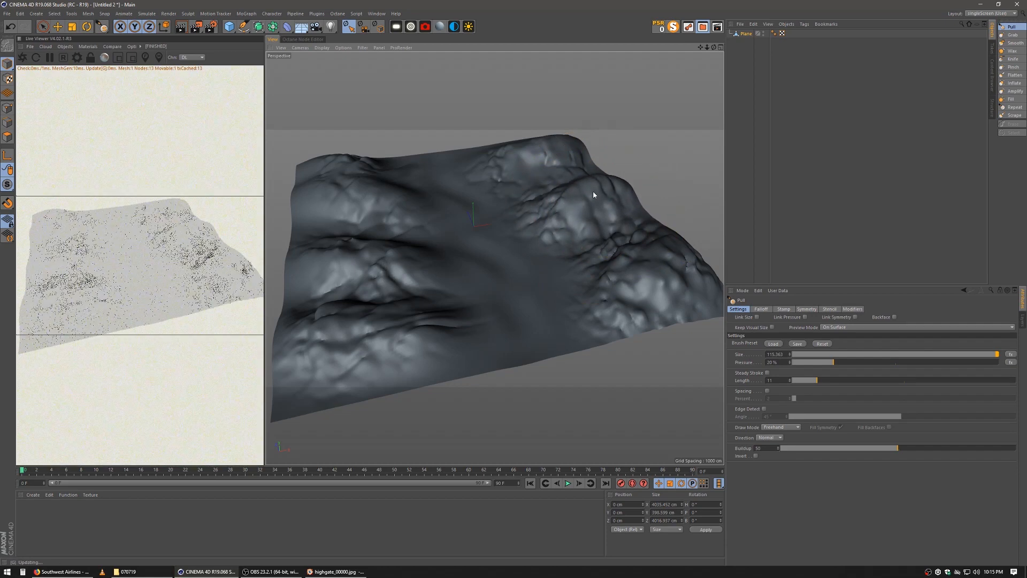
{"action": "left_click_drag", "start_coordinate": [669, 260], "coordinate": [672, 253]}
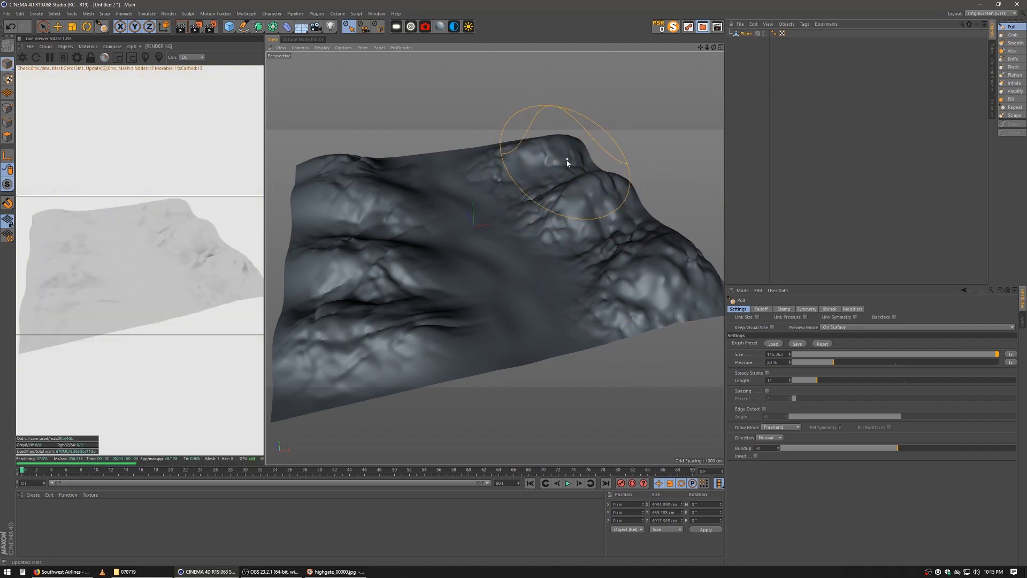
{"action": "mouse_move", "coordinate": [568, 161]}
{"action": "left_mouse_down"}
{"action": "mouse_move", "coordinate": [592, 146]}
{"action": "mouse_move", "coordinate": [567, 144]}
{"action": "left_mouse_up"}
Build up the opposite side's row of hills with the reset Pull brush at 20 % pressure
{"action": "left_click_drag", "start_coordinate": [332, 166], "coordinate": [417, 169]}
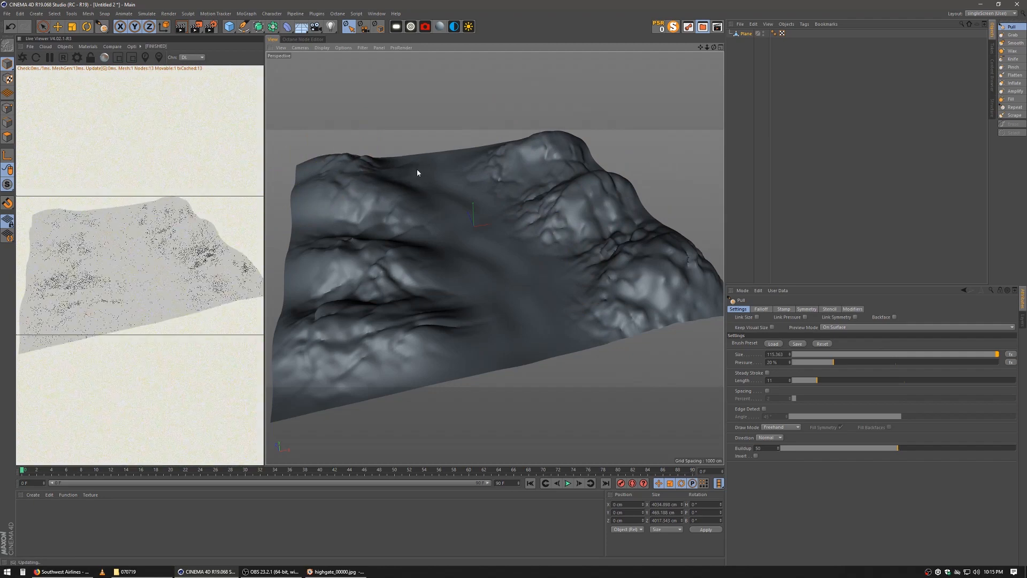
{"action": "mouse_move", "coordinate": [369, 213]}
{"action": "left_mouse_down"}
{"action": "mouse_move", "coordinate": [326, 229]}
{"action": "mouse_move", "coordinate": [322, 263]}
{"action": "left_mouse_up"}
{"action": "mouse_move", "coordinate": [319, 330]}
{"action": "left_mouse_down"}
{"action": "mouse_move", "coordinate": [304, 313]}
{"action": "mouse_move", "coordinate": [366, 305]}
{"action": "mouse_move", "coordinate": [298, 327]}
{"action": "mouse_move", "coordinate": [292, 285]}
{"action": "left_mouse_up"}
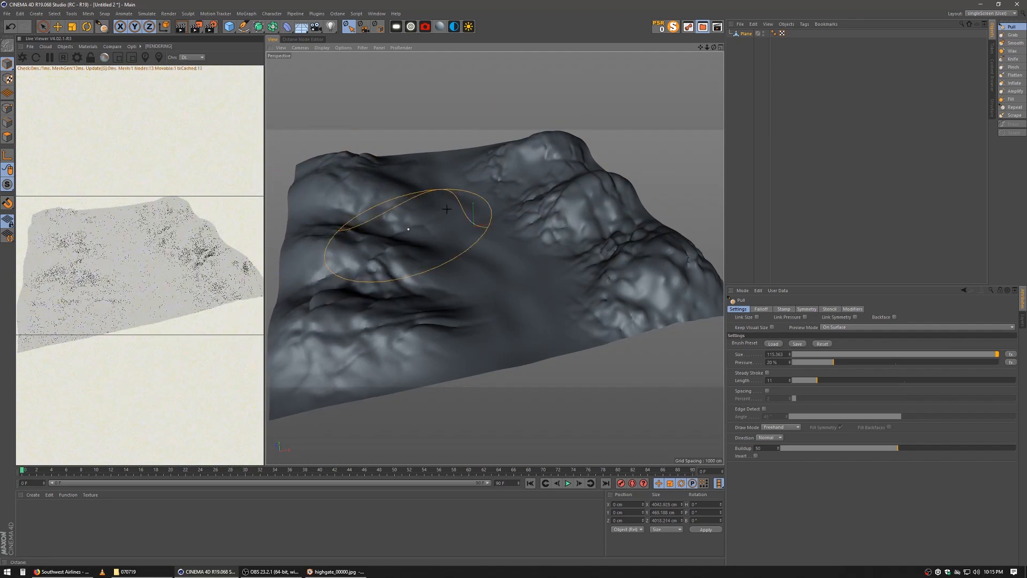
Add a Disc at the terrain's centre and enlarge it to about 4694 cm across as a water surface
{"action": "left_click_drag", "start_coordinate": [227, 29], "coordinate": [263, 52]}
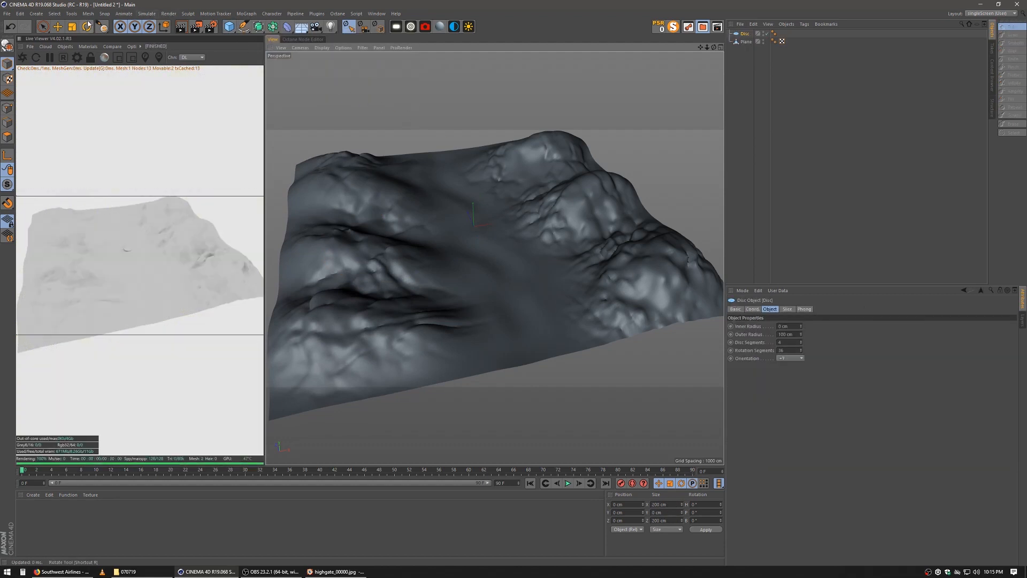
{"action": "left_click", "coordinate": [56, 26]}
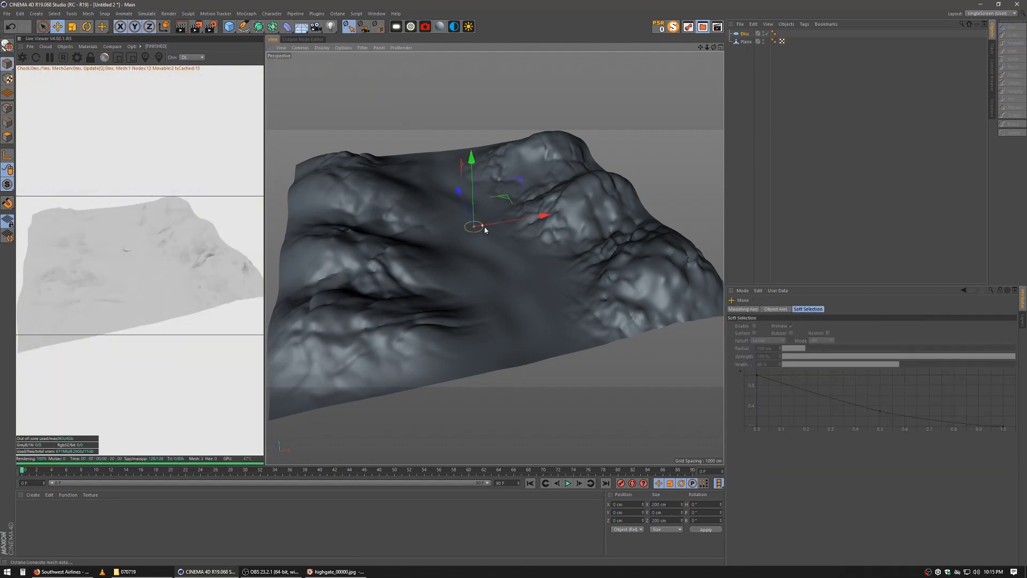
{"action": "left_click_drag", "start_coordinate": [483, 226], "coordinate": [637, 207]}
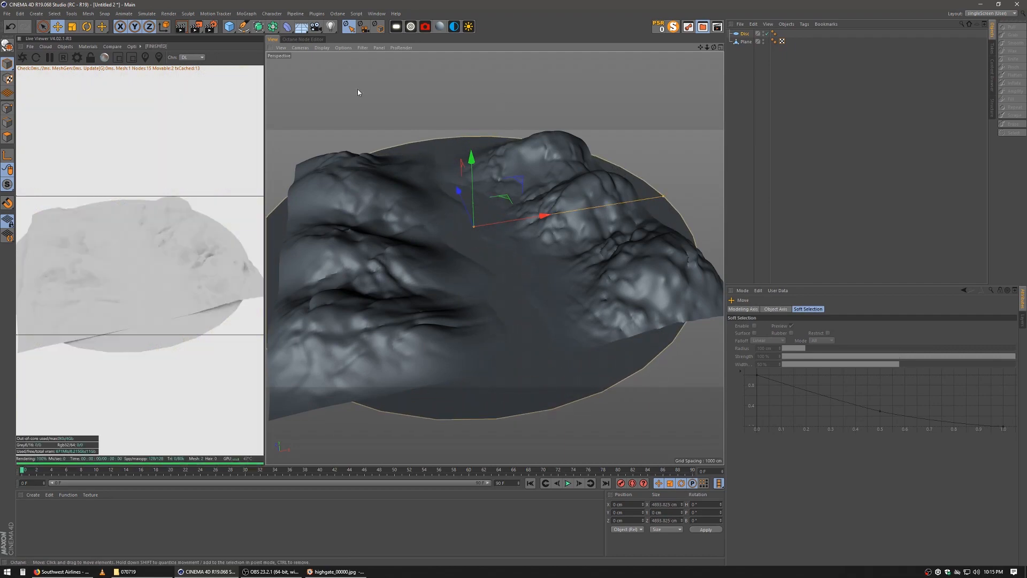
Display the scene as lines, lower the disc by 0.25 cm, and select the terrain plane
{"action": "left_click", "coordinate": [321, 48]}
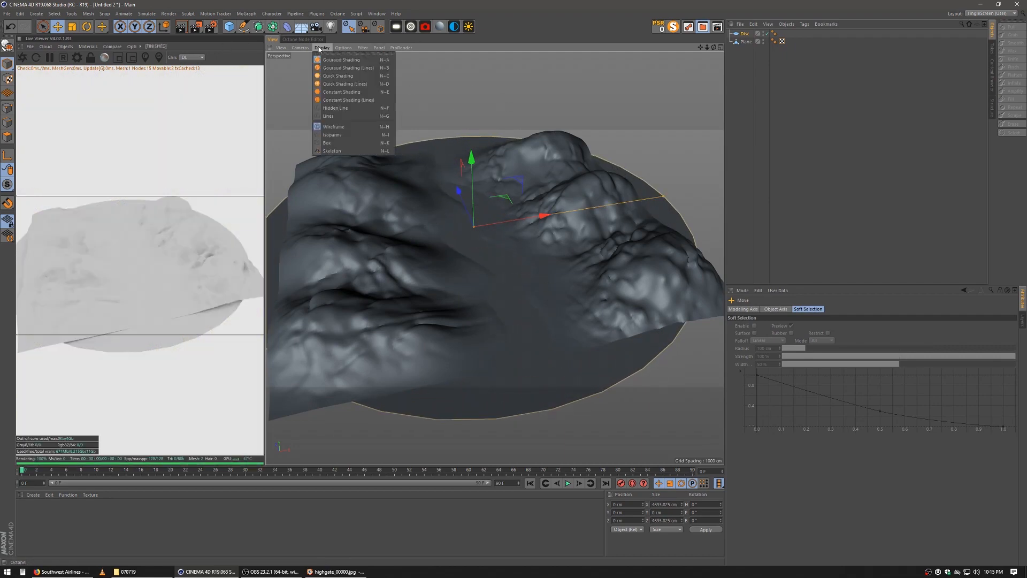
{"action": "left_click", "coordinate": [335, 116]}
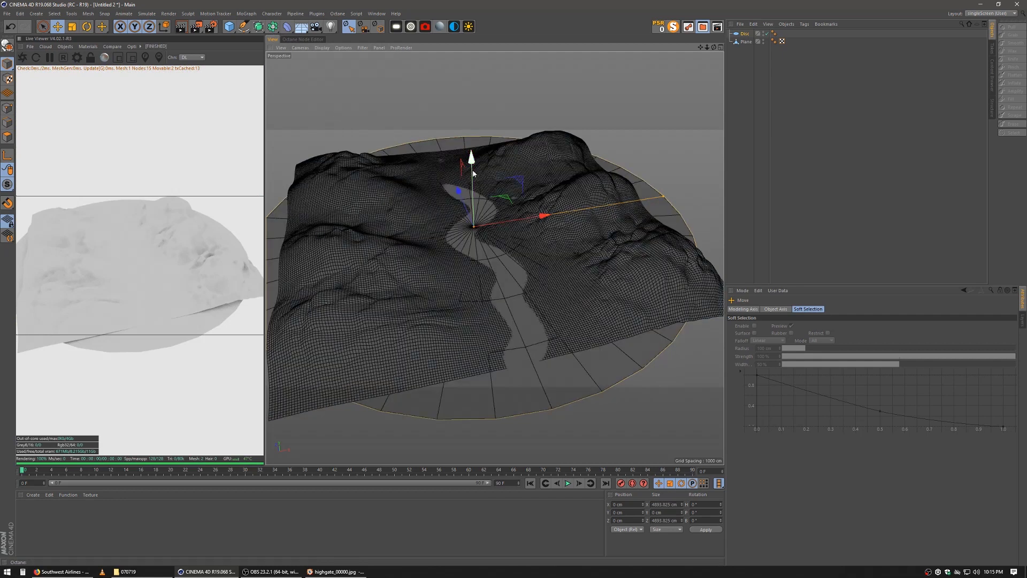
{"action": "mouse_move", "coordinate": [472, 172]}
{"action": "left_mouse_down"}
{"action": "mouse_move", "coordinate": [472, 160]}
{"action": "mouse_move", "coordinate": [473, 173]}
{"action": "left_mouse_up"}
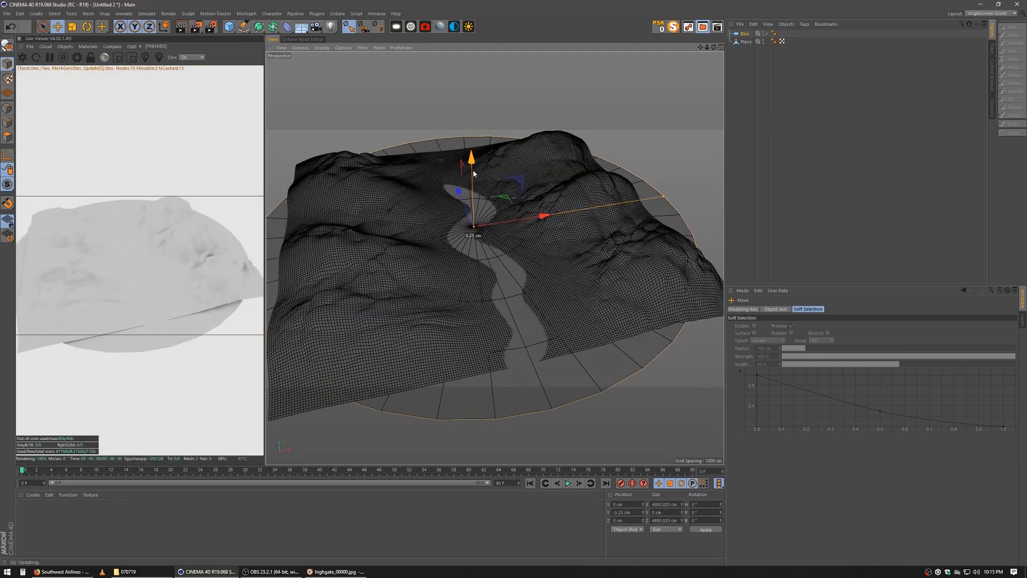
{"action": "left_click", "coordinate": [421, 177]}
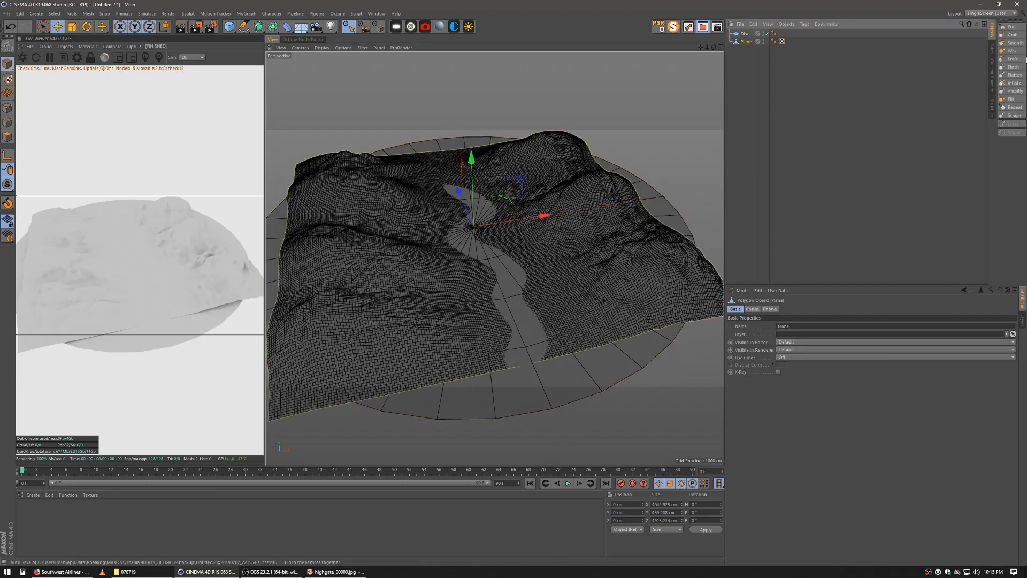
Resize the Pull brush to about 31 at 13 % pressure and carve the river channel through the terrain's far end
{"action": "left_click", "coordinate": [1010, 28]}
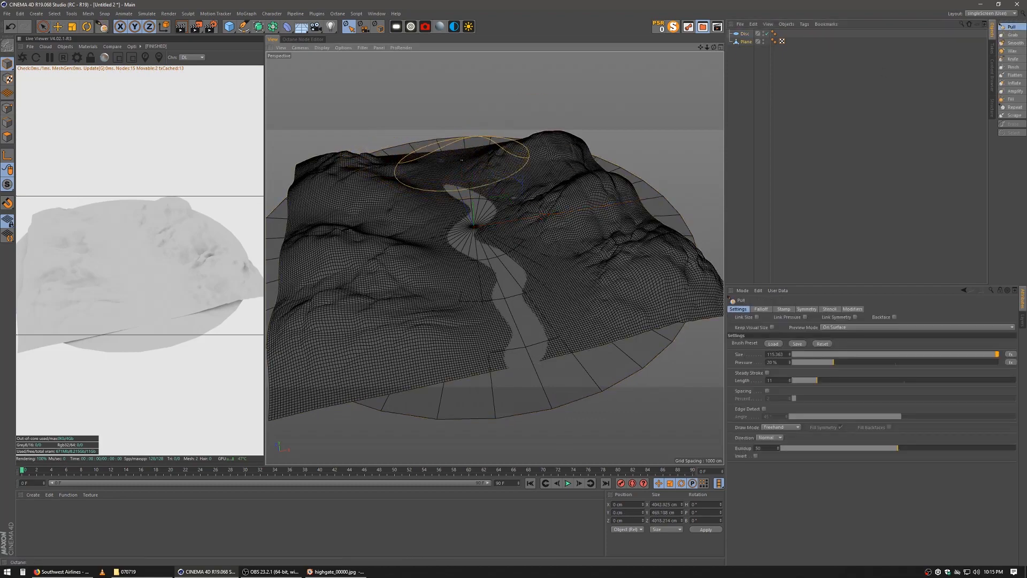
{"action": "middle_click_drag", "start_coordinate": [462, 156], "coordinate": [477, 187], "text": "alt"}
{"action": "scroll", "coordinate": [477, 186], "scroll_direction": "up", "scroll_amount": 5}
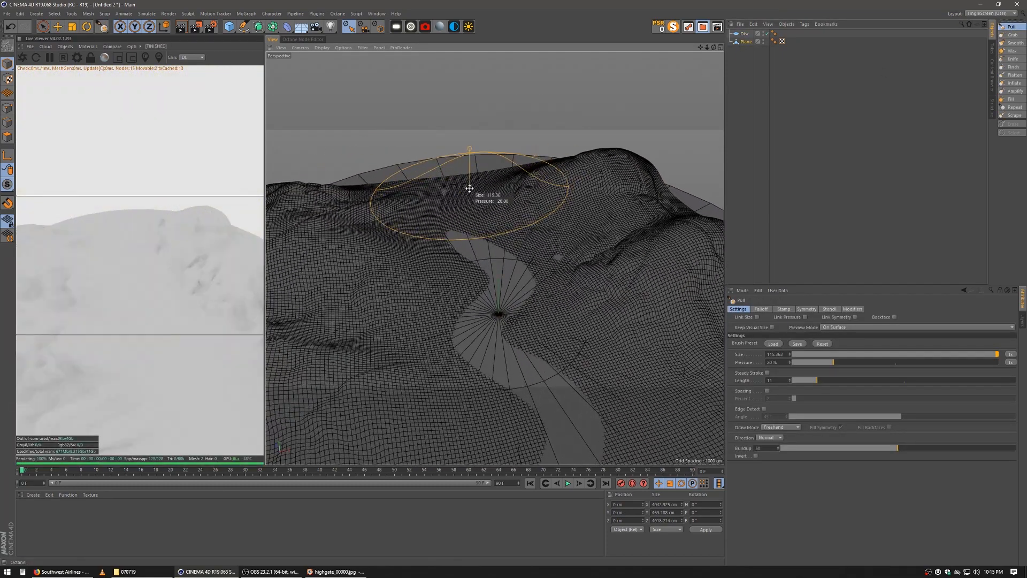
{"action": "middle_click_drag", "start_coordinate": [452, 196], "coordinate": [422, 190]}
{"action": "mouse_move", "coordinate": [461, 182]}
{"action": "left_mouse_down", "text": "ctrl"}
{"action": "mouse_move", "coordinate": [450, 204]}
{"action": "mouse_move", "coordinate": [458, 229]}
{"action": "mouse_move", "coordinate": [450, 207]}
{"action": "mouse_move", "coordinate": [459, 177]}
{"action": "left_mouse_up", "text": "ctrl"}
{"action": "mouse_move", "coordinate": [598, 314]}
{"action": "middle_mouse_down", "text": "alt"}
{"action": "mouse_move", "coordinate": [571, 269]}
{"action": "mouse_move", "coordinate": [521, 123]}
{"action": "middle_mouse_up", "text": "alt"}
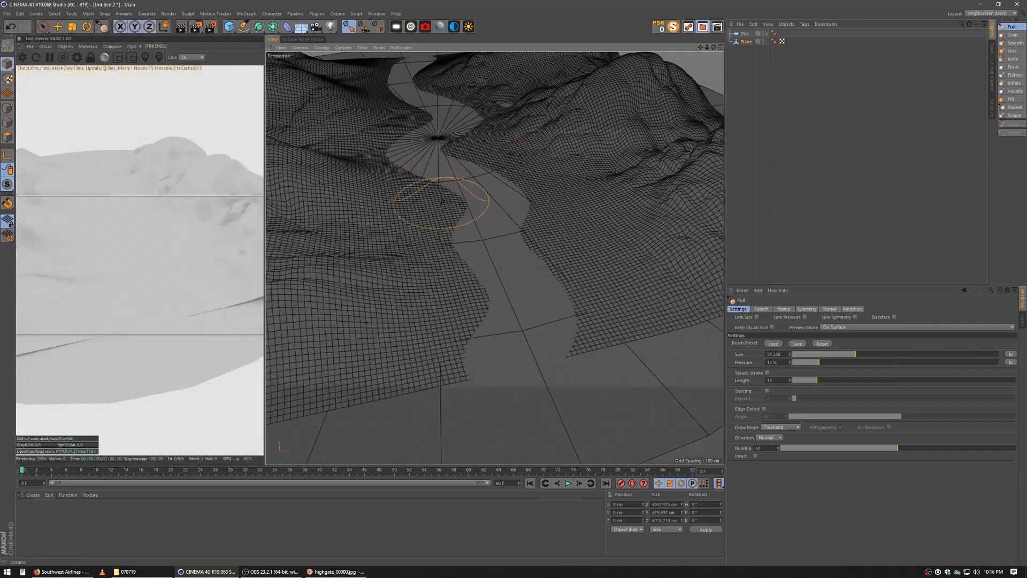
Raise a low ridge on the slope between the riverbank and the larger hills with the Pull brush
{"action": "middle_click_drag", "start_coordinate": [592, 253], "coordinate": [465, 310], "text": "alt"}
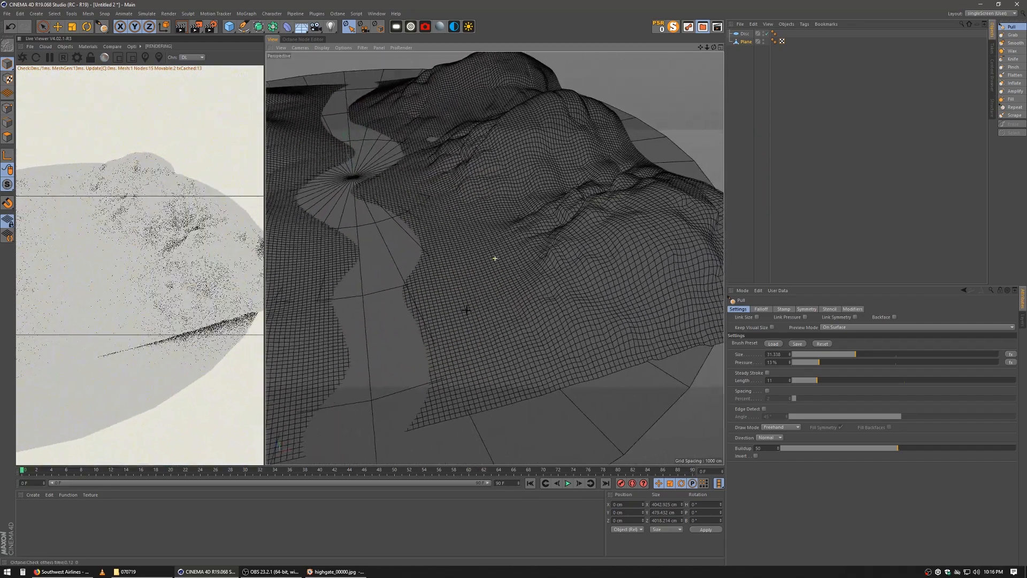
{"action": "mouse_move", "coordinate": [506, 260]}
{"action": "left_mouse_down"}
{"action": "mouse_move", "coordinate": [545, 257]}
{"action": "mouse_move", "coordinate": [528, 250]}
{"action": "mouse_move", "coordinate": [464, 280]}
{"action": "left_mouse_up"}
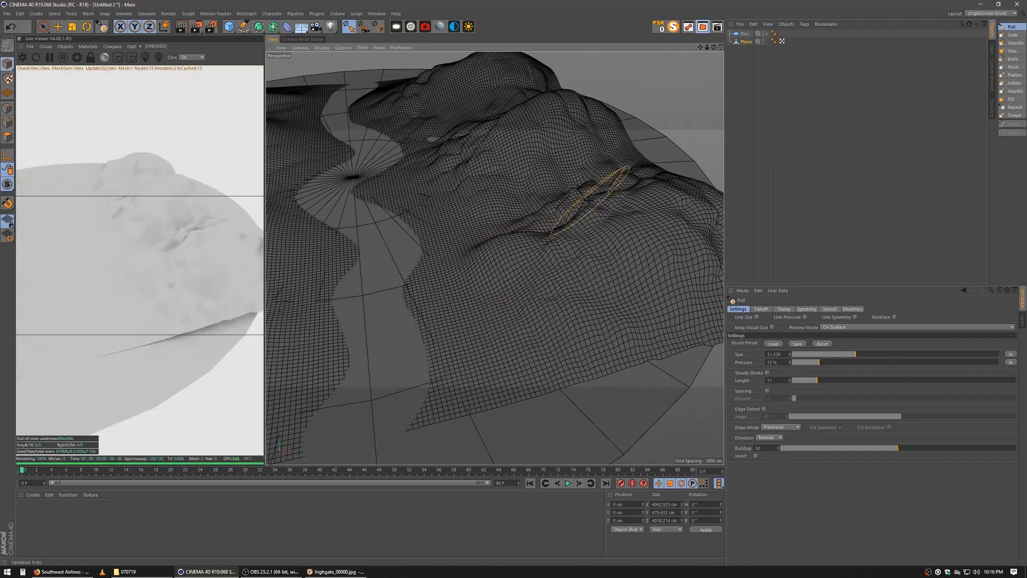
{"action": "scroll", "coordinate": [568, 210], "scroll_direction": "down", "scroll_amount": 4}
{"action": "middle_click_drag", "start_coordinate": [562, 214], "coordinate": [602, 211], "text": "alt"}
Add the RD_ROCK-13 material to the scene from the user material presets
{"action": "left_click", "coordinate": [701, 28]}
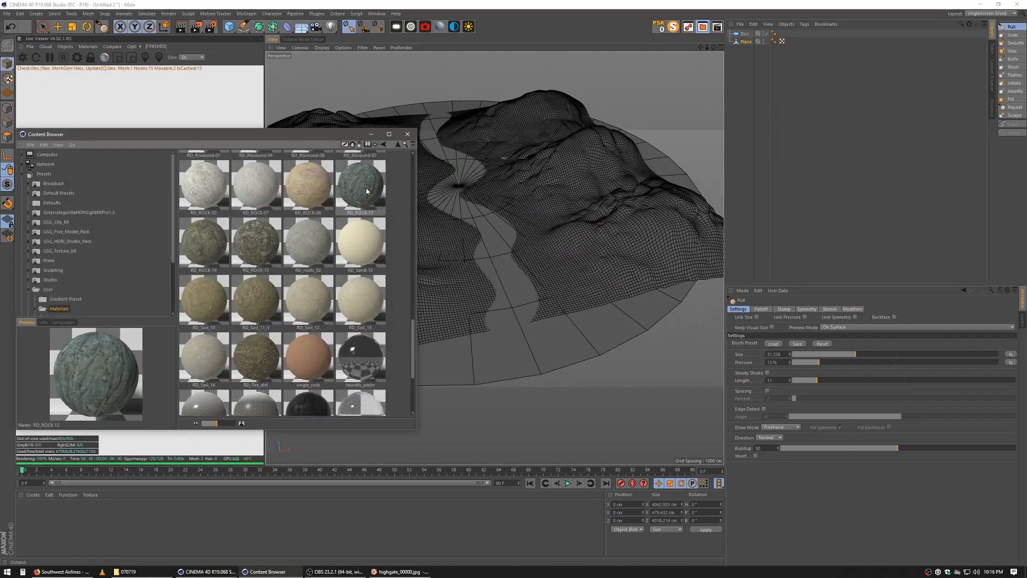
{"action": "scroll", "coordinate": [336, 333], "scroll_direction": "down", "scroll_amount": 3}
{"action": "left_click_drag", "start_coordinate": [229, 510], "coordinate": [230, 511]}
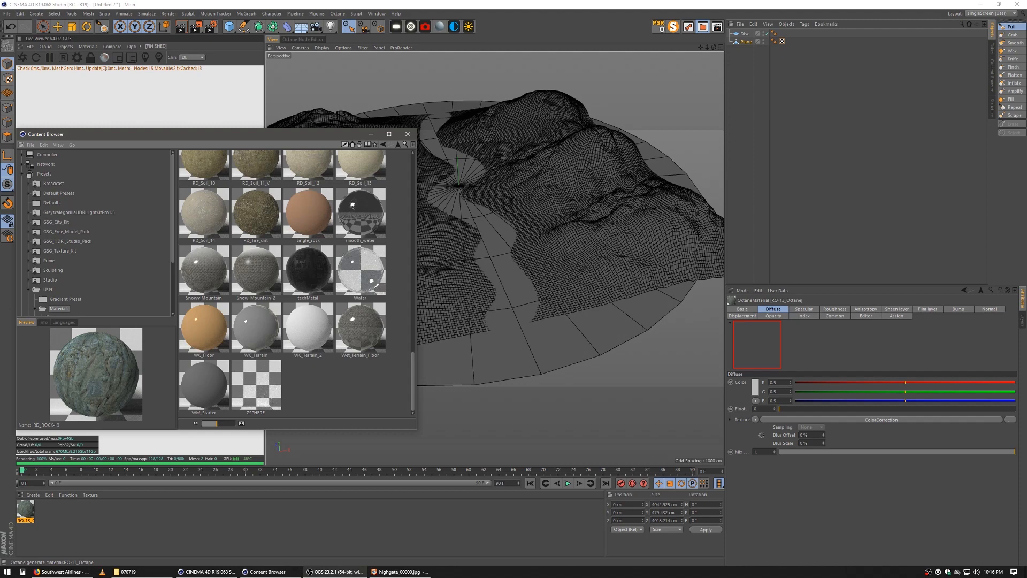
Look through the ground and water presets and add the RD_Soil_13 material to the scene
{"action": "left_click", "coordinate": [321, 271]}
{"action": "scroll", "coordinate": [328, 265], "scroll_direction": "up", "scroll_amount": 1}
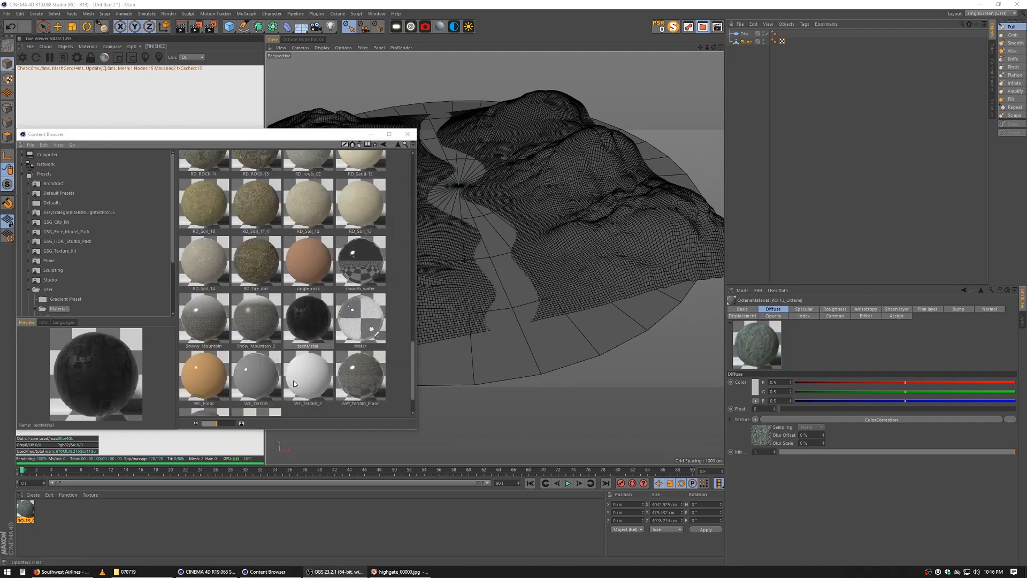
{"action": "left_click", "coordinate": [403, 347]}
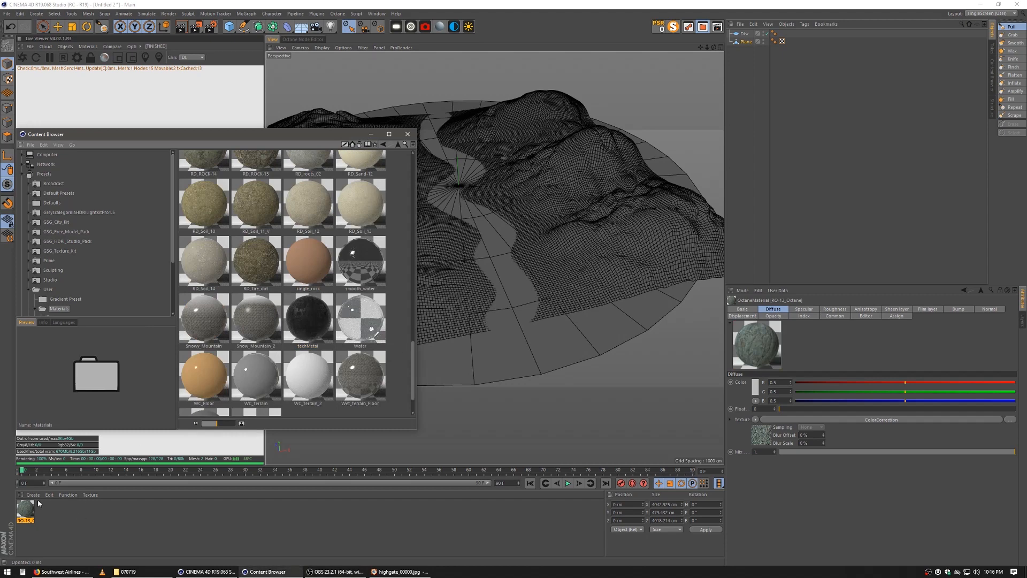
{"action": "scroll", "coordinate": [343, 343], "scroll_direction": "up", "scroll_amount": 2}
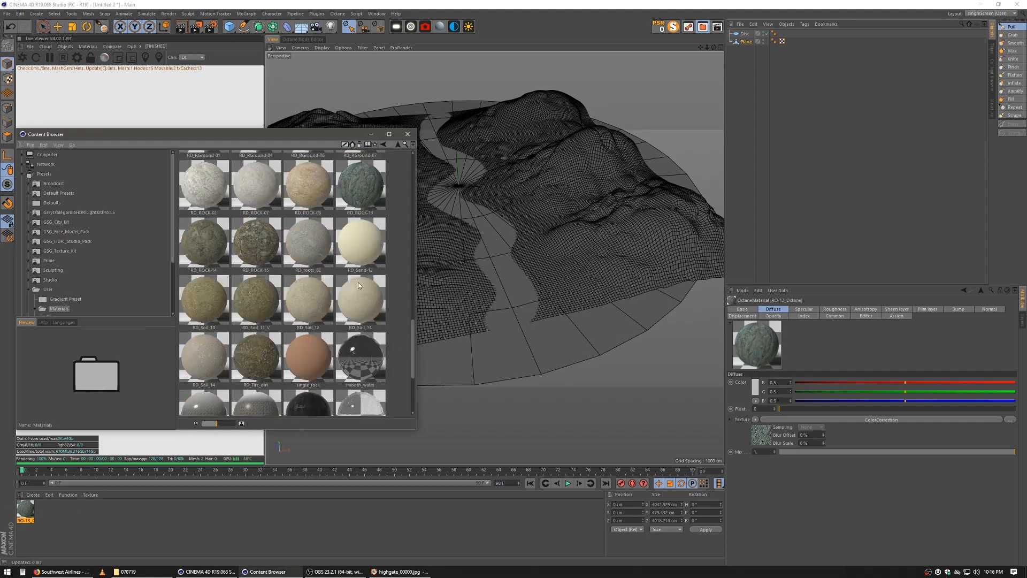
{"action": "scroll", "coordinate": [359, 285], "scroll_direction": "down", "scroll_amount": 1}
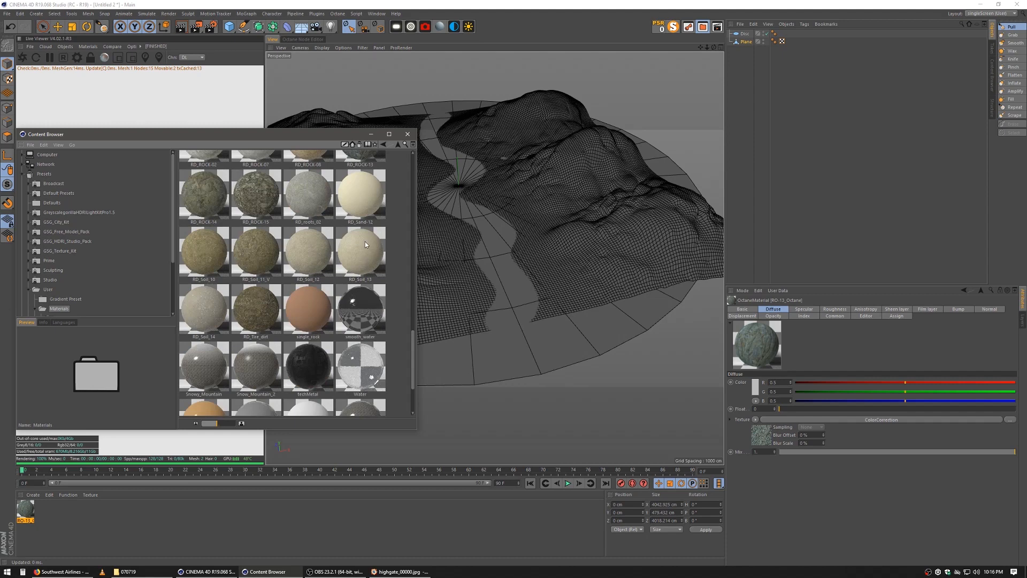
{"action": "left_click_drag", "start_coordinate": [365, 242], "coordinate": [113, 517]}
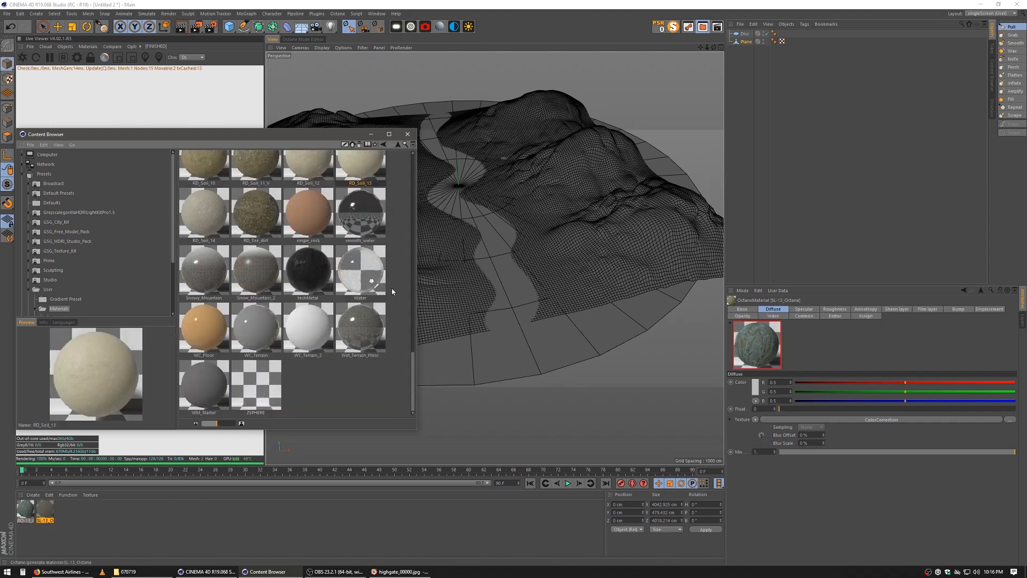
Review the rock-arch reference image, and add the greenery_2 leaf material from the user presets to the scene
{"action": "left_click_drag", "start_coordinate": [0, 63], "coordinate": [384, 20]}
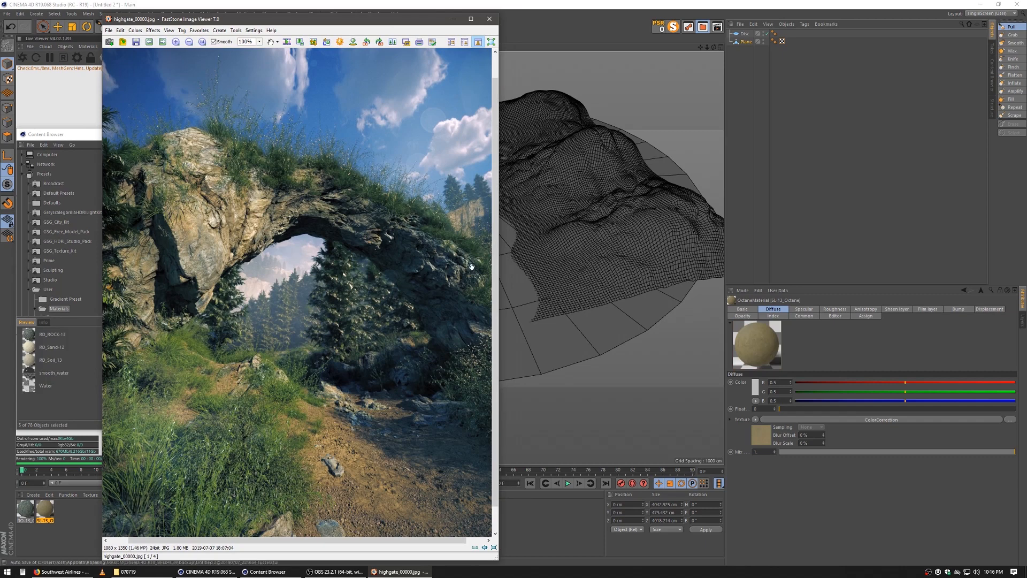
{"action": "left_click_drag", "start_coordinate": [421, 20], "coordinate": [464, 4]}
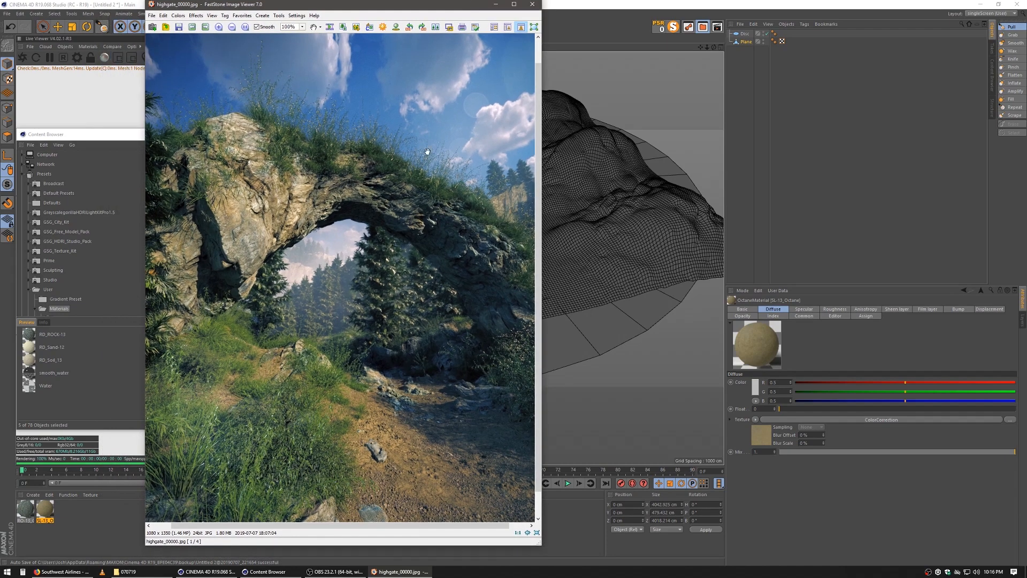
{"action": "left_click", "coordinate": [496, 4]}
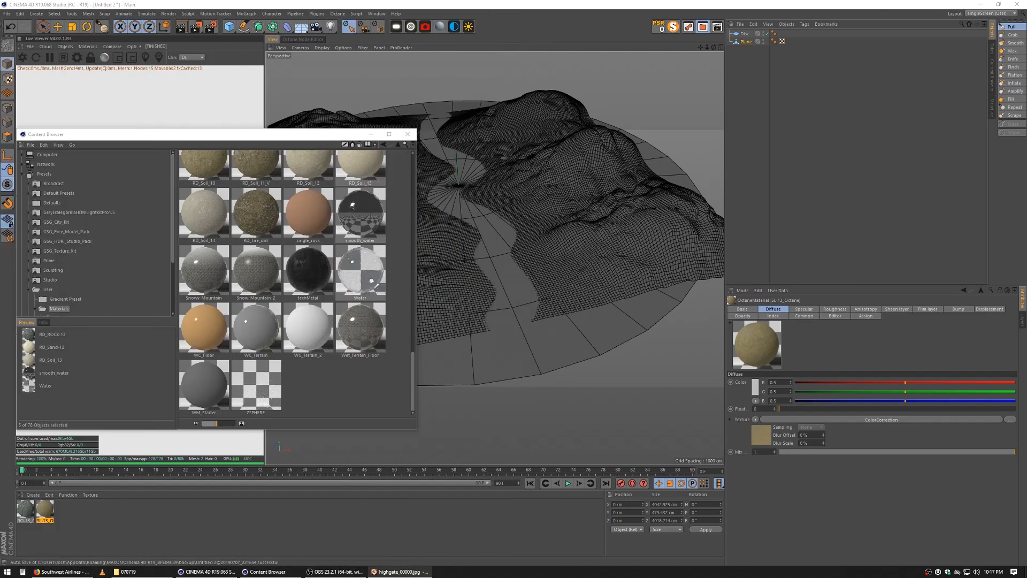
{"action": "left_click", "coordinate": [396, 198]}
{"action": "scroll", "coordinate": [405, 237], "scroll_direction": "up", "scroll_amount": 10}
{"action": "scroll", "coordinate": [405, 237], "scroll_direction": "up", "scroll_amount": 8}
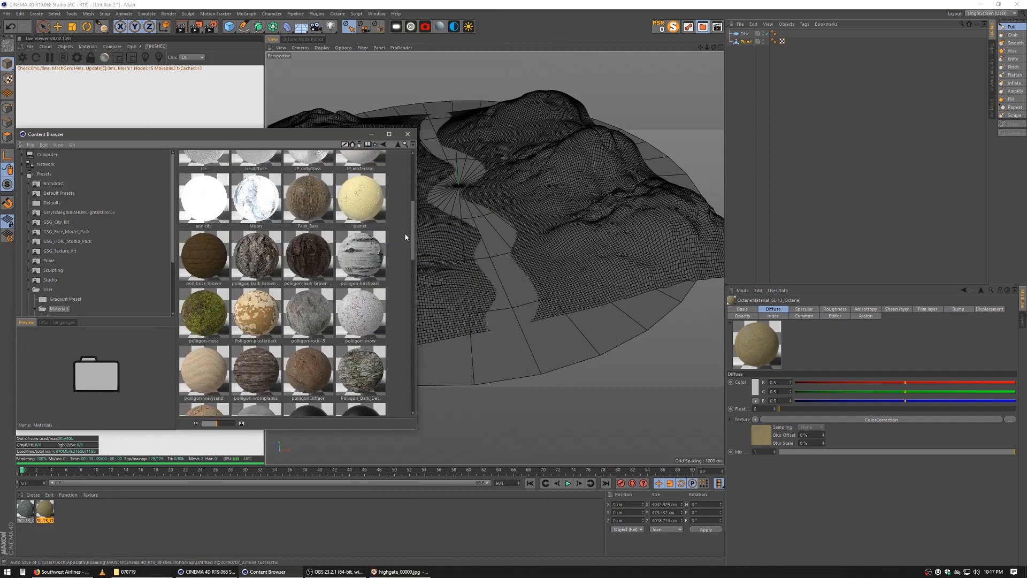
{"action": "double_click", "coordinate": [295, 293]}
{"action": "scroll", "coordinate": [294, 293], "scroll_direction": "down", "scroll_amount": 3}
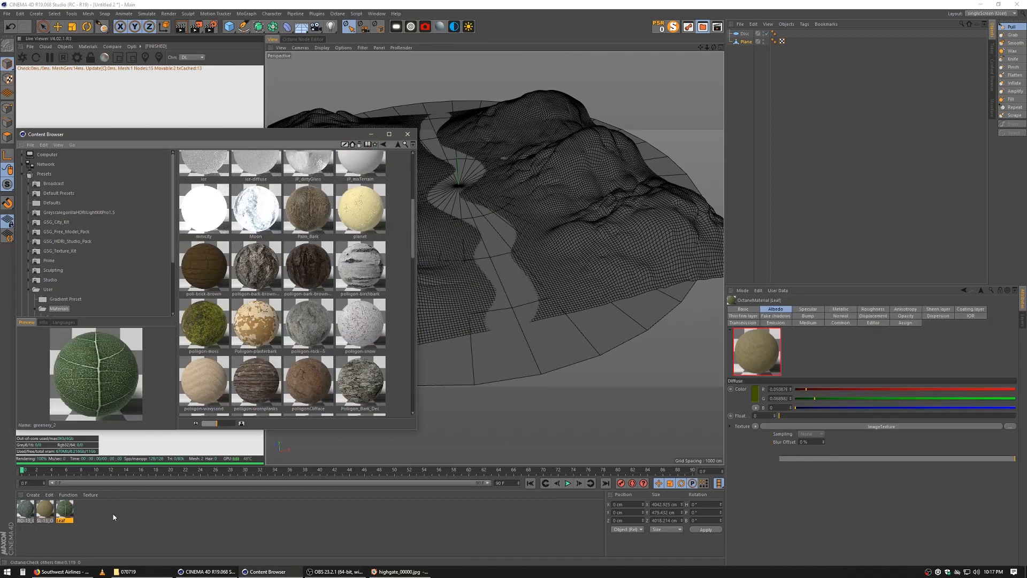
{"action": "left_click_drag", "start_coordinate": [422, 153], "coordinate": [422, 154]}
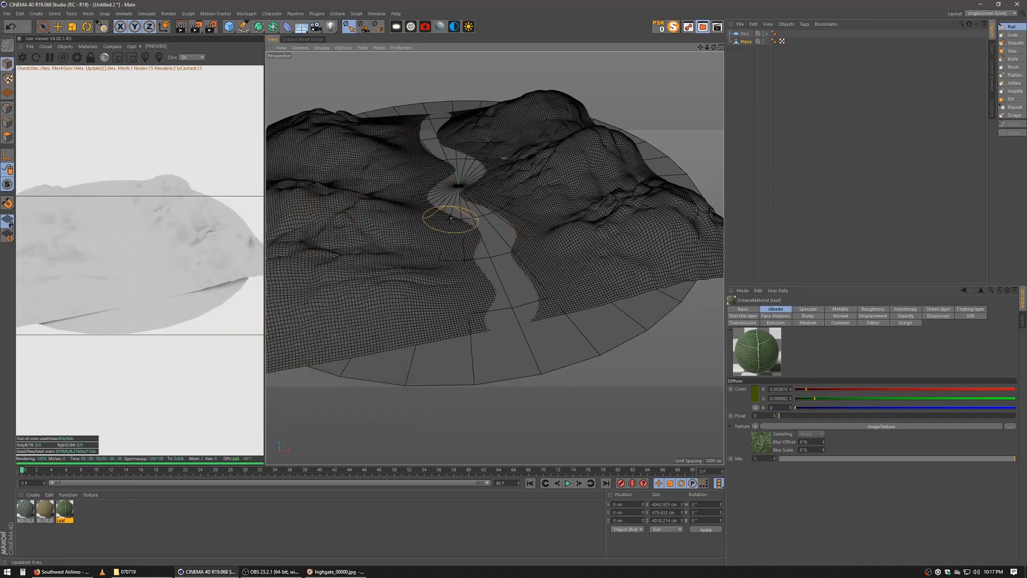
Add an Octane Daylight and rotate it to a heading of about 74° so the sun lights the hills from the side
{"action": "left_click_drag", "start_coordinate": [495, 299], "coordinate": [509, 296], "text": "alt"}
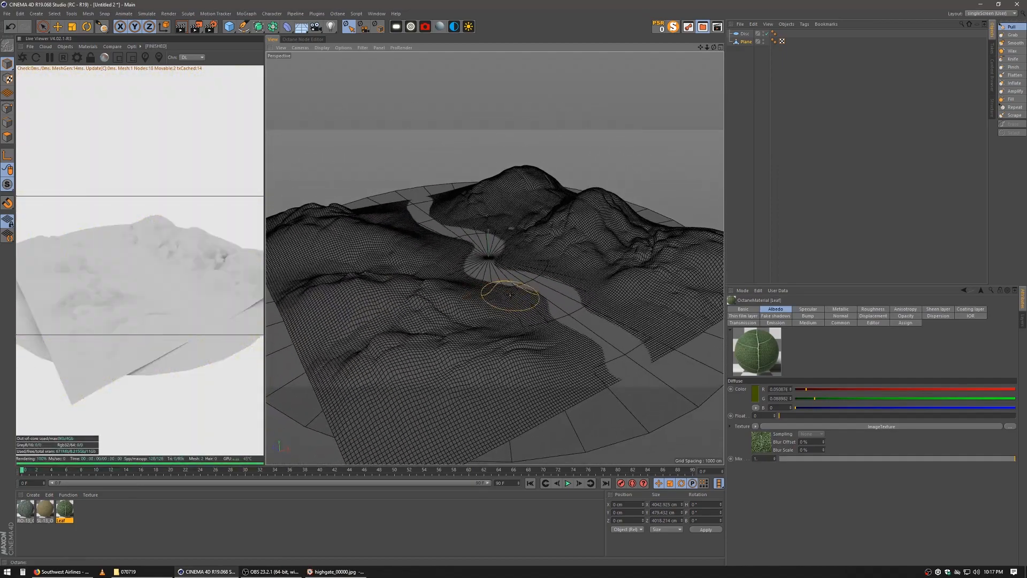
{"action": "right_click_drag", "start_coordinate": [519, 293], "coordinate": [556, 278], "text": "alt"}
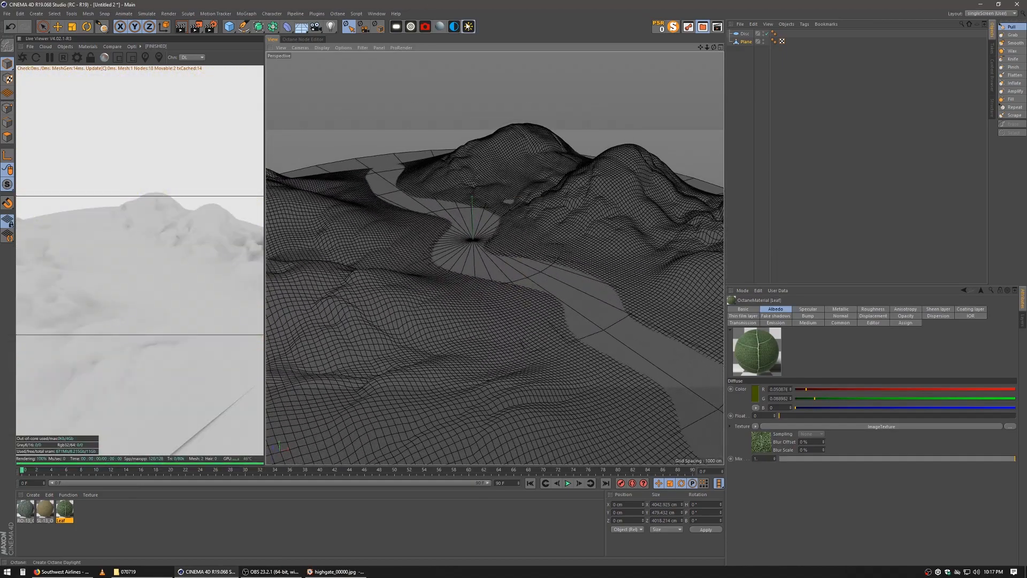
{"action": "left_click", "coordinate": [469, 26]}
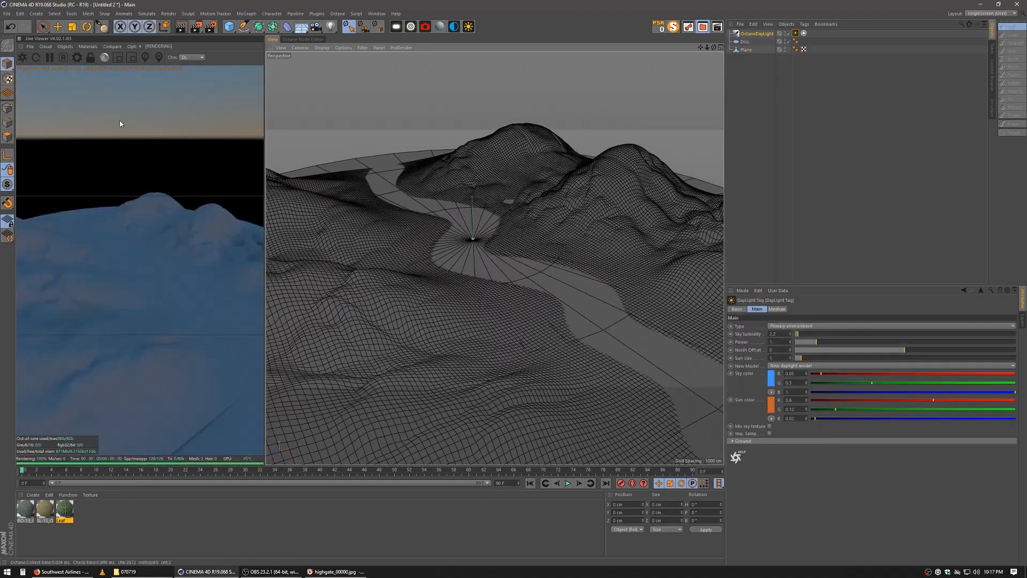
{"action": "left_click", "coordinate": [60, 27]}
{"action": "key", "text": "r"}
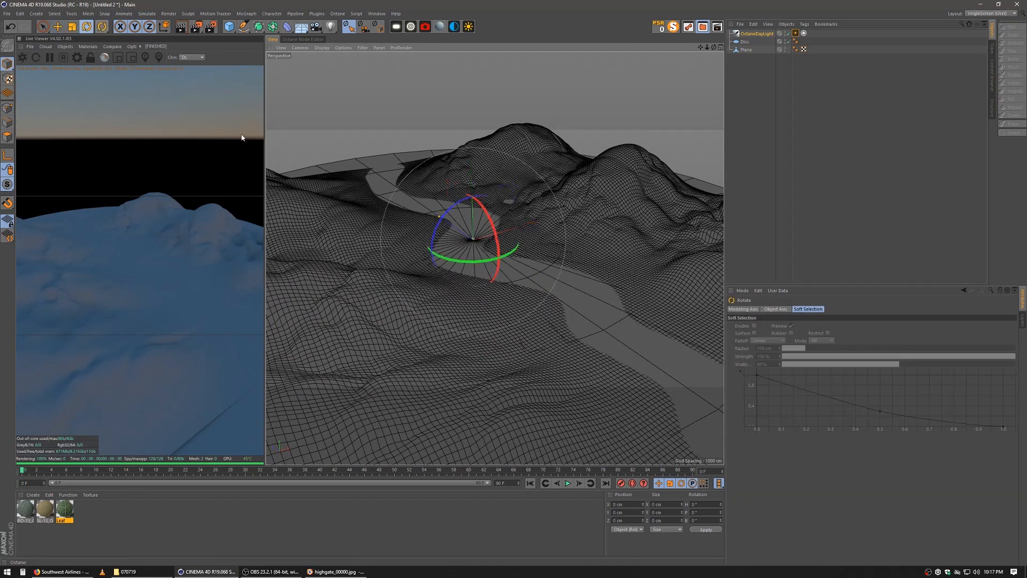
{"action": "left_click_drag", "start_coordinate": [457, 170], "coordinate": [484, 357]}
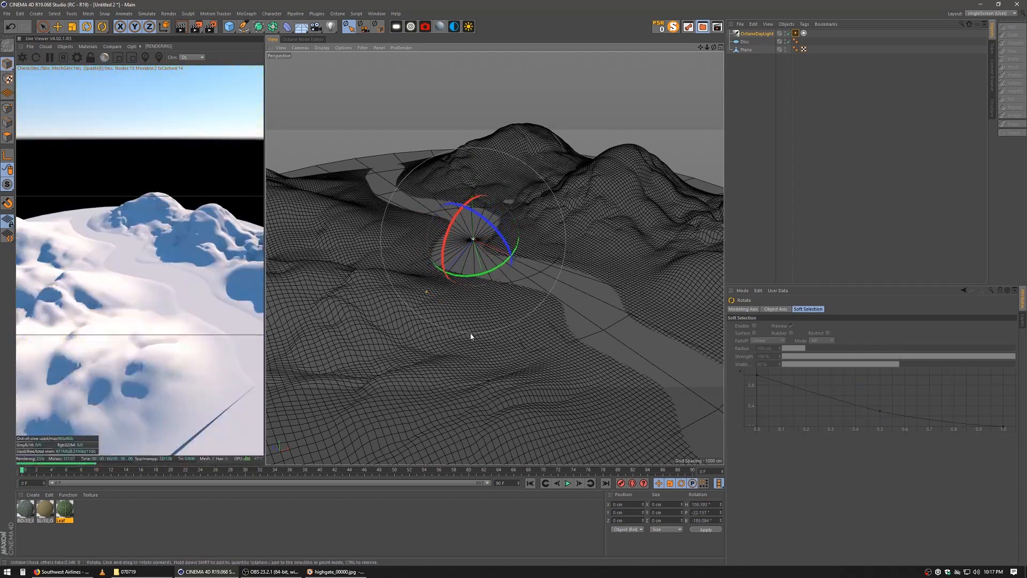
{"action": "left_click_drag", "start_coordinate": [413, 264], "coordinate": [461, 304]}
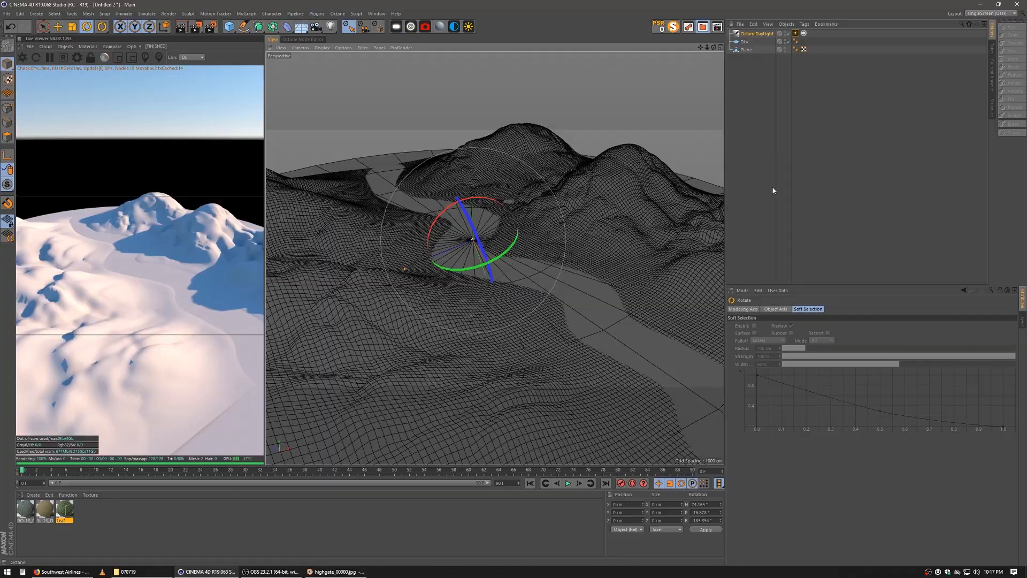
Disable the water disc and deselect all objects, leaving a low view across the terrain towards the twin peaks
{"action": "middle_click_drag", "start_coordinate": [524, 257], "coordinate": [646, 247], "text": "alt"}
{"action": "left_click_drag", "start_coordinate": [646, 248], "coordinate": [492, 256], "text": "alt"}
{"action": "left_click_drag", "start_coordinate": [589, 241], "coordinate": [622, 239], "text": "alt"}
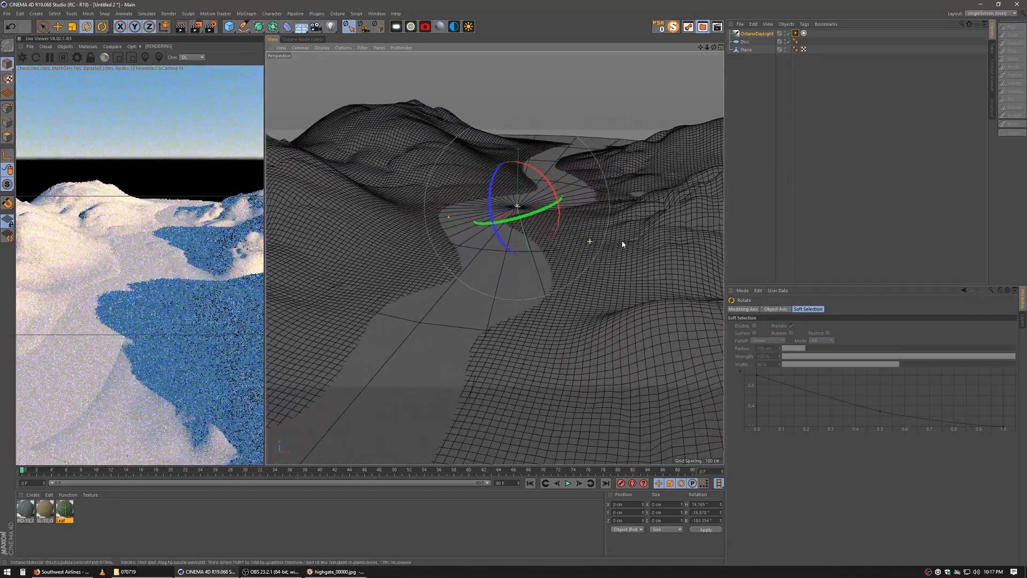
{"action": "left_click", "coordinate": [788, 41]}
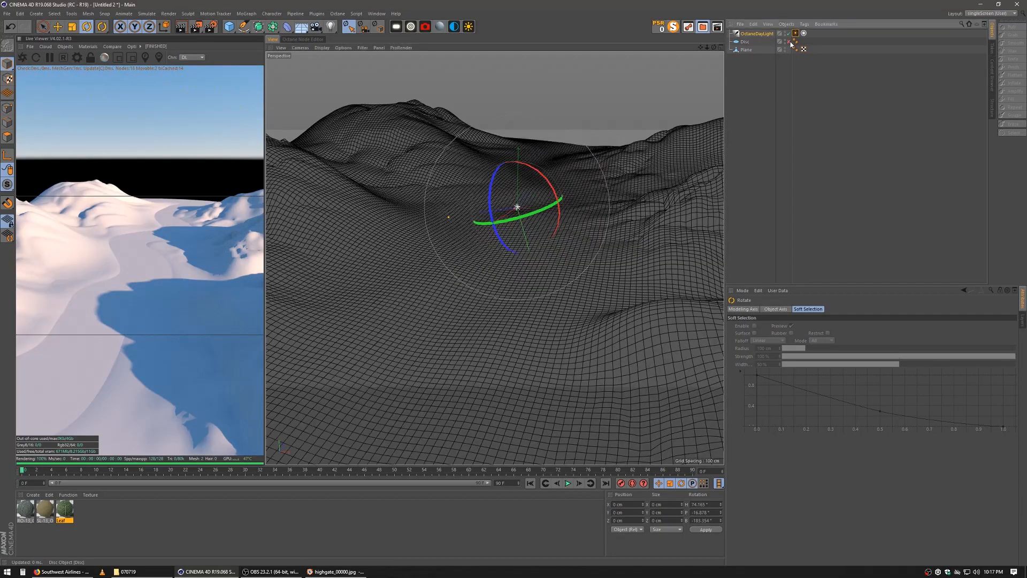
{"action": "middle_click_drag", "start_coordinate": [595, 242], "coordinate": [440, 254], "text": "alt"}
{"action": "left_click_drag", "start_coordinate": [500, 204], "coordinate": [429, 211], "text": "alt"}
{"action": "left_click_drag", "start_coordinate": [549, 221], "coordinate": [580, 199], "text": "alt"}
{"action": "left_click", "coordinate": [751, 129]}
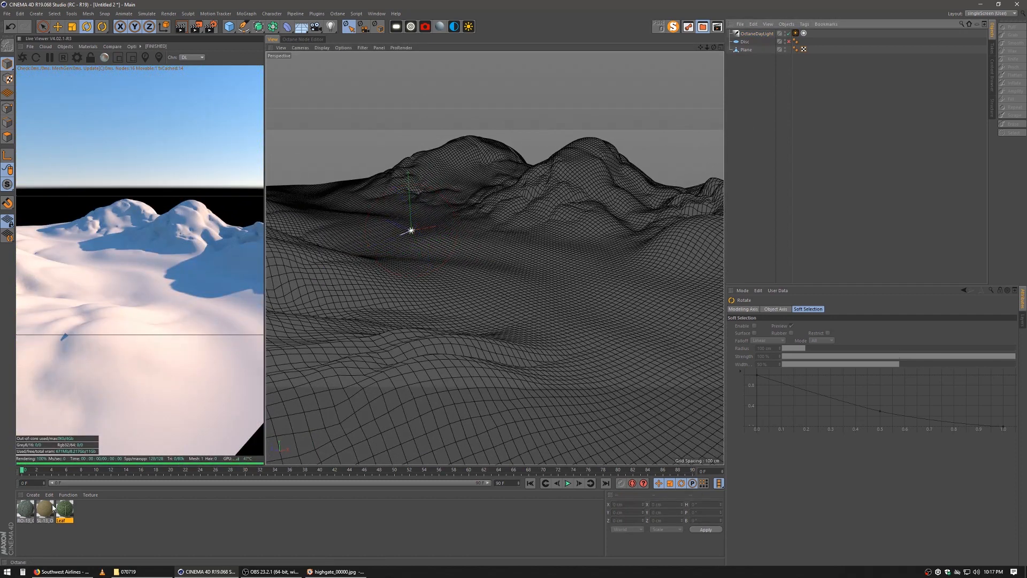
Apply the RO-13_Octane rock material to the terrain plane and set its tiling to 3 in both U and V
{"action": "left_click_drag", "start_coordinate": [27, 509], "coordinate": [795, 88]}
{"action": "left_click_drag", "start_coordinate": [746, 54], "coordinate": [749, 51]}
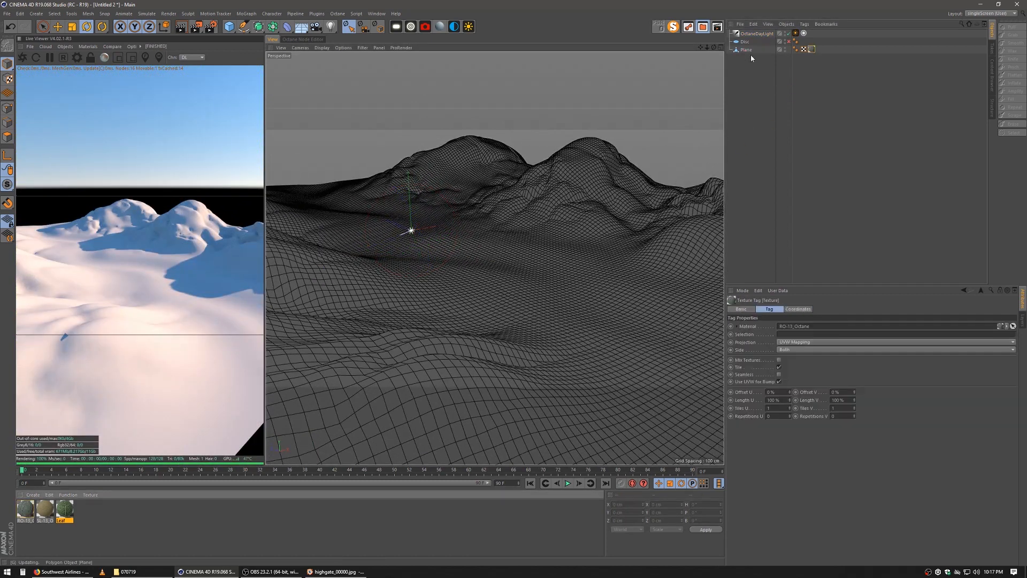
{"action": "left_click", "coordinate": [811, 50]}
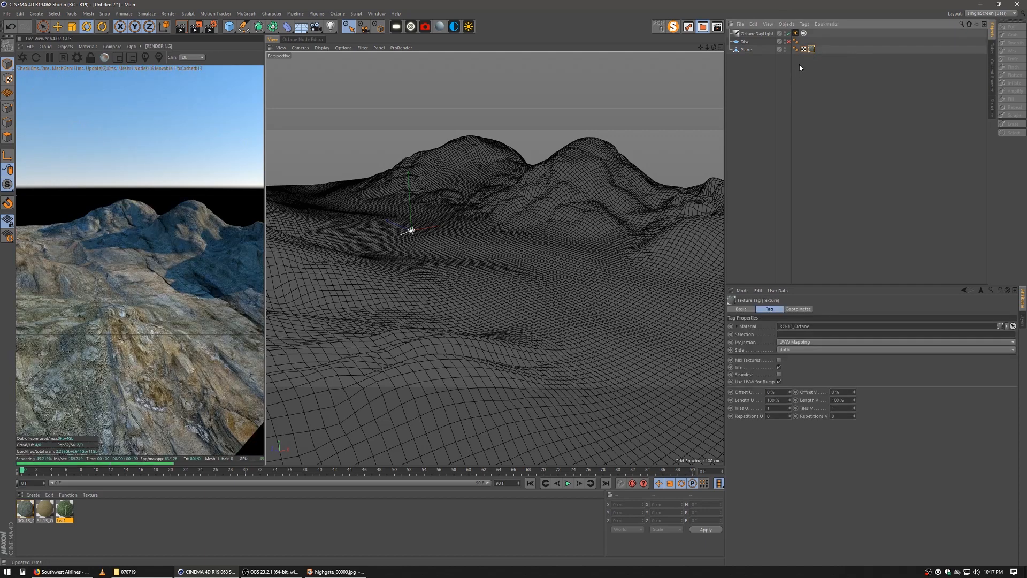
{"action": "double_click", "coordinate": [770, 408]}
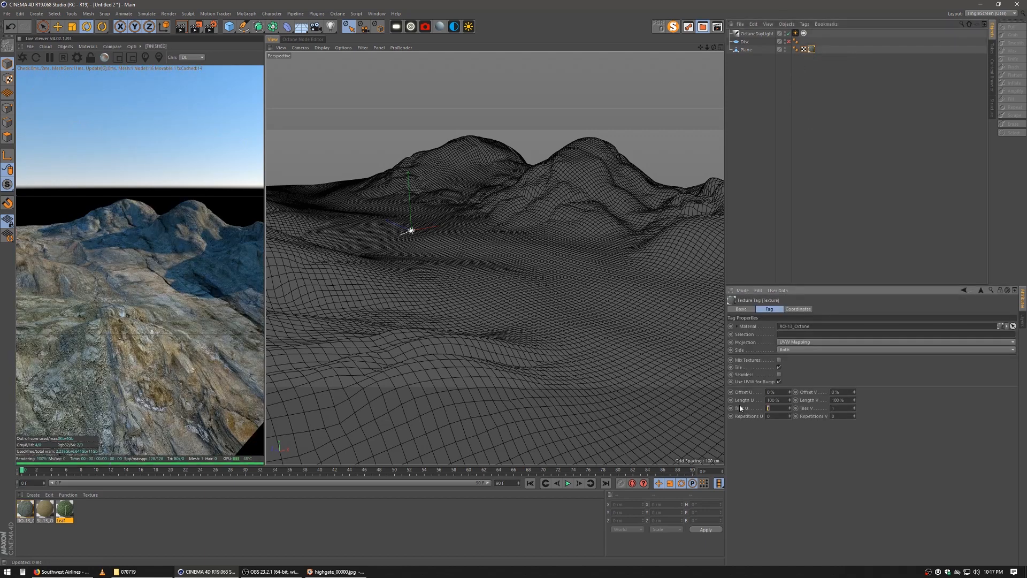
{"action": "left_click_drag", "start_coordinate": [842, 408], "coordinate": [813, 409]}
{"action": "type", "text": "3"}
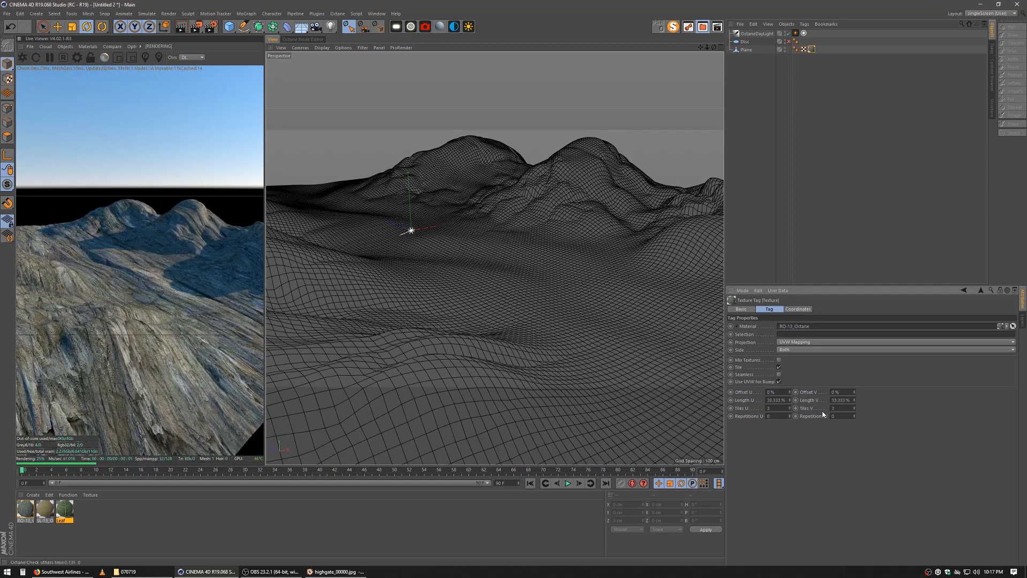
{"action": "key", "text": "Return"}
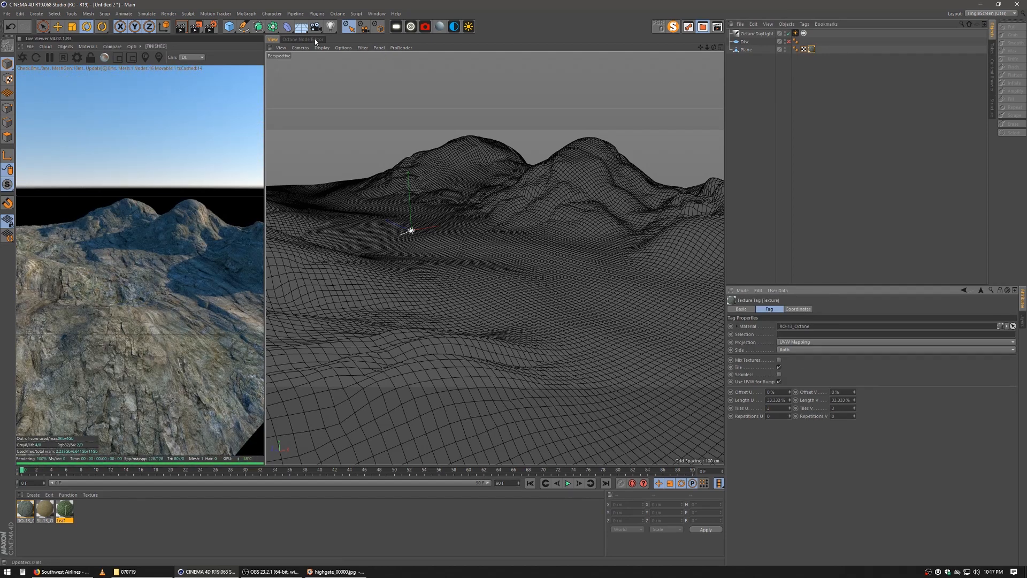
Set the displacement amount of the RO-13_Octane rock material to 120 cm in the node graph
{"action": "left_click", "coordinate": [315, 40]}
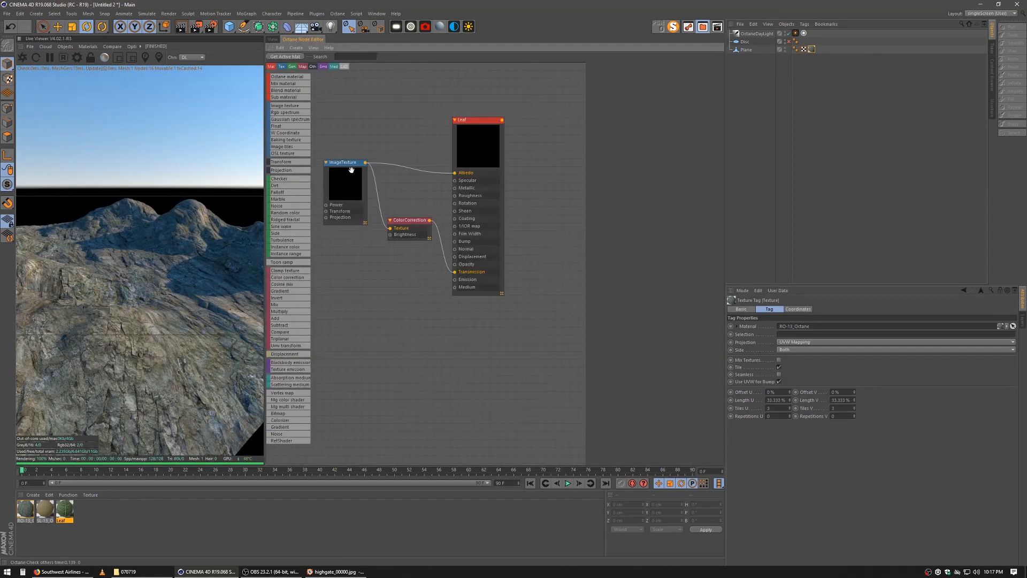
{"action": "left_click", "coordinate": [25, 510]}
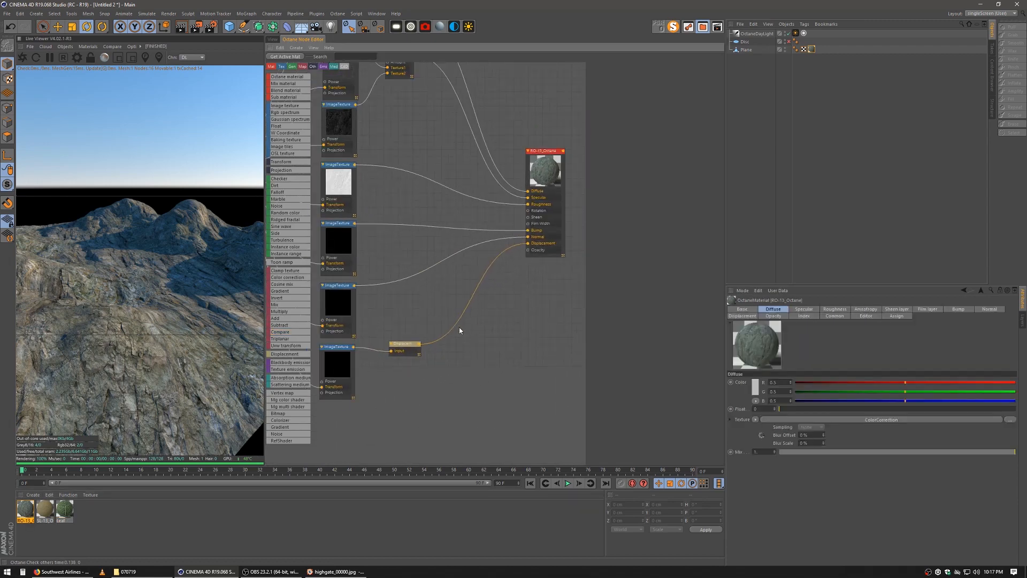
{"action": "left_click", "coordinate": [405, 344]}
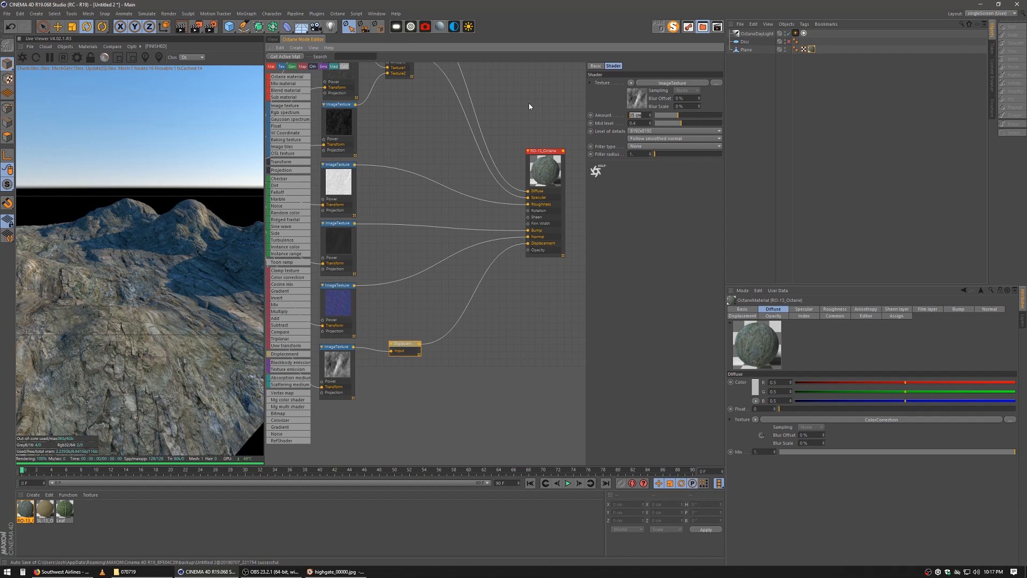
{"action": "type", "text": "150"}
{"action": "key", "text": "Return"}
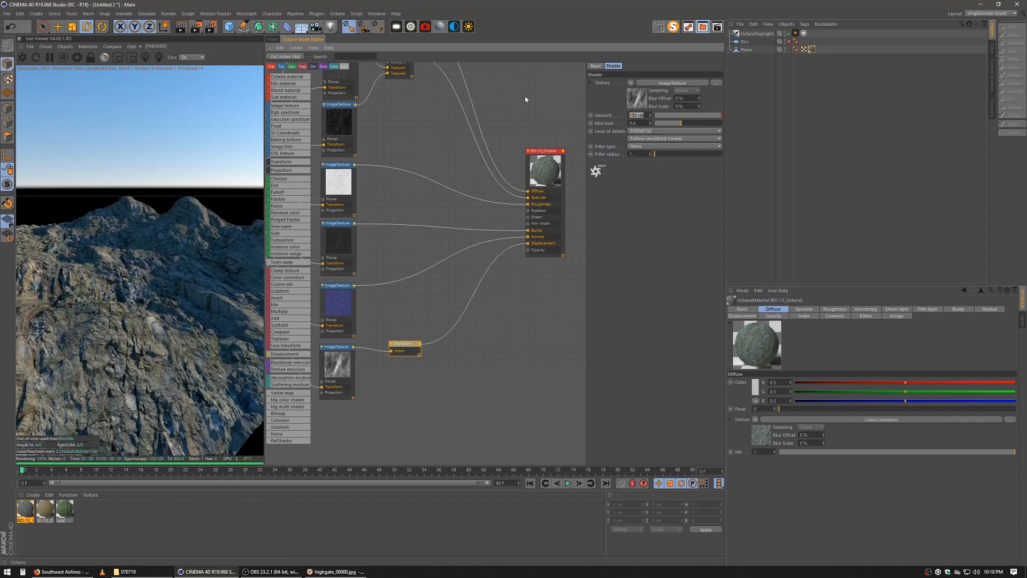
{"action": "type", "text": "12"}
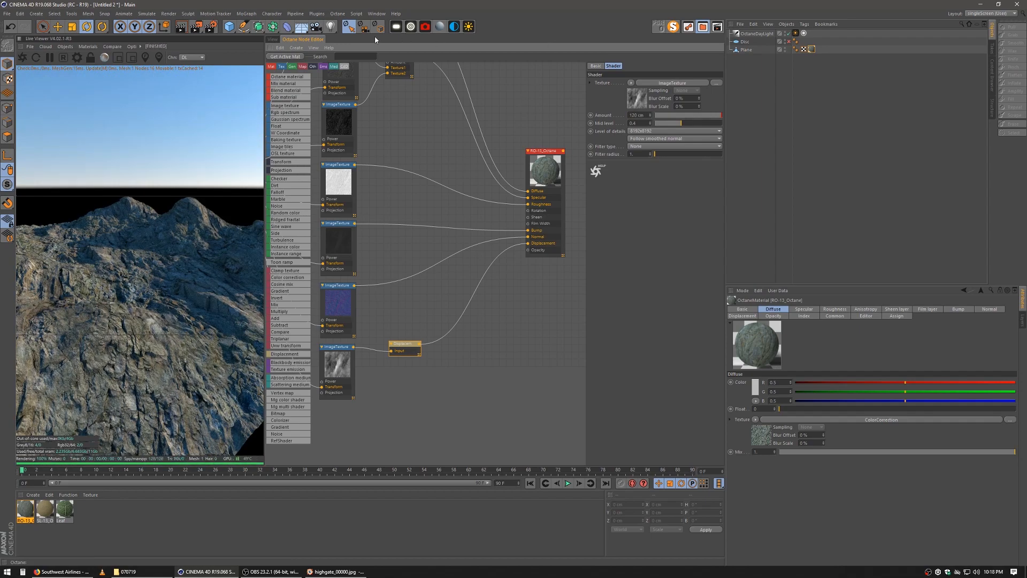
{"action": "left_click", "coordinate": [274, 39]}
{"action": "left_click_drag", "start_coordinate": [516, 238], "coordinate": [601, 271], "text": "alt"}
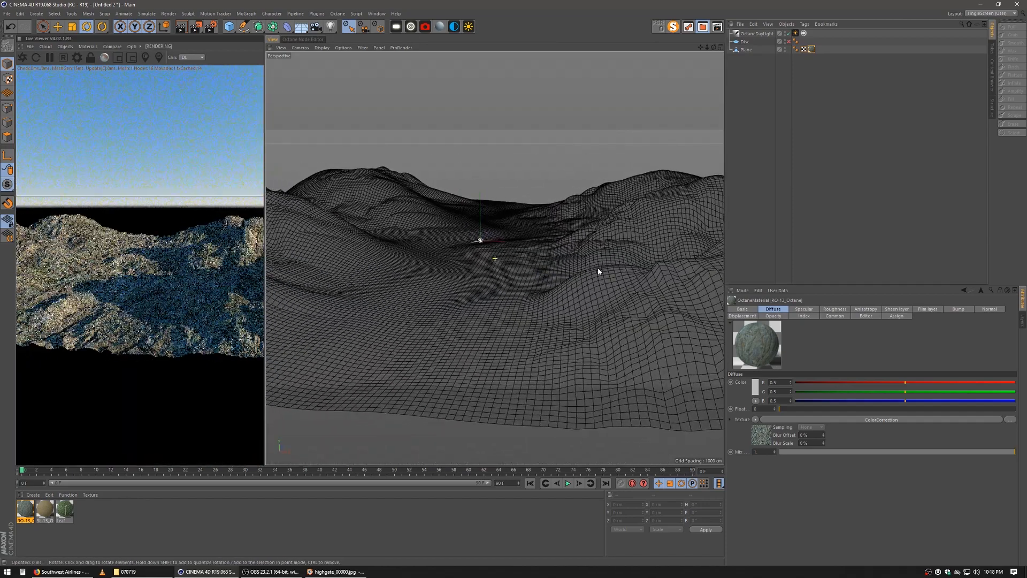
{"action": "left_click_drag", "start_coordinate": [577, 236], "coordinate": [561, 254], "text": "alt"}
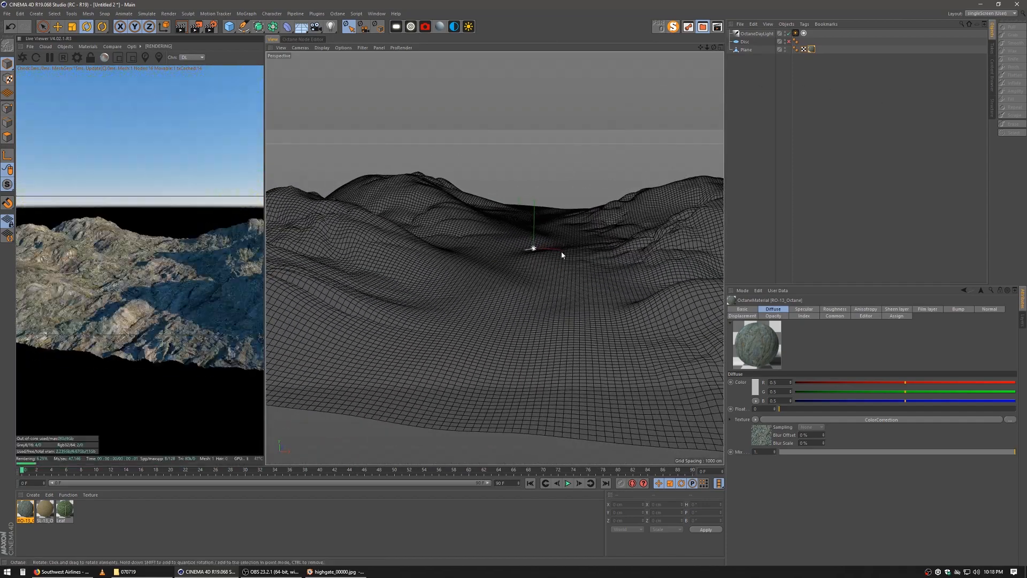
Compare the soil material with the highgate_00000.jpg rock-arch reference, examining how dirt and rock are distributed on the ground
{"action": "left_click", "coordinate": [45, 510]}
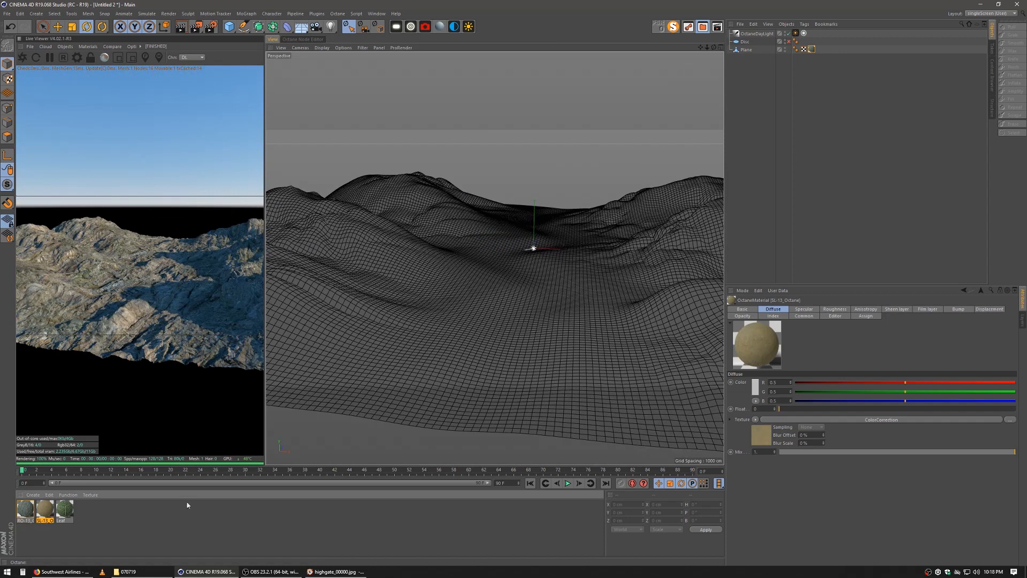
{"action": "key", "text": "alt+Tab"}
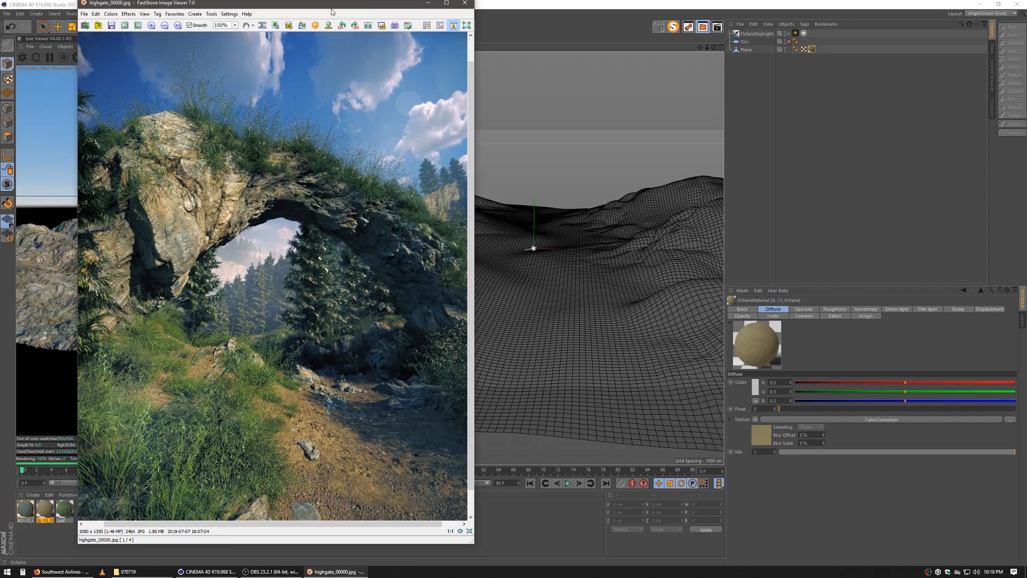
{"action": "left_click_drag", "start_coordinate": [331, 11], "coordinate": [362, 35]}
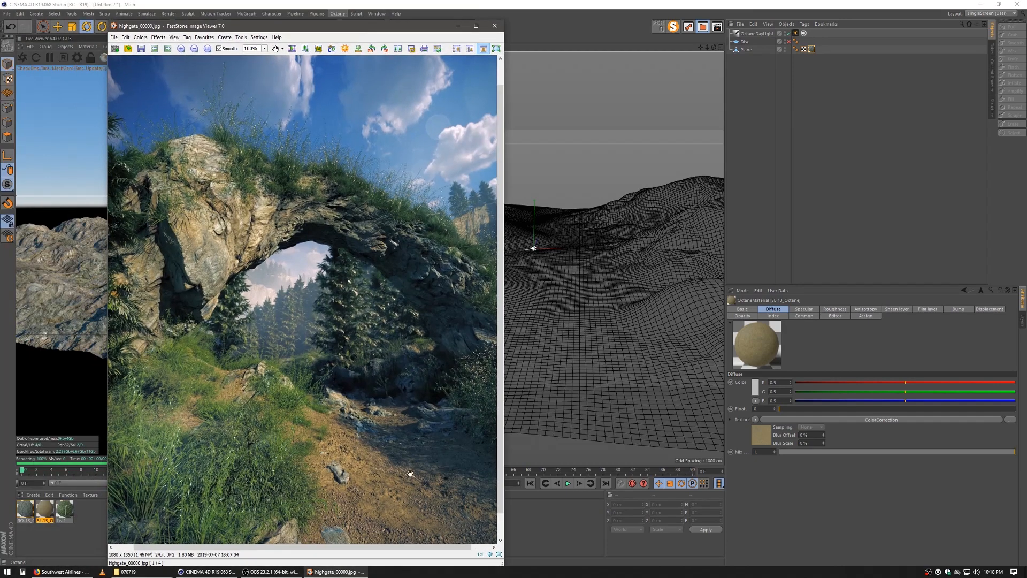
{"action": "left_click", "coordinate": [481, 373]}
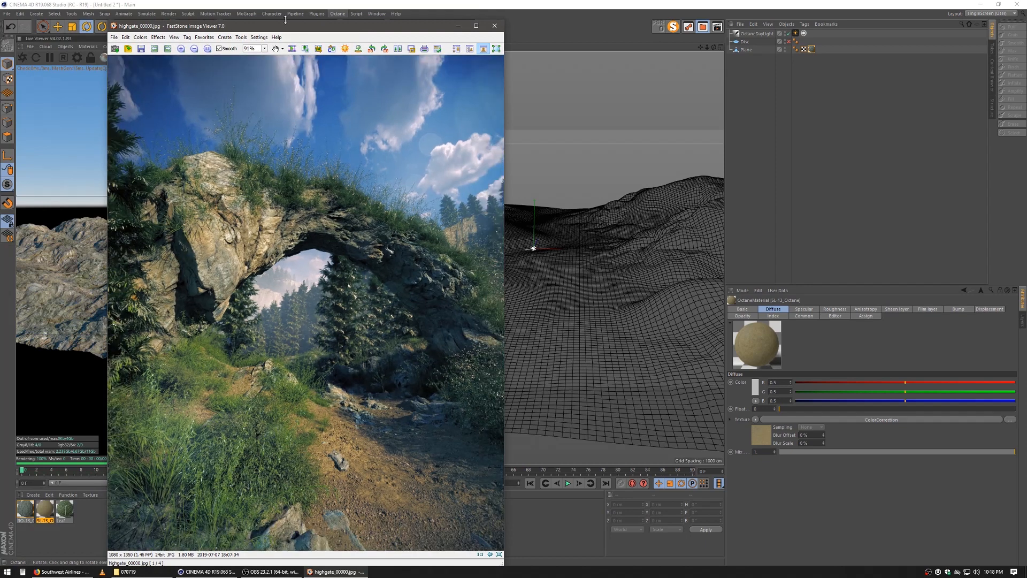
{"action": "left_click_drag", "start_coordinate": [291, 25], "coordinate": [308, 12]}
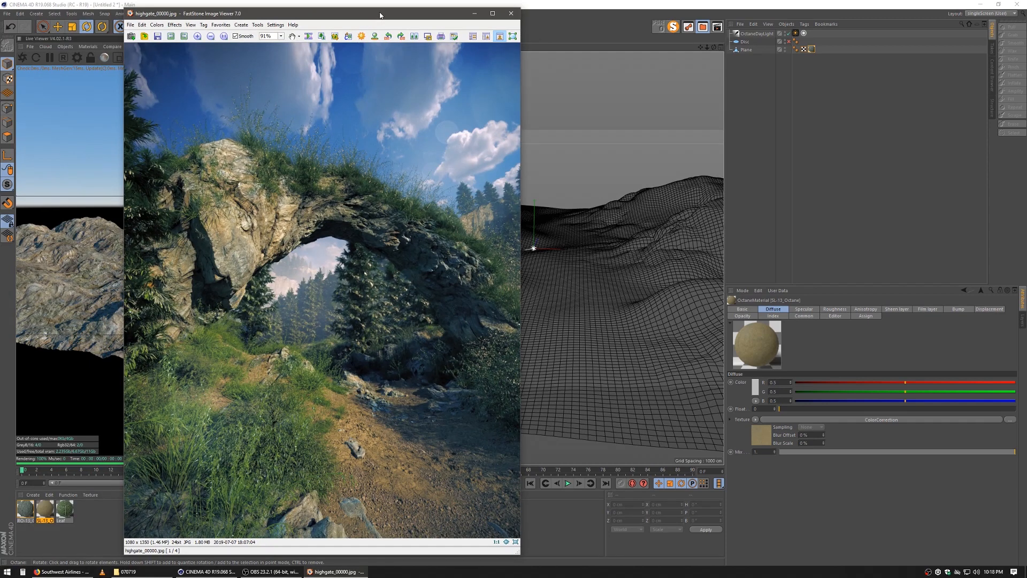
{"action": "left_click", "coordinate": [475, 14]}
Duplicate the terrain plane, naming the copy "soil" and the original "rock"
{"action": "left_click", "coordinate": [773, 99]}
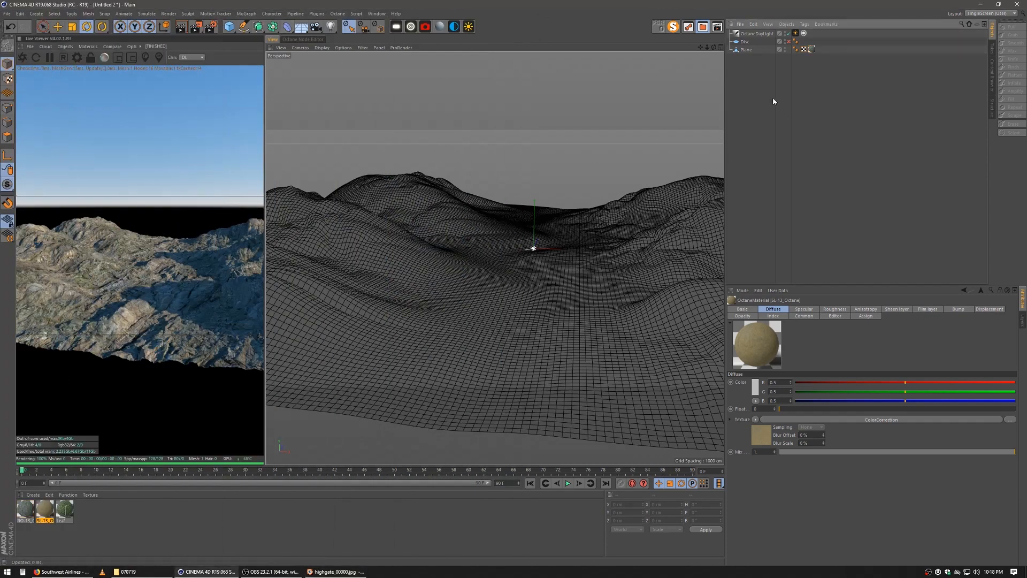
{"action": "left_click_drag", "start_coordinate": [749, 50], "coordinate": [749, 65], "text": "ctrl"}
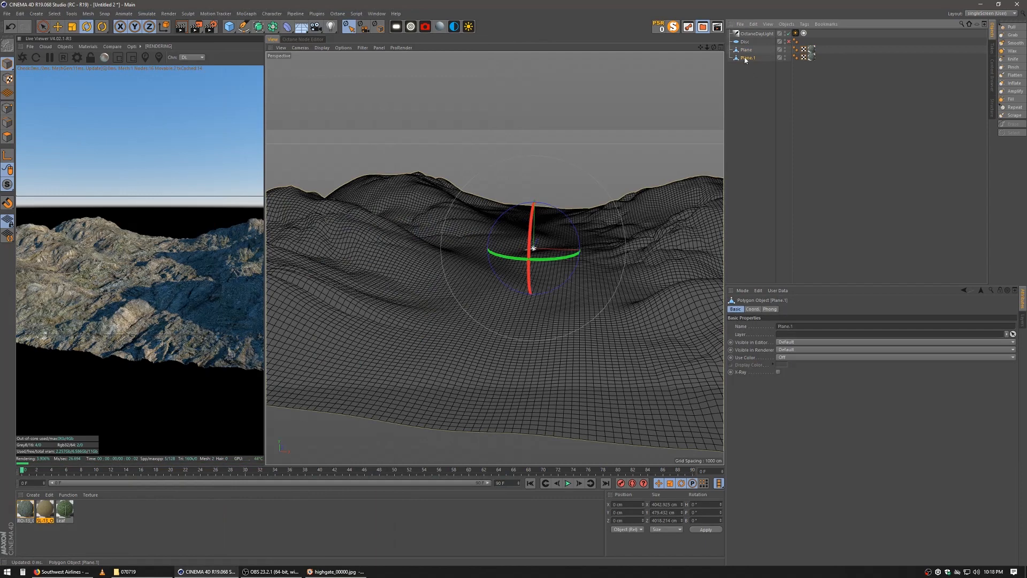
{"action": "double_click", "coordinate": [746, 59]}
{"action": "type", "text": "soi"}
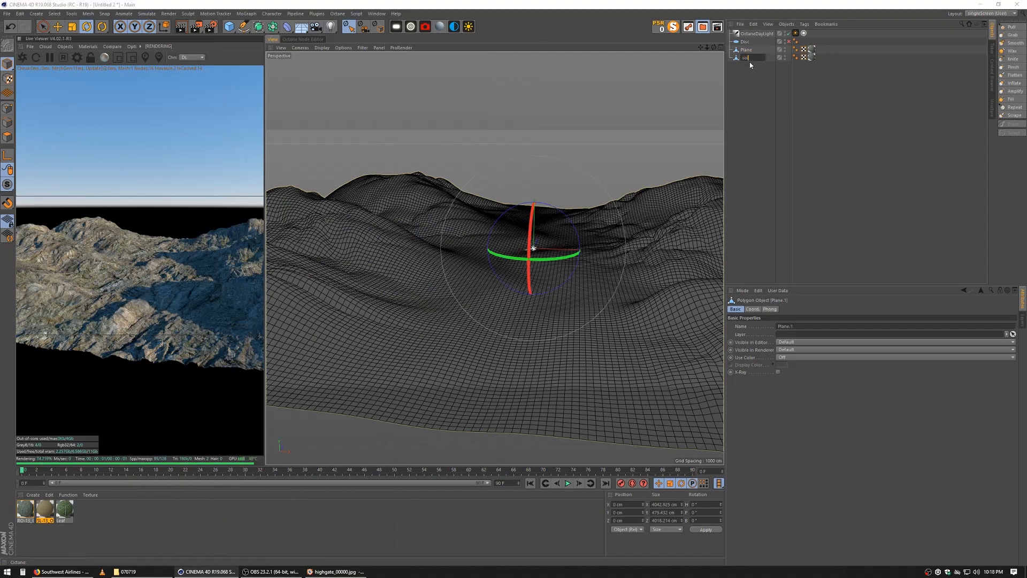
{"action": "type", "text": "l"}
{"action": "key", "text": "Return"}
{"action": "double_click", "coordinate": [745, 50]}
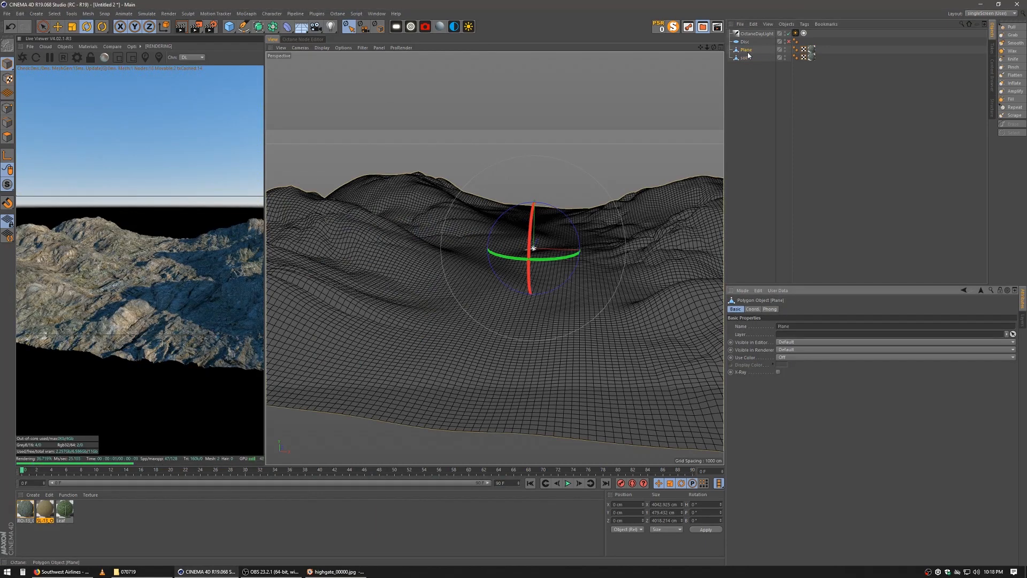
{"action": "type", "text": "rock"}
{"action": "key", "text": "Return"}
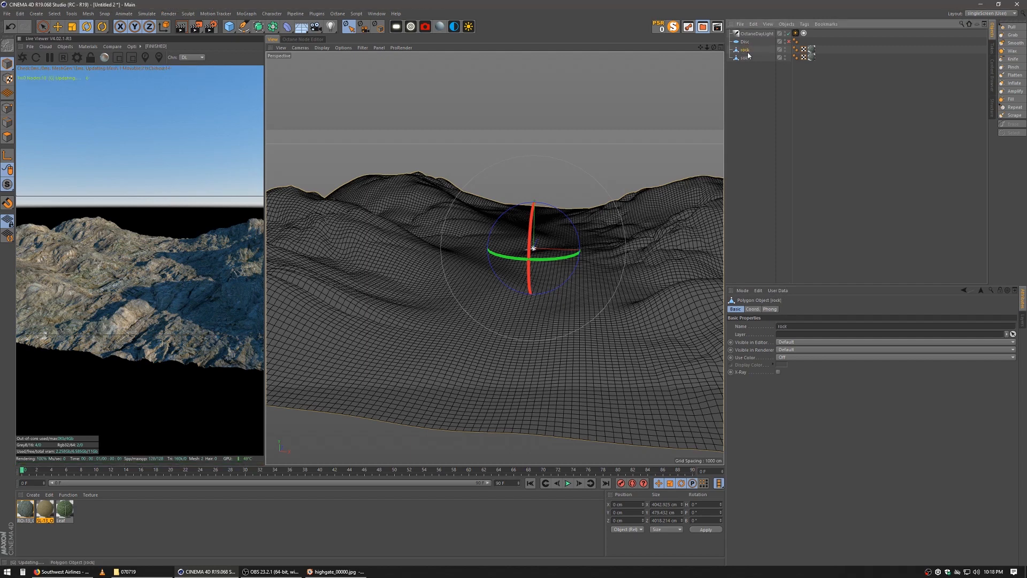
Replace the soil plane's rock material with SL-13_Octane, keeping the rock material on the other plane
{"action": "left_click", "coordinate": [750, 84]}
{"action": "left_click", "coordinate": [811, 58]}
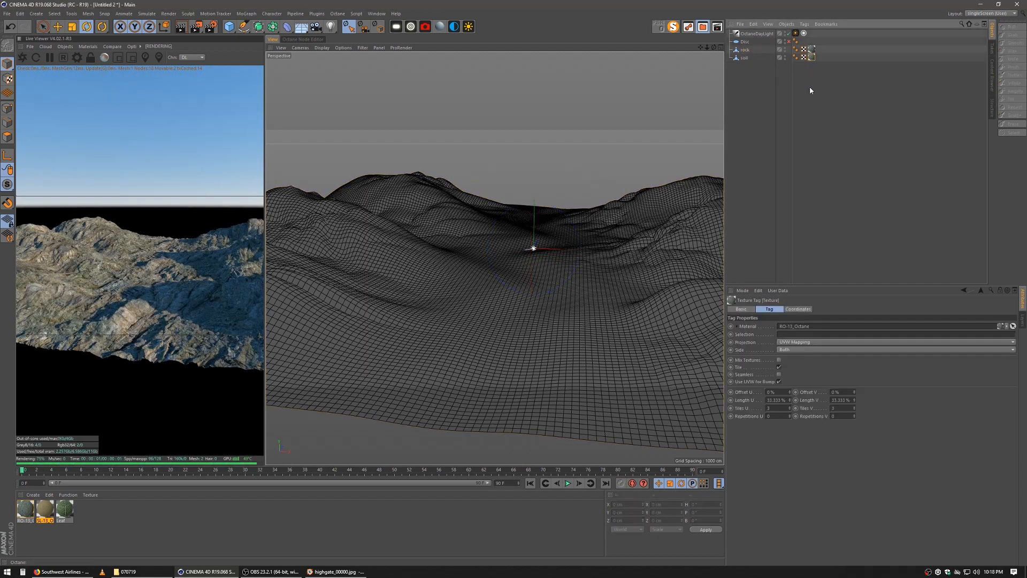
{"action": "left_click_drag", "start_coordinate": [50, 515], "coordinate": [801, 50]}
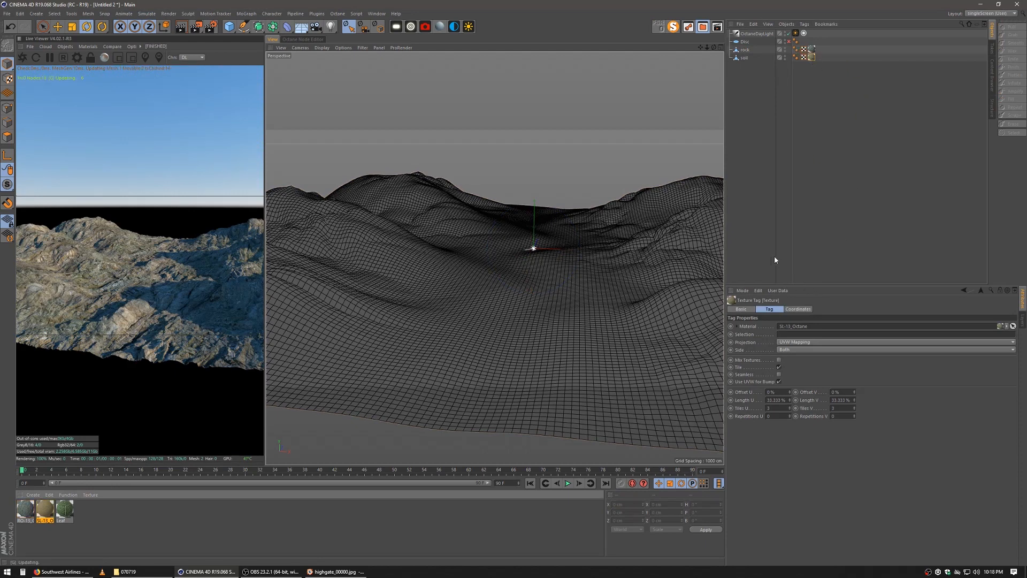
{"action": "left_click", "coordinate": [753, 181]}
{"action": "mouse_move", "coordinate": [457, 246]}
{"action": "left_mouse_down", "text": "alt"}
{"action": "mouse_move", "coordinate": [470, 249]}
{"action": "mouse_move", "coordinate": [423, 245]}
{"action": "left_mouse_up", "text": "alt"}
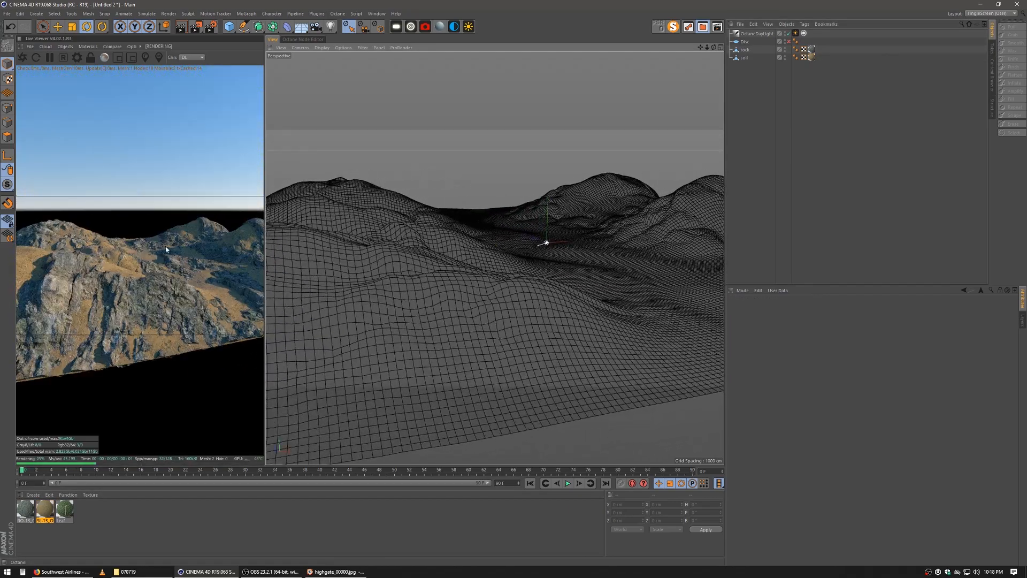
{"action": "left_click_drag", "start_coordinate": [537, 219], "coordinate": [555, 301], "text": "alt"}
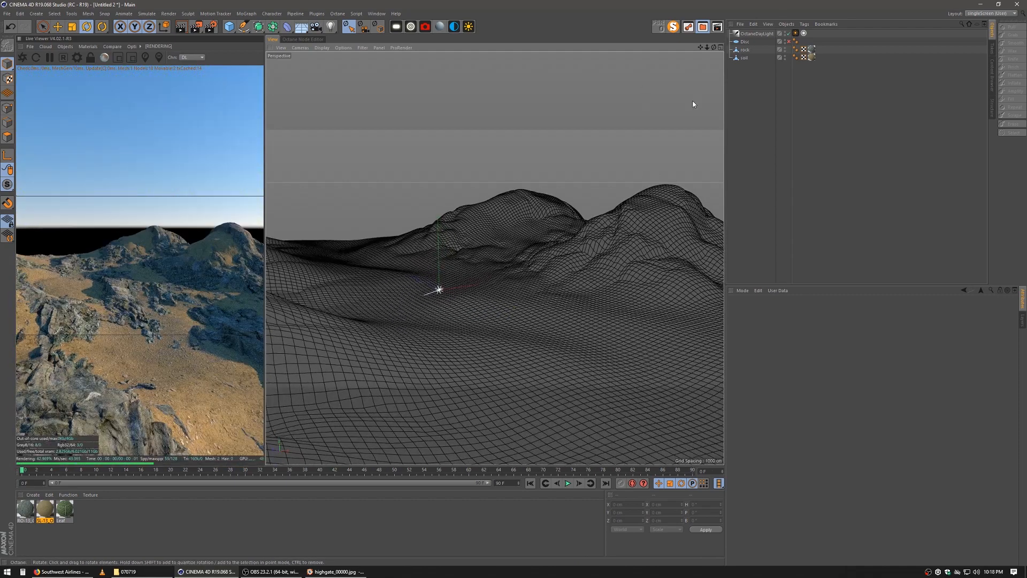
Set the soil texture's tiling to 8 in both U and V
{"action": "left_click", "coordinate": [812, 57]}
{"action": "left_click_drag", "start_coordinate": [776, 408], "coordinate": [626, 386]}
{"action": "type", "text": "8"}
{"action": "key", "text": "Tab"}
{"action": "type", "text": "8"}
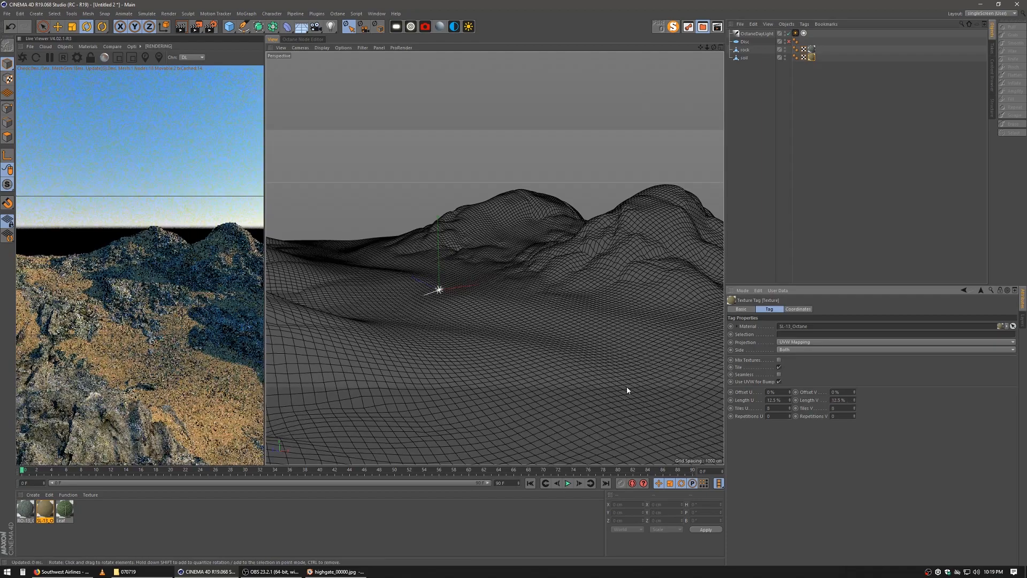
Push the rock plane's surface down with the inverted Pull brush in the central valley and foreground to expose the soil
{"action": "left_click_drag", "start_coordinate": [495, 328], "coordinate": [531, 332], "text": "alt"}
{"action": "middle_click_drag", "start_coordinate": [531, 329], "coordinate": [533, 316], "text": "alt"}
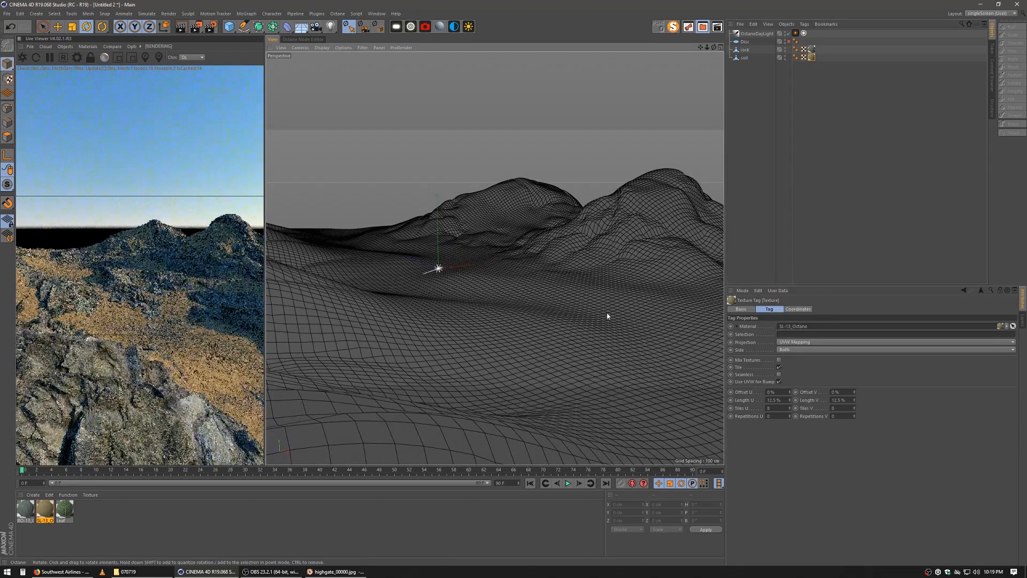
{"action": "middle_click_drag", "start_coordinate": [659, 344], "coordinate": [528, 326], "text": "alt"}
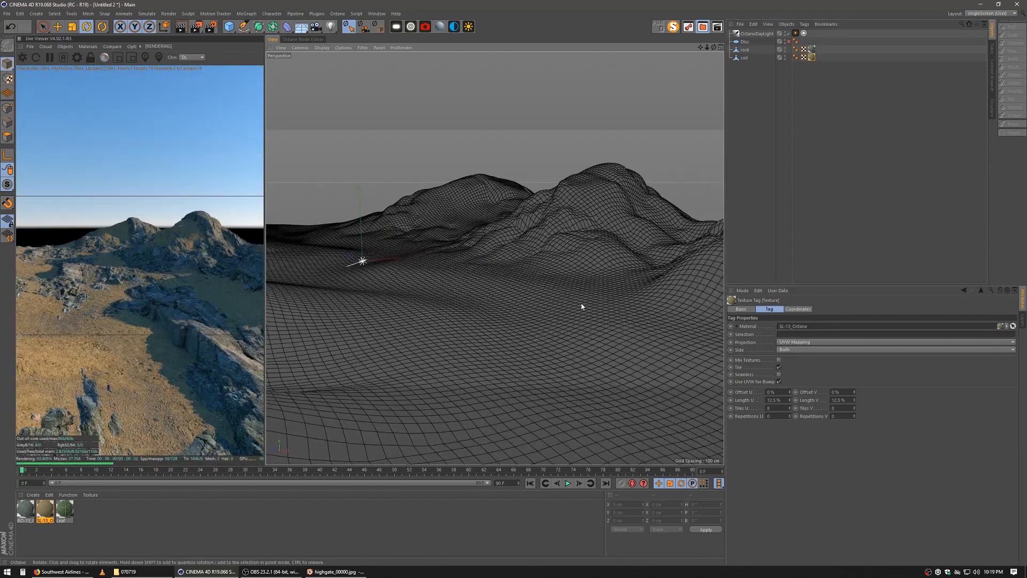
{"action": "middle_click_drag", "start_coordinate": [582, 306], "coordinate": [557, 345], "text": "alt"}
{"action": "left_click_drag", "start_coordinate": [534, 296], "coordinate": [596, 294], "text": "alt"}
{"action": "left_click_drag", "start_coordinate": [531, 305], "coordinate": [556, 303], "text": "alt"}
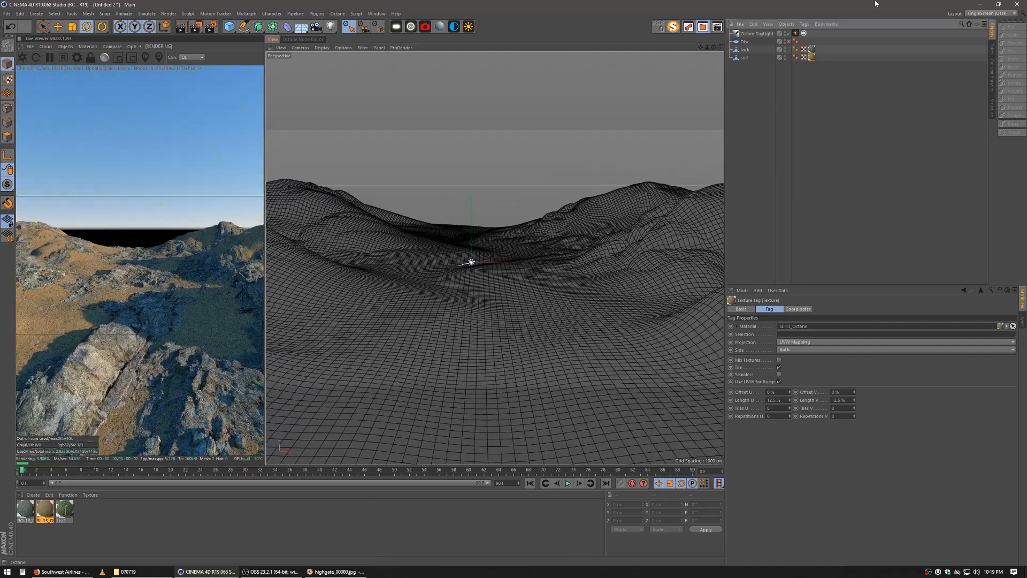
{"action": "left_click", "coordinate": [747, 50]}
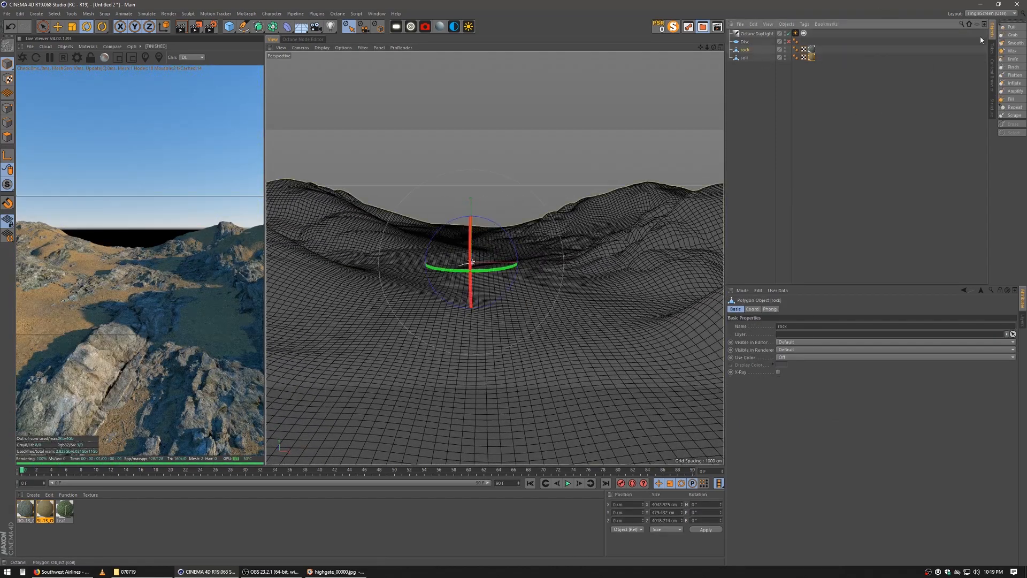
{"action": "left_click", "coordinate": [1012, 27]}
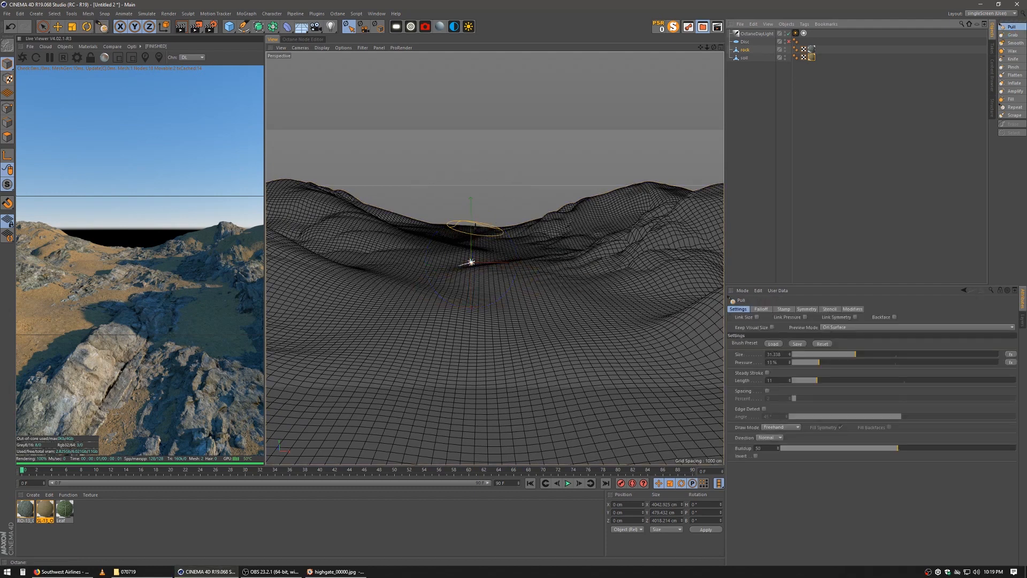
{"action": "left_click_drag", "start_coordinate": [474, 226], "coordinate": [471, 245]}
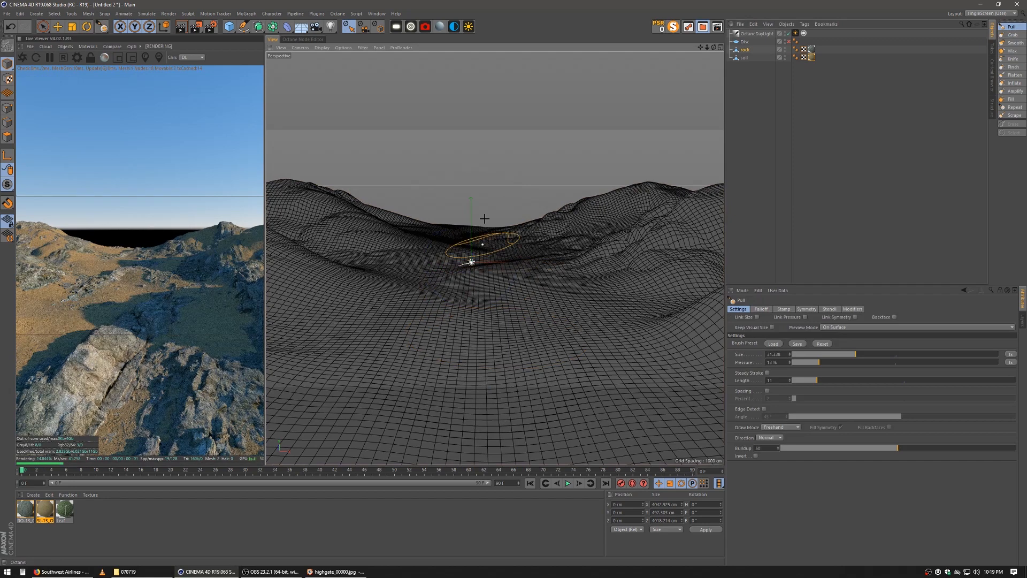
{"action": "left_click_drag", "start_coordinate": [477, 244], "coordinate": [462, 237]}
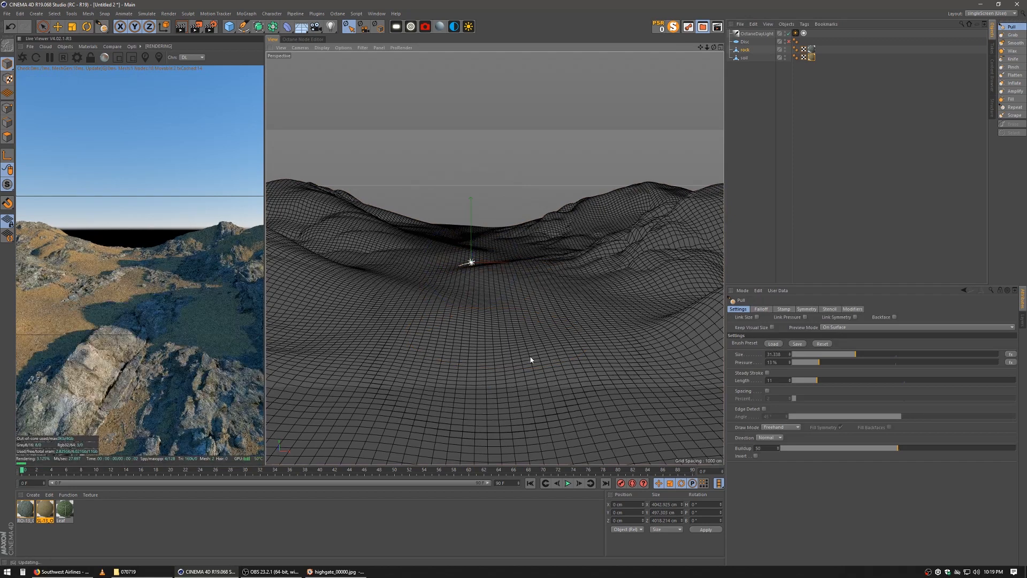
{"action": "left_click_drag", "start_coordinate": [458, 431], "coordinate": [456, 403]}
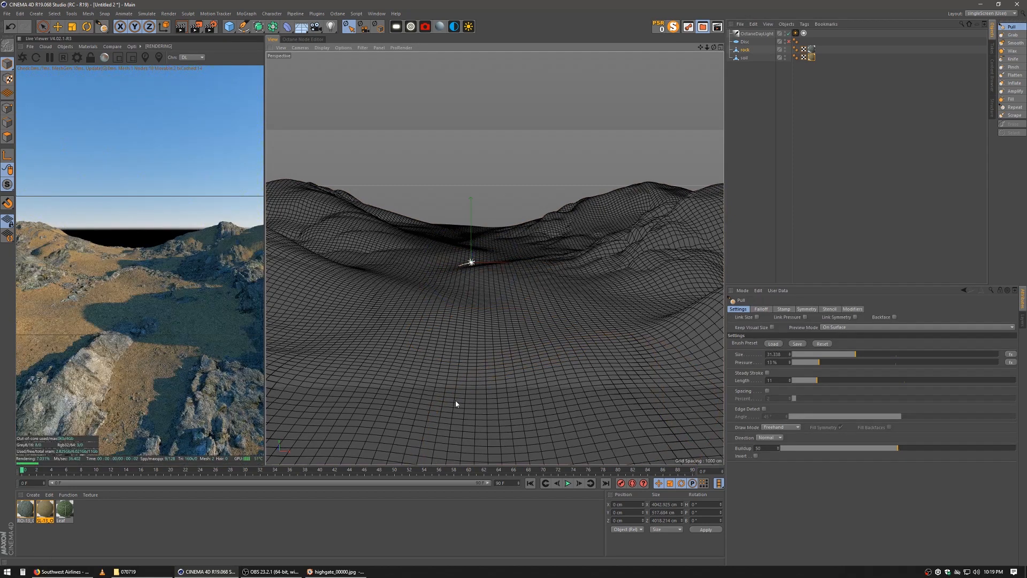
Lower more of the rock mesh along the far valley floor and the slopes beside it with the inverted Pull brush
{"action": "scroll", "coordinate": [513, 379], "scroll_direction": "down", "scroll_amount": 4}
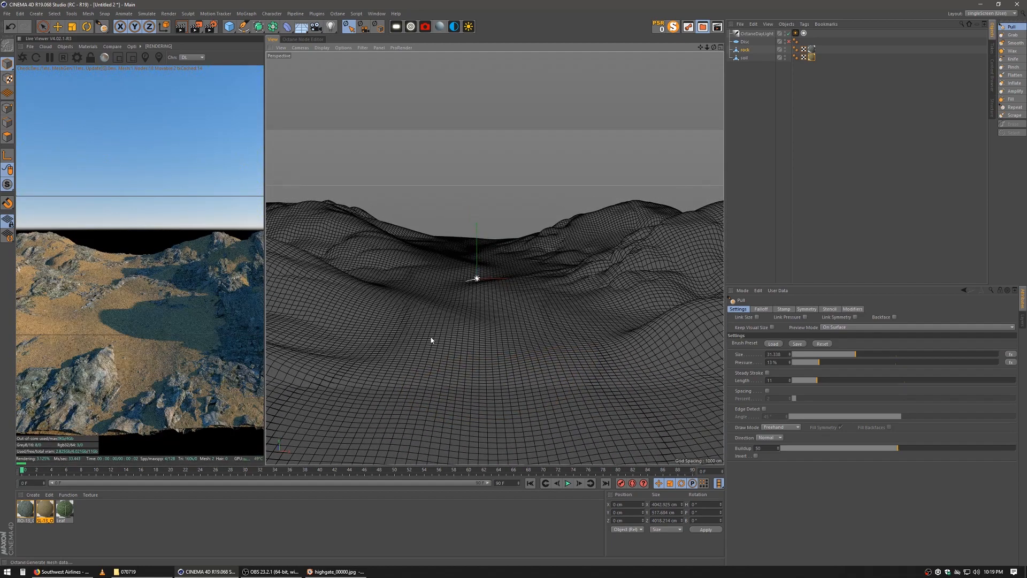
{"action": "left_click_drag", "start_coordinate": [464, 250], "coordinate": [494, 244]}
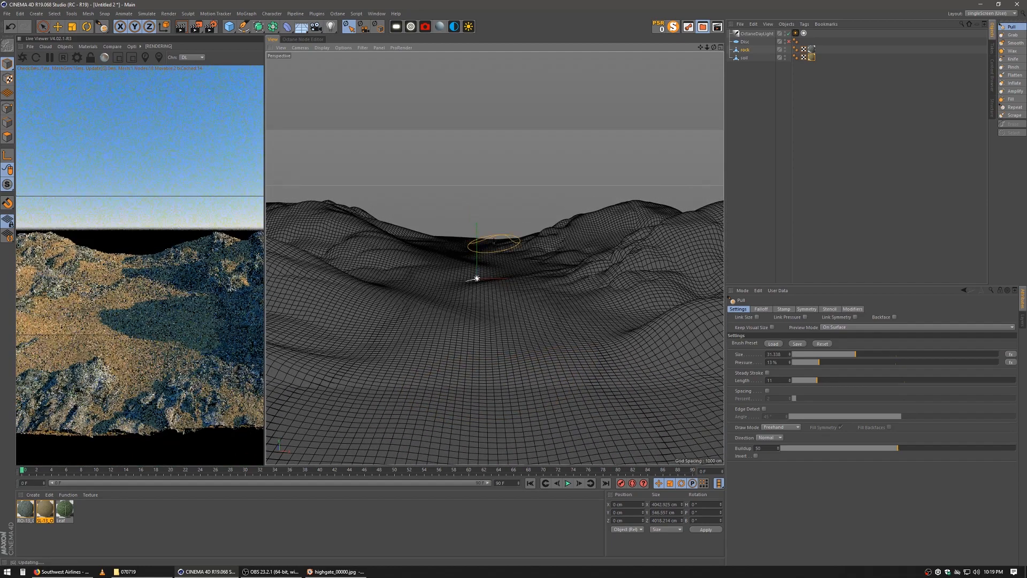
{"action": "scroll", "coordinate": [491, 390], "scroll_direction": "down", "scroll_amount": 2}
{"action": "middle_click_drag", "start_coordinate": [489, 389], "coordinate": [495, 258], "text": "alt"}
{"action": "mouse_move", "coordinate": [505, 296]}
{"action": "left_mouse_down", "text": "ctrl"}
{"action": "mouse_move", "coordinate": [516, 314]}
{"action": "mouse_move", "coordinate": [531, 285]}
{"action": "left_mouse_up", "text": "ctrl"}
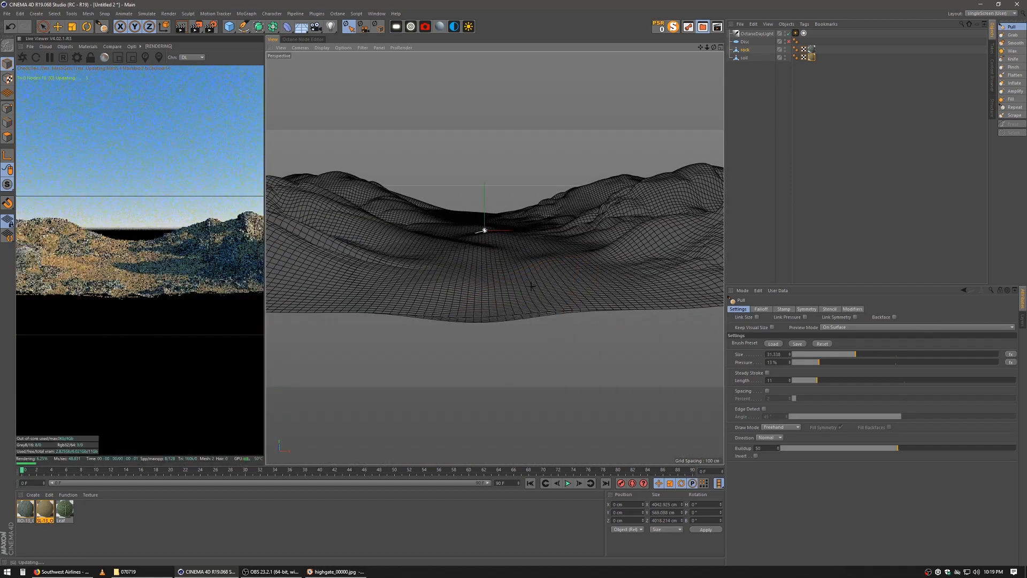
{"action": "middle_click_drag", "start_coordinate": [531, 287], "coordinate": [521, 371], "text": "alt"}
{"action": "left_click_drag", "start_coordinate": [511, 314], "coordinate": [505, 298], "text": "alt"}
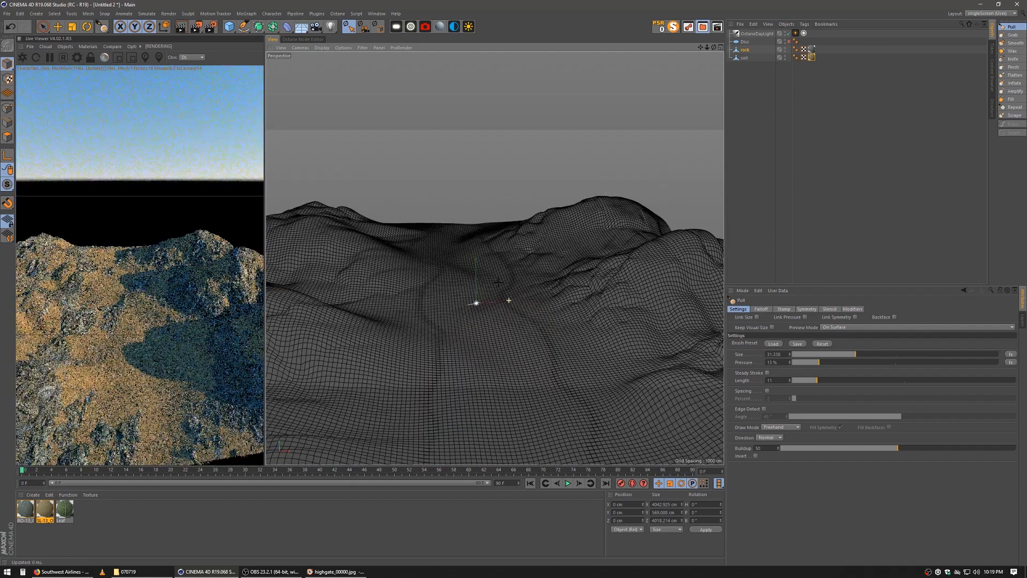
{"action": "mouse_move", "coordinate": [420, 236]}
{"action": "left_mouse_down", "text": "ctrl"}
{"action": "mouse_move", "coordinate": [466, 277]}
{"action": "mouse_move", "coordinate": [428, 281]}
{"action": "mouse_move", "coordinate": [516, 292]}
{"action": "mouse_move", "coordinate": [598, 341]}
{"action": "left_mouse_up", "text": "ctrl"}
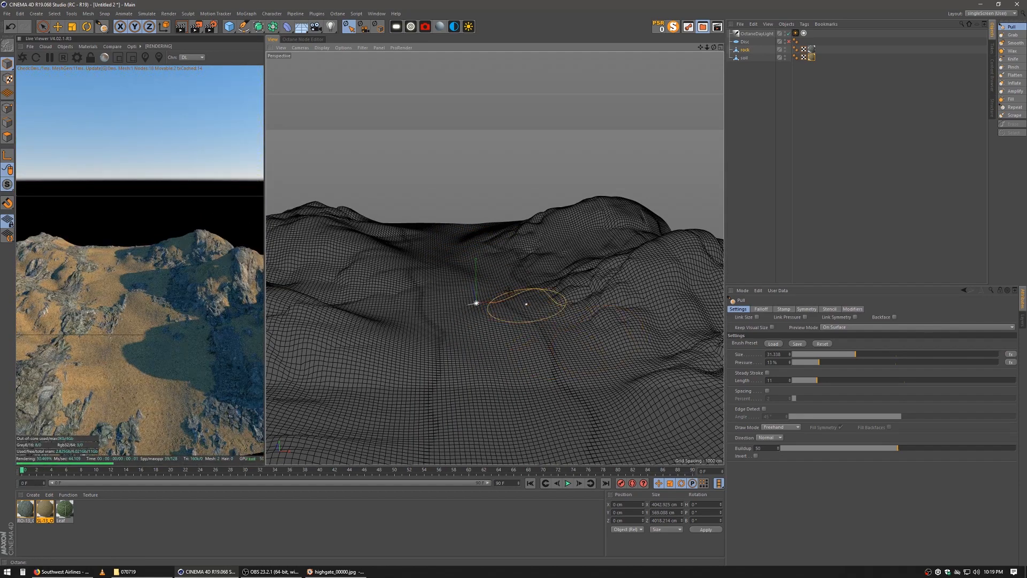
Set the soil material's ColorCorrection node to hue 0.1, saturation 0.5 and gamma 1.4
{"action": "left_click_drag", "start_coordinate": [502, 360], "coordinate": [485, 376], "text": "alt"}
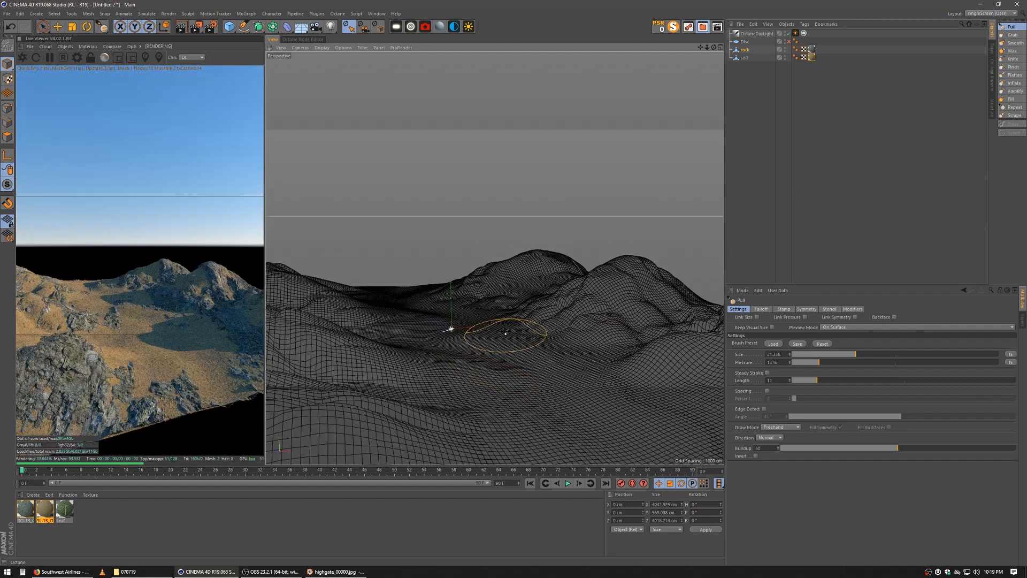
{"action": "left_click", "coordinate": [307, 40]}
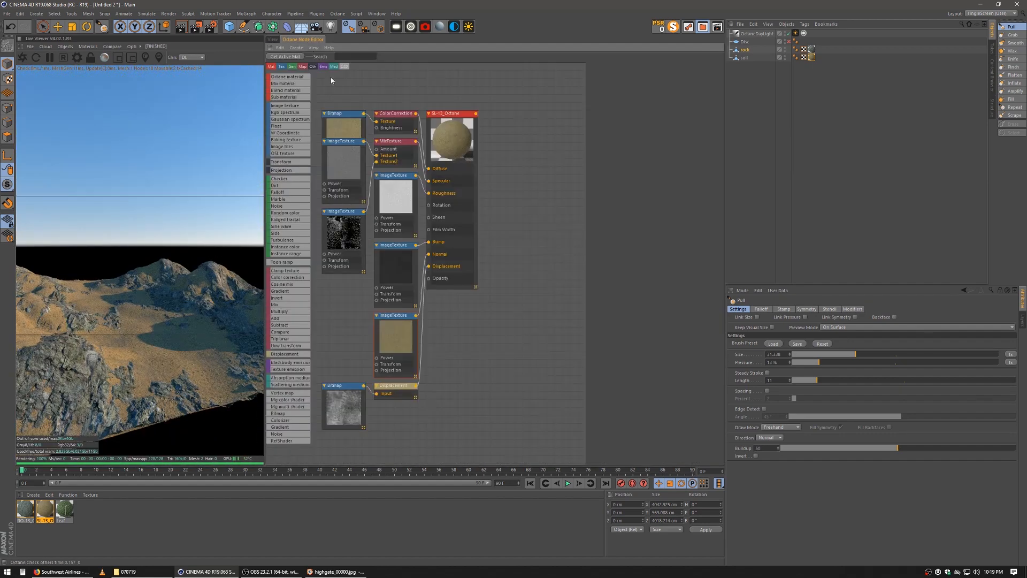
{"action": "left_click", "coordinate": [388, 123]}
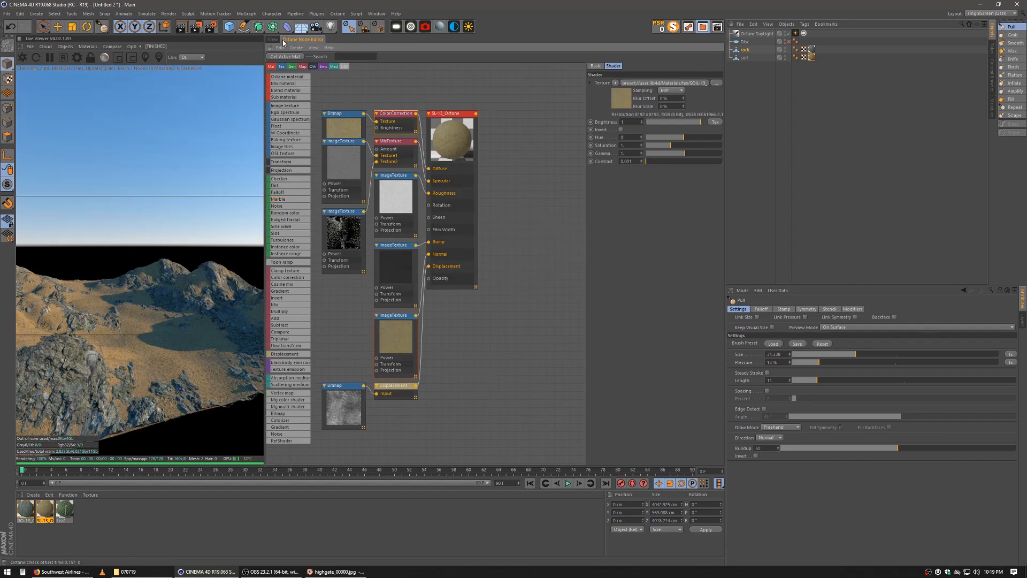
{"action": "left_click_drag", "start_coordinate": [151, 320], "coordinate": [288, 319]}
{"action": "left_click_drag", "start_coordinate": [159, 346], "coordinate": [147, 380]}
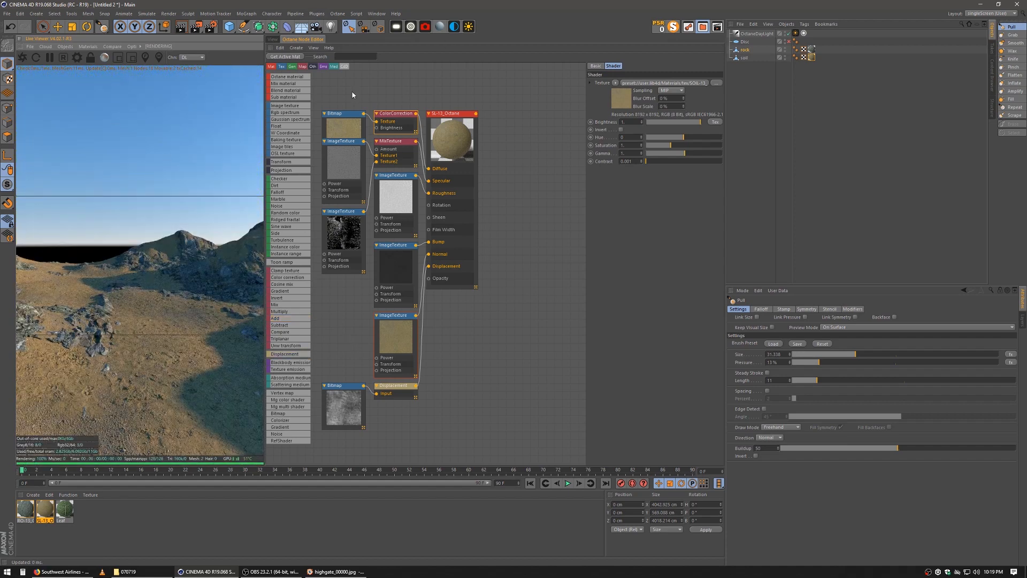
{"action": "left_click", "coordinate": [393, 115]}
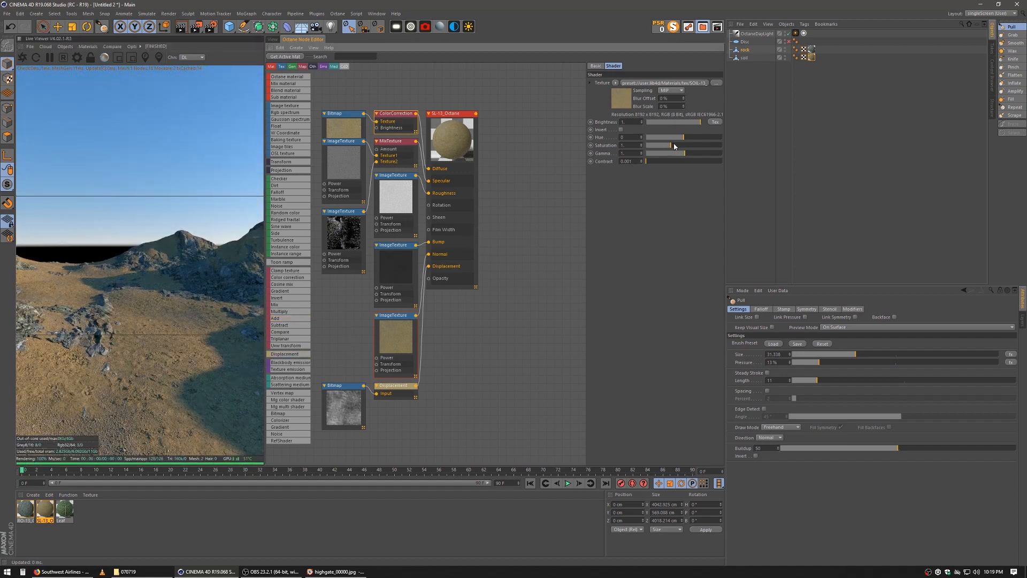
{"action": "scroll", "coordinate": [675, 136], "scroll_direction": "up", "scroll_amount": 1}
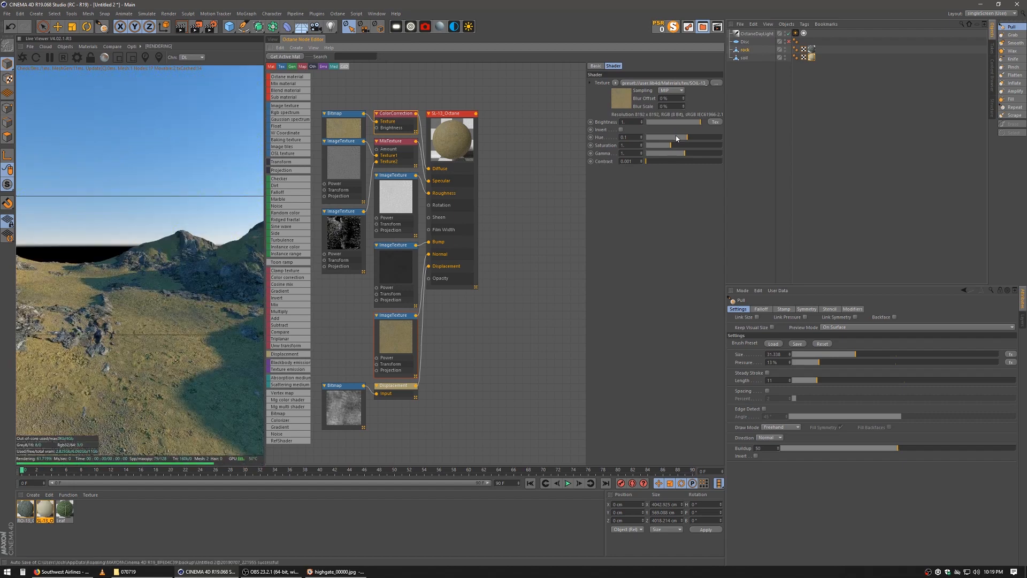
{"action": "scroll", "coordinate": [674, 146], "scroll_direction": "down", "scroll_amount": 5}
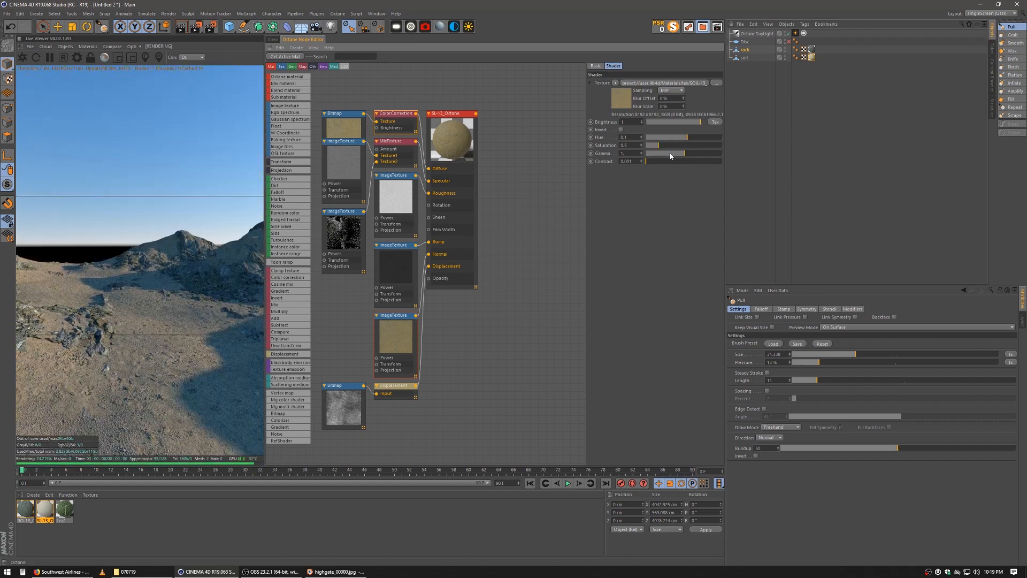
{"action": "scroll", "coordinate": [671, 154], "scroll_direction": "up", "scroll_amount": 5}
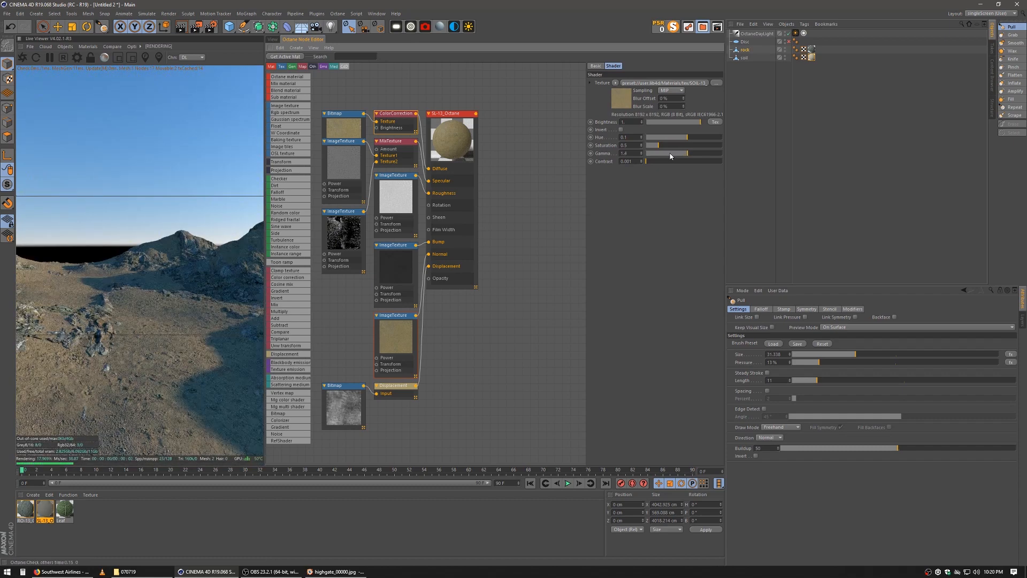
{"action": "scroll", "coordinate": [671, 154], "scroll_direction": "up", "scroll_amount": 1}
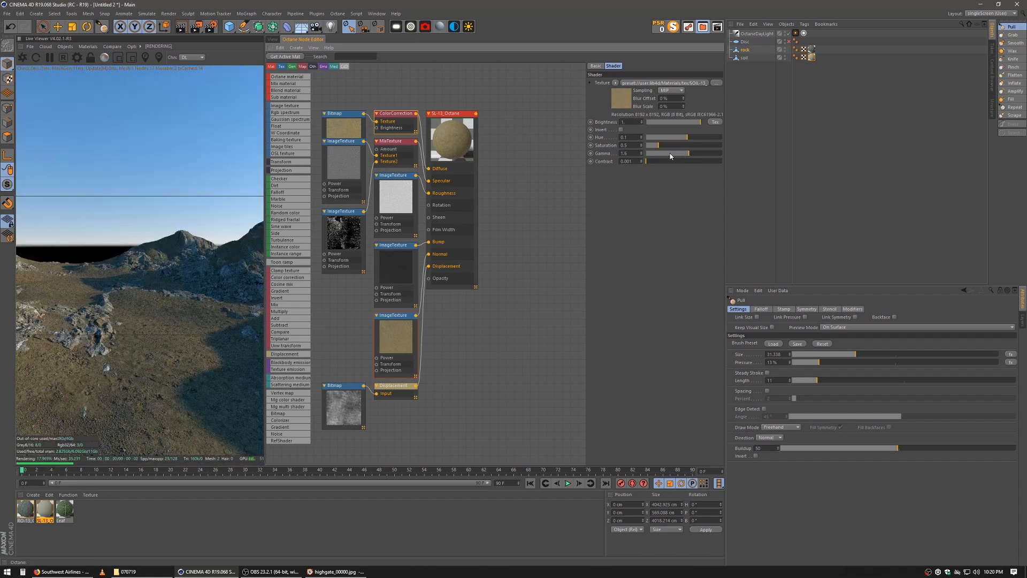
{"action": "scroll", "coordinate": [671, 154], "scroll_direction": "down", "scroll_amount": 1}
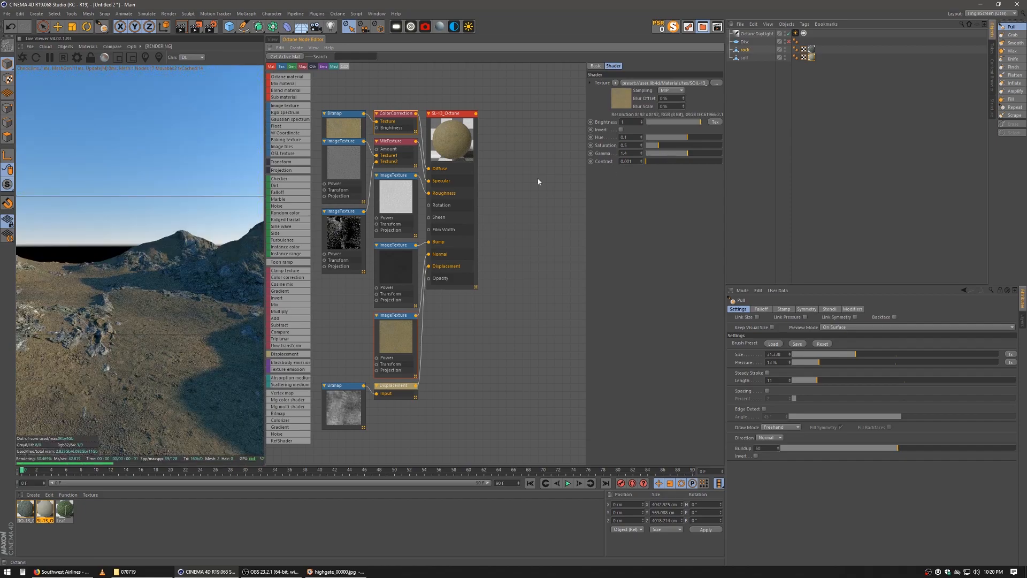
Examine how the recoloured soil blends with the rock across the valley floor and the surrounding hillsides
{"action": "left_click", "coordinate": [273, 40]}
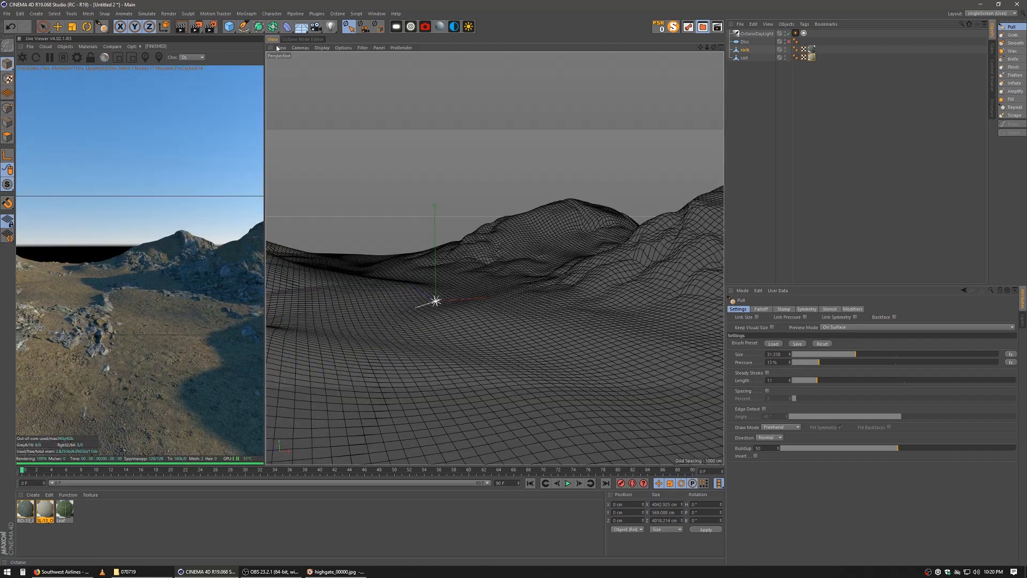
{"action": "middle_click_drag", "start_coordinate": [551, 276], "coordinate": [470, 279], "text": "alt"}
{"action": "left_click_drag", "start_coordinate": [531, 282], "coordinate": [454, 275], "text": "alt"}
{"action": "middle_click_drag", "start_coordinate": [578, 281], "coordinate": [417, 273], "text": "alt"}
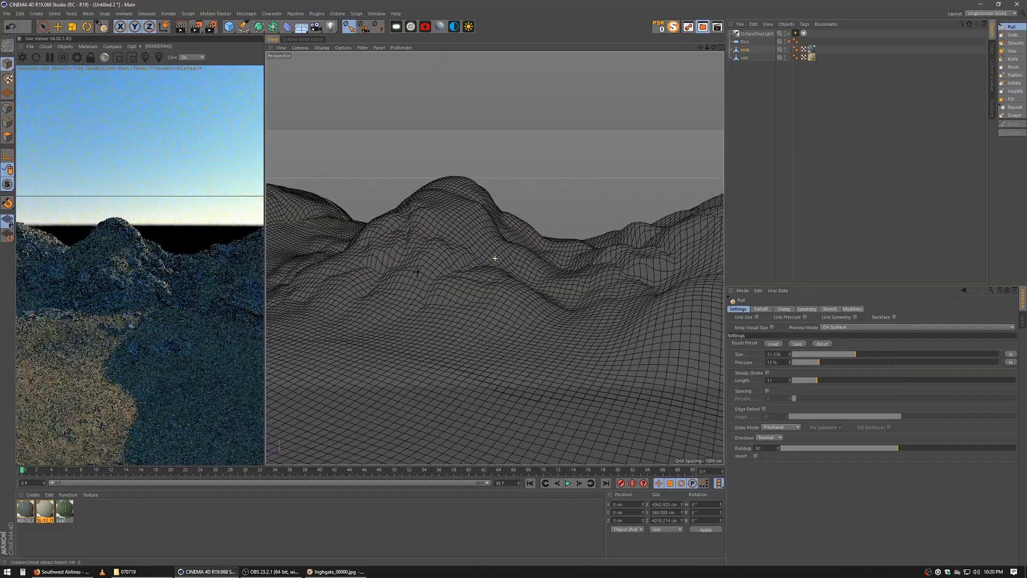
{"action": "left_click_drag", "start_coordinate": [416, 269], "coordinate": [596, 265], "text": "alt"}
{"action": "left_click_drag", "start_coordinate": [477, 327], "coordinate": [672, 388], "text": "alt"}
{"action": "left_click_drag", "start_coordinate": [523, 285], "coordinate": [527, 284], "text": "alt"}
{"action": "mouse_move", "coordinate": [461, 238]}
{"action": "left_mouse_down", "text": "alt"}
{"action": "mouse_move", "coordinate": [492, 281]}
{"action": "mouse_move", "coordinate": [504, 271]}
{"action": "left_mouse_up", "text": "alt"}
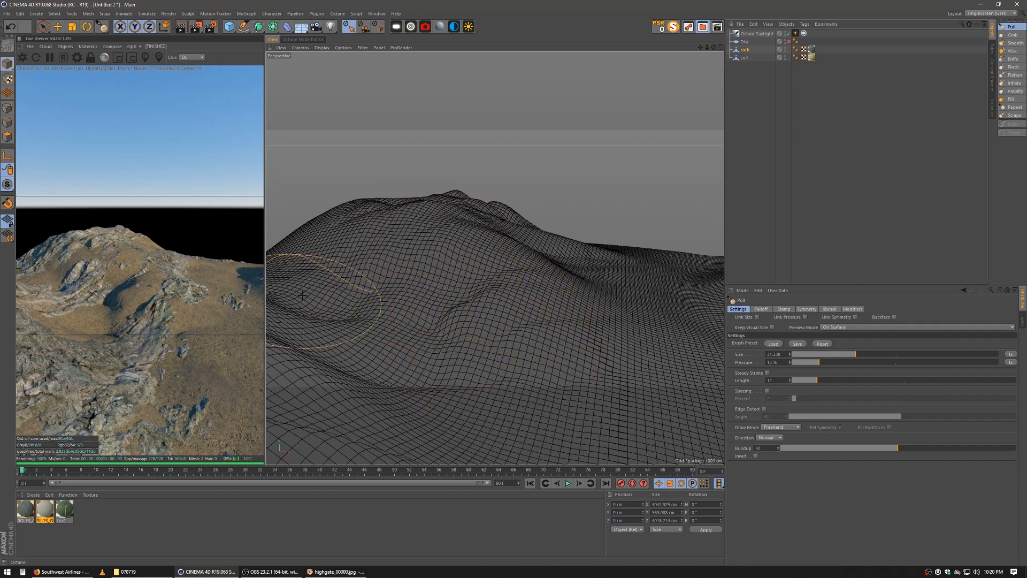
{"action": "left_click_drag", "start_coordinate": [494, 258], "coordinate": [516, 290], "text": "alt"}
{"action": "left_click_drag", "start_coordinate": [432, 293], "coordinate": [319, 284], "text": "alt"}
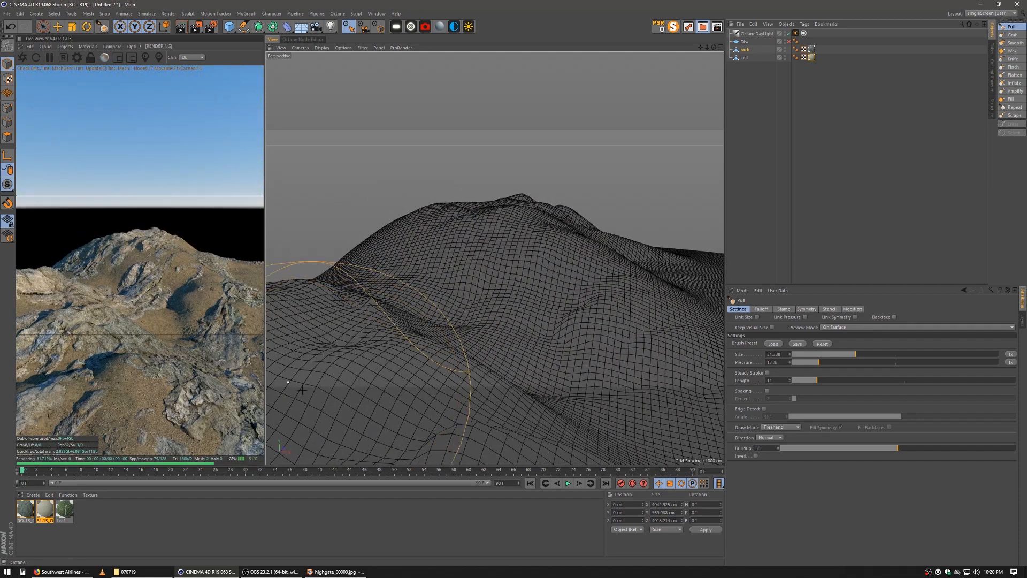
{"action": "left_click_drag", "start_coordinate": [585, 298], "coordinate": [461, 294], "text": "alt"}
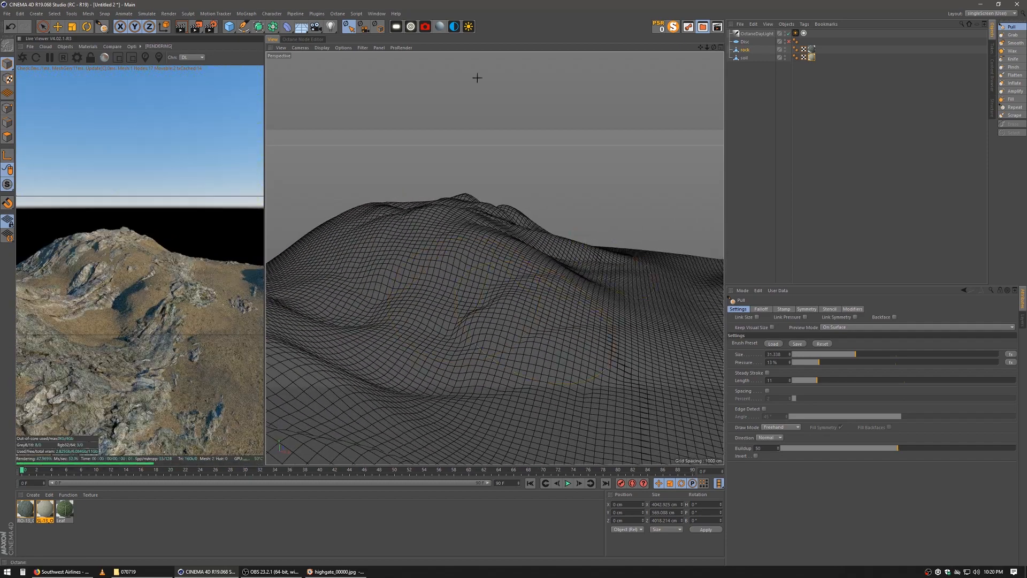
Smooth the soil mesh over the face of the large hill with the Smooth brush
{"action": "left_click", "coordinate": [744, 57]}
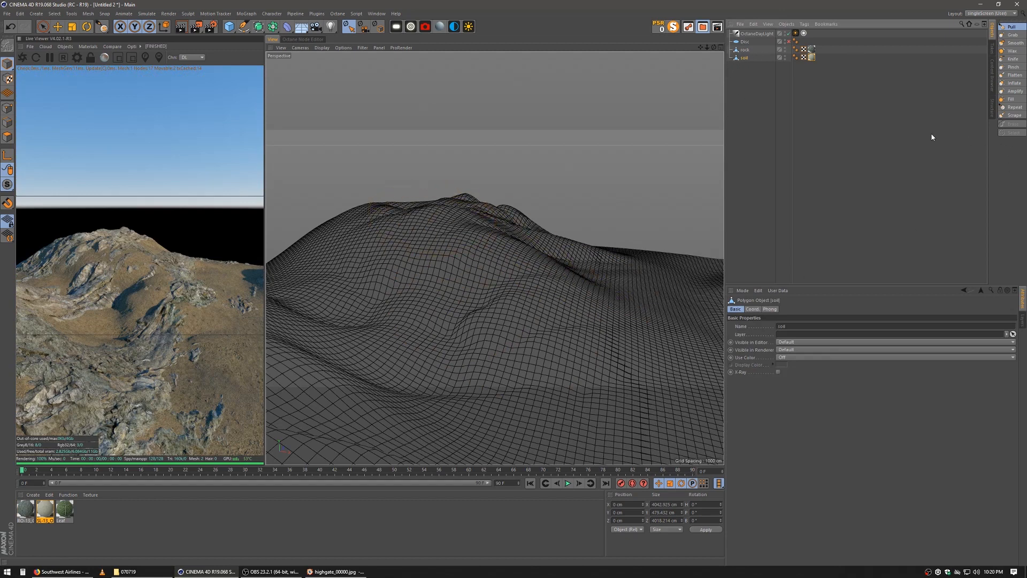
{"action": "left_click", "coordinate": [1011, 43]}
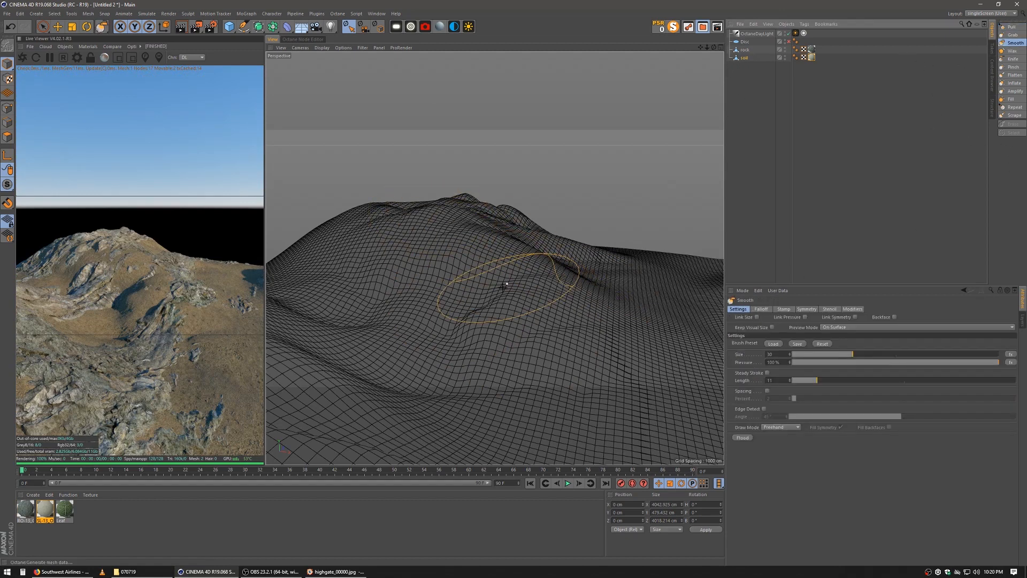
{"action": "left_click_drag", "start_coordinate": [467, 245], "coordinate": [470, 308]}
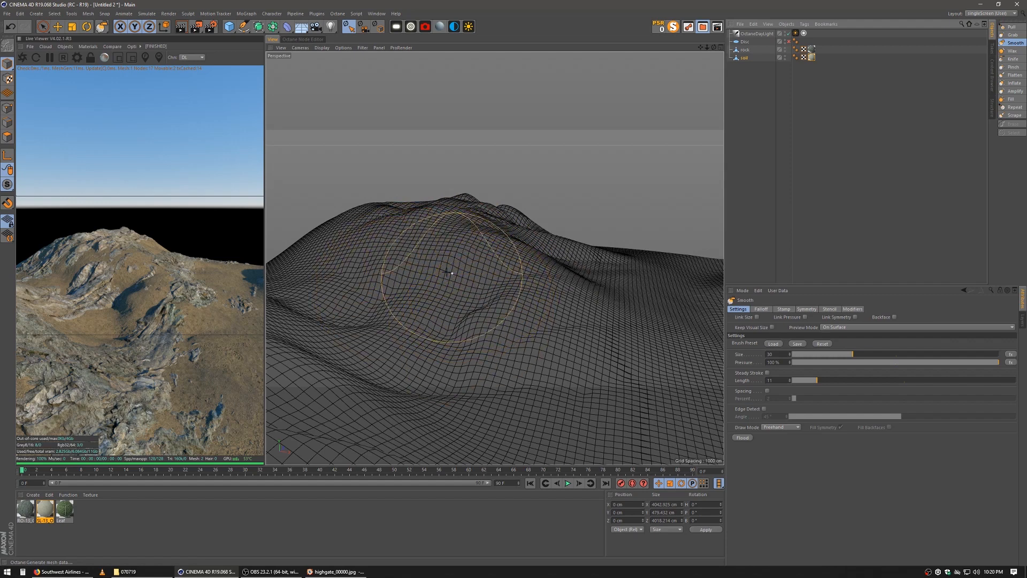
{"action": "mouse_move", "coordinate": [451, 272]}
{"action": "left_mouse_down"}
{"action": "mouse_move", "coordinate": [366, 303]}
{"action": "mouse_move", "coordinate": [513, 307]}
{"action": "mouse_move", "coordinate": [382, 224]}
{"action": "left_mouse_up"}
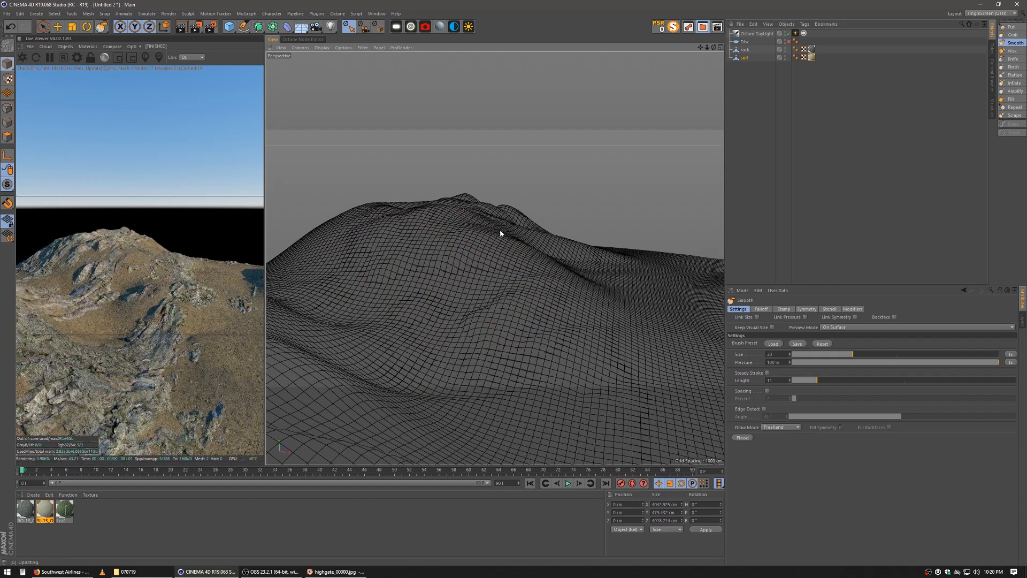
{"action": "mouse_move", "coordinate": [479, 236]}
{"action": "left_mouse_down"}
{"action": "mouse_move", "coordinate": [379, 303]}
{"action": "mouse_move", "coordinate": [439, 221]}
{"action": "mouse_move", "coordinate": [423, 302]}
{"action": "mouse_move", "coordinate": [342, 246]}
{"action": "mouse_move", "coordinate": [461, 321]}
{"action": "left_mouse_up"}
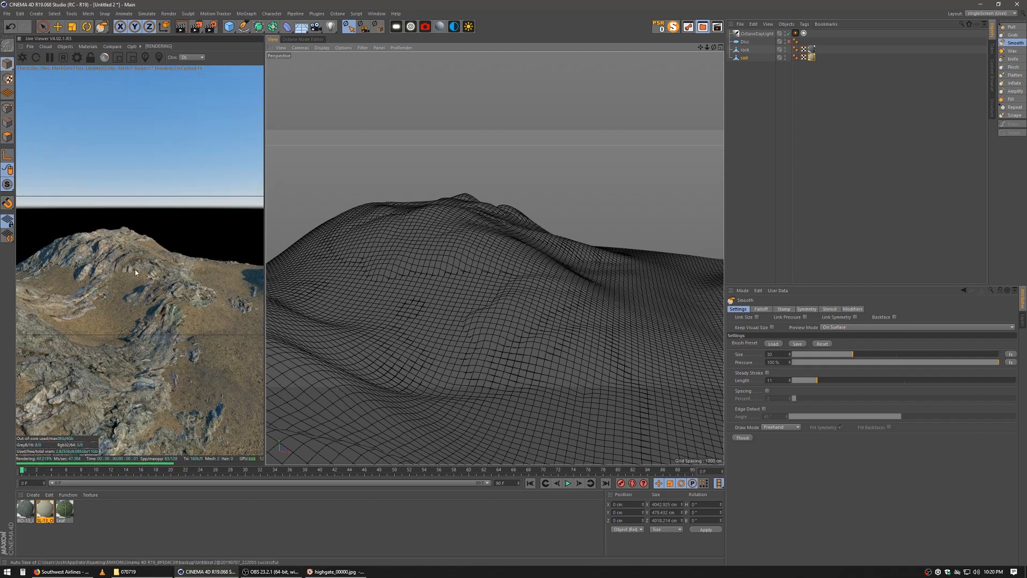
Smooth more of the soil mesh across the neighbouring ridges and the slopes running down into the valley
{"action": "middle_click_drag", "start_coordinate": [378, 274], "coordinate": [463, 307], "text": "alt"}
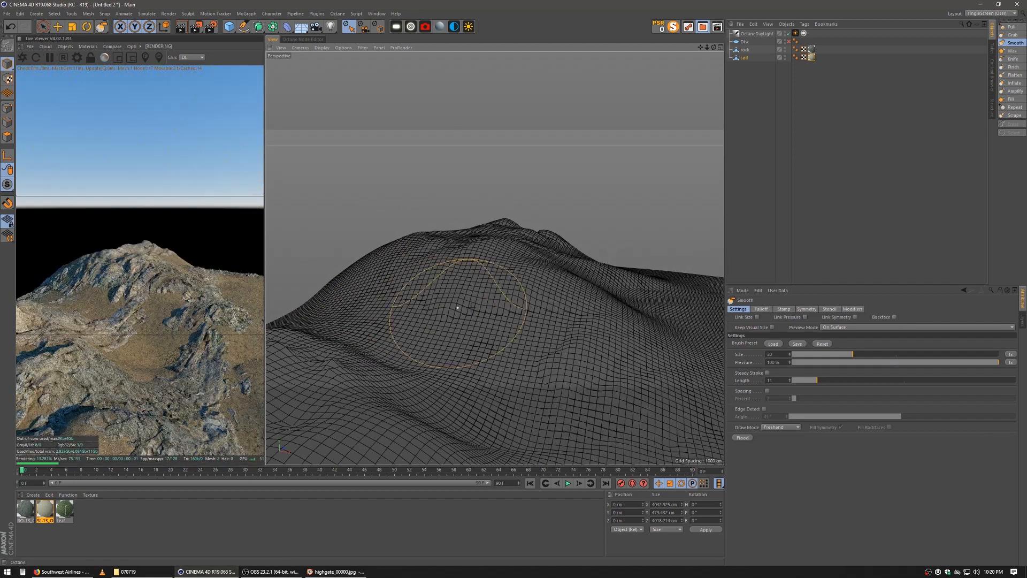
{"action": "mouse_move", "coordinate": [494, 309]}
{"action": "left_mouse_down", "text": "alt"}
{"action": "mouse_move", "coordinate": [475, 308]}
{"action": "mouse_move", "coordinate": [519, 319]}
{"action": "mouse_move", "coordinate": [499, 321]}
{"action": "mouse_move", "coordinate": [544, 319]}
{"action": "left_mouse_up", "text": "alt"}
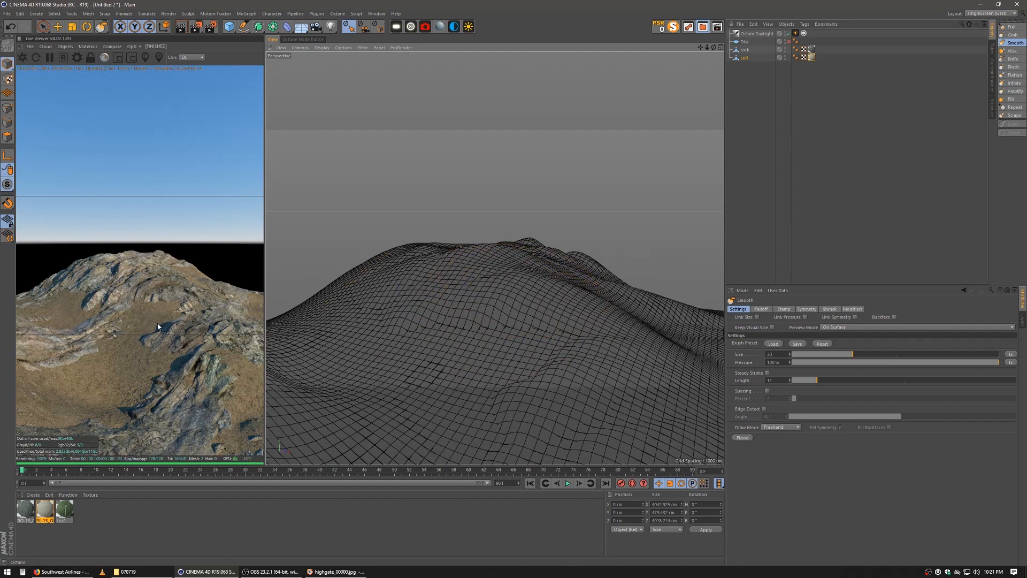
{"action": "mouse_move", "coordinate": [488, 321]}
{"action": "left_mouse_down", "text": "alt"}
{"action": "mouse_move", "coordinate": [381, 321]}
{"action": "mouse_move", "coordinate": [550, 329]}
{"action": "mouse_move", "coordinate": [493, 257]}
{"action": "mouse_move", "coordinate": [573, 355]}
{"action": "left_mouse_up", "text": "alt"}
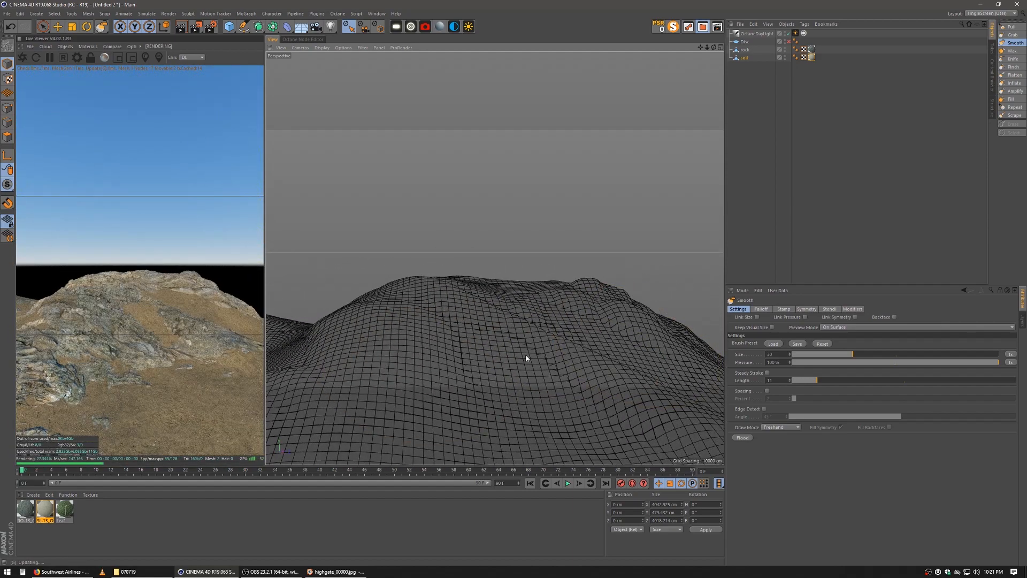
{"action": "mouse_move", "coordinate": [479, 323]}
{"action": "left_mouse_down", "text": "alt"}
{"action": "mouse_move", "coordinate": [493, 259]}
{"action": "mouse_move", "coordinate": [510, 339]}
{"action": "mouse_move", "coordinate": [605, 297]}
{"action": "left_mouse_up", "text": "alt"}
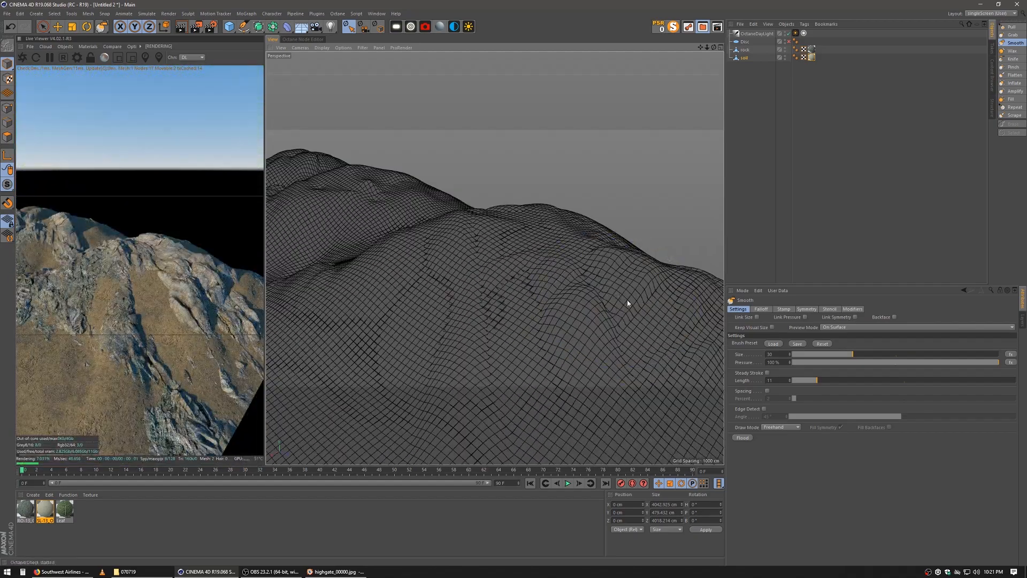
{"action": "left_click_drag", "start_coordinate": [407, 331], "coordinate": [527, 298], "text": "alt"}
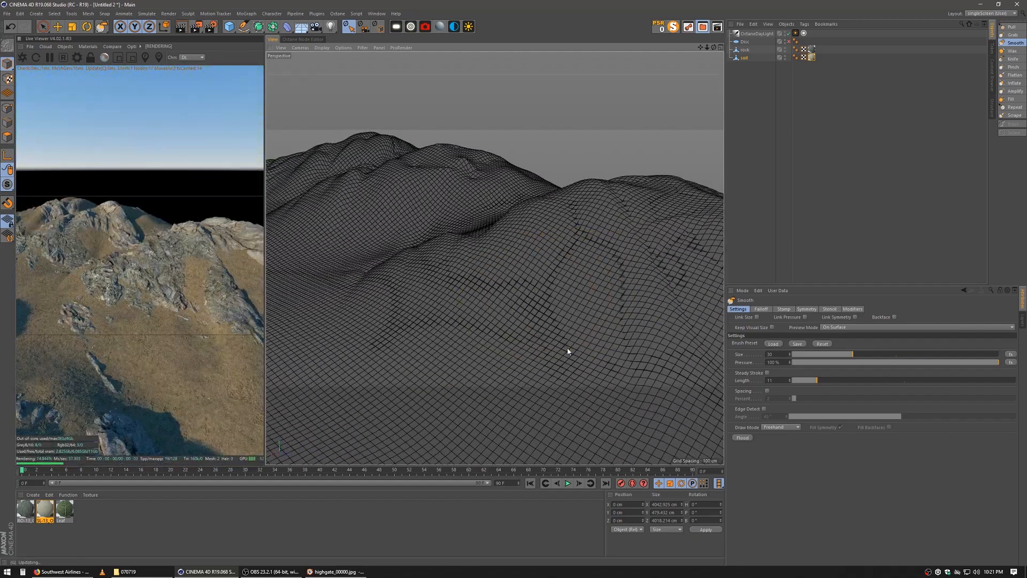
{"action": "left_click_drag", "start_coordinate": [507, 371], "coordinate": [441, 247]}
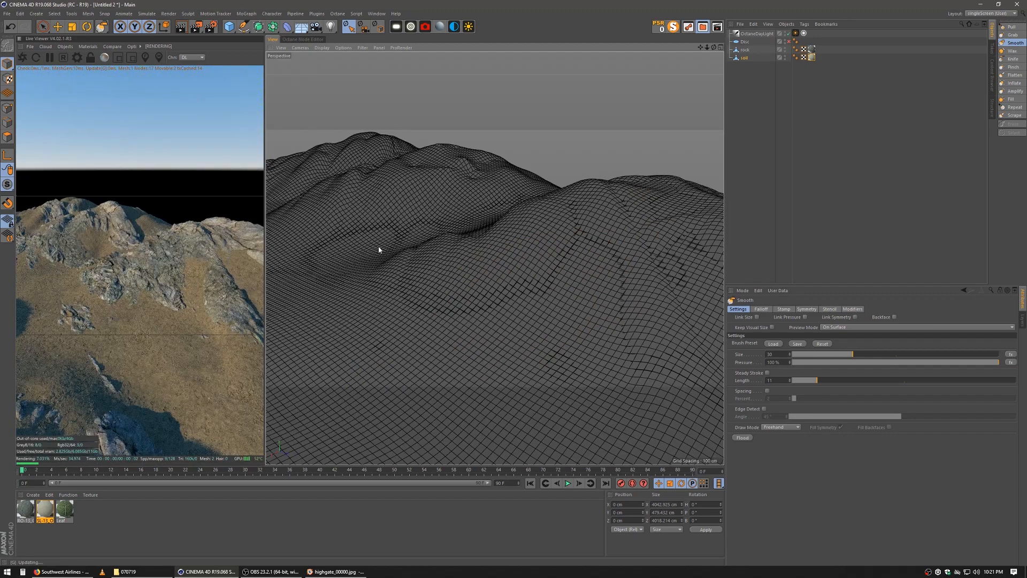
{"action": "mouse_move", "coordinate": [378, 249]}
{"action": "left_mouse_down"}
{"action": "mouse_move", "coordinate": [538, 247]}
{"action": "mouse_move", "coordinate": [493, 220]}
{"action": "mouse_move", "coordinate": [351, 232]}
{"action": "mouse_move", "coordinate": [393, 198]}
{"action": "left_mouse_up"}
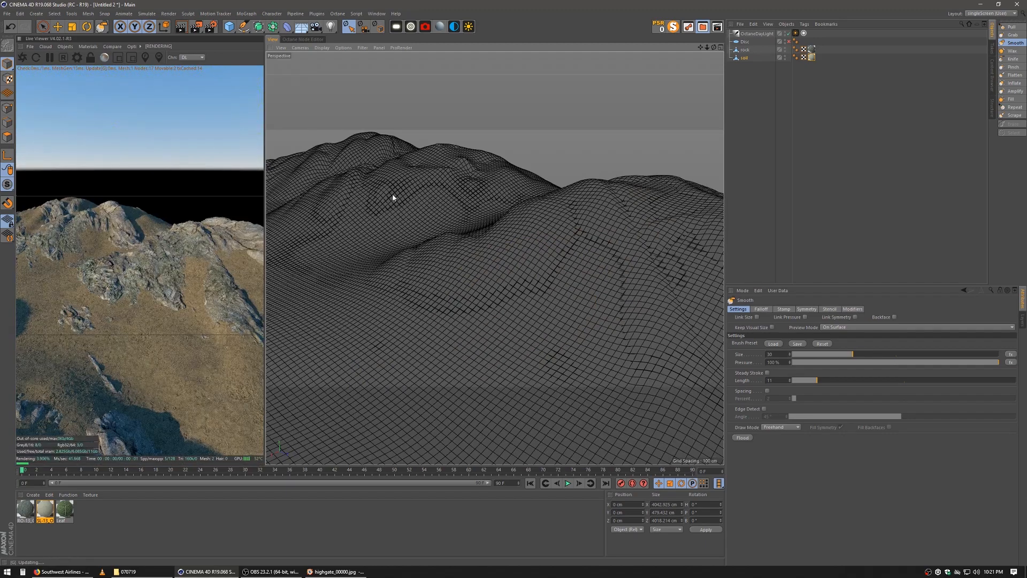
Smooth the soil mesh over the hills and slopes by the terrain's outer corner and edge
{"action": "right_click_drag", "start_coordinate": [424, 229], "coordinate": [493, 258], "text": "alt"}
{"action": "left_click_drag", "start_coordinate": [456, 307], "coordinate": [426, 316], "text": "alt"}
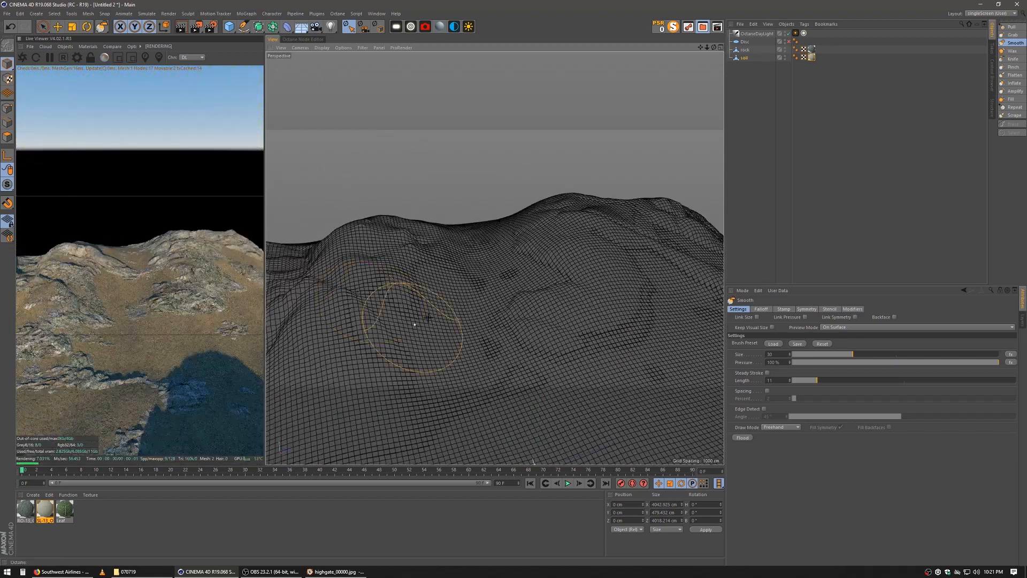
{"action": "right_click_drag", "start_coordinate": [427, 316], "coordinate": [495, 258], "text": "alt"}
{"action": "middle_click_drag", "start_coordinate": [589, 298], "coordinate": [613, 297], "text": "alt"}
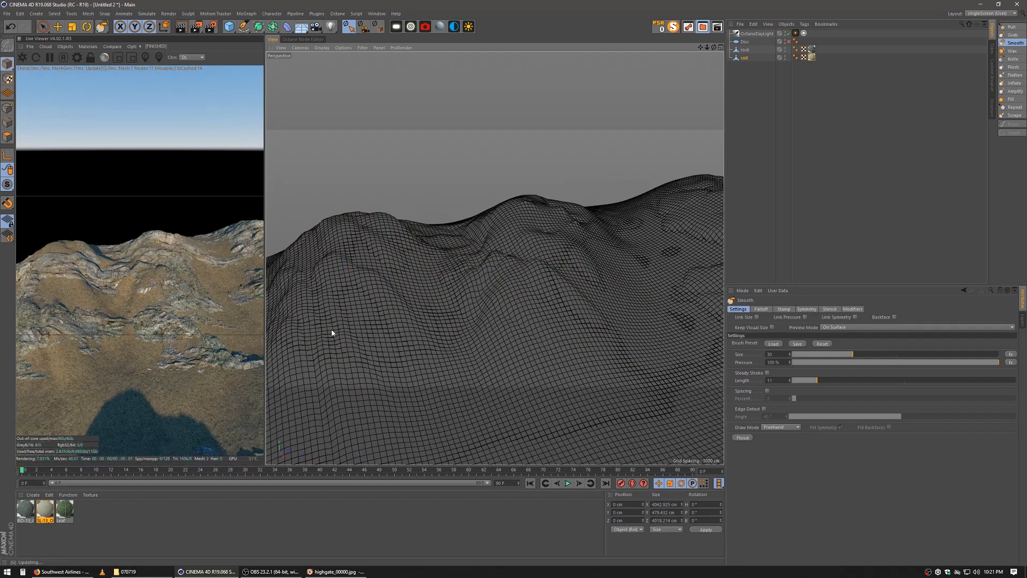
{"action": "right_click_drag", "start_coordinate": [466, 301], "coordinate": [444, 307], "text": "alt"}
{"action": "middle_click_drag", "start_coordinate": [476, 305], "coordinate": [519, 303], "text": "alt"}
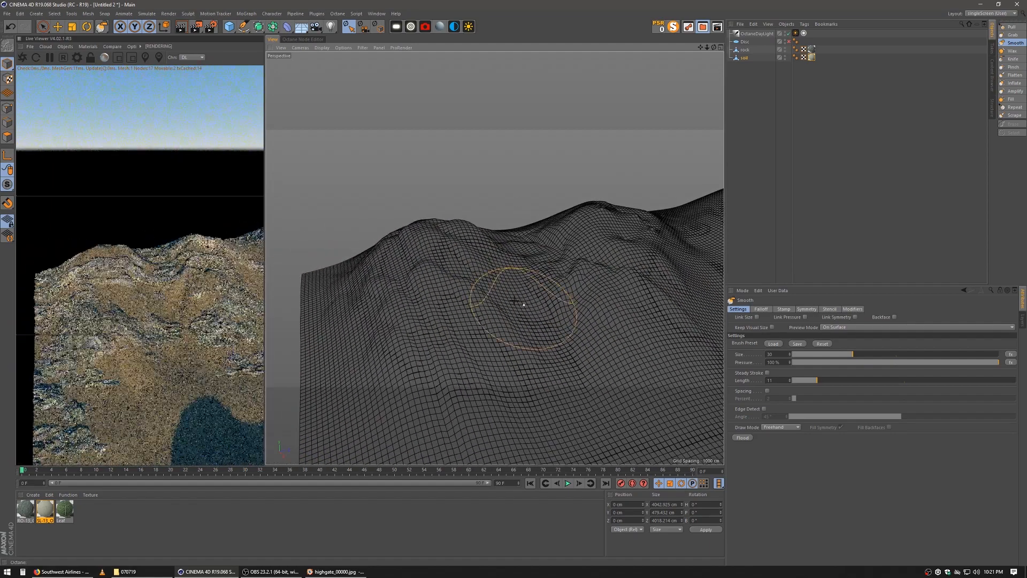
{"action": "left_click_drag", "start_coordinate": [514, 301], "coordinate": [478, 309], "text": "alt"}
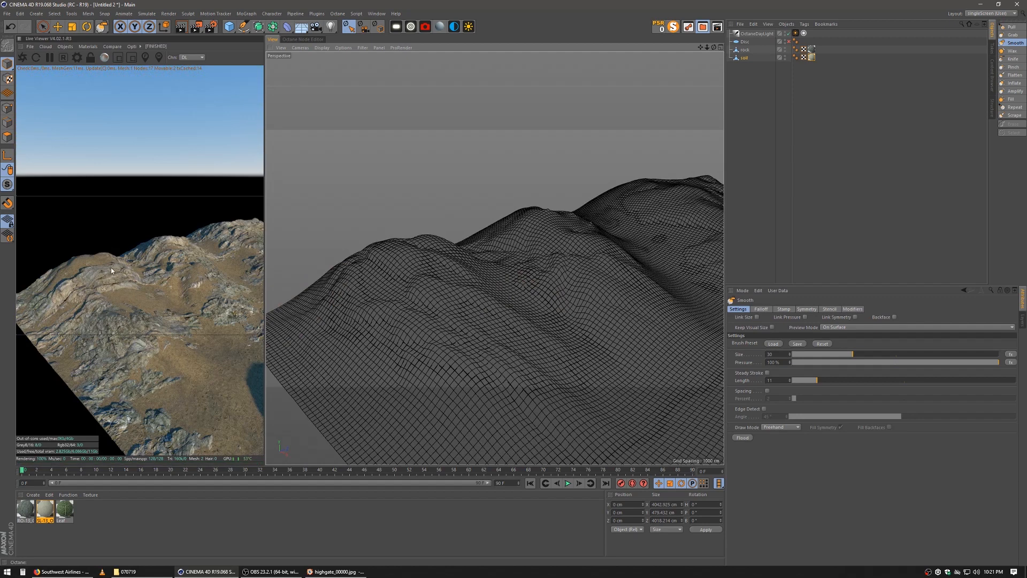
{"action": "left_click_drag", "start_coordinate": [408, 300], "coordinate": [390, 299], "text": "alt"}
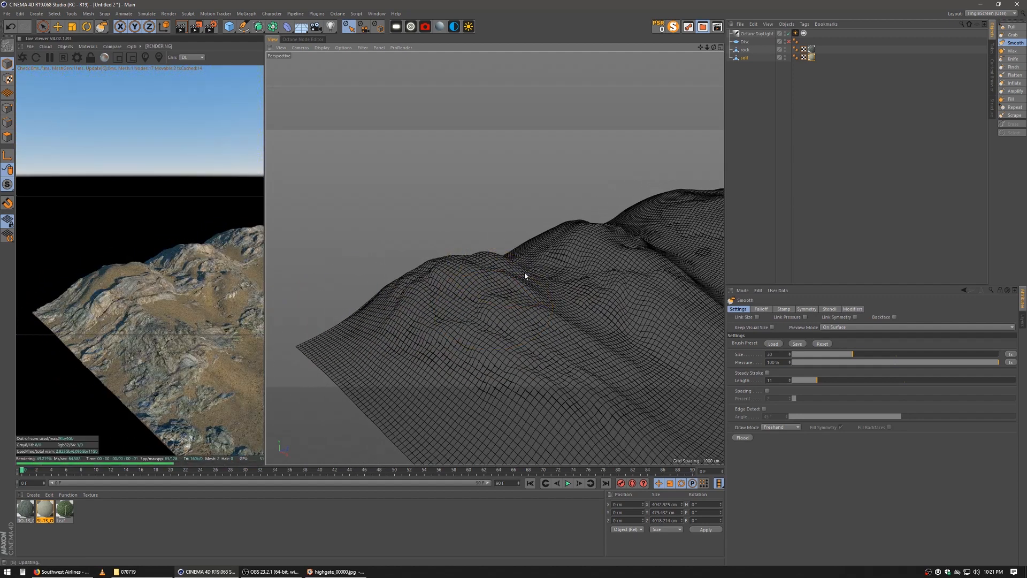
{"action": "mouse_move", "coordinate": [524, 276]}
{"action": "left_mouse_down"}
{"action": "mouse_move", "coordinate": [410, 365]}
{"action": "mouse_move", "coordinate": [518, 389]}
{"action": "mouse_move", "coordinate": [636, 326]}
{"action": "mouse_move", "coordinate": [595, 397]}
{"action": "left_mouse_up"}
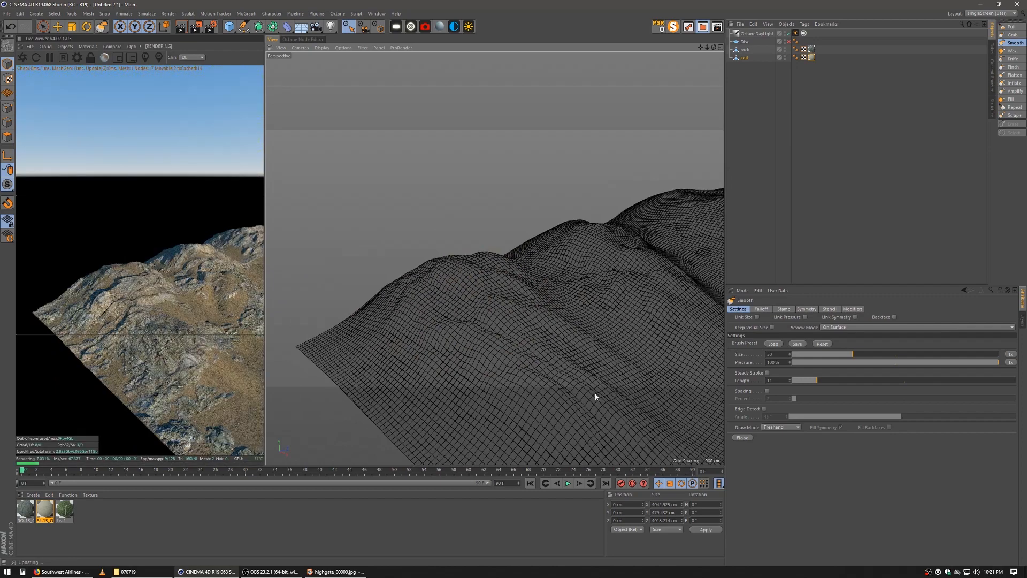
{"action": "mouse_move", "coordinate": [615, 325]}
{"action": "left_mouse_down", "text": "alt"}
{"action": "mouse_move", "coordinate": [494, 258]}
{"action": "mouse_move", "coordinate": [428, 279]}
{"action": "left_mouse_up", "text": "alt"}
{"action": "mouse_move", "coordinate": [522, 274]}
{"action": "left_mouse_down"}
{"action": "mouse_move", "coordinate": [422, 384]}
{"action": "mouse_move", "coordinate": [551, 292]}
{"action": "mouse_move", "coordinate": [543, 295]}
{"action": "mouse_move", "coordinate": [606, 271]}
{"action": "mouse_move", "coordinate": [515, 252]}
{"action": "left_mouse_up"}
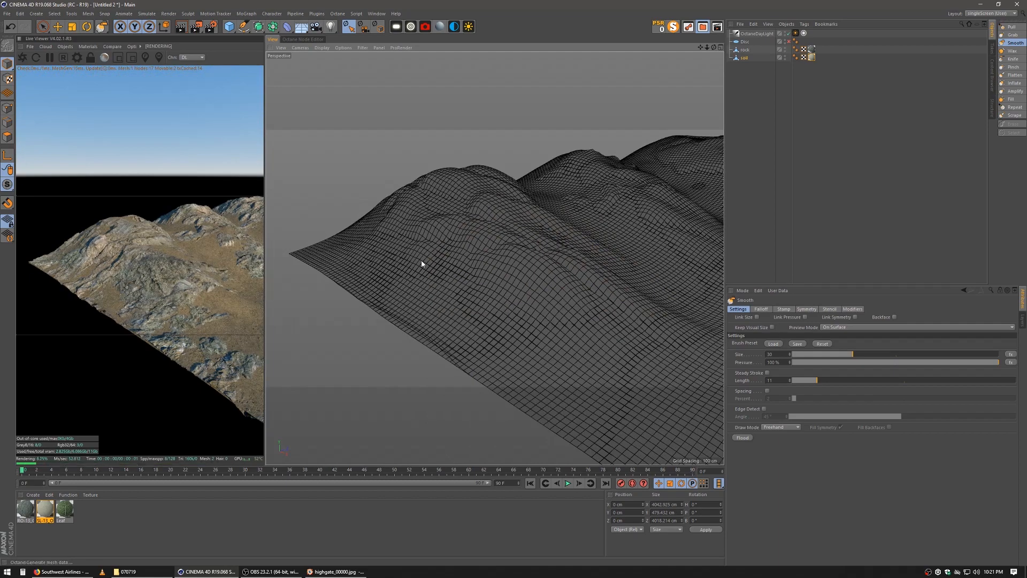
{"action": "left_click_drag", "start_coordinate": [581, 327], "coordinate": [393, 257], "text": "alt"}
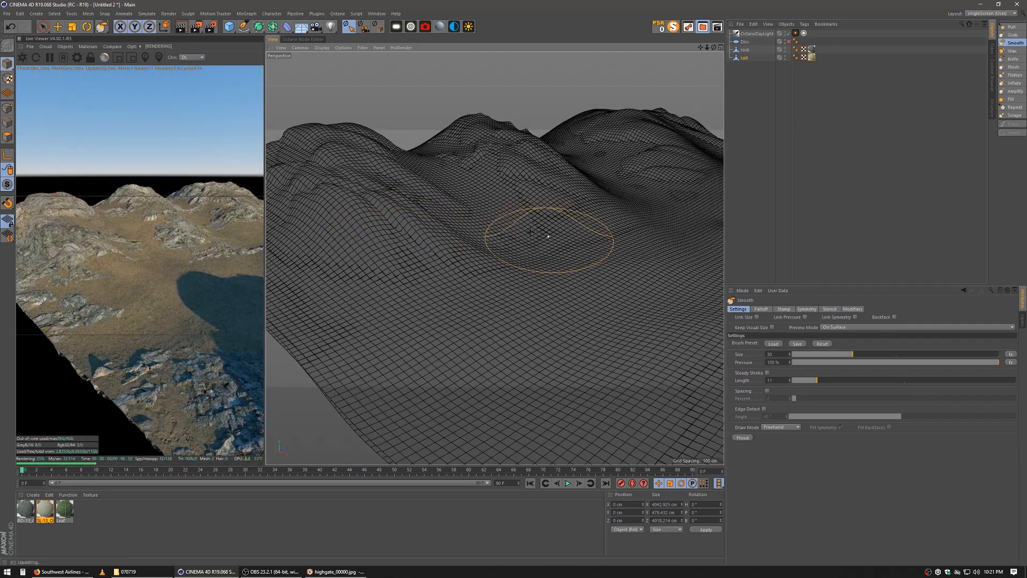
Rotate the Octane Daylight to a heading of about 229° and a pitch of about -20° to light the shaded hills
{"action": "left_click_drag", "start_coordinate": [529, 232], "coordinate": [476, 248], "text": "alt"}
{"action": "left_click_drag", "start_coordinate": [355, 142], "coordinate": [561, 282], "text": "alt"}
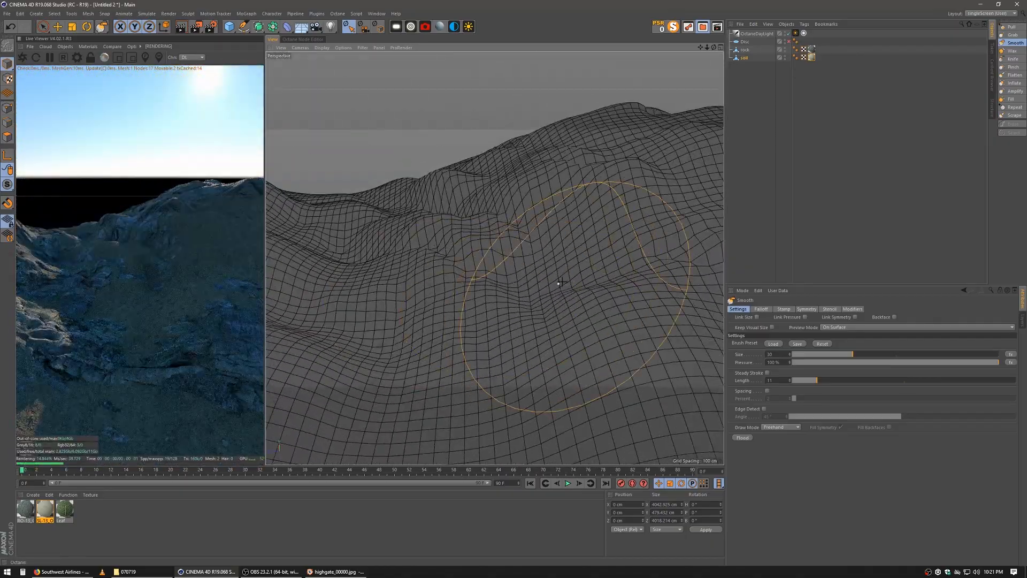
{"action": "left_click", "coordinate": [757, 35]}
{"action": "right_click_drag", "start_coordinate": [511, 229], "coordinate": [395, 252], "text": "alt"}
{"action": "left_click", "coordinate": [86, 28]}
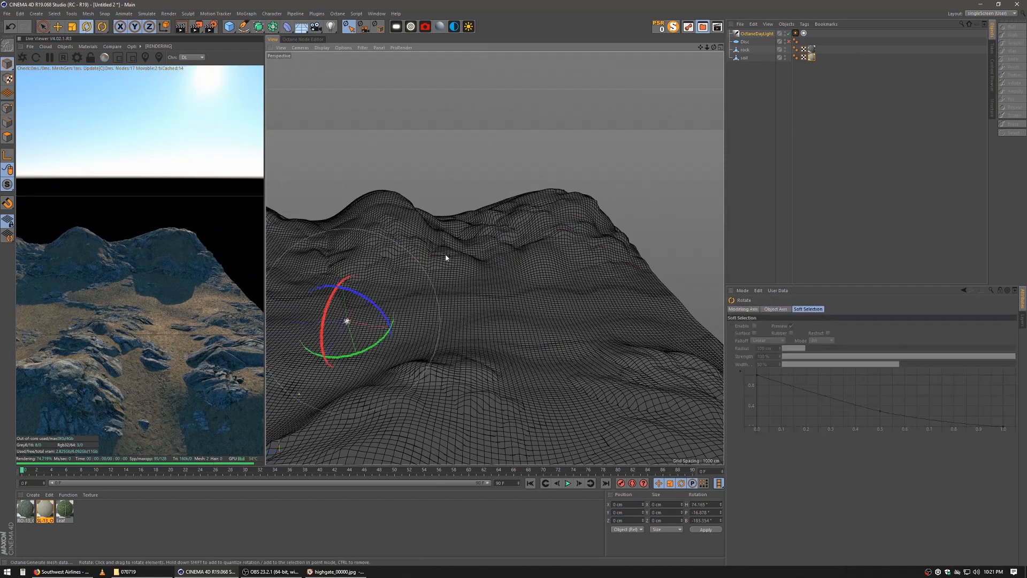
{"action": "left_click_drag", "start_coordinate": [447, 256], "coordinate": [497, 268], "text": "alt"}
{"action": "left_click_drag", "start_coordinate": [400, 275], "coordinate": [515, 225]}
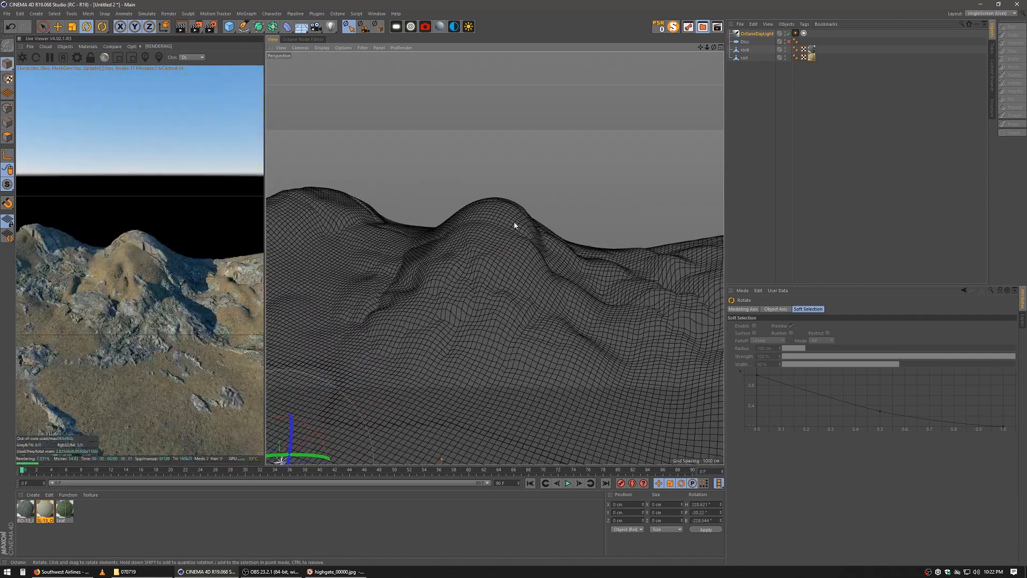
Smooth the soil mesh over the central peak and its lower slopes with the Smooth brush
{"action": "left_click", "coordinate": [743, 56]}
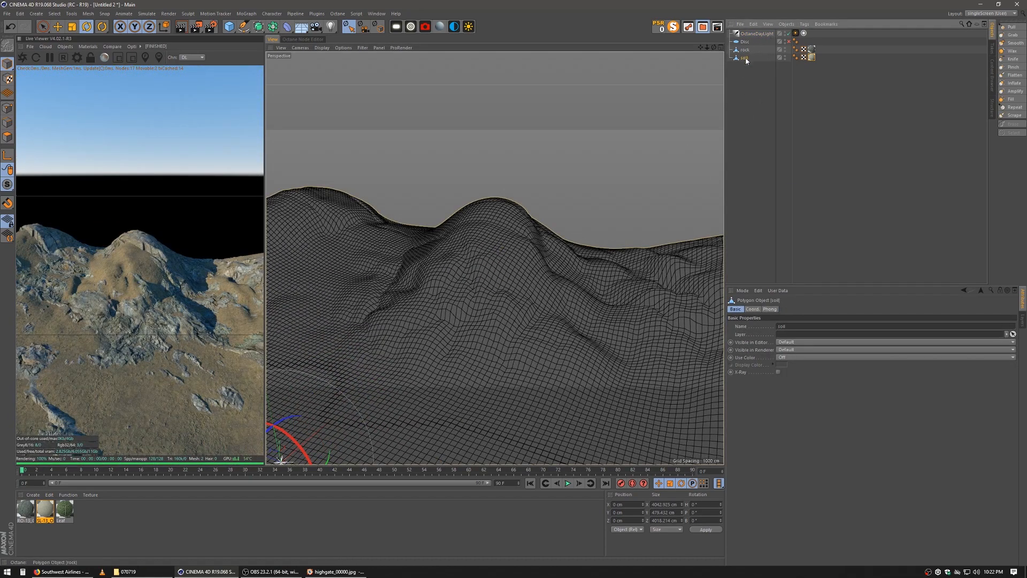
{"action": "left_click", "coordinate": [1014, 43]}
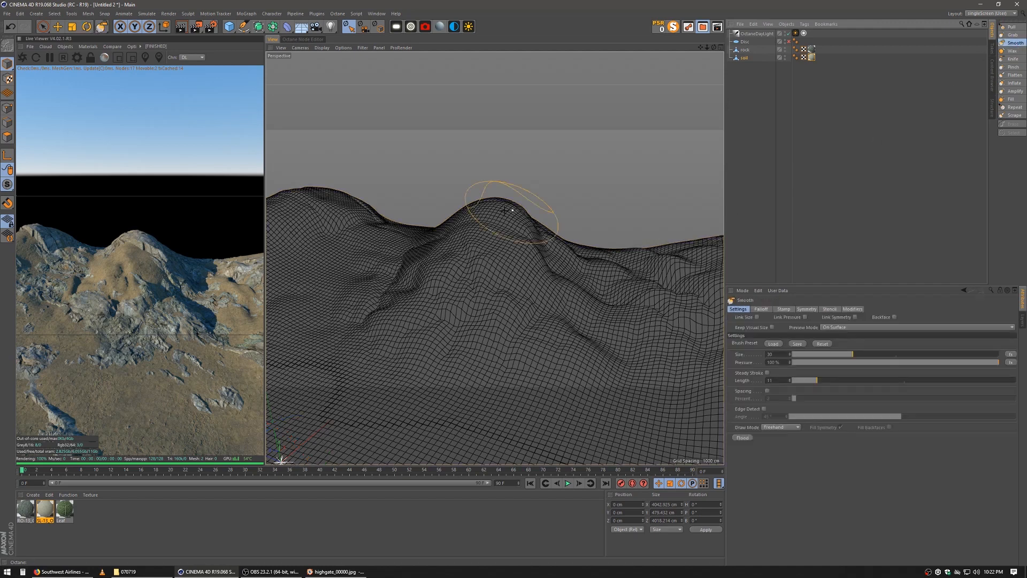
{"action": "mouse_move", "coordinate": [515, 244]}
{"action": "left_mouse_down"}
{"action": "mouse_move", "coordinate": [456, 245]}
{"action": "mouse_move", "coordinate": [527, 297]}
{"action": "mouse_move", "coordinate": [568, 304]}
{"action": "mouse_move", "coordinate": [459, 256]}
{"action": "left_mouse_up"}
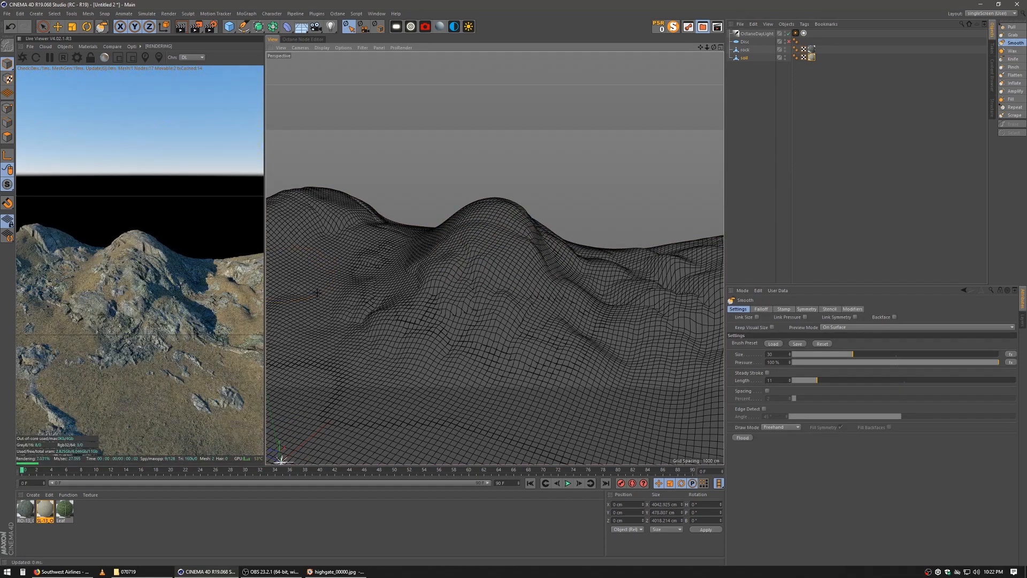
{"action": "scroll", "coordinate": [470, 276], "scroll_direction": "up", "scroll_amount": 5}
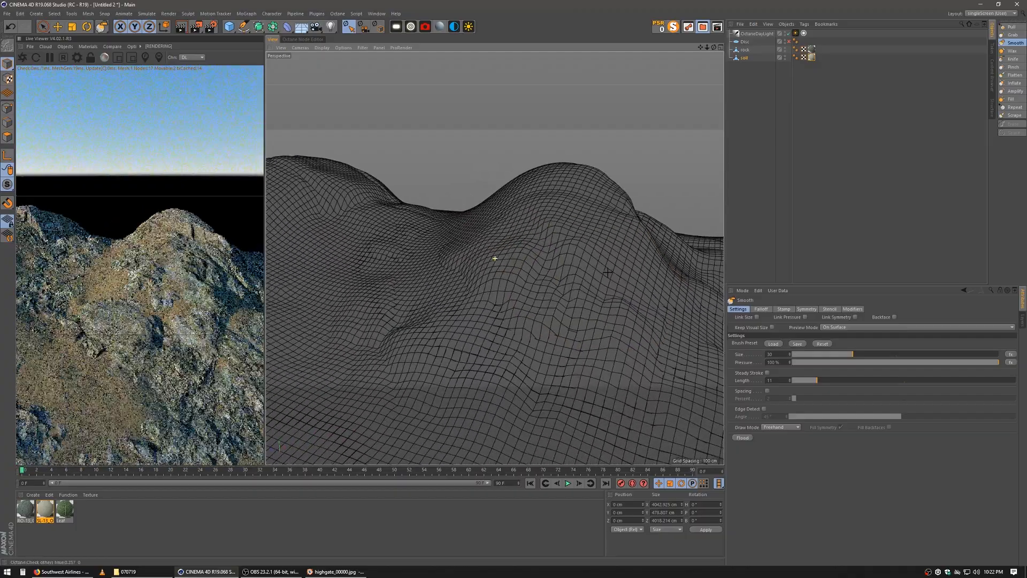
{"action": "left_click_drag", "start_coordinate": [608, 272], "coordinate": [606, 271], "text": "alt"}
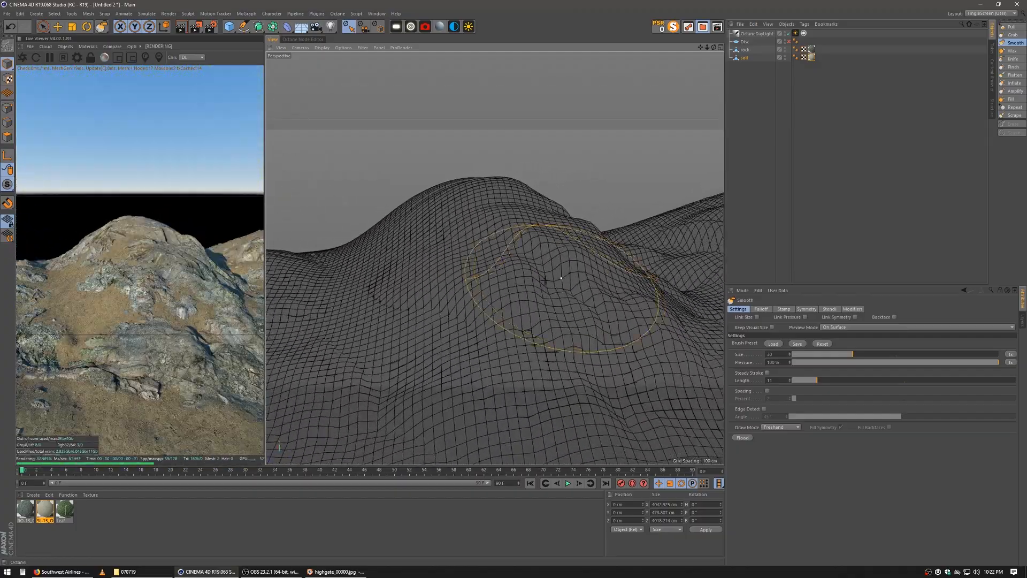
{"action": "left_click_drag", "start_coordinate": [519, 272], "coordinate": [610, 280], "text": "alt"}
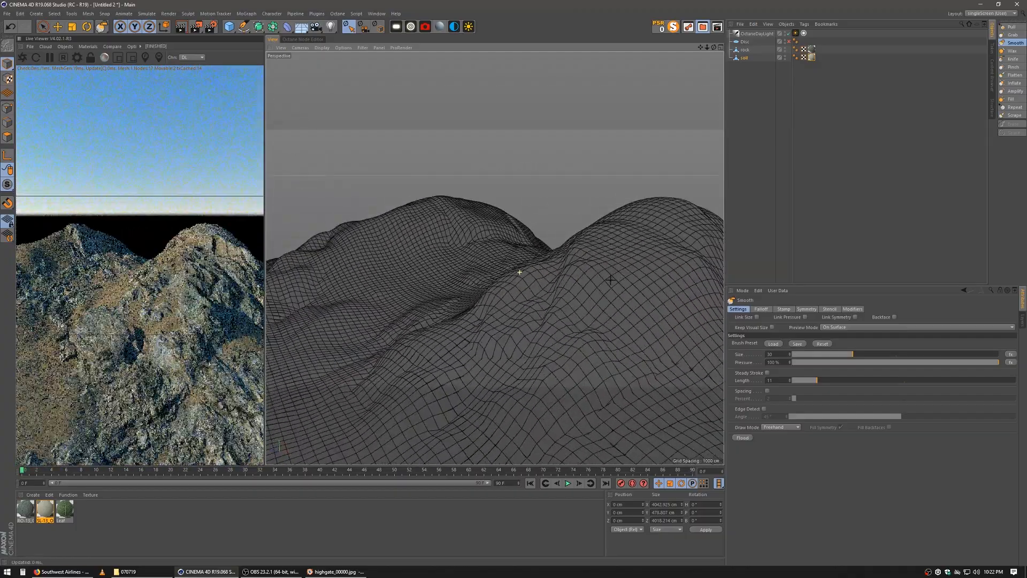
{"action": "mouse_move", "coordinate": [452, 261]}
{"action": "left_mouse_down", "text": "alt"}
{"action": "mouse_move", "coordinate": [522, 273]}
{"action": "mouse_move", "coordinate": [553, 294]}
{"action": "mouse_move", "coordinate": [463, 288]}
{"action": "mouse_move", "coordinate": [481, 300]}
{"action": "left_mouse_up", "text": "alt"}
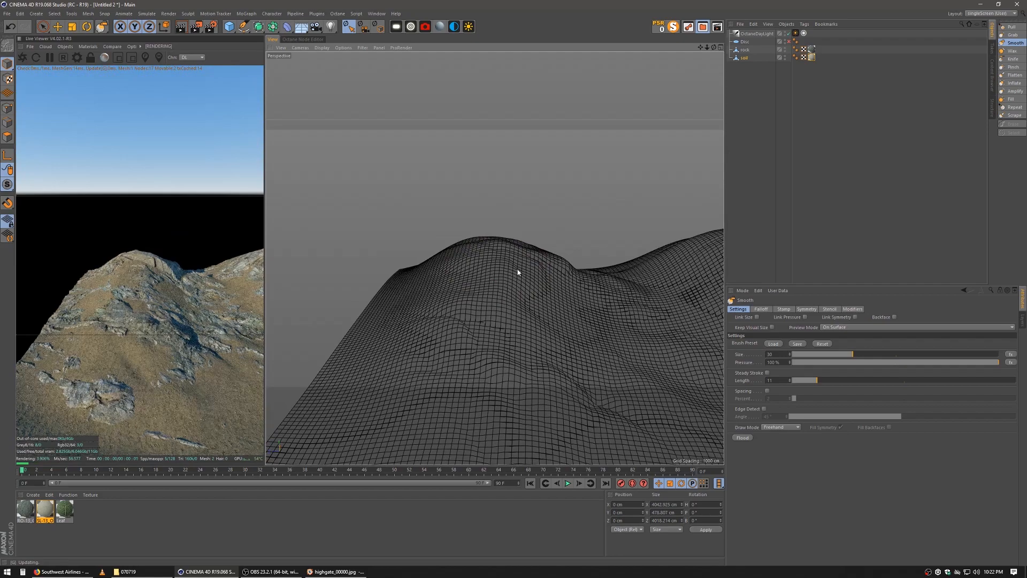
Smooth the soil mesh over the rounded hill beside the terrain's outer edge
{"action": "mouse_move", "coordinate": [530, 291]}
{"action": "right_mouse_down", "text": "alt"}
{"action": "mouse_move", "coordinate": [570, 290]}
{"action": "mouse_move", "coordinate": [553, 279]}
{"action": "right_mouse_up", "text": "alt"}
{"action": "middle_click_drag", "start_coordinate": [567, 331], "coordinate": [524, 312], "text": "alt"}
{"action": "right_click_drag", "start_coordinate": [615, 336], "coordinate": [556, 336], "text": "alt"}
{"action": "middle_click_drag", "start_coordinate": [599, 336], "coordinate": [461, 278], "text": "alt"}
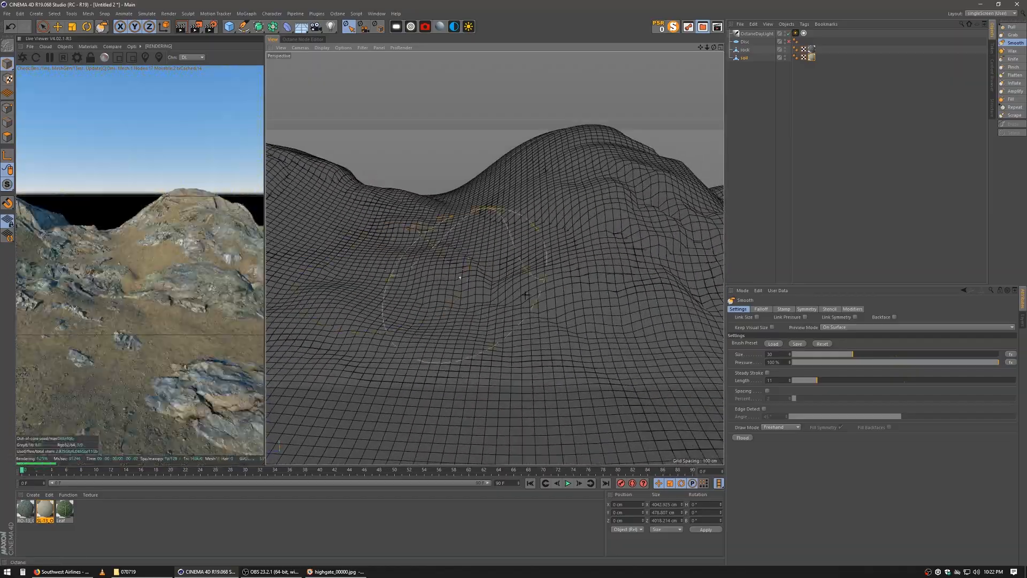
{"action": "middle_click_drag", "start_coordinate": [636, 274], "coordinate": [488, 257], "text": "alt"}
{"action": "left_click_drag", "start_coordinate": [596, 275], "coordinate": [672, 273], "text": "alt"}
{"action": "right_click_drag", "start_coordinate": [668, 275], "coordinate": [631, 277], "text": "alt"}
{"action": "middle_click_drag", "start_coordinate": [653, 277], "coordinate": [495, 258], "text": "alt"}
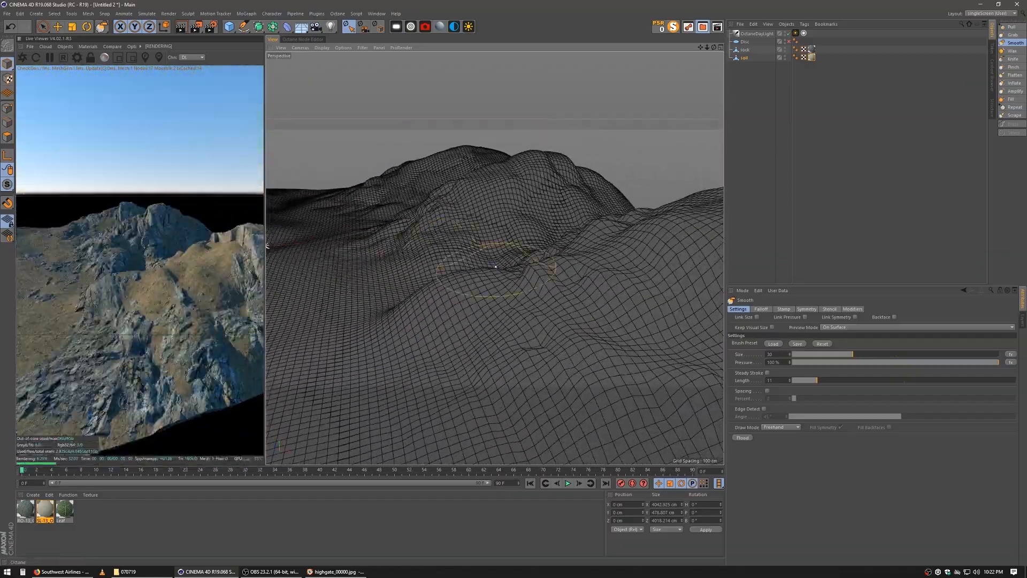
{"action": "left_click_drag", "start_coordinate": [584, 281], "coordinate": [610, 292], "text": "alt"}
{"action": "middle_click_drag", "start_coordinate": [613, 294], "coordinate": [485, 265], "text": "alt"}
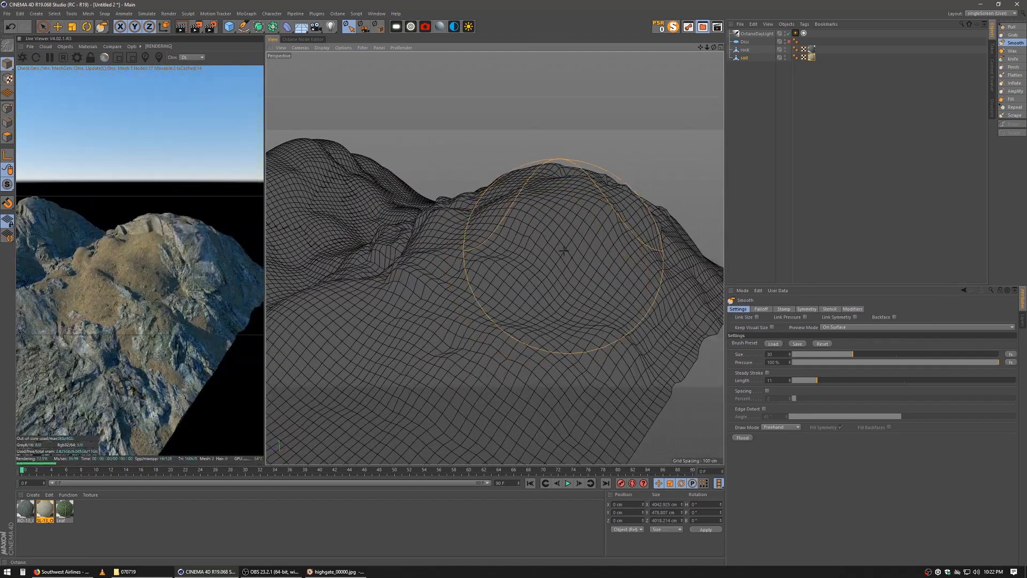
{"action": "mouse_move", "coordinate": [563, 250]}
{"action": "left_mouse_down"}
{"action": "mouse_move", "coordinate": [488, 289]}
{"action": "mouse_move", "coordinate": [608, 222]}
{"action": "mouse_move", "coordinate": [408, 272]}
{"action": "left_mouse_up"}
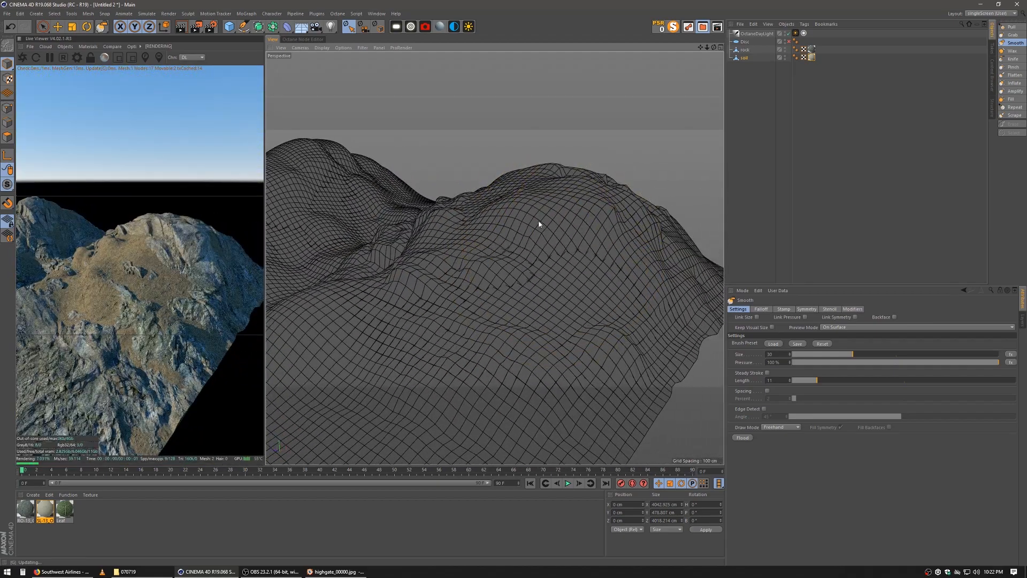
Smooth the soil mesh over the broad flank of the edge hill and the ridge adjoining it
{"action": "middle_click_drag", "start_coordinate": [592, 279], "coordinate": [493, 259], "text": "alt"}
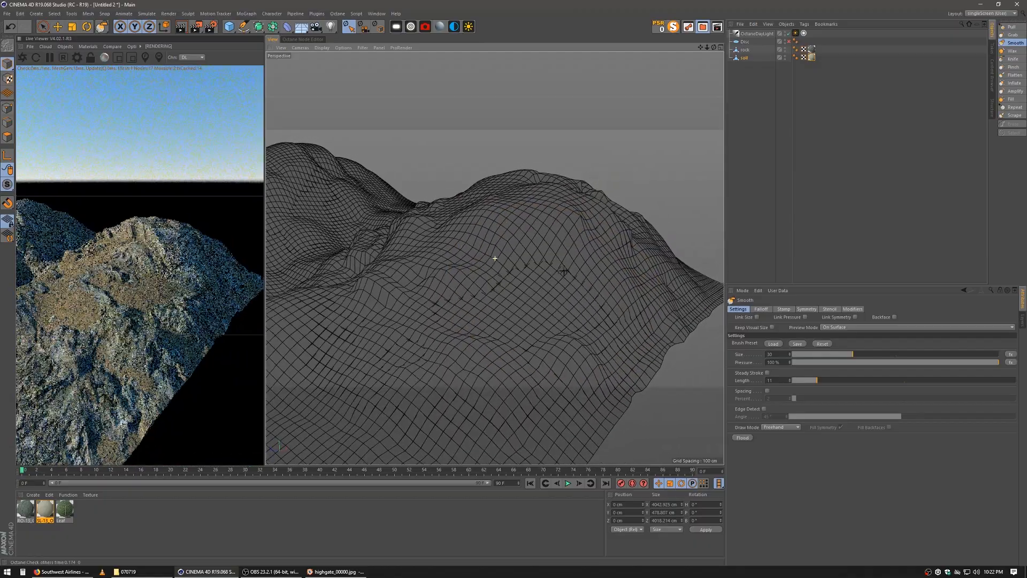
{"action": "mouse_move", "coordinate": [495, 260]}
{"action": "left_mouse_down", "text": "alt"}
{"action": "mouse_move", "coordinate": [546, 266]}
{"action": "mouse_move", "coordinate": [454, 280]}
{"action": "mouse_move", "coordinate": [621, 258]}
{"action": "left_mouse_up", "text": "alt"}
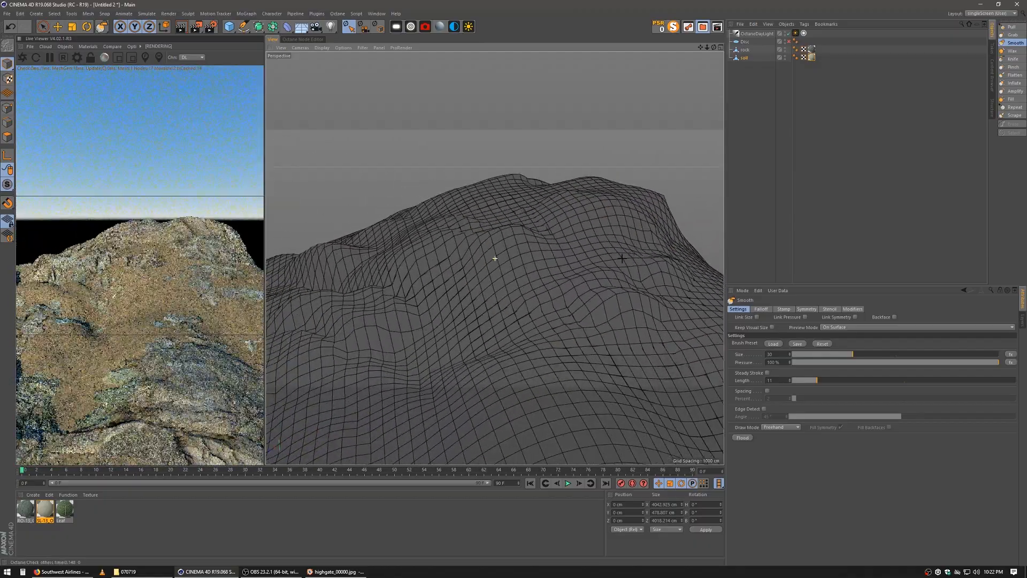
{"action": "mouse_move", "coordinate": [416, 280]}
{"action": "left_mouse_down"}
{"action": "mouse_move", "coordinate": [307, 279]}
{"action": "mouse_move", "coordinate": [335, 275]}
{"action": "left_mouse_up"}
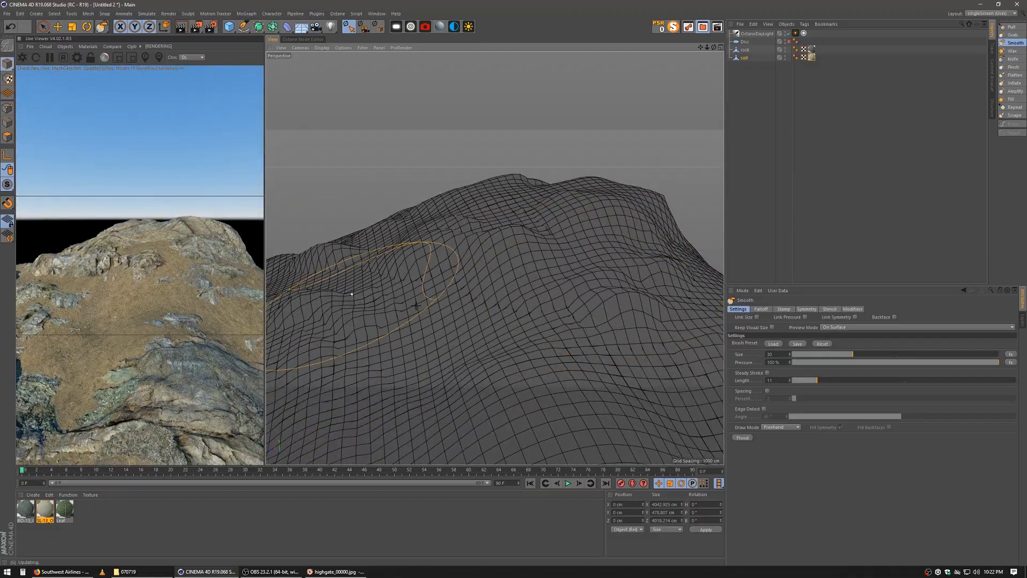
{"action": "left_click_drag", "start_coordinate": [463, 306], "coordinate": [567, 309], "text": "alt"}
{"action": "mouse_move", "coordinate": [454, 268]}
{"action": "left_mouse_down", "text": "alt"}
{"action": "mouse_move", "coordinate": [538, 276]}
{"action": "mouse_move", "coordinate": [527, 268]}
{"action": "left_mouse_up", "text": "alt"}
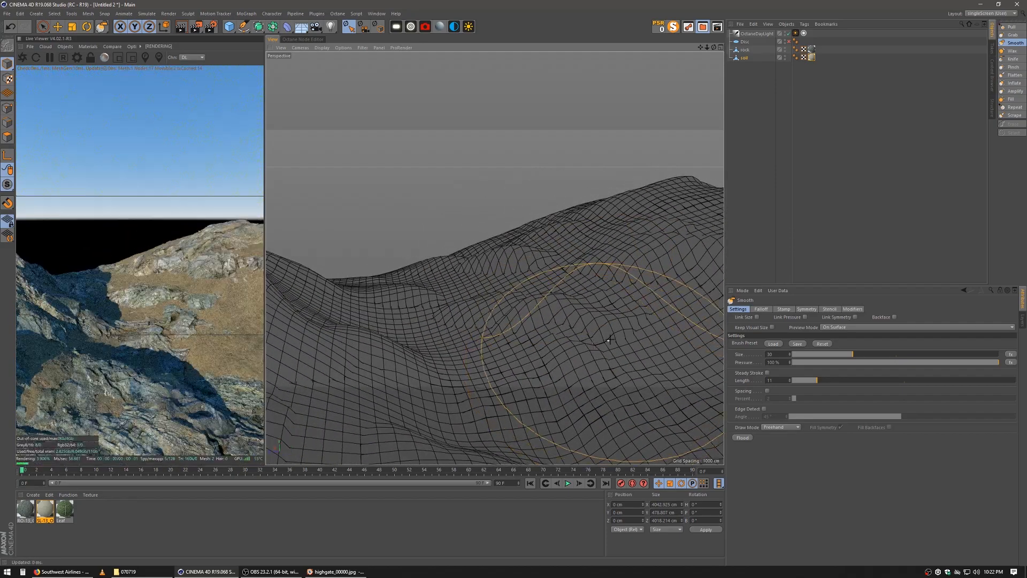
{"action": "left_click_drag", "start_coordinate": [402, 270], "coordinate": [508, 283], "text": "alt"}
{"action": "mouse_move", "coordinate": [422, 287]}
{"action": "left_mouse_down", "text": "alt"}
{"action": "mouse_move", "coordinate": [537, 298]}
{"action": "mouse_move", "coordinate": [495, 258]}
{"action": "left_mouse_up", "text": "alt"}
{"action": "mouse_move", "coordinate": [559, 284]}
{"action": "left_mouse_down"}
{"action": "mouse_move", "coordinate": [411, 337]}
{"action": "mouse_move", "coordinate": [504, 333]}
{"action": "mouse_move", "coordinate": [648, 290]}
{"action": "left_mouse_up"}
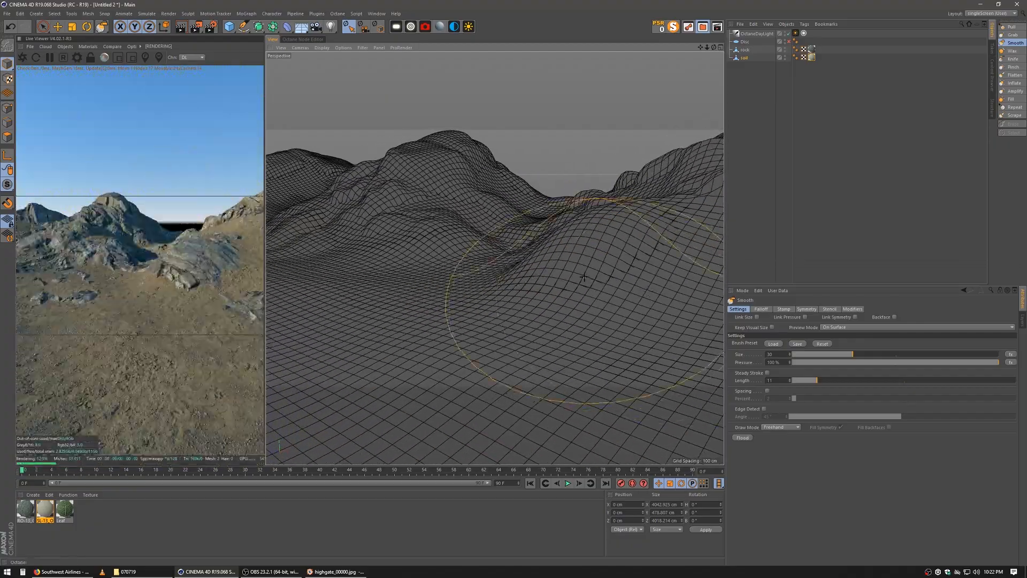
Smooth the soil mesh along the foot of the slopes where the hills meet the valley floor
{"action": "right_click_drag", "start_coordinate": [568, 282], "coordinate": [513, 291], "text": "alt"}
{"action": "middle_click_drag", "start_coordinate": [493, 259], "coordinate": [630, 302], "text": "alt"}
{"action": "left_click_drag", "start_coordinate": [507, 267], "coordinate": [581, 268], "text": "alt"}
{"action": "middle_click_drag", "start_coordinate": [572, 276], "coordinate": [635, 252], "text": "alt"}
{"action": "left_click_drag", "start_coordinate": [502, 362], "coordinate": [583, 299]}
Examine the blend of smoothed soil and rock across the hills, the terrain edge and the valley floor
{"action": "left_click_drag", "start_coordinate": [510, 296], "coordinate": [482, 295], "text": "alt"}
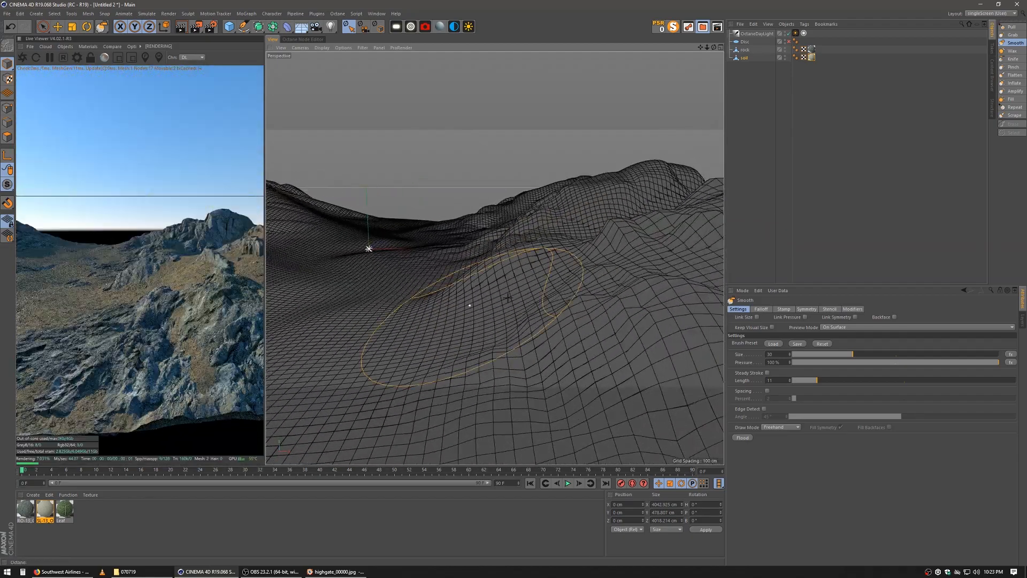
{"action": "left_click_drag", "start_coordinate": [550, 277], "coordinate": [422, 278], "text": "alt"}
{"action": "mouse_move", "coordinate": [427, 278]}
{"action": "middle_mouse_down", "text": "alt"}
{"action": "mouse_move", "coordinate": [535, 284]}
{"action": "mouse_move", "coordinate": [589, 300]}
{"action": "middle_mouse_up", "text": "alt"}
{"action": "mouse_move", "coordinate": [398, 282]}
{"action": "left_mouse_down", "text": "alt"}
{"action": "mouse_move", "coordinate": [482, 289]}
{"action": "mouse_move", "coordinate": [455, 303]}
{"action": "left_mouse_up", "text": "alt"}
{"action": "left_click_drag", "start_coordinate": [496, 256], "coordinate": [512, 294], "text": "alt"}
{"action": "right_click_drag", "start_coordinate": [478, 295], "coordinate": [439, 293], "text": "alt"}
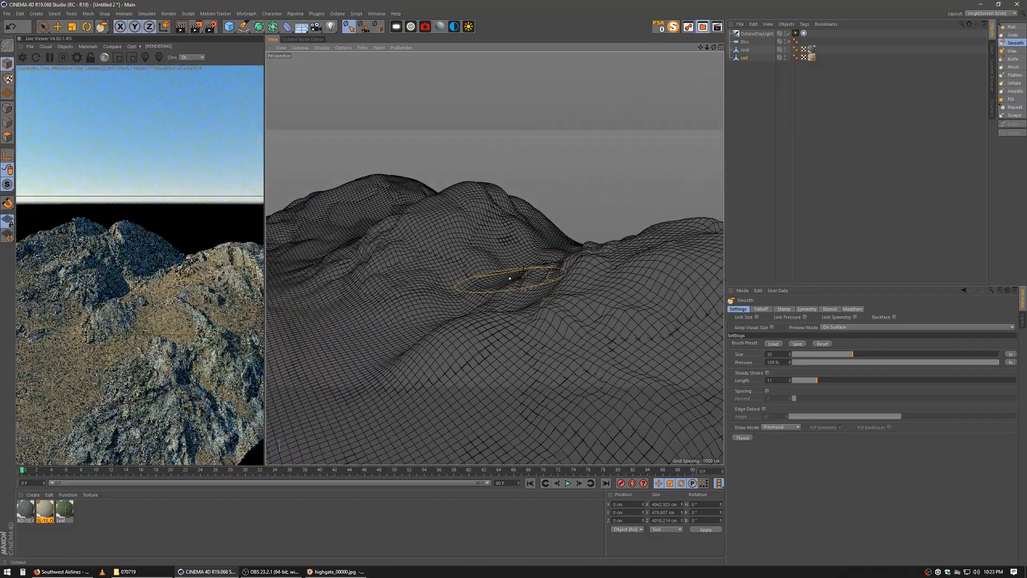
{"action": "middle_click_drag", "start_coordinate": [443, 314], "coordinate": [597, 299], "text": "alt"}
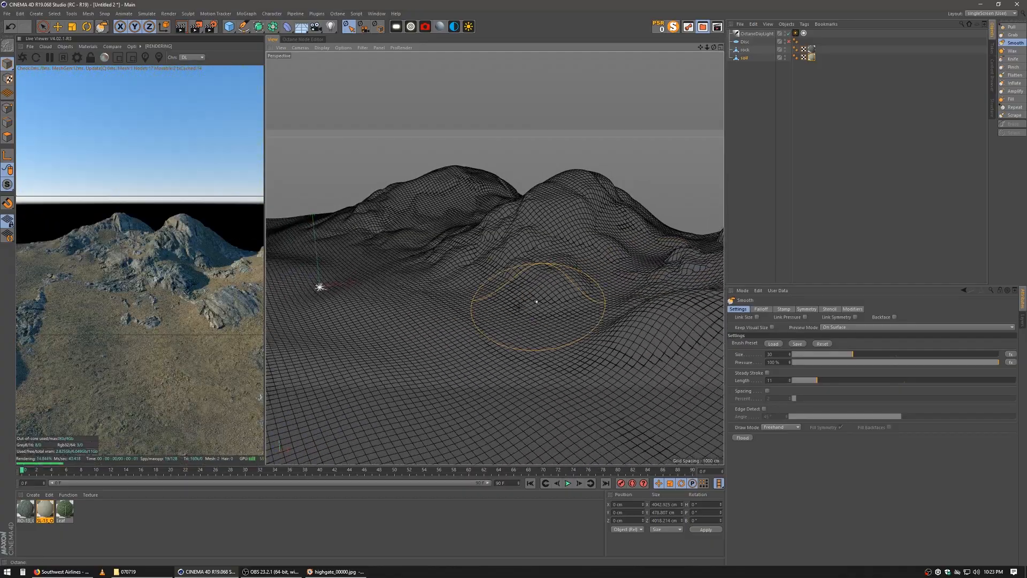
{"action": "right_click_drag", "start_coordinate": [522, 305], "coordinate": [476, 305], "text": "alt"}
{"action": "middle_click_drag", "start_coordinate": [455, 307], "coordinate": [493, 292], "text": "alt"}
{"action": "mouse_move", "coordinate": [487, 291]}
{"action": "left_mouse_down", "text": "alt"}
{"action": "mouse_move", "coordinate": [526, 290]}
{"action": "mouse_move", "coordinate": [481, 268]}
{"action": "mouse_move", "coordinate": [483, 300]}
{"action": "mouse_move", "coordinate": [537, 279]}
{"action": "left_mouse_up", "text": "alt"}
Rotate the Octane Daylight to a heading of about 94° with a steeper pitch to light the valley more evenly
{"action": "left_click", "coordinate": [756, 34]}
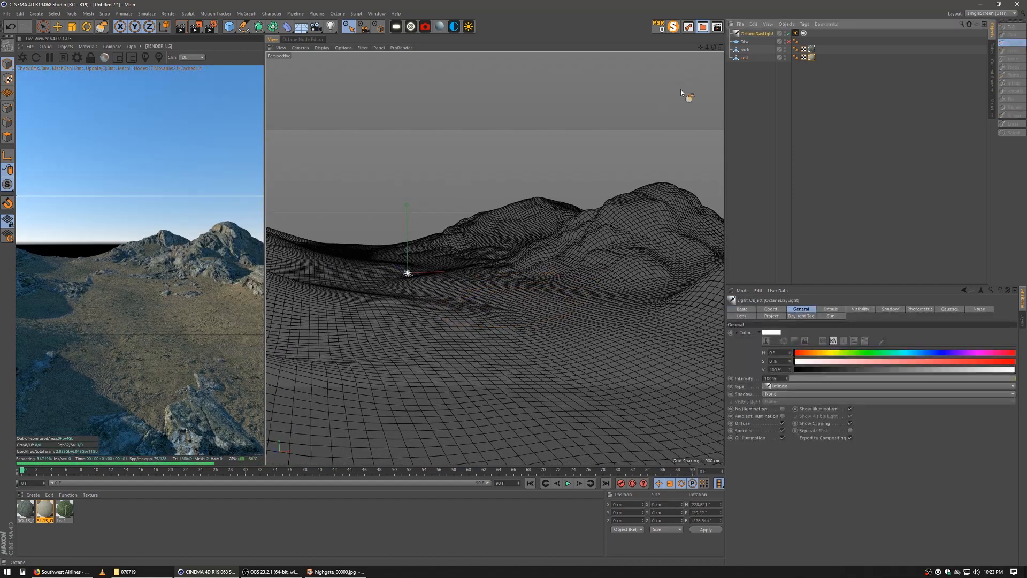
{"action": "left_click", "coordinate": [85, 27]}
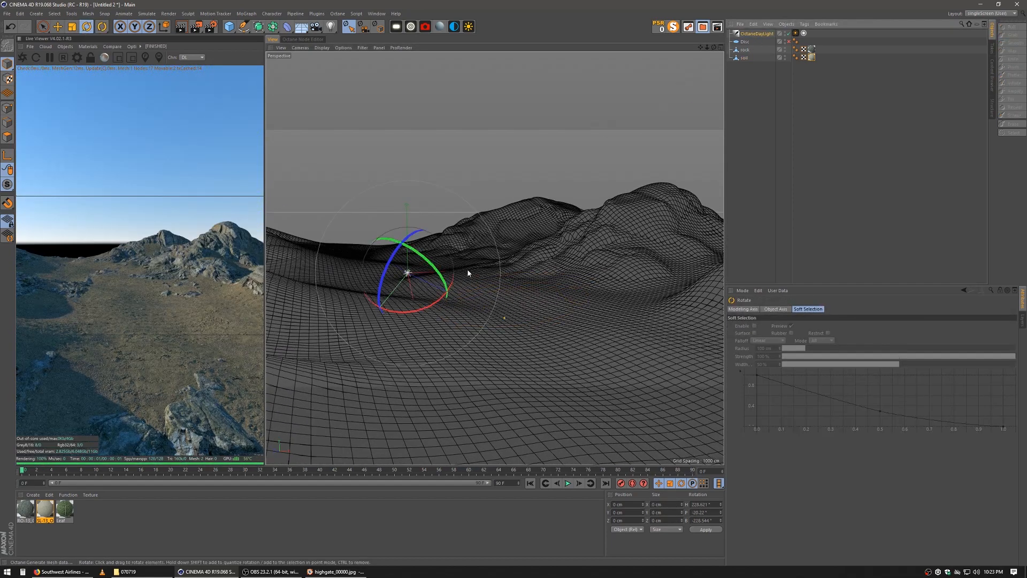
{"action": "left_click_drag", "start_coordinate": [467, 273], "coordinate": [473, 299]}
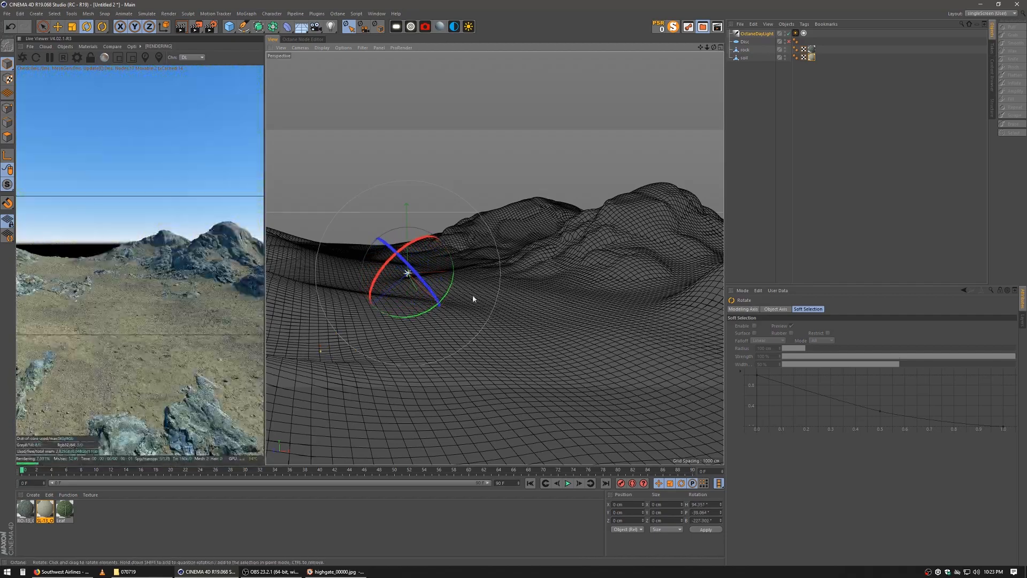
Load the INSTAGRAM render settings preset, make it the active setting and check its output size
{"action": "mouse_move", "coordinate": [472, 296]}
{"action": "right_mouse_down", "text": "alt"}
{"action": "mouse_move", "coordinate": [452, 305]}
{"action": "mouse_move", "coordinate": [467, 311]}
{"action": "right_mouse_up", "text": "alt"}
{"action": "middle_click_drag", "start_coordinate": [468, 312], "coordinate": [508, 319], "text": "alt"}
{"action": "left_click", "coordinate": [211, 27]}
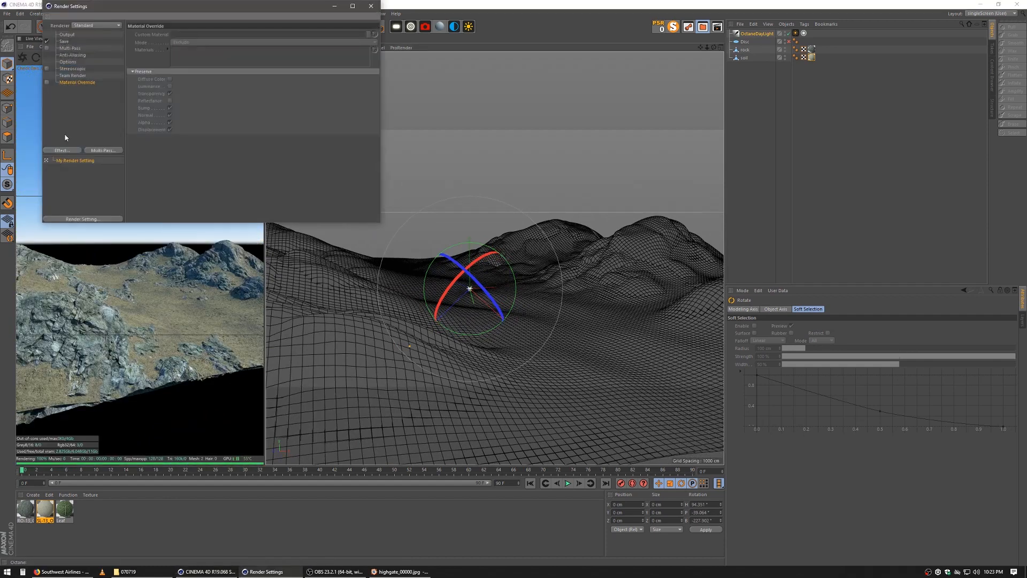
{"action": "left_click", "coordinate": [79, 220]}
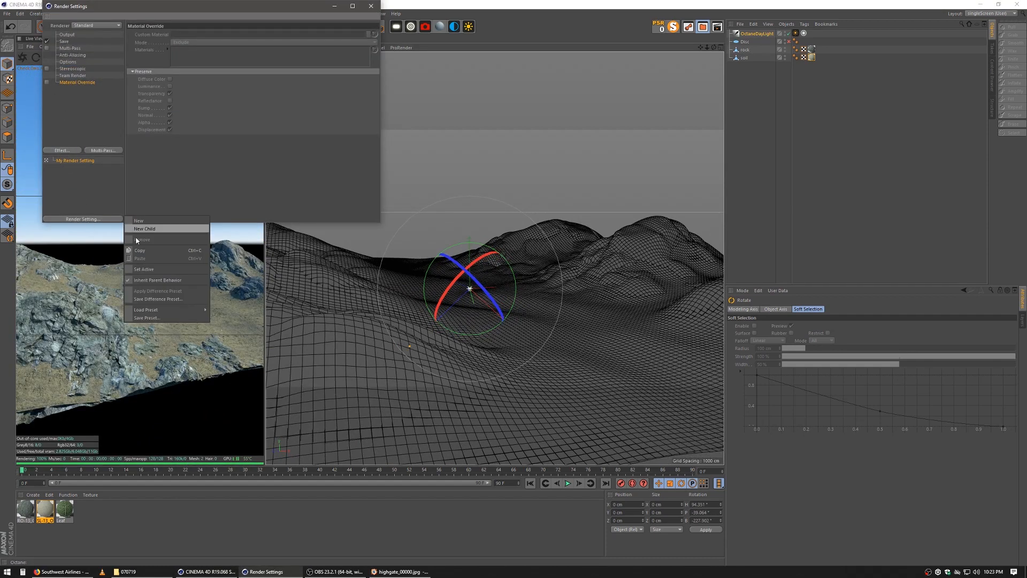
{"action": "mouse_move", "coordinate": [147, 309]}
{"action": "left_click", "coordinate": [246, 310]}
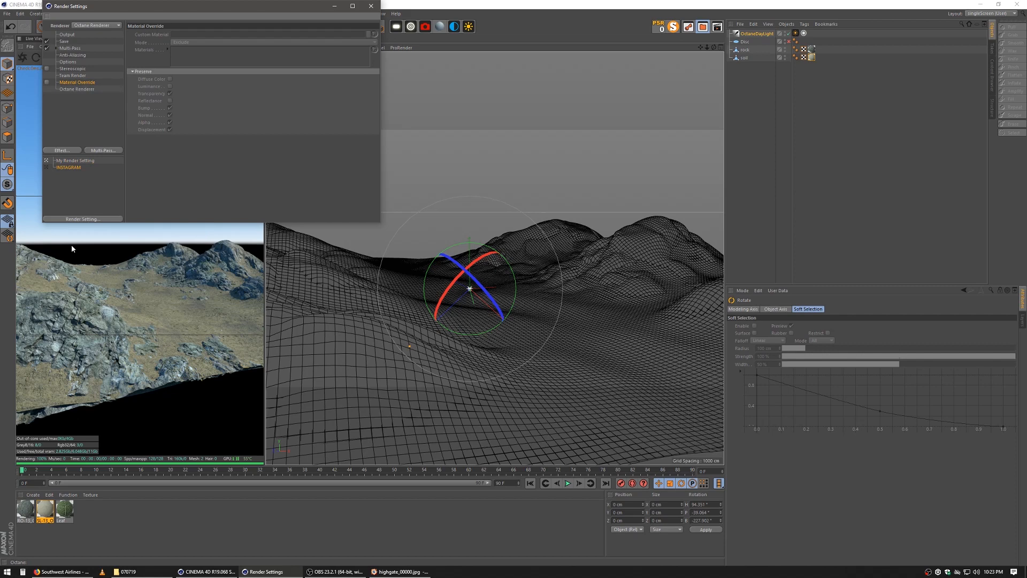
{"action": "left_click", "coordinate": [47, 168]}
{"action": "left_click", "coordinate": [67, 35]}
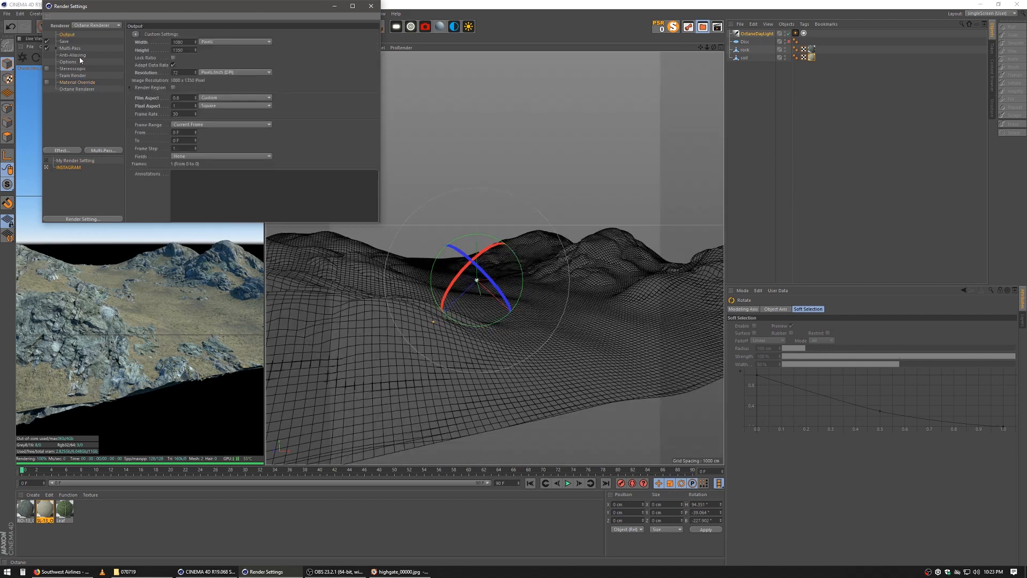
{"action": "left_click", "coordinate": [364, 7]}
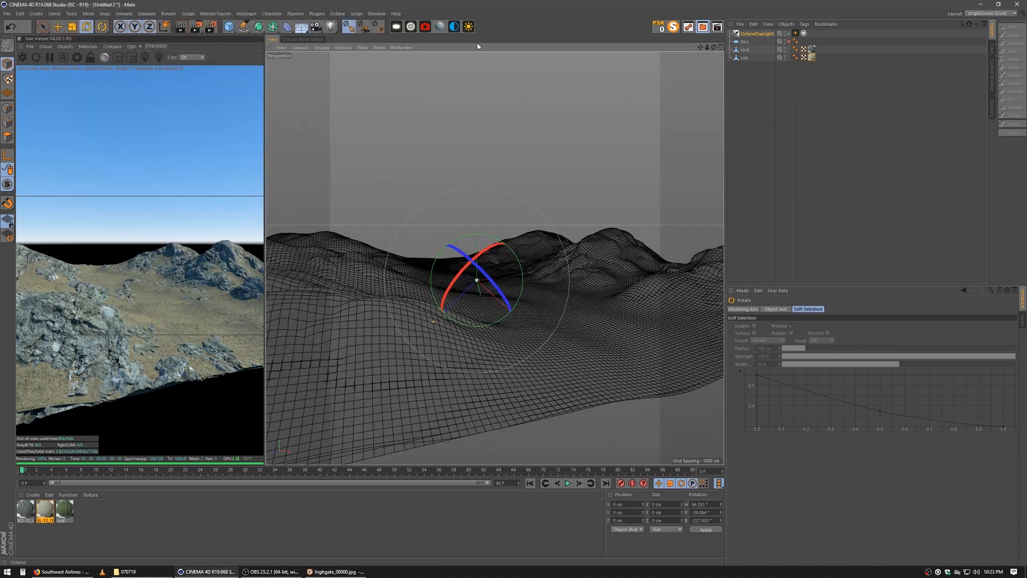
Set the perspective viewport's tinted border opacity to 75%
{"action": "key", "text": "shift+v"}
{"action": "left_click", "coordinate": [826, 309]}
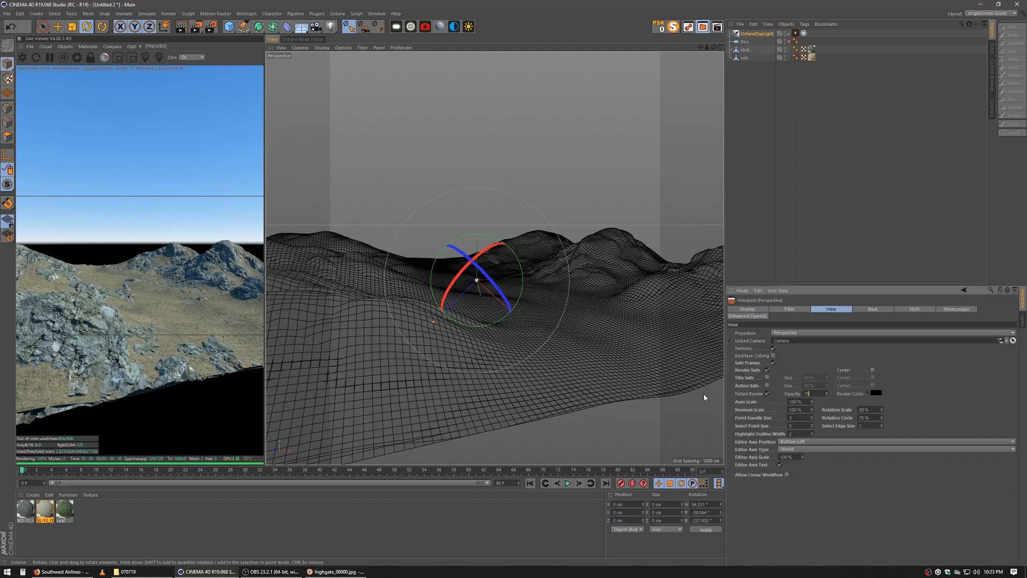
{"action": "key", "text": "Return"}
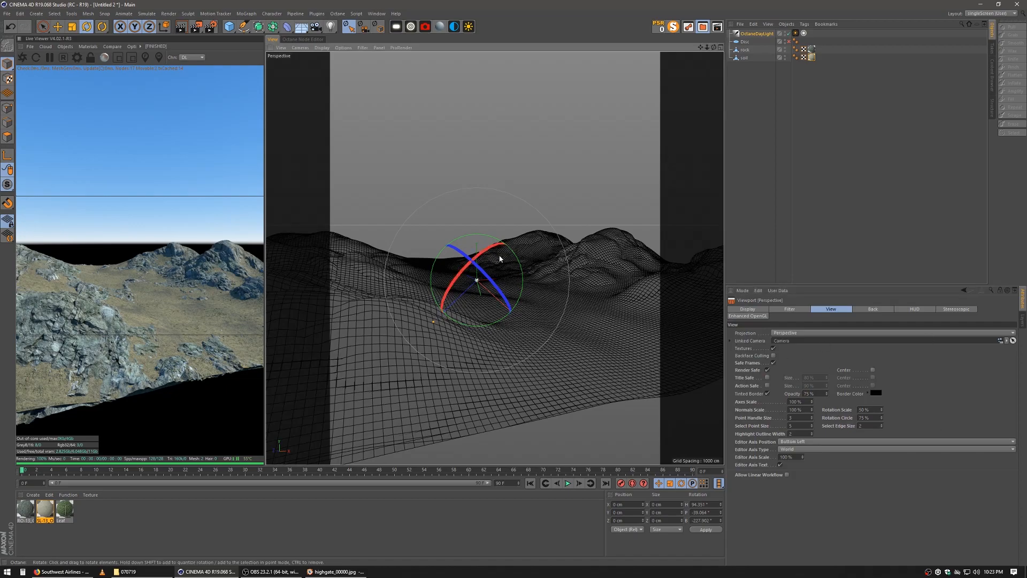
Frame the valley and distant hills within the portrait render area and bring up the highgate_00000.jpg reference in FastStone Image Viewer
{"action": "mouse_move", "coordinate": [500, 256]}
{"action": "middle_mouse_down", "text": "alt"}
{"action": "mouse_move", "coordinate": [507, 295]}
{"action": "mouse_move", "coordinate": [503, 251]}
{"action": "middle_mouse_up", "text": "alt"}
{"action": "right_click_drag", "start_coordinate": [504, 250], "coordinate": [516, 252], "text": "alt"}
{"action": "middle_click_drag", "start_coordinate": [511, 260], "coordinate": [498, 248], "text": "alt"}
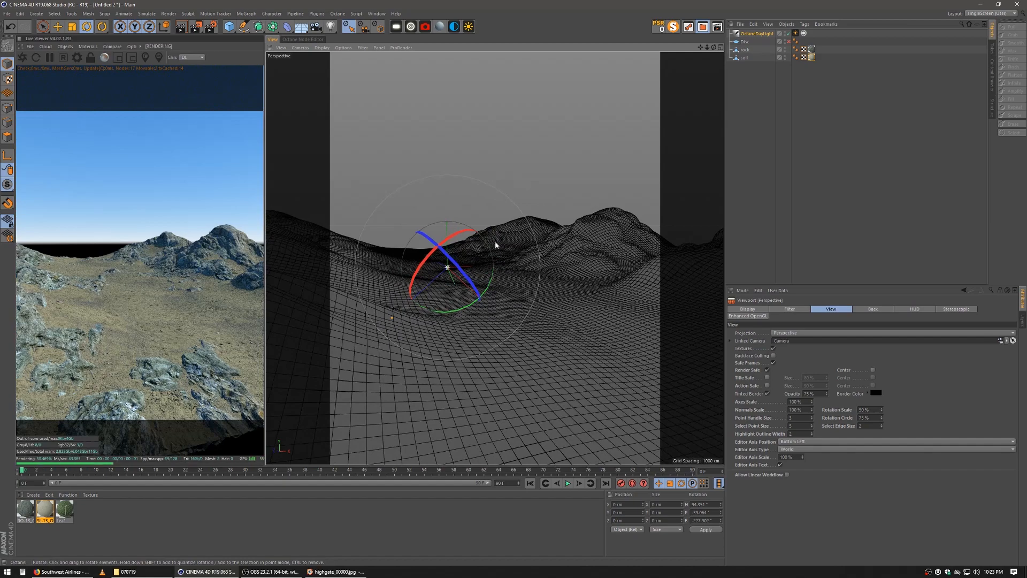
{"action": "left_click_drag", "start_coordinate": [495, 245], "coordinate": [481, 278], "text": "alt"}
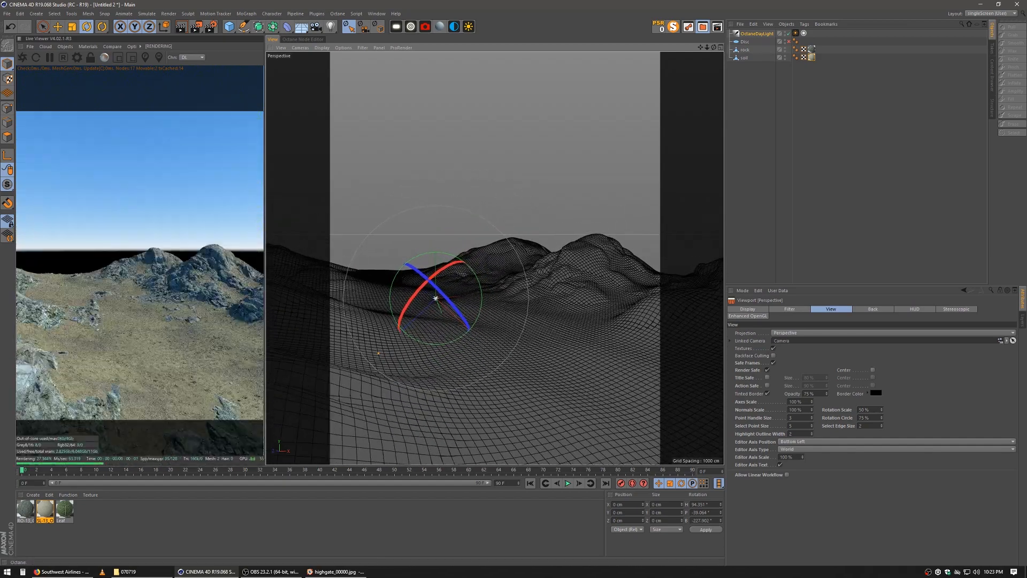
{"action": "key", "text": "alt+Tab"}
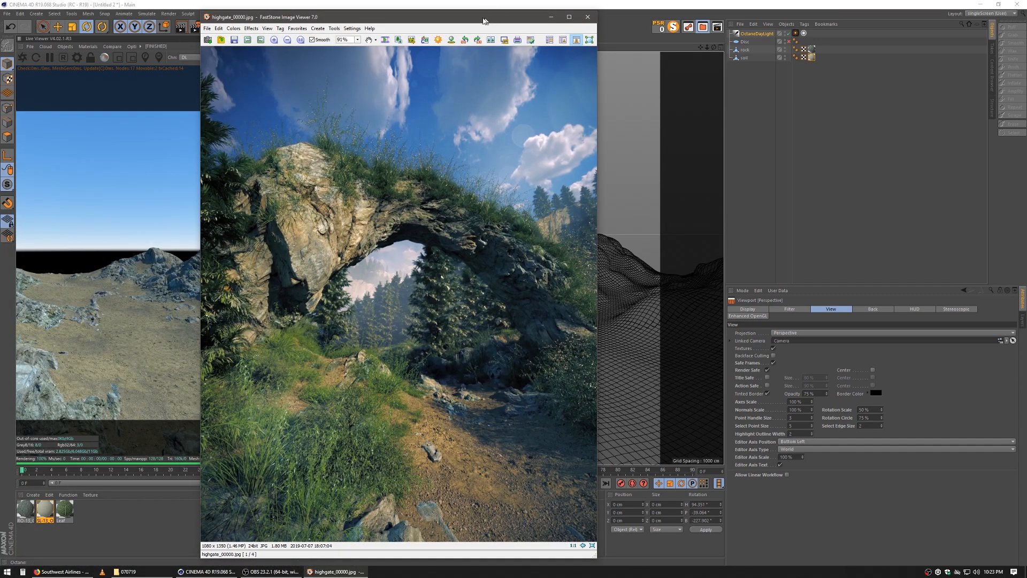
Switch back to Cinema 4D, add a Torus primitive and set its orientation to +Z so it stands upright
{"action": "key", "text": "alt+Tab"}
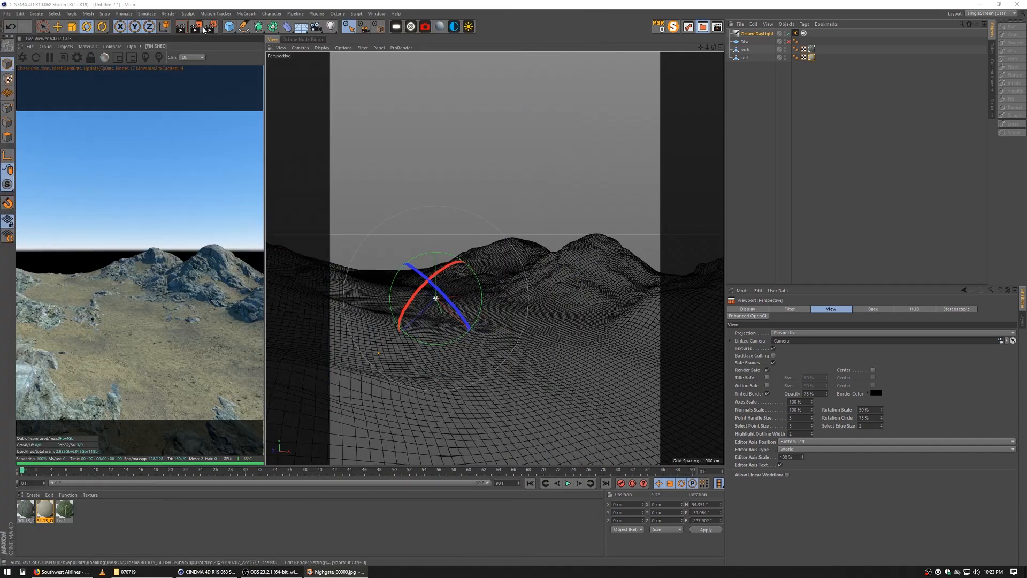
{"action": "left_click_drag", "start_coordinate": [230, 27], "coordinate": [262, 68]}
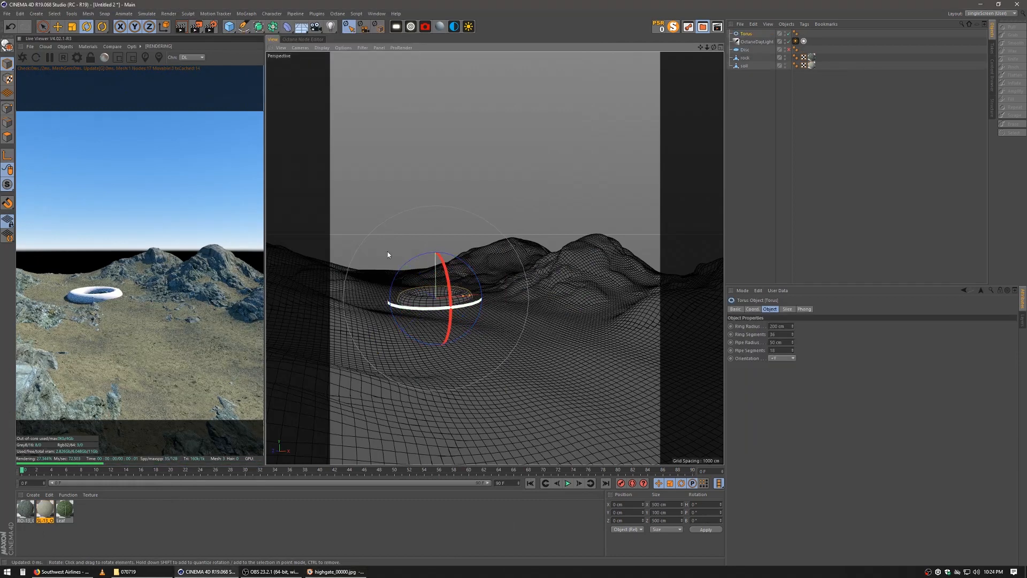
{"action": "left_click", "coordinate": [780, 358]}
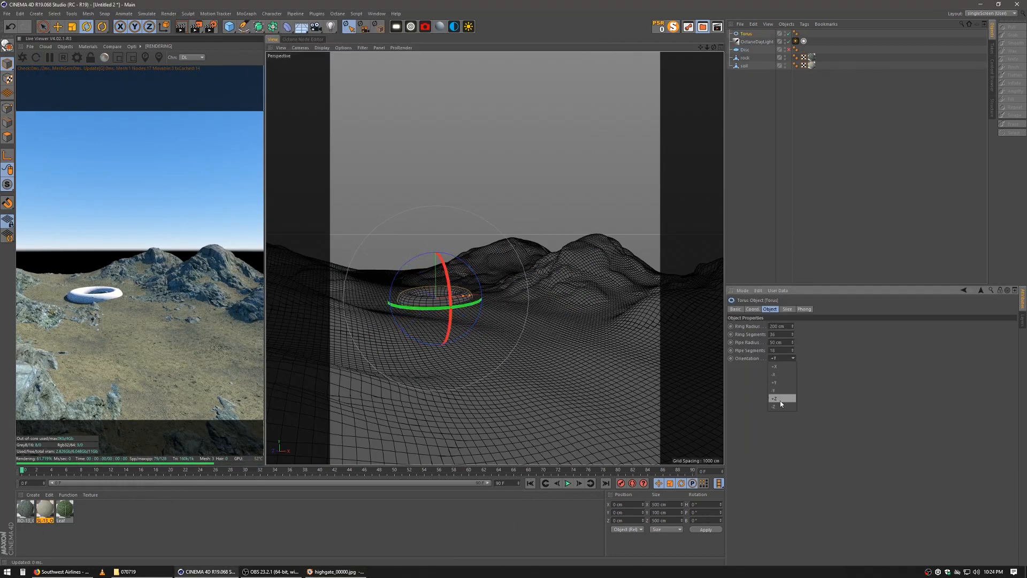
{"action": "left_click", "coordinate": [780, 400]}
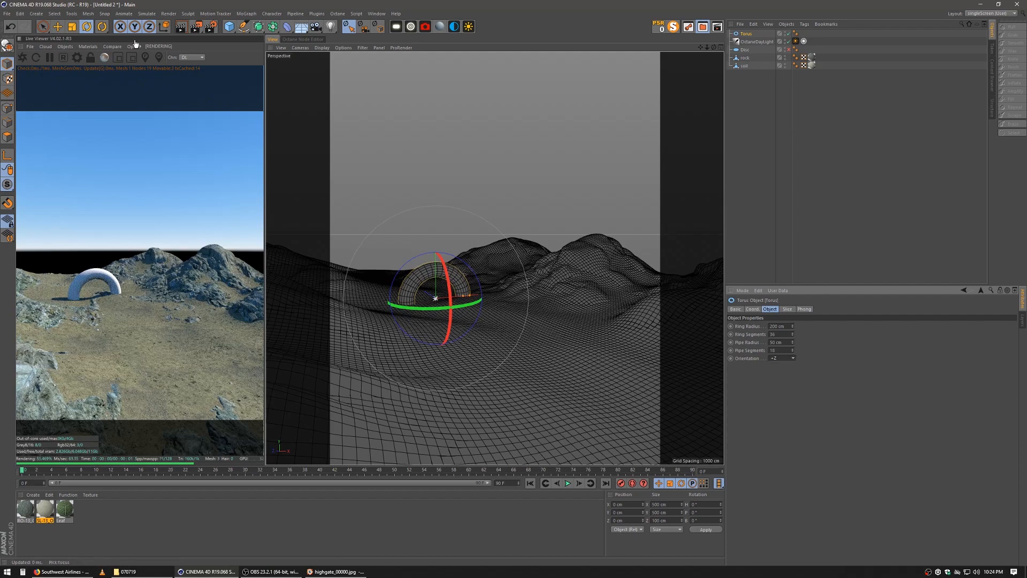
Move the torus out of the valley centre towards the terrain's front, to about Y 114 cm and Z -1334 cm
{"action": "left_click", "coordinate": [63, 31]}
{"action": "left_click_drag", "start_coordinate": [444, 301], "coordinate": [396, 315]}
{"action": "middle_click_drag", "start_coordinate": [395, 316], "coordinate": [500, 357], "text": "alt"}
{"action": "left_click_drag", "start_coordinate": [448, 346], "coordinate": [484, 316]}
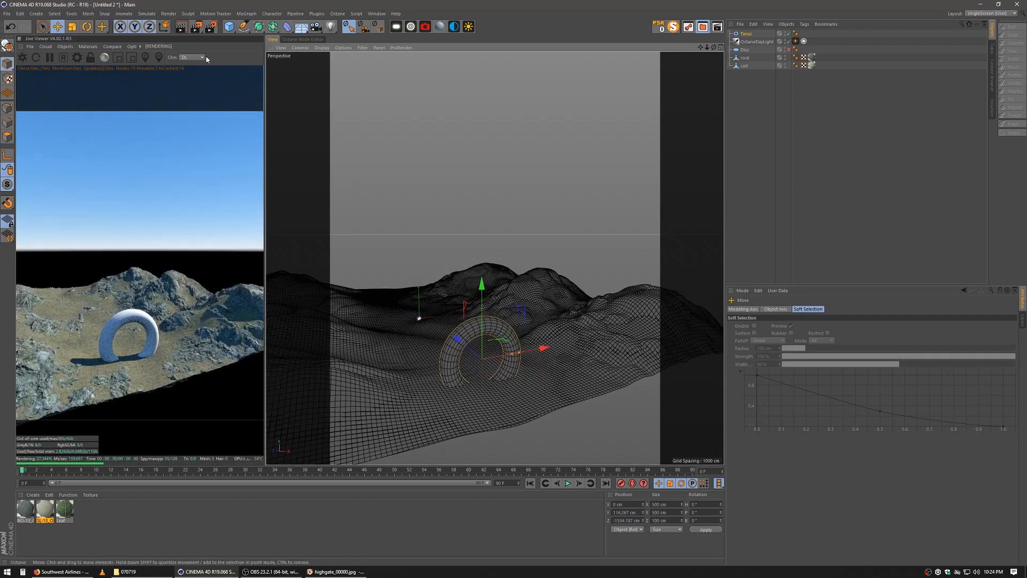
Scale the torus uniformly to about 1230 cm across so it forms a large arch over the terrain
{"action": "left_click", "coordinate": [70, 27]}
{"action": "left_click_drag", "start_coordinate": [438, 382], "coordinate": [646, 354]}
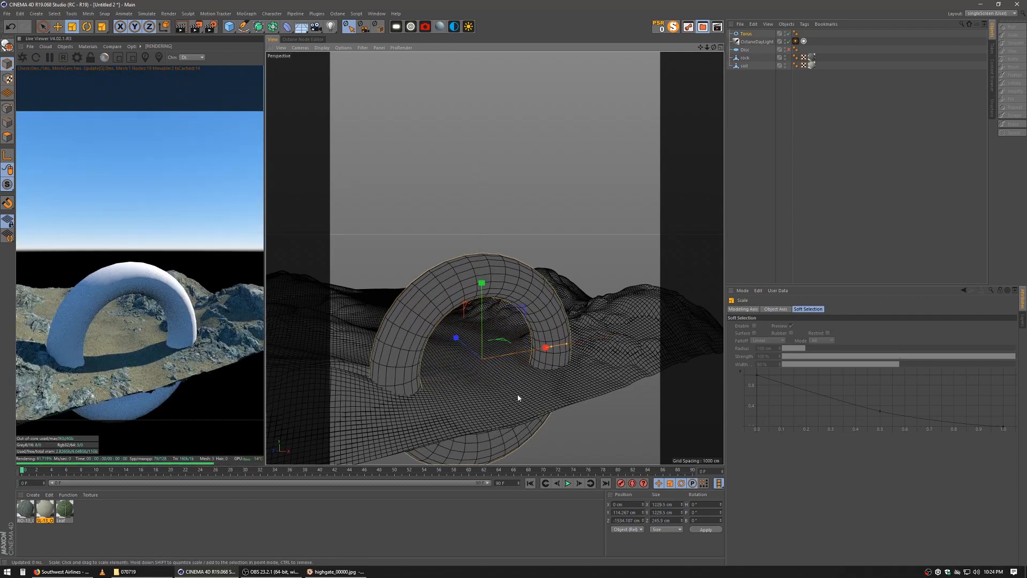
{"action": "middle_click_drag", "start_coordinate": [518, 394], "coordinate": [544, 381], "text": "alt"}
{"action": "mouse_move", "coordinate": [545, 381]}
{"action": "left_mouse_down", "text": "alt"}
{"action": "mouse_move", "coordinate": [538, 386]}
{"action": "mouse_move", "coordinate": [543, 377]}
{"action": "left_mouse_up", "text": "alt"}
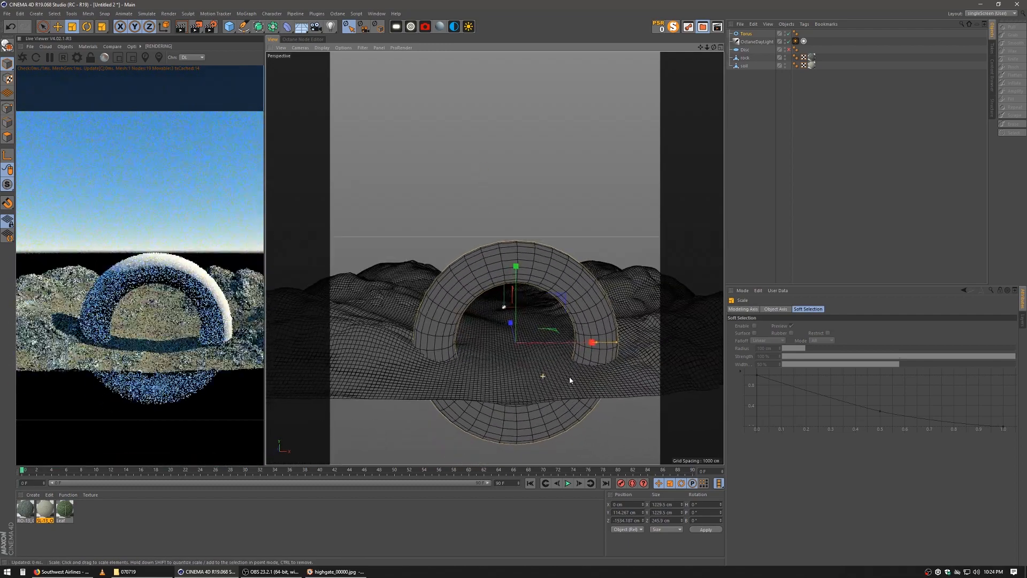
Try to raise the rock terrain around both feet of the torus arch with the Pull sculpting brush
{"action": "left_click", "coordinate": [747, 58]}
{"action": "left_click", "coordinate": [1008, 26]}
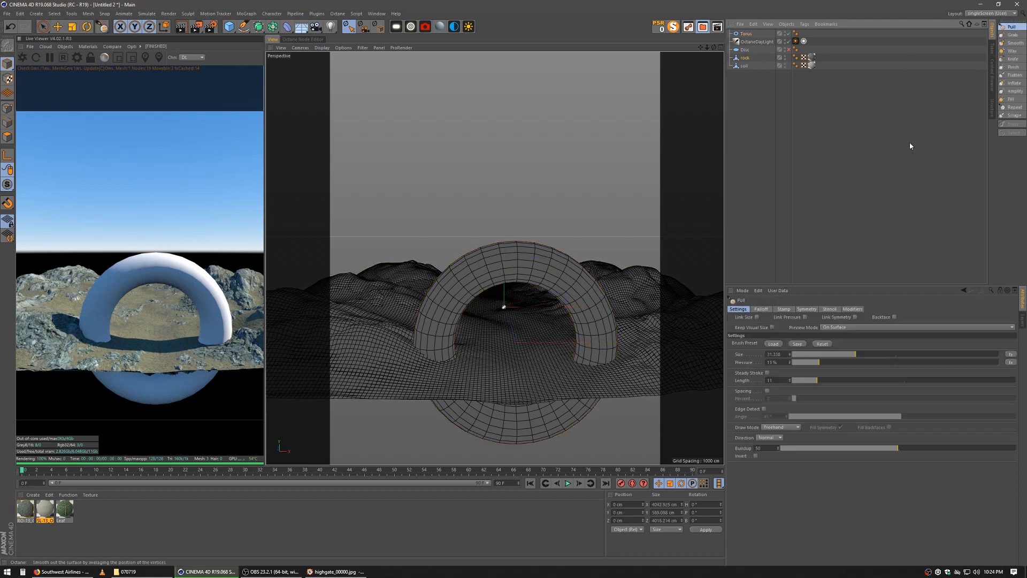
{"action": "left_click_drag", "start_coordinate": [584, 366], "coordinate": [598, 360]}
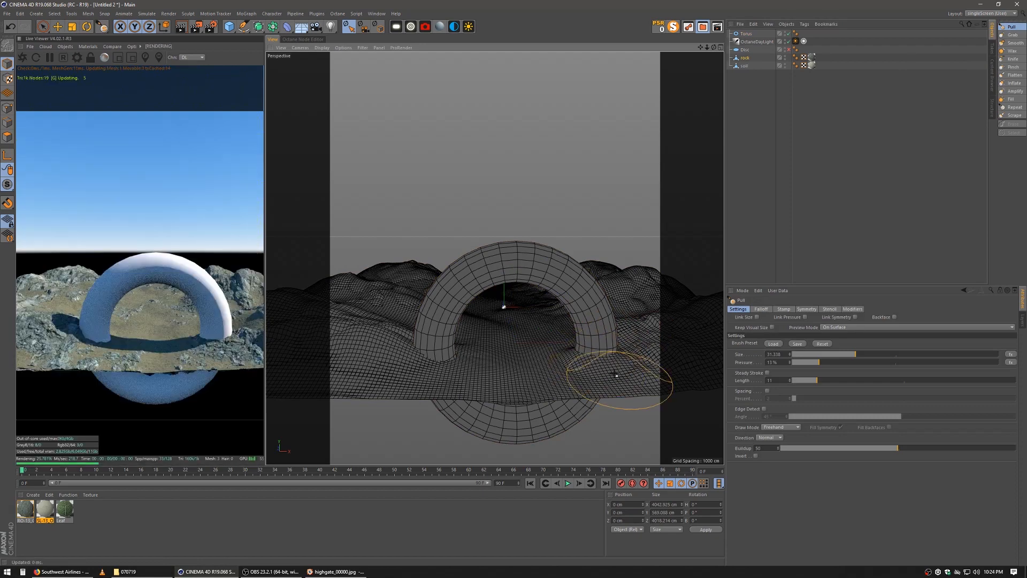
{"action": "left_click_drag", "start_coordinate": [429, 354], "coordinate": [448, 362]}
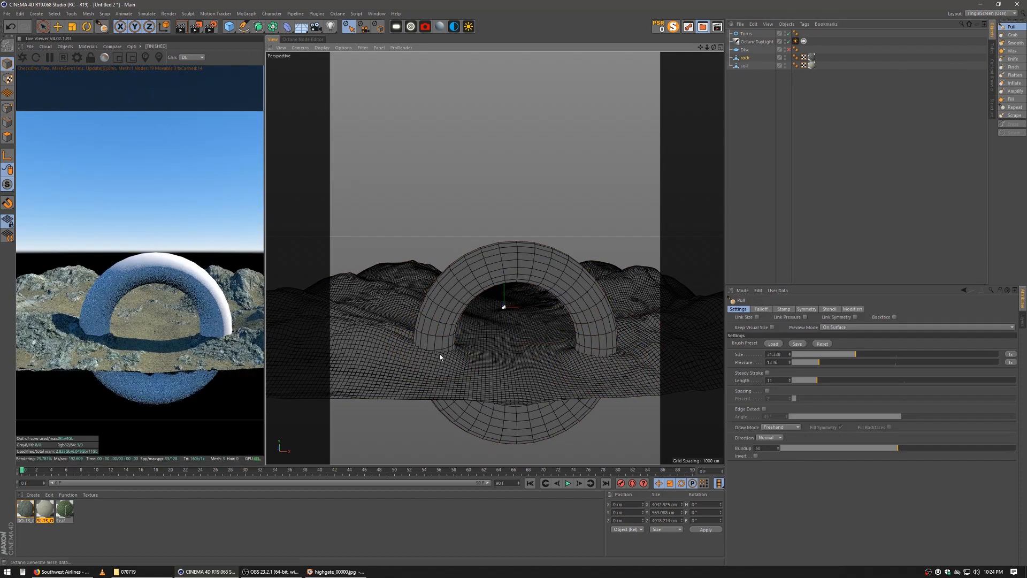
{"action": "left_click_drag", "start_coordinate": [567, 345], "coordinate": [495, 360], "text": "alt"}
{"action": "middle_click_drag", "start_coordinate": [492, 258], "coordinate": [472, 289], "text": "alt"}
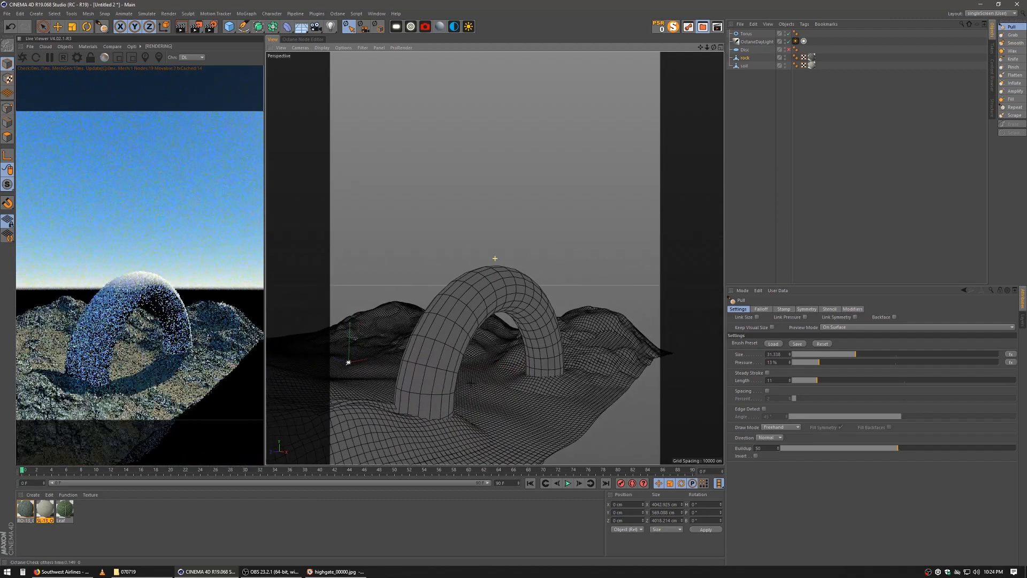
{"action": "left_click_drag", "start_coordinate": [492, 383], "coordinate": [510, 382], "text": "alt"}
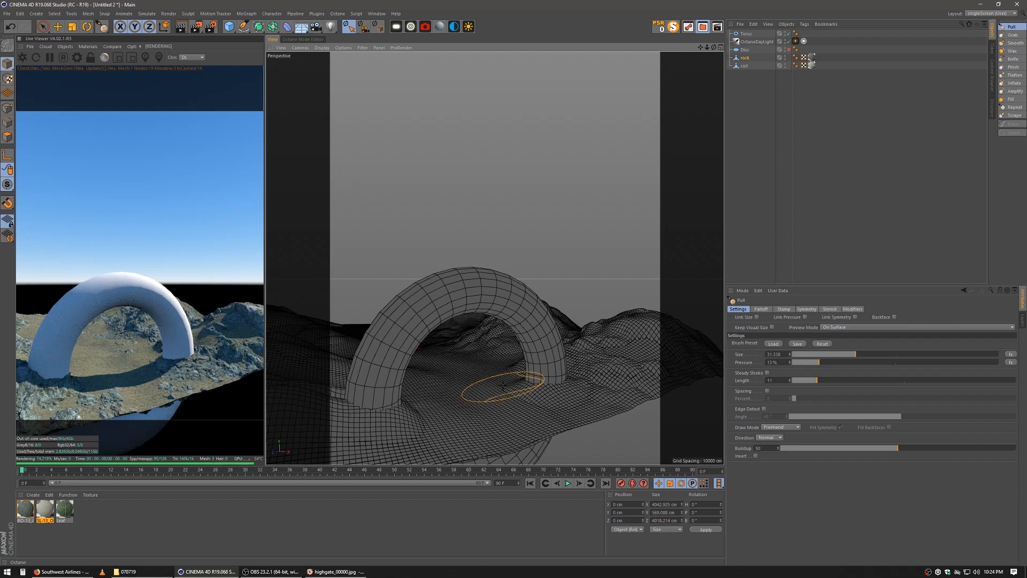
{"action": "key", "text": "ctrl+z"}
{"action": "key", "text": "ctrl+z"}
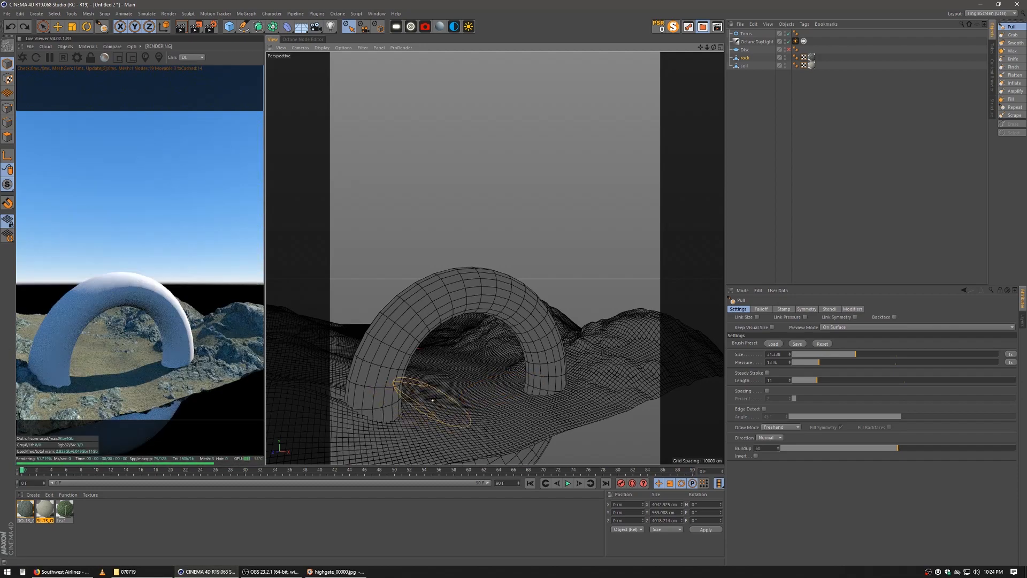
Set the torus to 80 ring segments and 35 pipe segments for a denser mesh
{"action": "mouse_move", "coordinate": [451, 388]}
{"action": "right_mouse_down", "text": "alt"}
{"action": "mouse_move", "coordinate": [478, 391]}
{"action": "mouse_move", "coordinate": [486, 368]}
{"action": "right_mouse_up", "text": "alt"}
{"action": "mouse_move", "coordinate": [486, 367]}
{"action": "middle_mouse_down", "text": "alt"}
{"action": "mouse_move", "coordinate": [551, 369]}
{"action": "mouse_move", "coordinate": [536, 358]}
{"action": "middle_mouse_up", "text": "alt"}
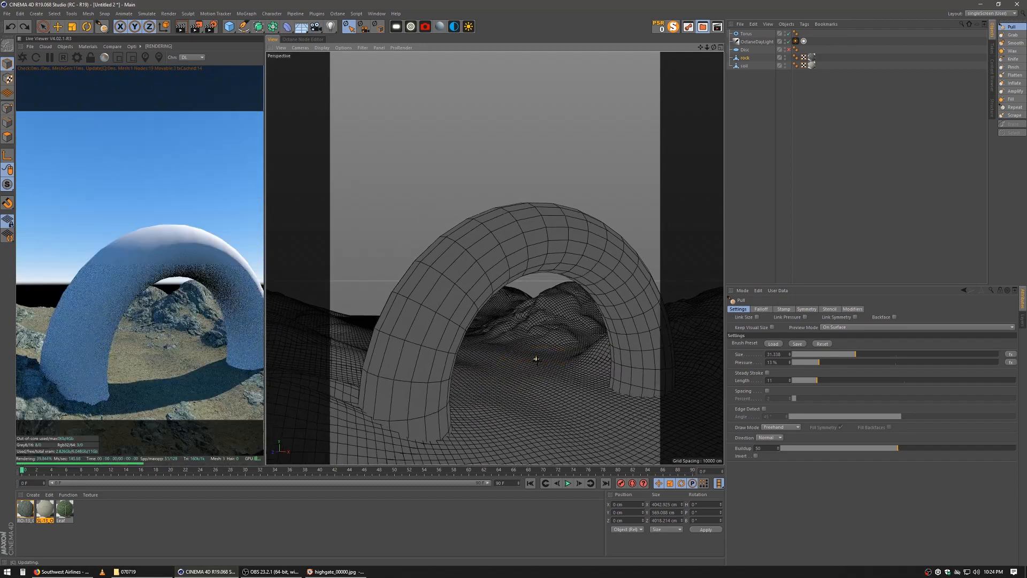
{"action": "left_click_drag", "start_coordinate": [536, 358], "coordinate": [530, 363], "text": "alt"}
{"action": "right_click_drag", "start_coordinate": [515, 364], "coordinate": [528, 369], "text": "alt"}
{"action": "middle_click_drag", "start_coordinate": [529, 370], "coordinate": [506, 372], "text": "alt"}
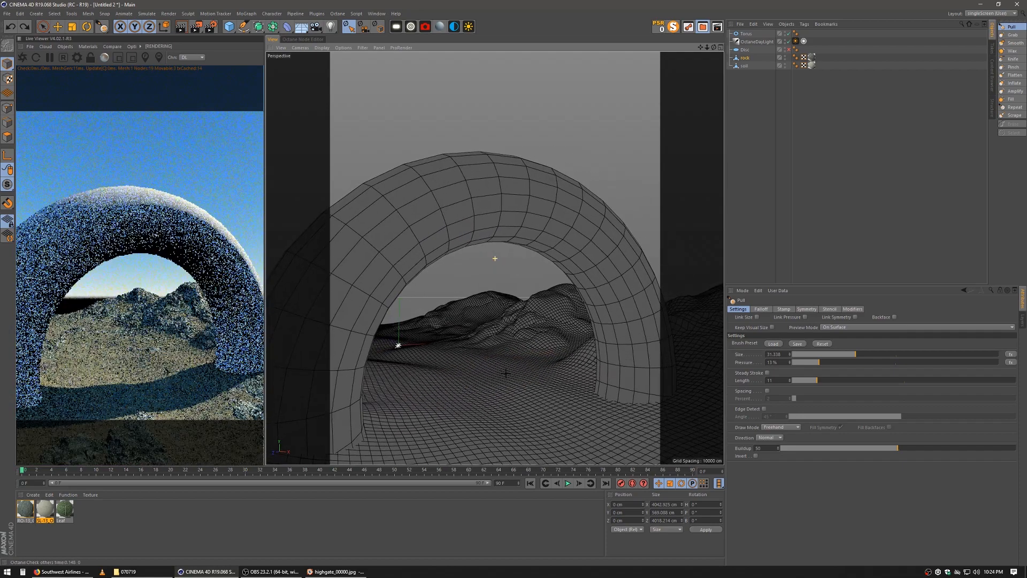
{"action": "right_click_drag", "start_coordinate": [505, 374], "coordinate": [490, 376], "text": "alt"}
{"action": "left_click", "coordinate": [744, 34]}
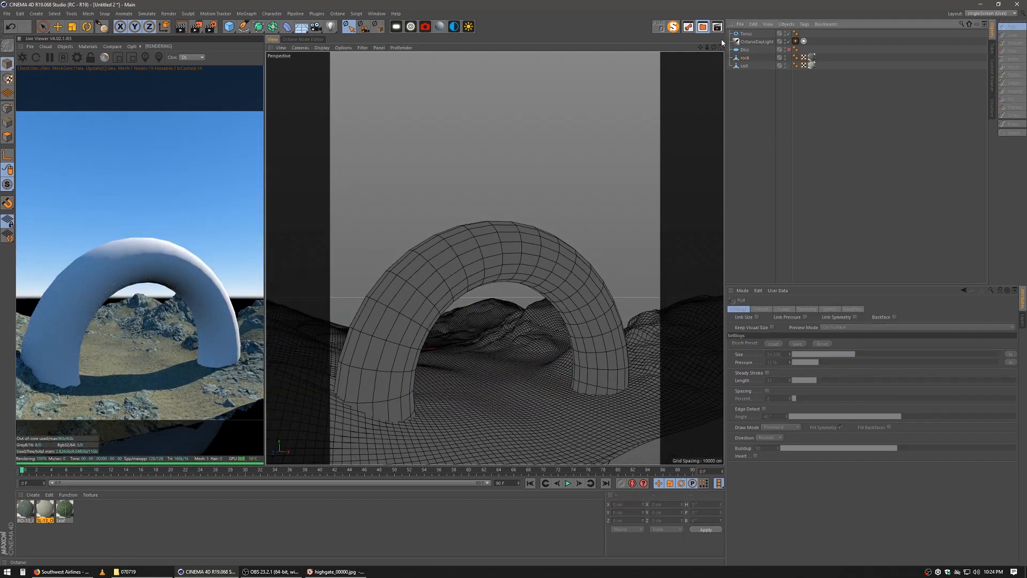
{"action": "double_click", "coordinate": [781, 334]}
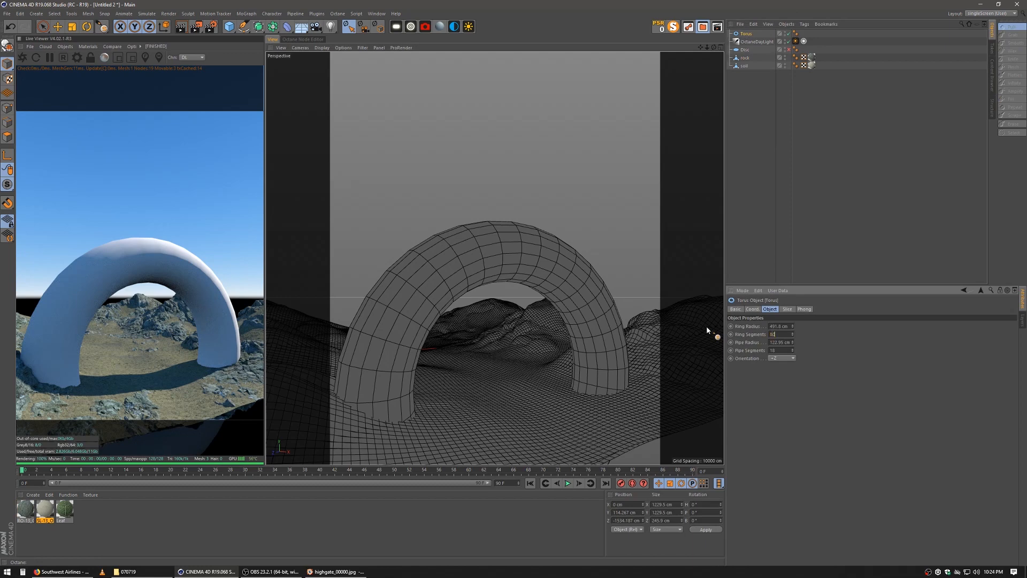
{"action": "key", "text": "Tab"}
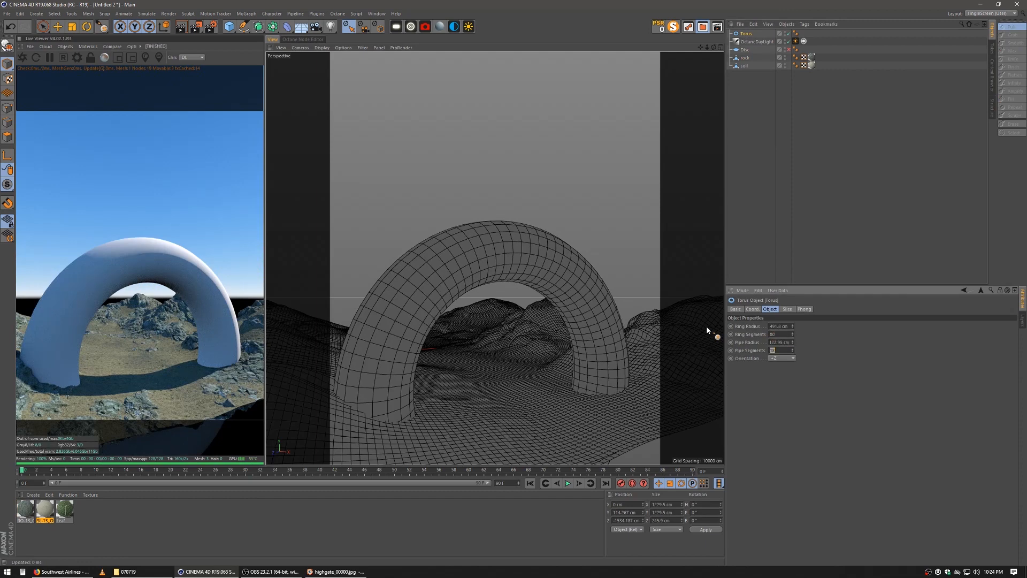
{"action": "type", "text": "35"}
{"action": "key", "text": "Return"}
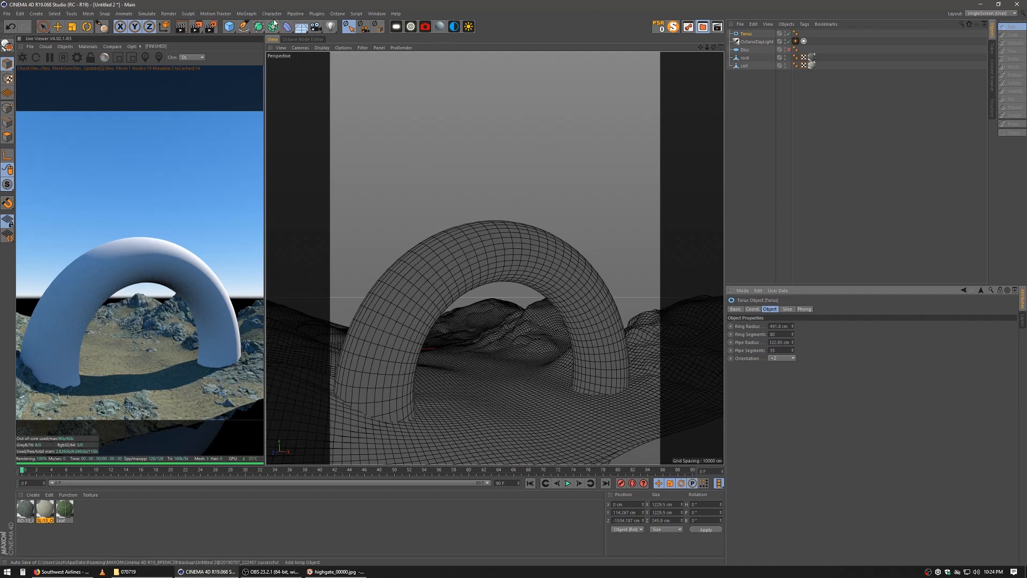
Add a Displacer deformer as a child of the torus and set its height to 150 cm
{"action": "left_click_drag", "start_coordinate": [290, 34], "coordinate": [335, 124]}
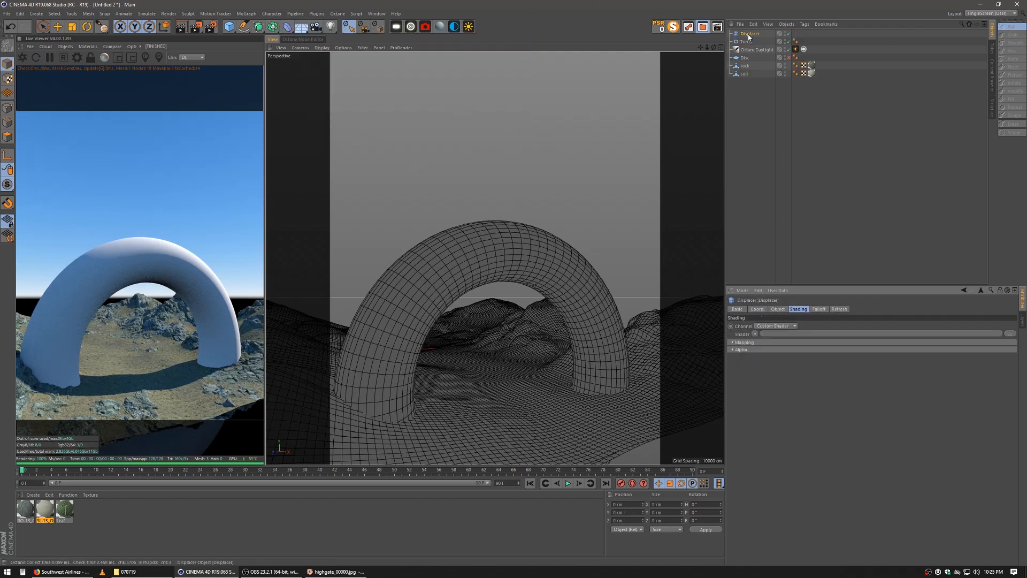
{"action": "left_click_drag", "start_coordinate": [749, 37], "coordinate": [747, 43]}
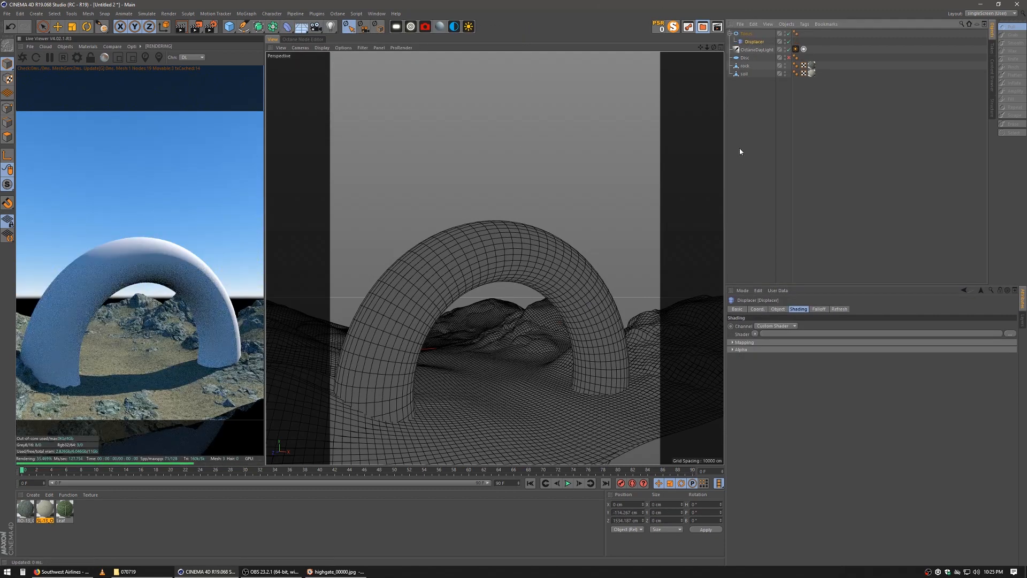
{"action": "left_click", "coordinate": [777, 308]}
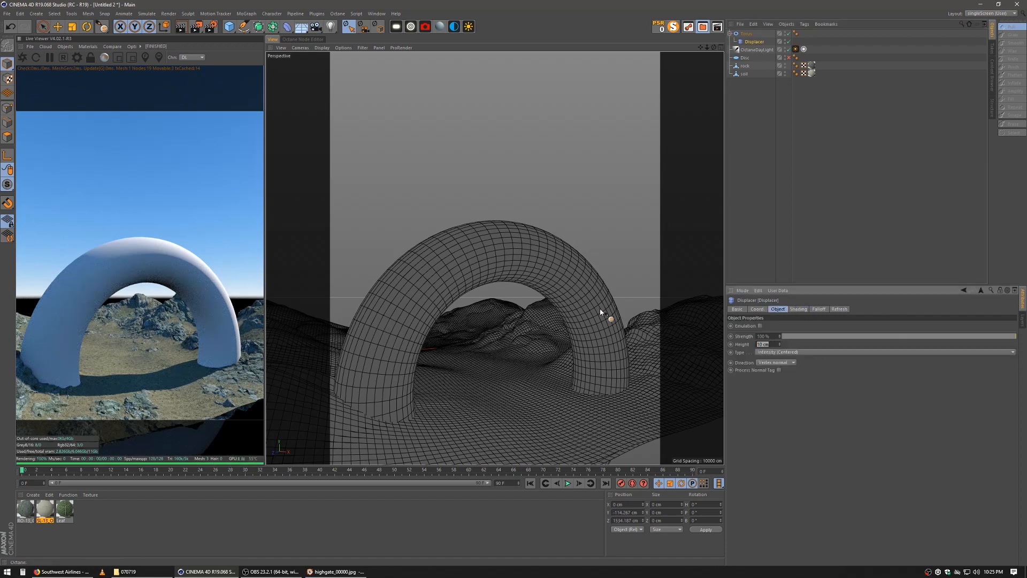
{"action": "type", "text": "150"}
{"action": "key", "text": "Return"}
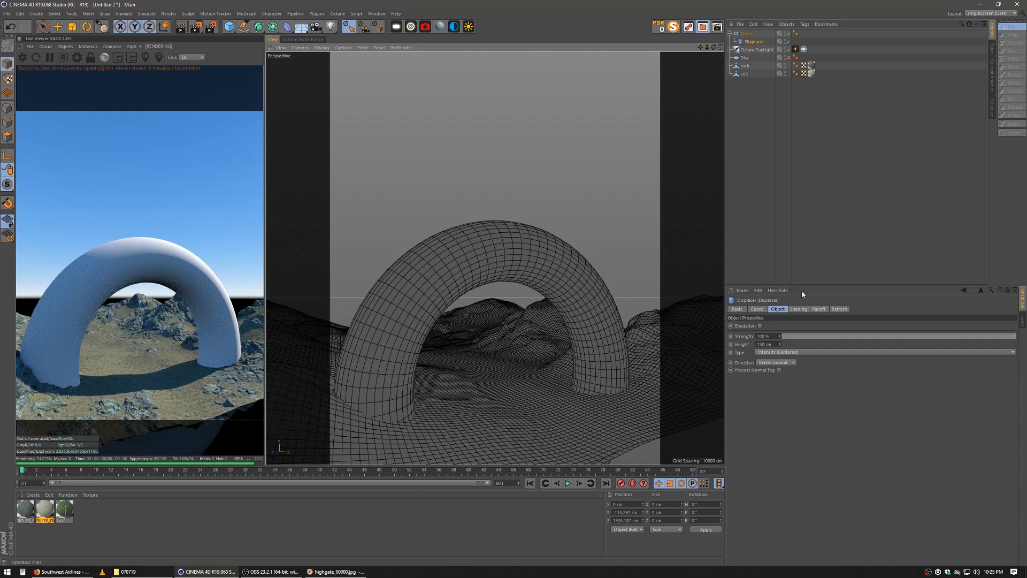
Load a Noise shader into the Displacer and set it to Turbulence with a global scale of 4000%
{"action": "left_click", "coordinate": [798, 309]}
{"action": "left_click", "coordinate": [756, 333]}
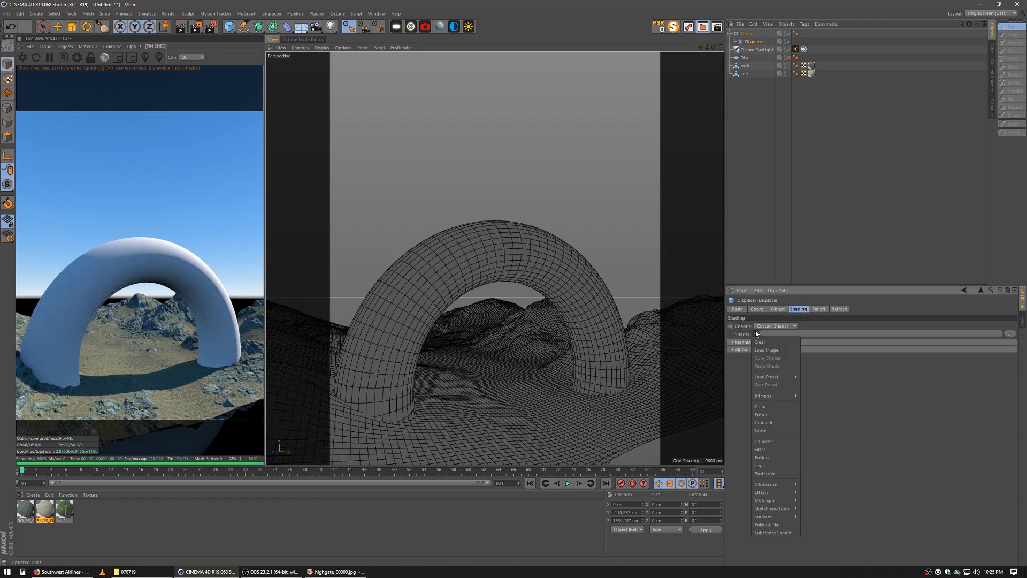
{"action": "left_click", "coordinate": [771, 429]}
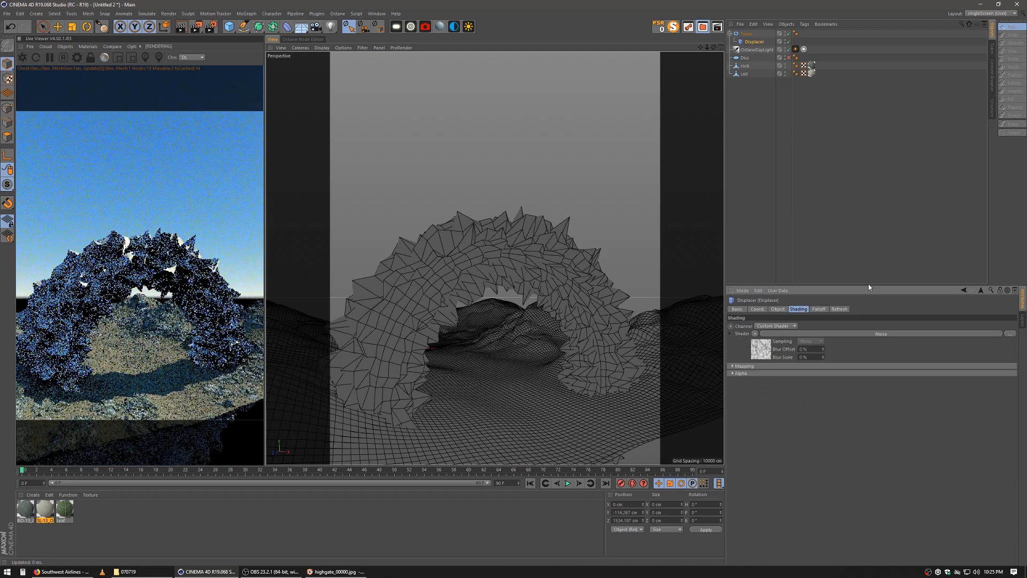
{"action": "left_click", "coordinate": [757, 348]}
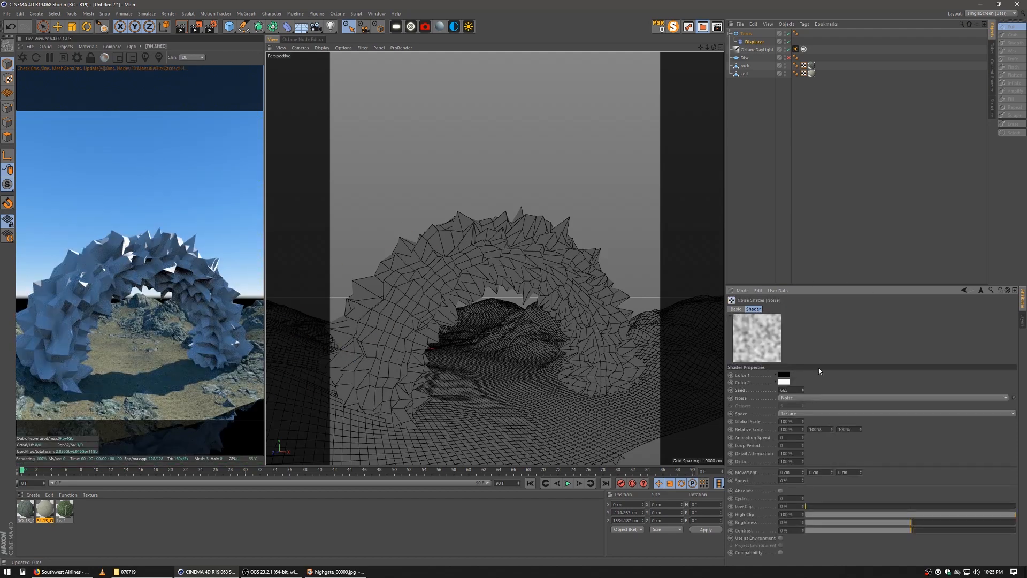
{"action": "left_click", "coordinate": [802, 399]}
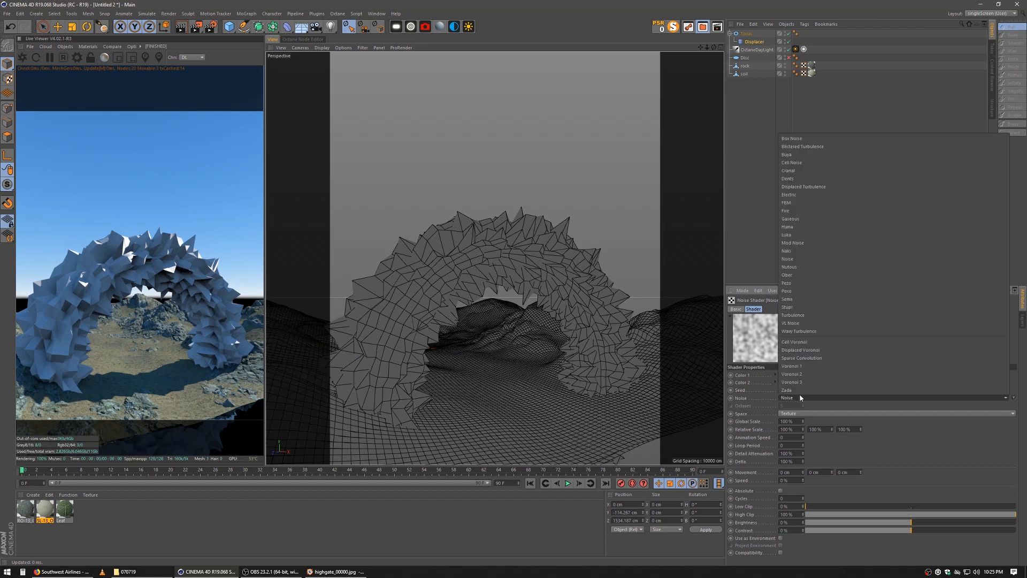
{"action": "left_click", "coordinate": [832, 316]}
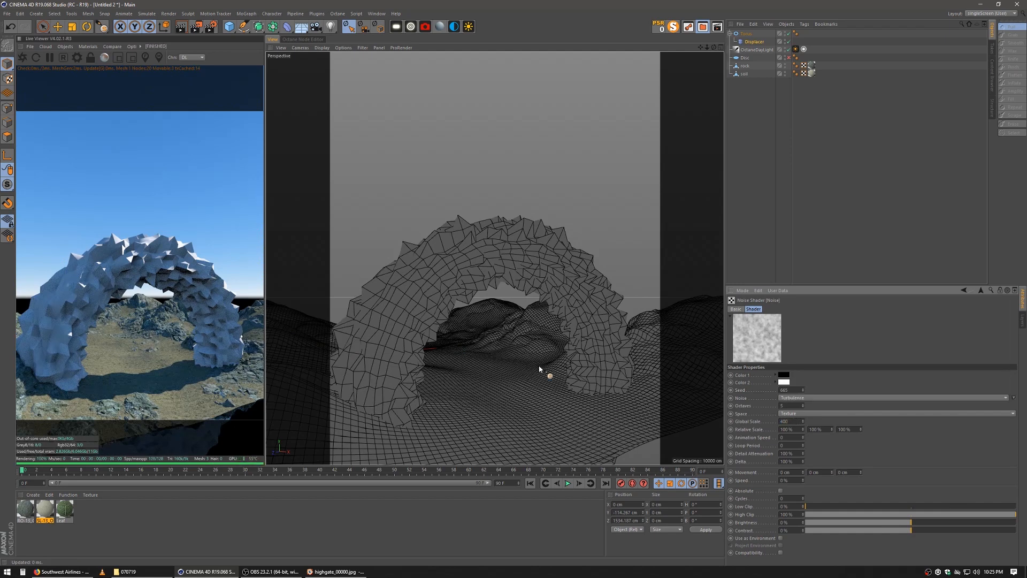
{"action": "key", "text": "Return"}
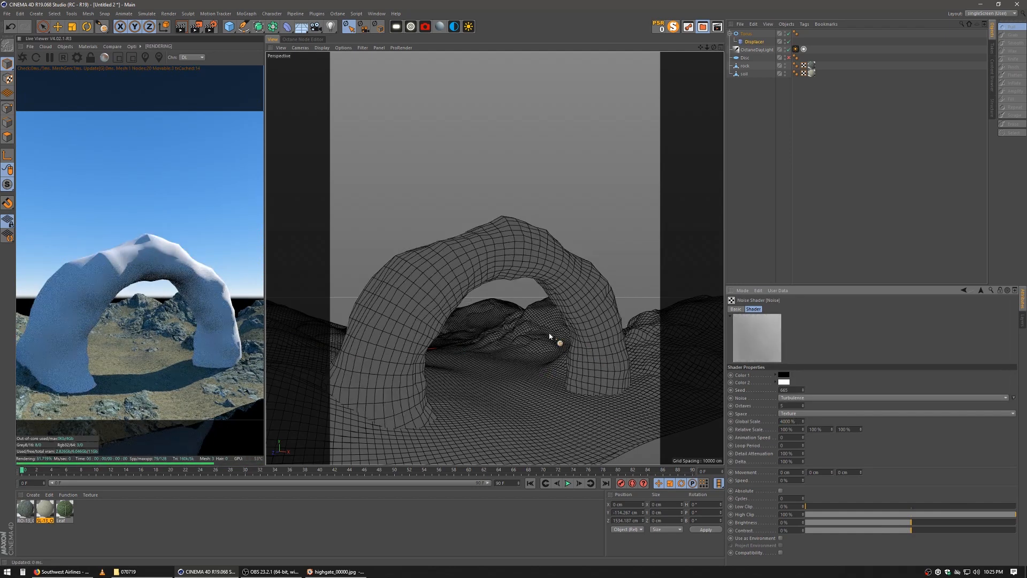
Apply the RO-13_Octane rock material to the torus and set its tiling to 3 in U and 1.5 in V
{"action": "left_click_drag", "start_coordinate": [553, 317], "coordinate": [605, 326], "text": "alt"}
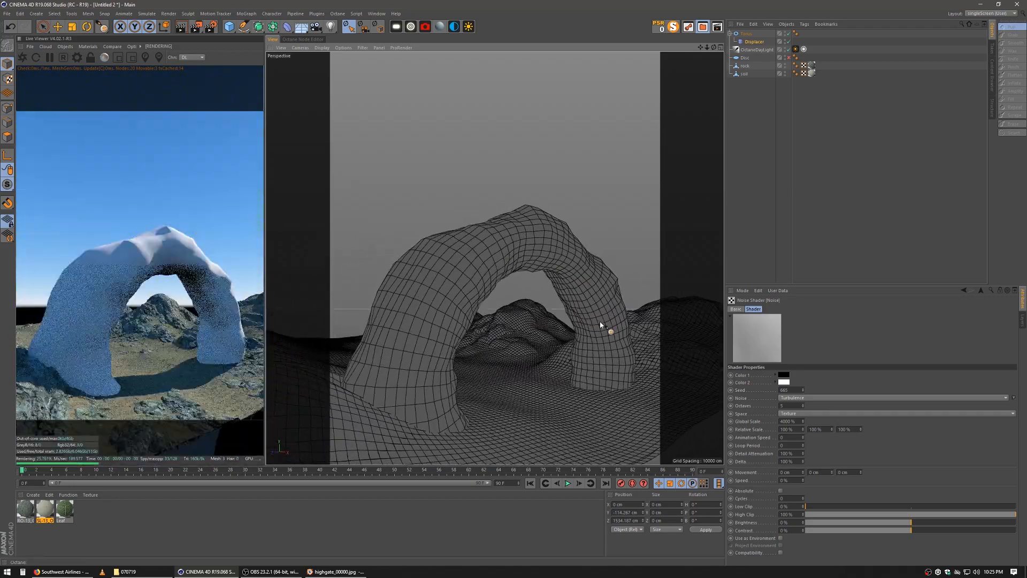
{"action": "left_click", "coordinate": [48, 525]}
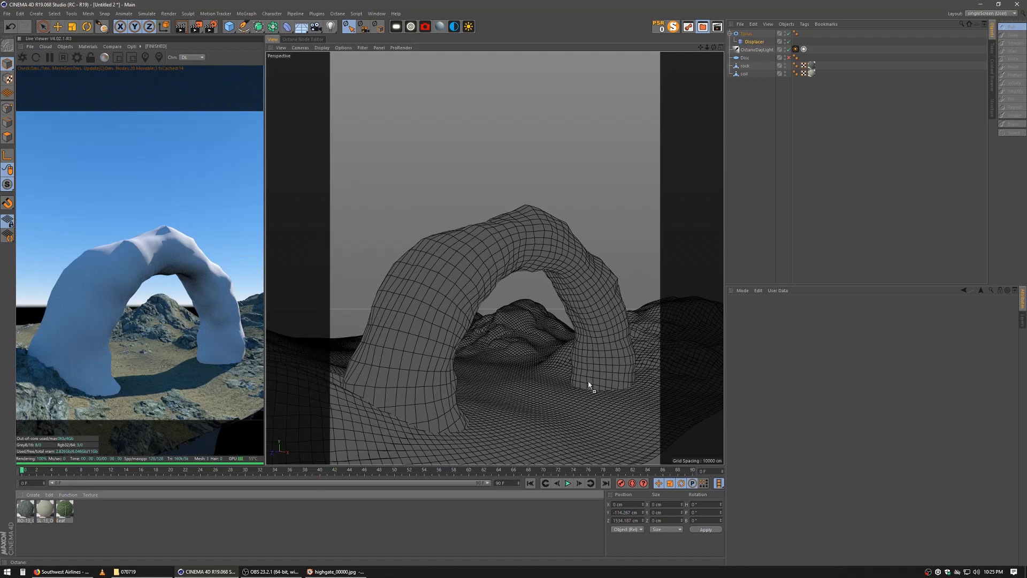
{"action": "left_click_drag", "start_coordinate": [747, 35], "coordinate": [747, 34]}
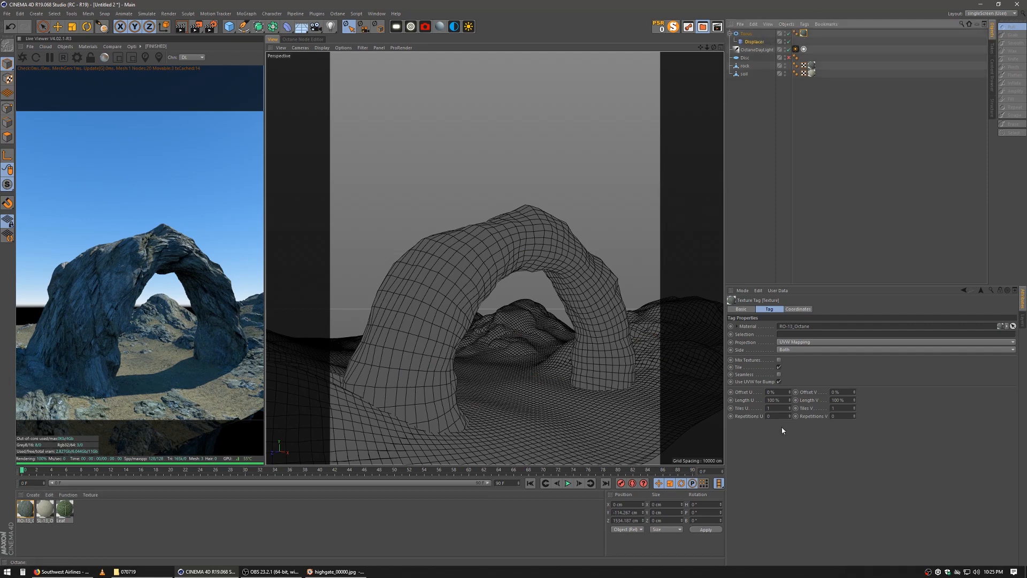
{"action": "left_click", "coordinate": [781, 408]}
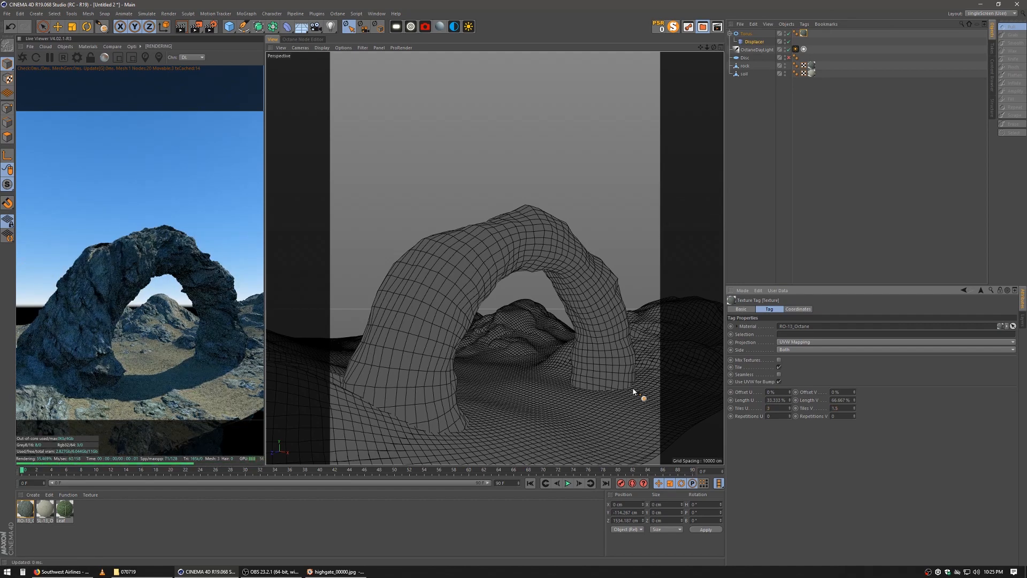
Lower the torus so the arch sits deeper in the terrain, with its Y position at about 38 cm
{"action": "mouse_move", "coordinate": [550, 310]}
{"action": "left_mouse_down", "text": "alt"}
{"action": "mouse_move", "coordinate": [566, 337]}
{"action": "mouse_move", "coordinate": [547, 320]}
{"action": "mouse_move", "coordinate": [550, 303]}
{"action": "mouse_move", "coordinate": [525, 293]}
{"action": "mouse_move", "coordinate": [544, 302]}
{"action": "left_mouse_up", "text": "alt"}
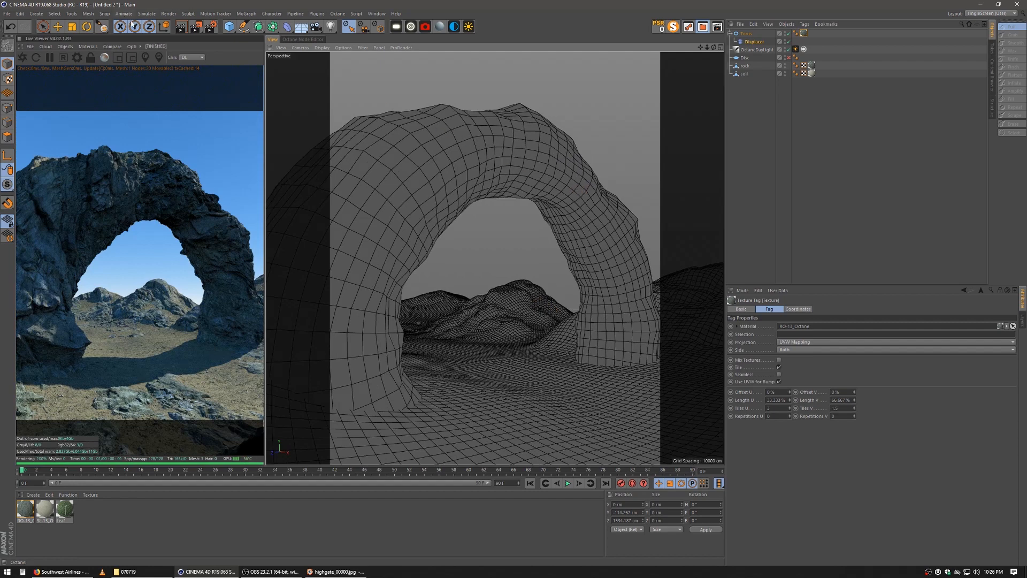
{"action": "left_click", "coordinate": [57, 26]}
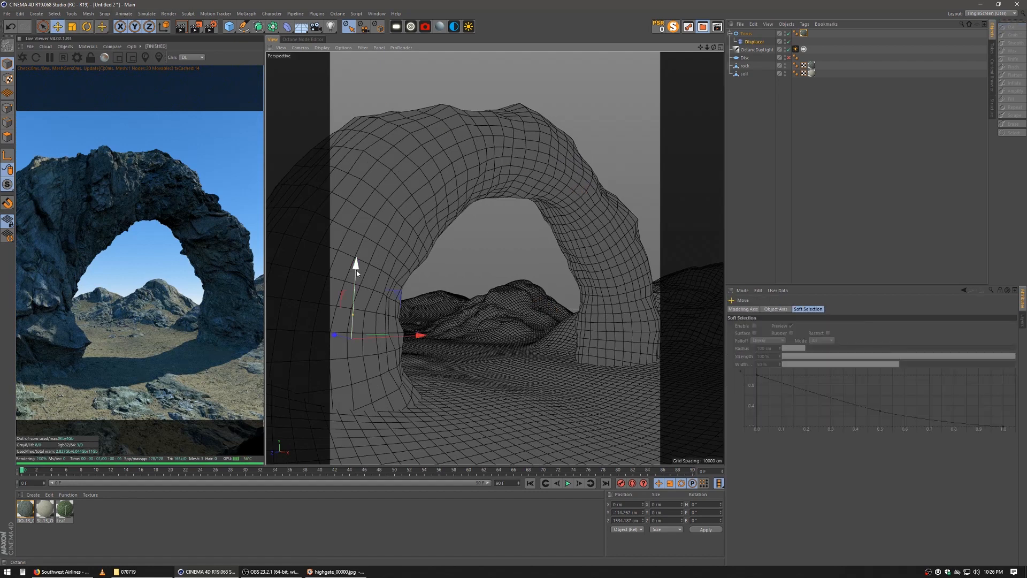
{"action": "left_click_drag", "start_coordinate": [356, 271], "coordinate": [355, 274]}
{"action": "left_click", "coordinate": [518, 159]}
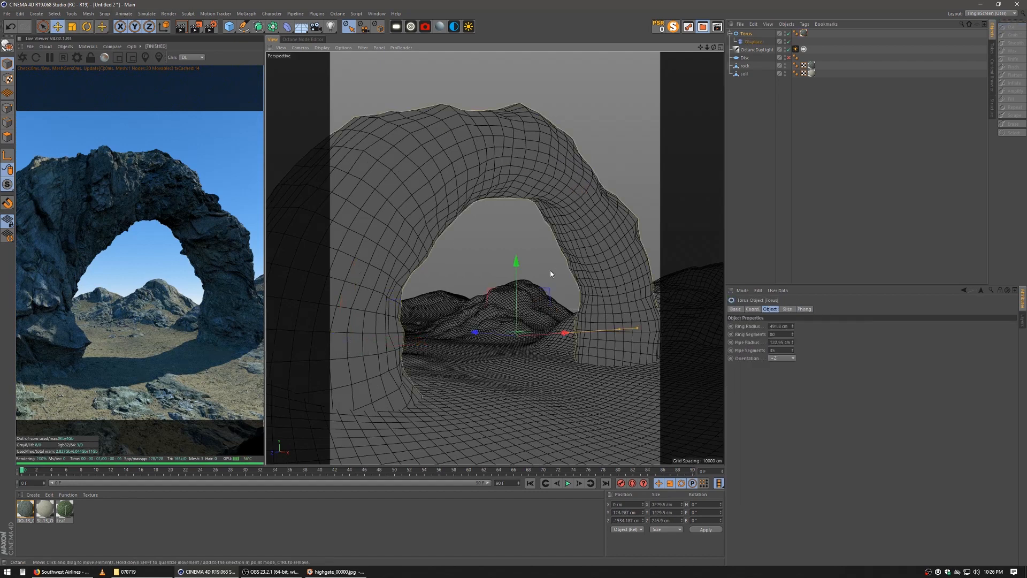
{"action": "left_click_drag", "start_coordinate": [516, 262], "coordinate": [516, 294]}
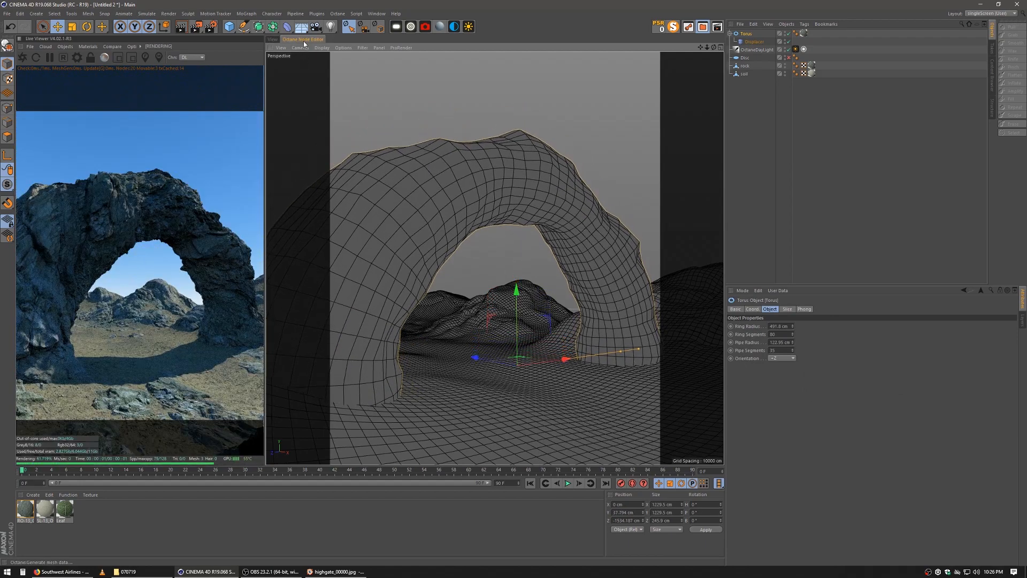
Set the displacement amount of the RO-13_Octane rock material to 100 cm
{"action": "left_click", "coordinate": [303, 40]}
{"action": "left_click", "coordinate": [21, 511]}
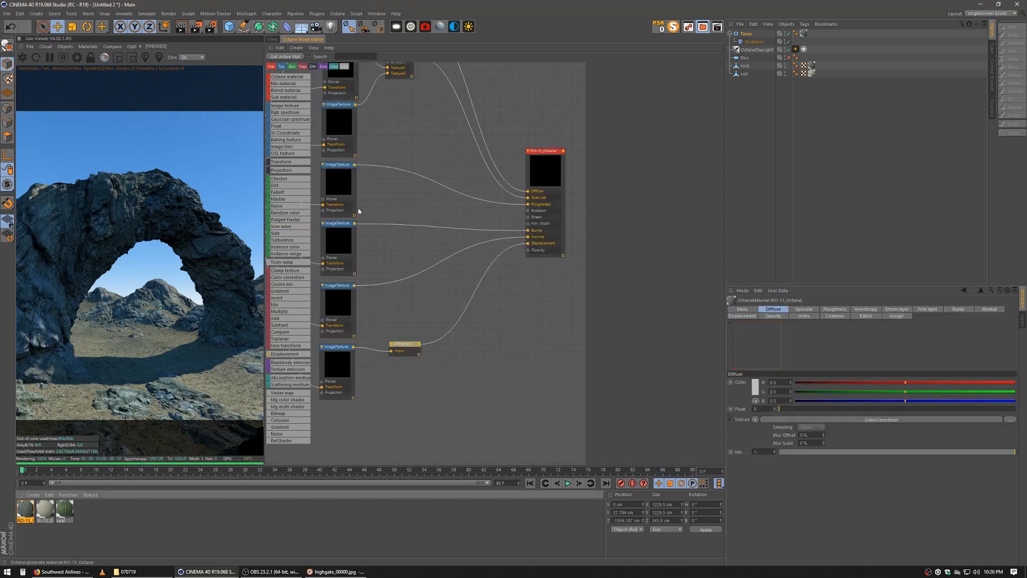
{"action": "left_click", "coordinate": [408, 348]}
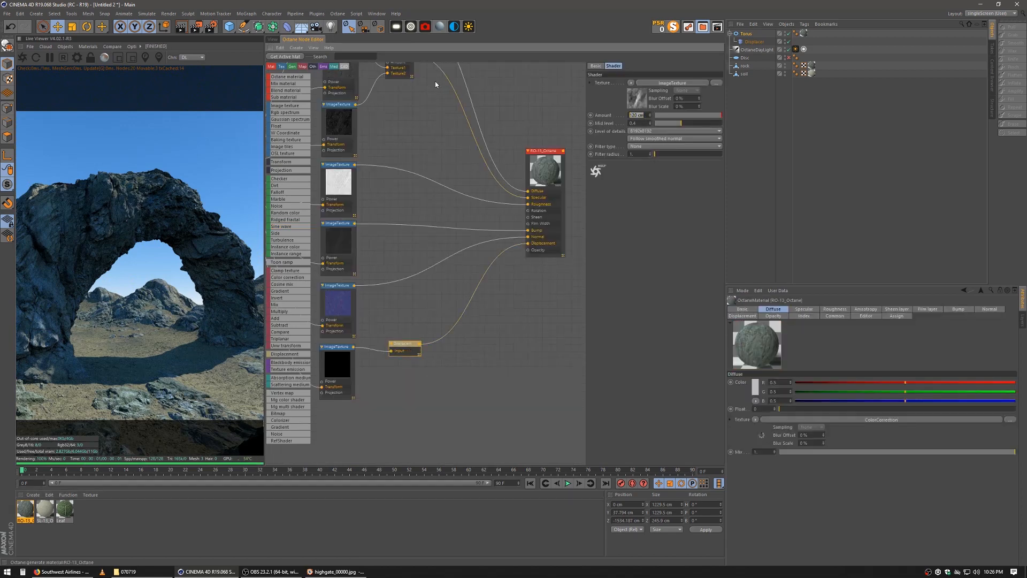
{"action": "key", "text": "Return"}
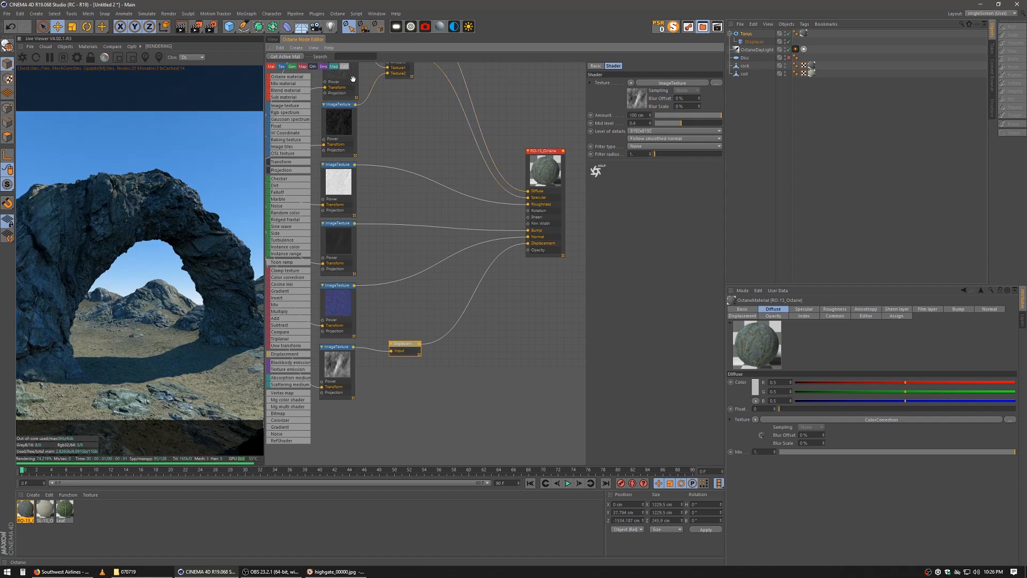
{"action": "left_click", "coordinate": [274, 40]}
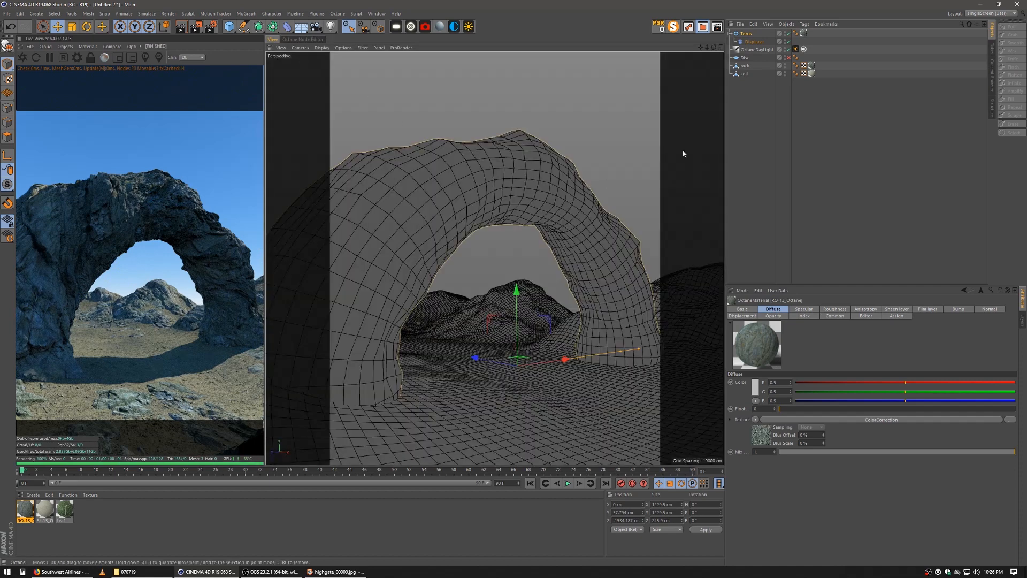
Rotate the OctaneDayLight so sunlight falls on the camera-facing side of the arch
{"action": "left_click", "coordinate": [750, 50]}
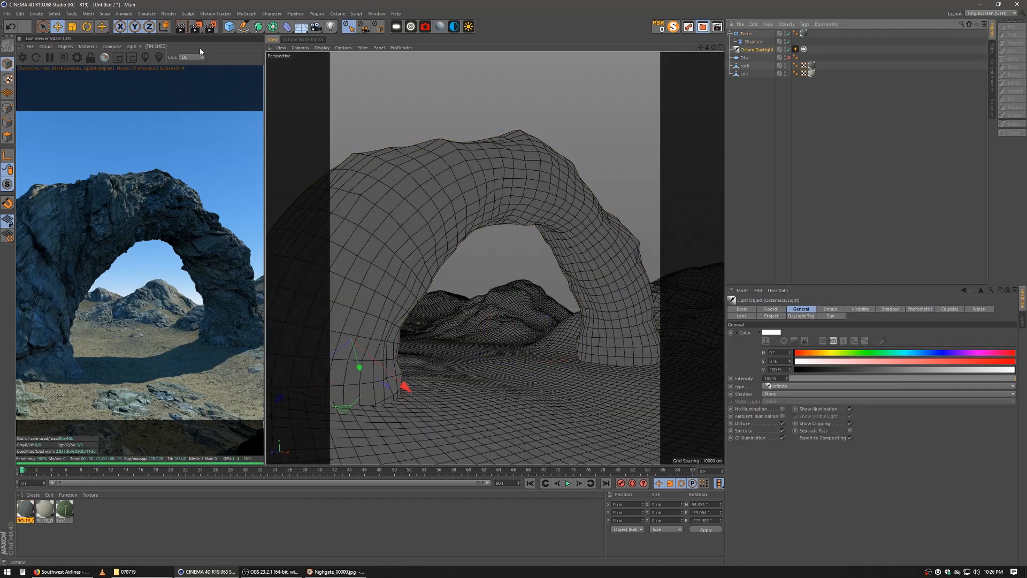
{"action": "mouse_move", "coordinate": [492, 310]}
{"action": "right_mouse_down", "text": "alt"}
{"action": "mouse_move", "coordinate": [475, 315]}
{"action": "mouse_move", "coordinate": [482, 310]}
{"action": "right_mouse_up", "text": "alt"}
{"action": "left_click", "coordinate": [87, 27]}
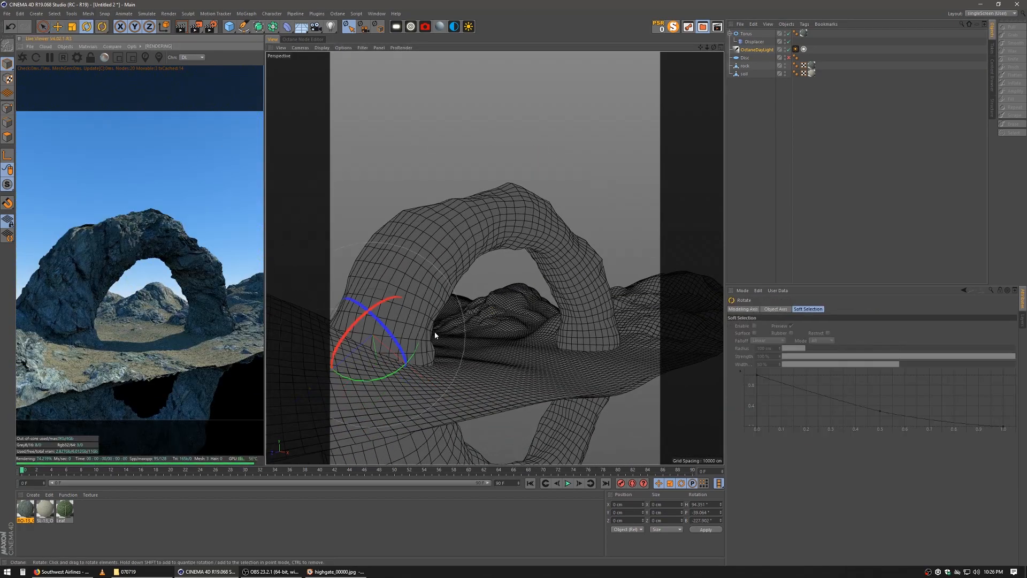
{"action": "left_click_drag", "start_coordinate": [435, 334], "coordinate": [371, 338]}
Rotate the torus around its ring axis to a bank angle of about -108° to vary the arch's shape
{"action": "left_click", "coordinate": [498, 371]}
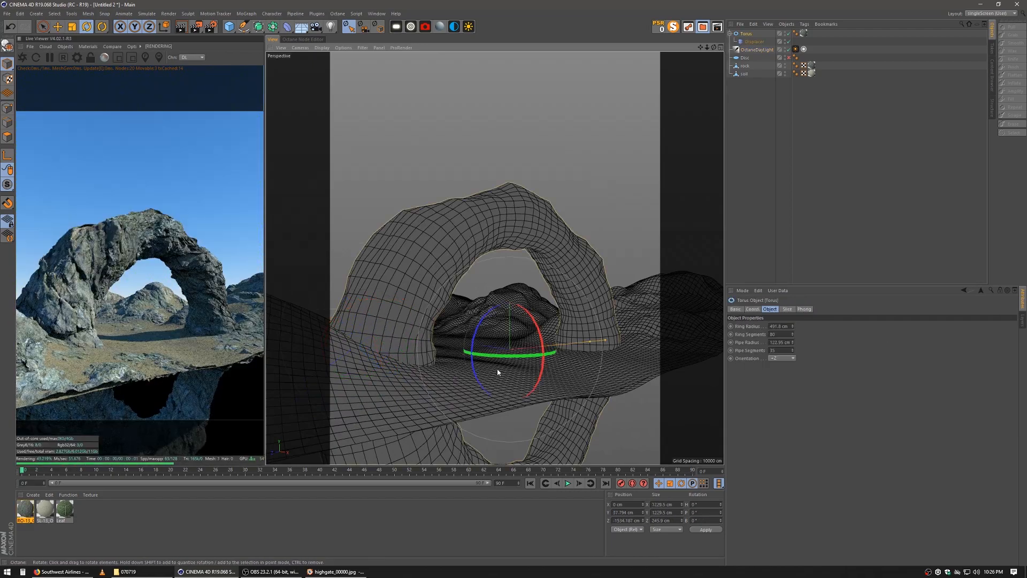
{"action": "left_click_drag", "start_coordinate": [479, 338], "coordinate": [464, 364]}
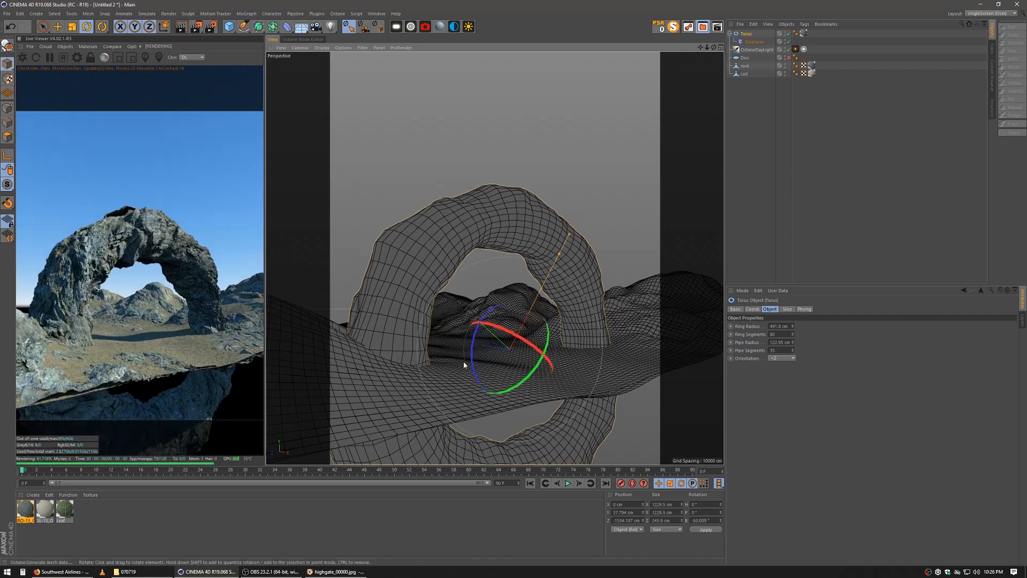
{"action": "left_click_drag", "start_coordinate": [487, 316], "coordinate": [473, 368]}
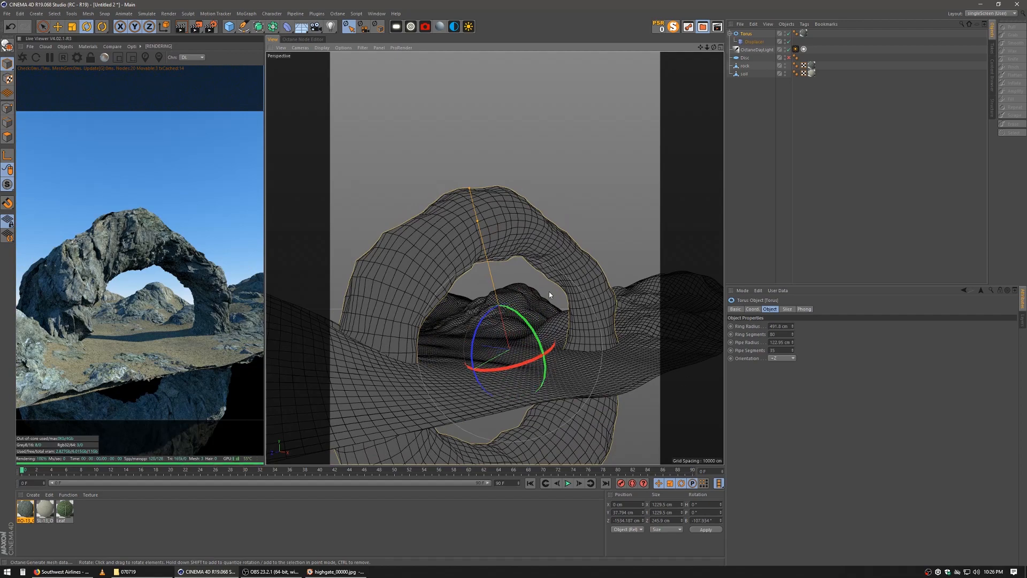
Move the torus farther back along its Z axis to a Z position of about -1392 cm
{"action": "scroll", "coordinate": [557, 294], "scroll_direction": "up", "scroll_amount": 5}
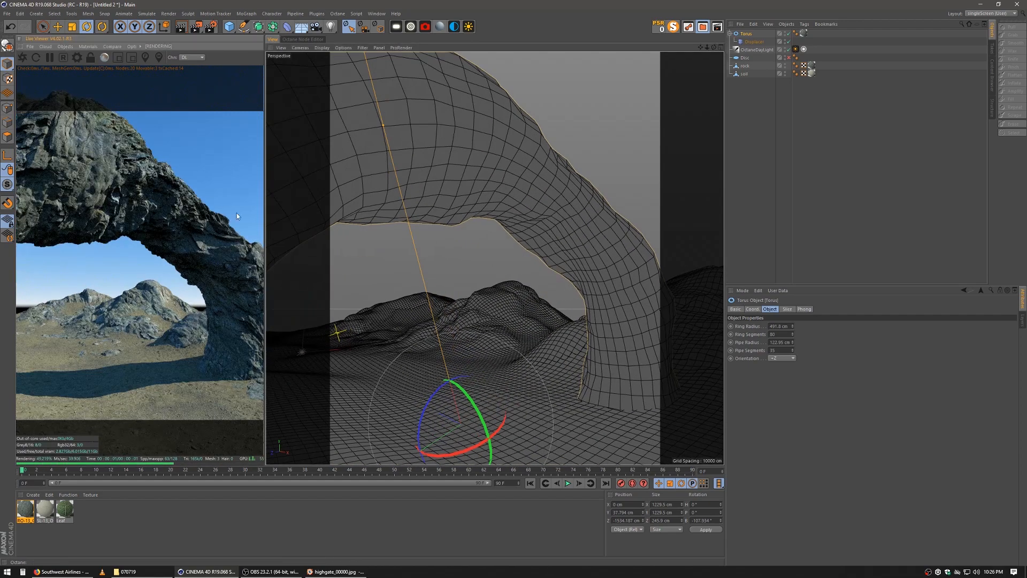
{"action": "middle_click_drag", "start_coordinate": [298, 235], "coordinate": [320, 243], "text": "alt"}
{"action": "mouse_move", "coordinate": [379, 253]}
{"action": "middle_mouse_down", "text": "alt"}
{"action": "mouse_move", "coordinate": [493, 240]}
{"action": "mouse_move", "coordinate": [532, 214]}
{"action": "middle_mouse_up", "text": "alt"}
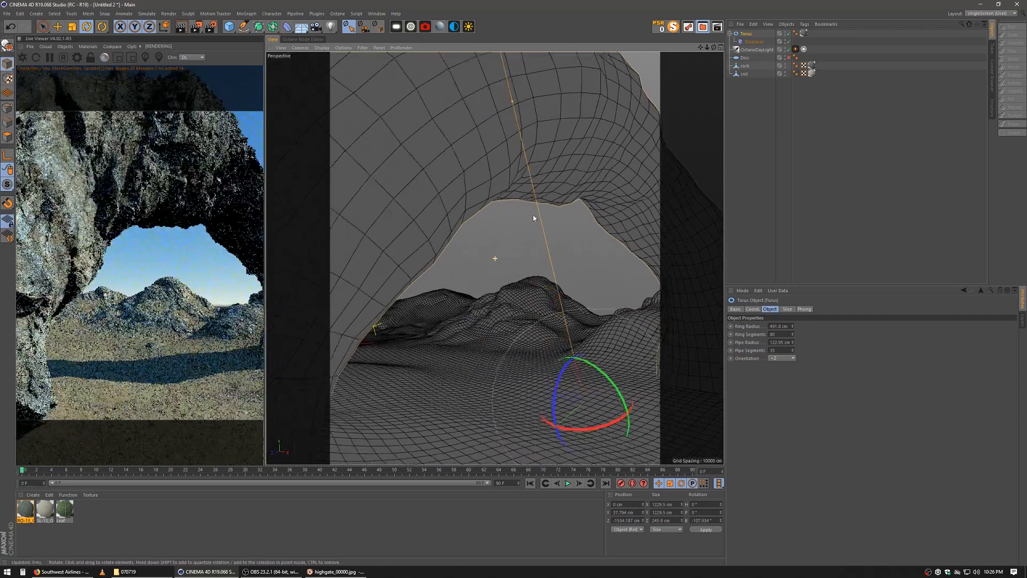
{"action": "middle_click_drag", "start_coordinate": [495, 256], "coordinate": [574, 258], "text": "alt"}
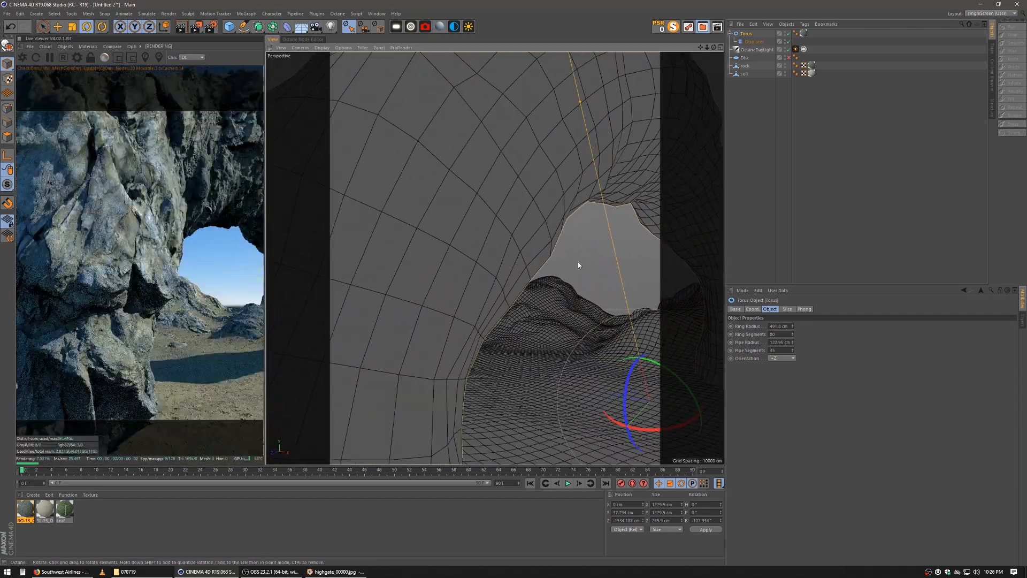
{"action": "left_click_drag", "start_coordinate": [486, 289], "coordinate": [542, 293], "text": "alt"}
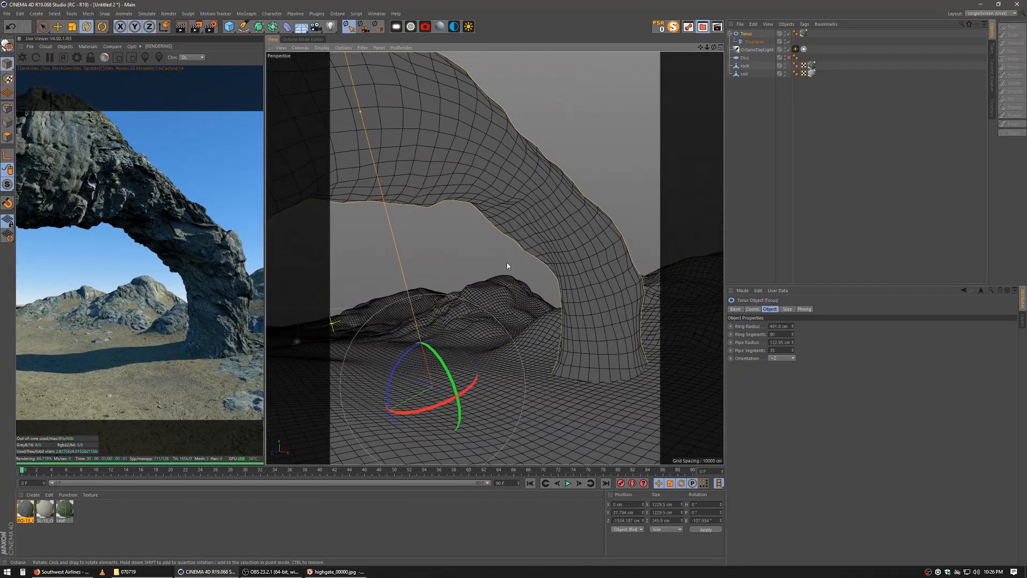
{"action": "left_click_drag", "start_coordinate": [505, 262], "coordinate": [558, 275], "text": "alt"}
{"action": "right_click_drag", "start_coordinate": [558, 272], "coordinate": [500, 273], "text": "alt"}
{"action": "left_click", "coordinate": [58, 27]}
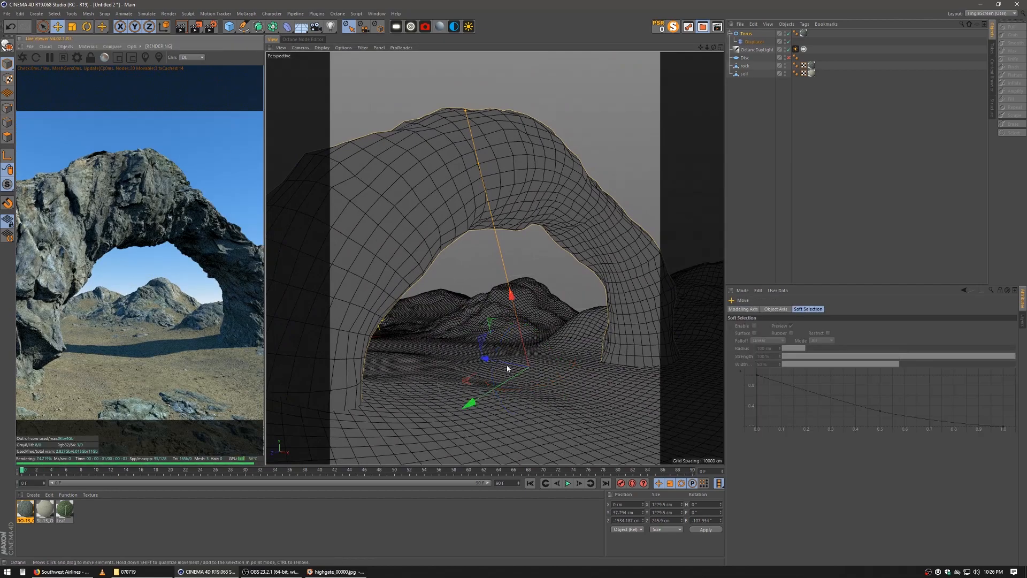
{"action": "left_click_drag", "start_coordinate": [491, 363], "coordinate": [486, 331]}
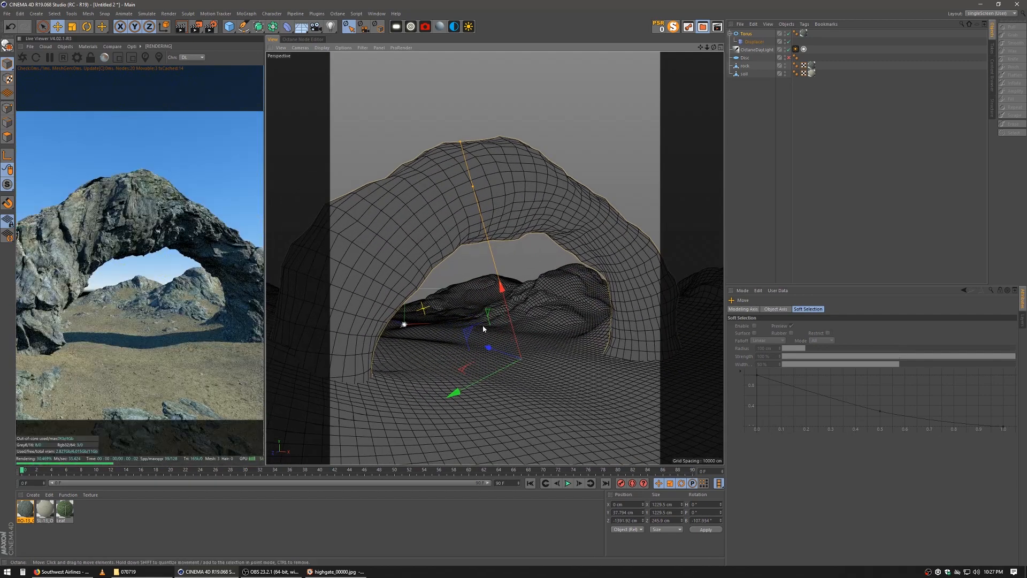
Scale the torus up uniformly to about 1608 cm wide and 322 cm deep
{"action": "scroll", "coordinate": [502, 337], "scroll_direction": "down", "scroll_amount": 10}
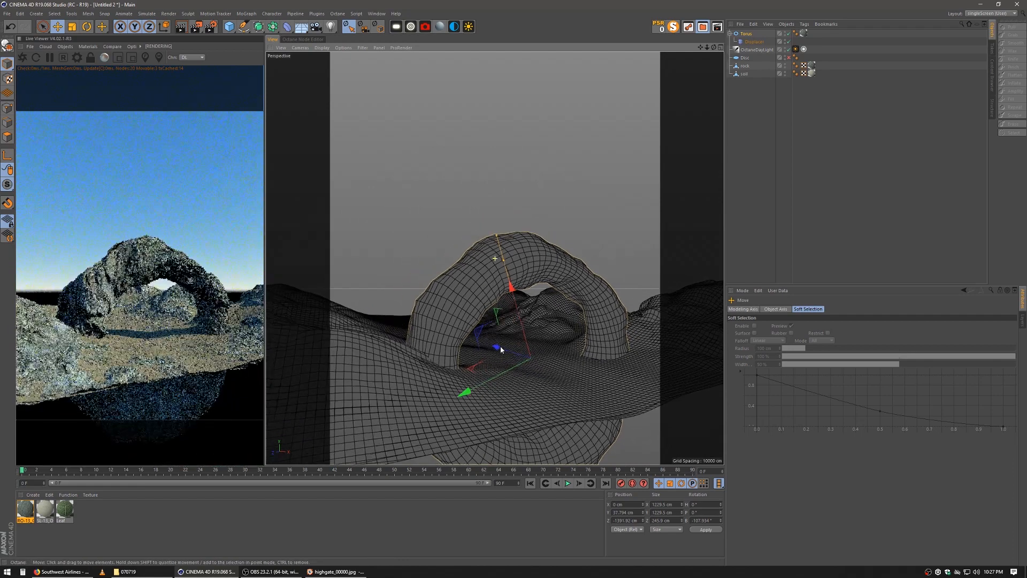
{"action": "scroll", "coordinate": [502, 349], "scroll_direction": "up", "scroll_amount": 1}
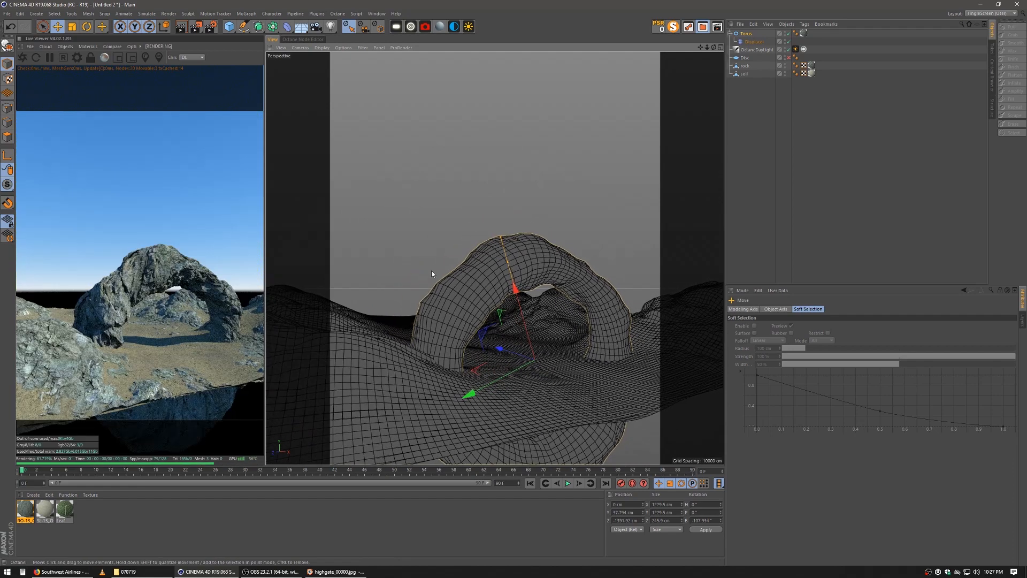
{"action": "key", "text": "t"}
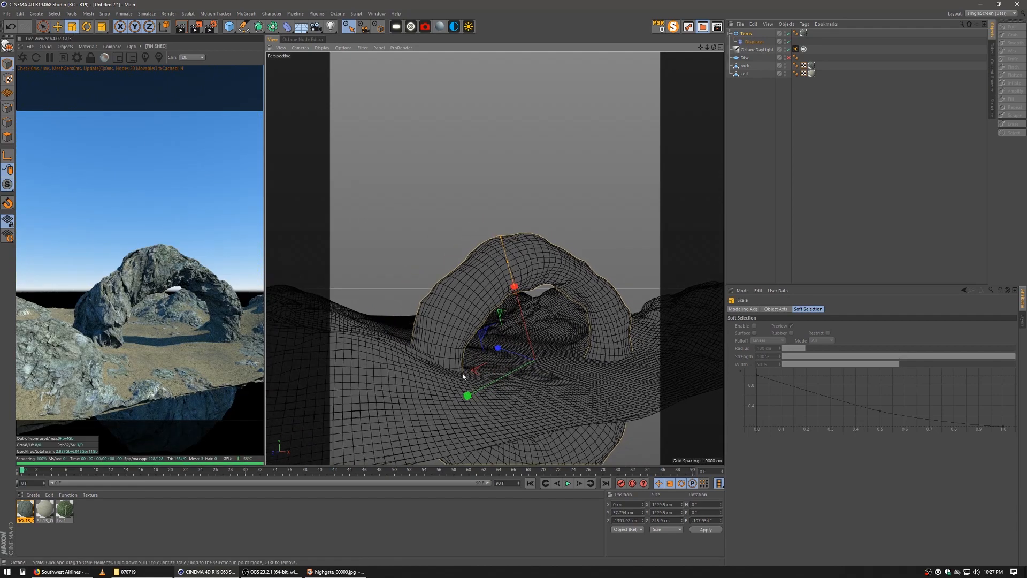
{"action": "left_click_drag", "start_coordinate": [481, 364], "coordinate": [573, 361]}
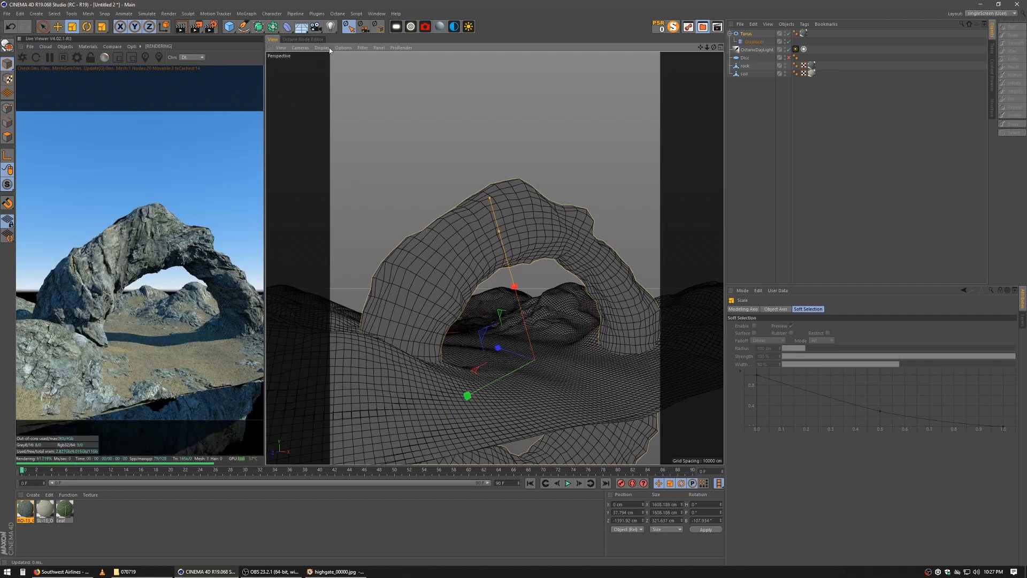
Raise the displacement amount of the RO-13_Octane rock material to 130 cm
{"action": "left_click", "coordinate": [308, 38]}
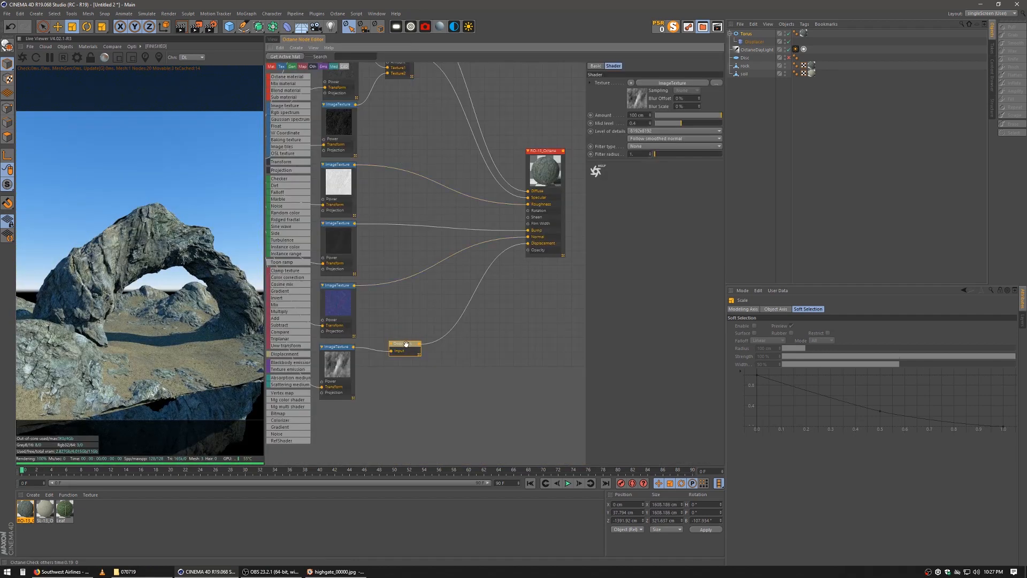
{"action": "left_click", "coordinate": [651, 114]}
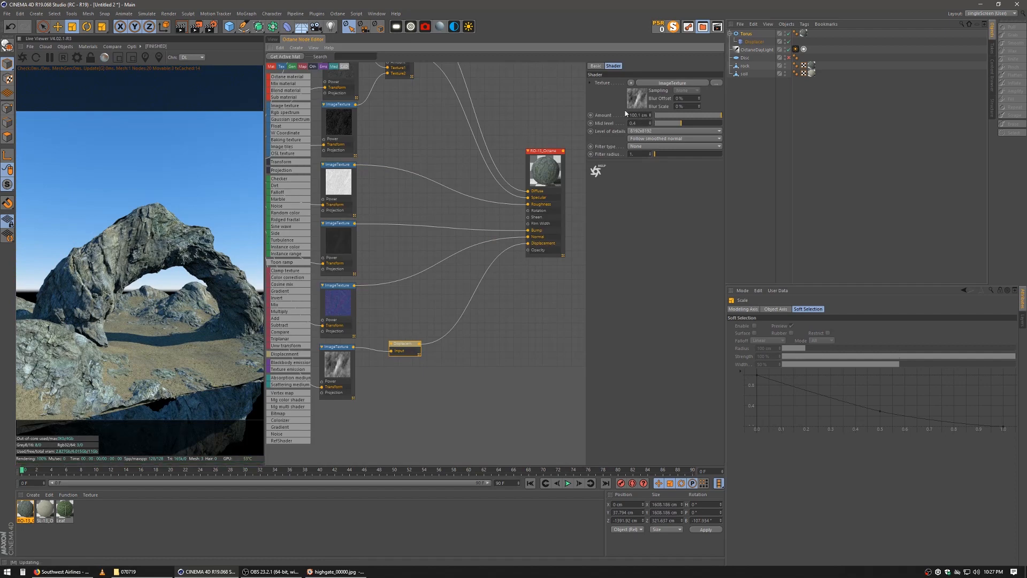
{"action": "left_click", "coordinate": [638, 115]}
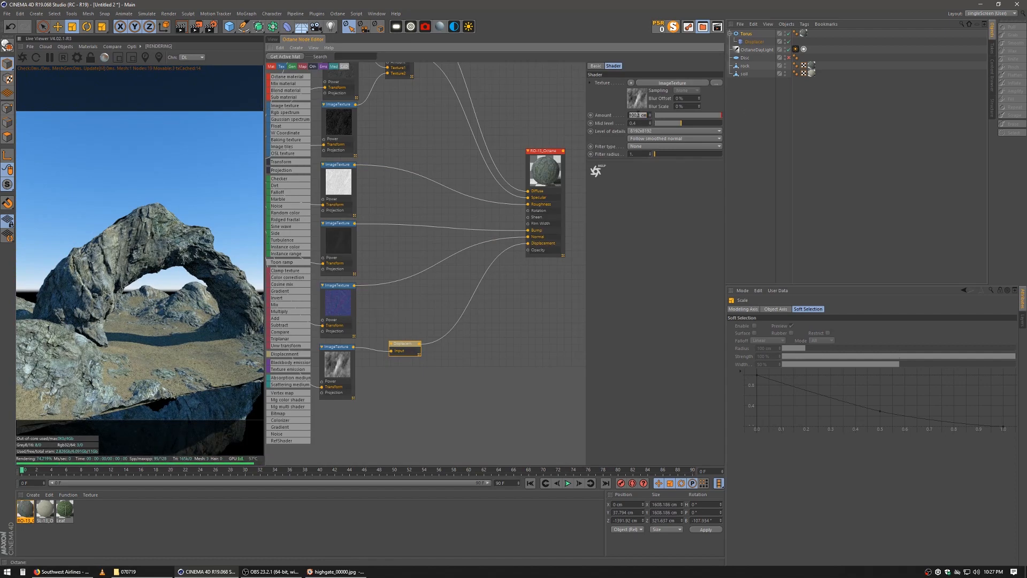
{"action": "key", "text": "Return"}
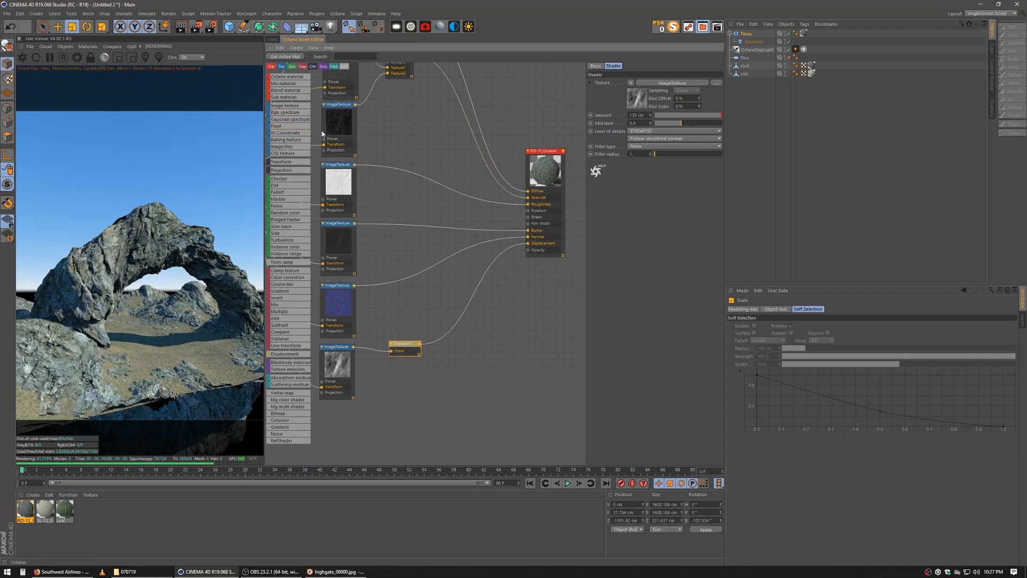
{"action": "left_click", "coordinate": [272, 40]}
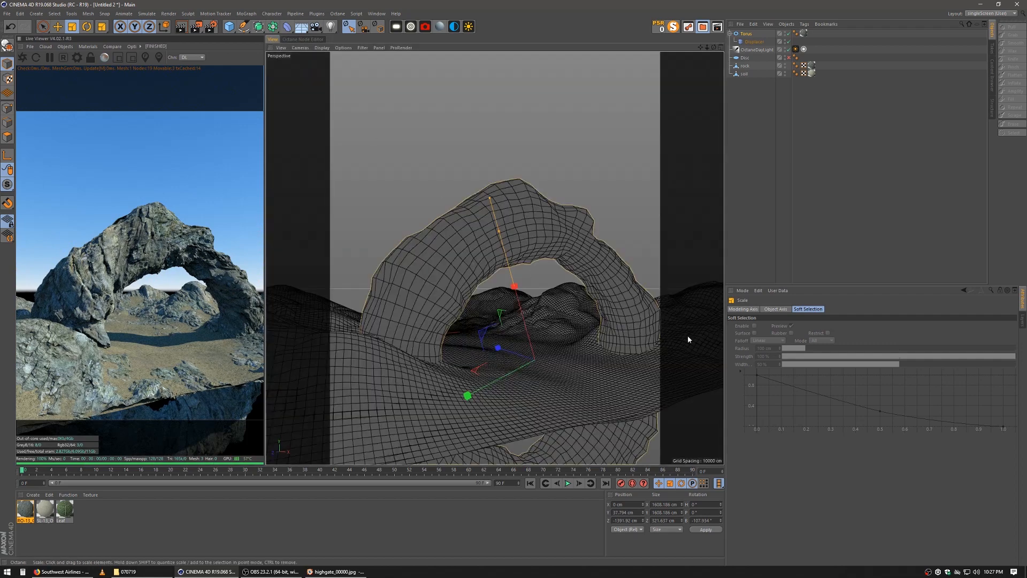
Frame the arch in the view, add an Octane camera from that view and look through it
{"action": "scroll", "coordinate": [506, 334], "scroll_direction": "up", "scroll_amount": 5}
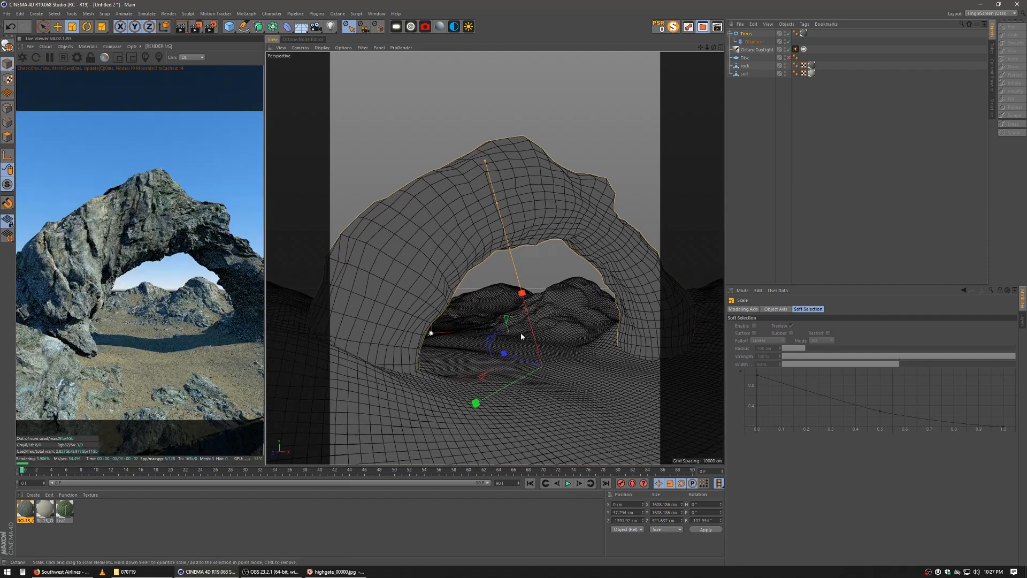
{"action": "middle_click_drag", "start_coordinate": [521, 332], "coordinate": [497, 361], "text": "alt"}
{"action": "left_click", "coordinate": [736, 126]}
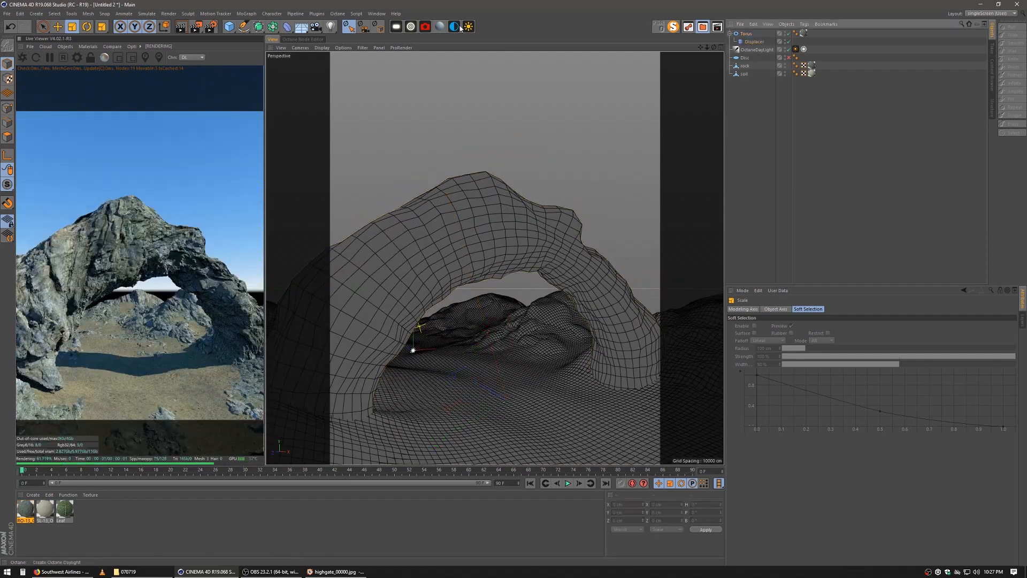
{"action": "left_click", "coordinate": [412, 26]}
{"action": "left_click", "coordinate": [762, 144]}
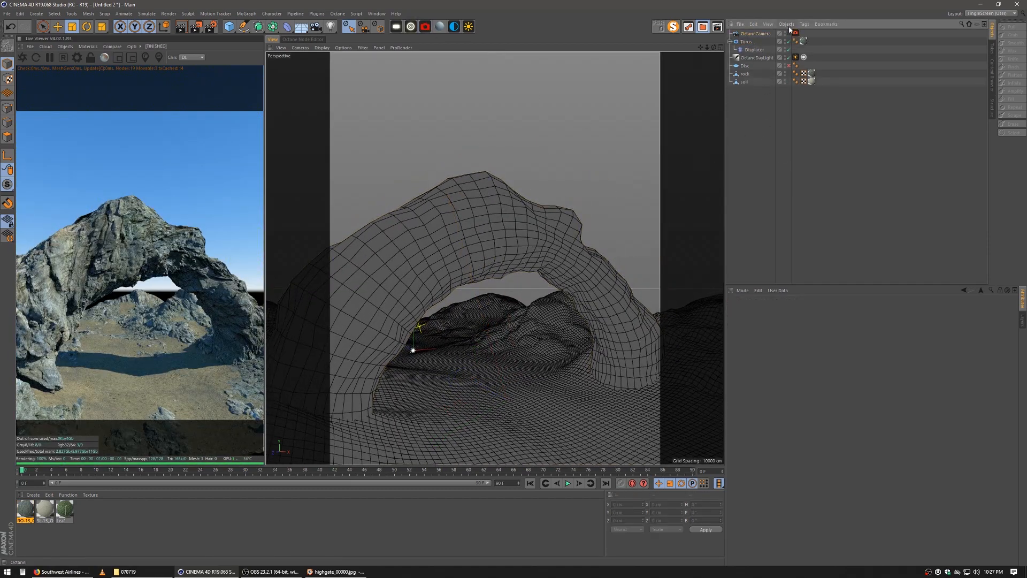
{"action": "left_click", "coordinate": [788, 34]}
Set the Octane camera's focal length to 22 mm for a wider view
{"action": "left_click", "coordinate": [794, 35]}
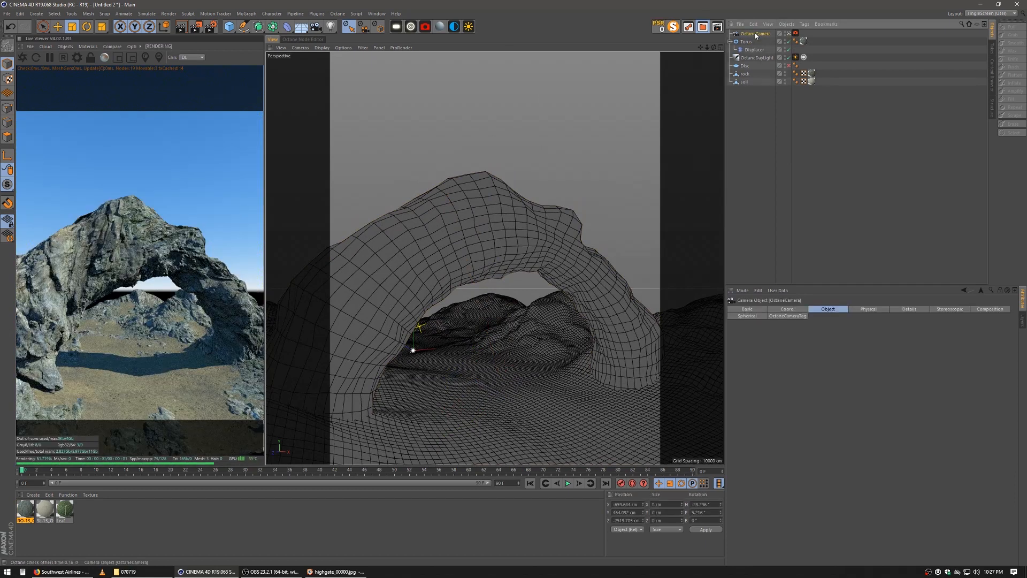
{"action": "left_click", "coordinate": [801, 343]}
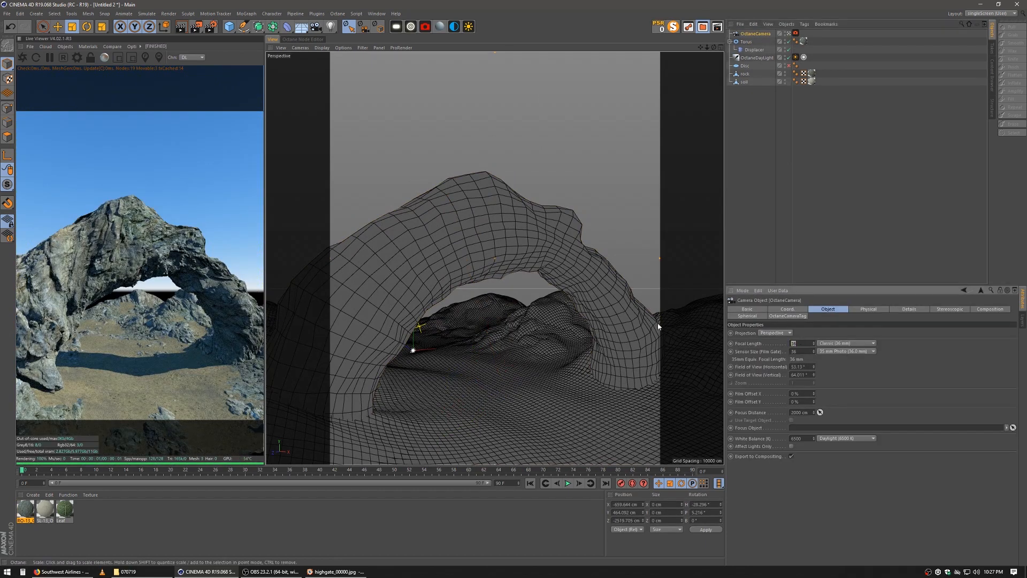
{"action": "type", "text": "22"}
{"action": "key", "text": "Return"}
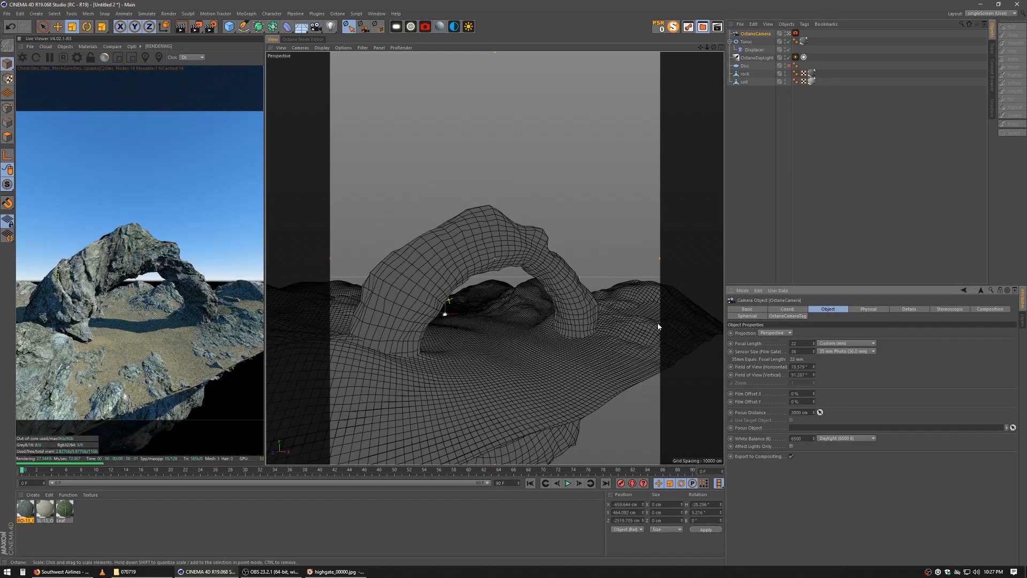
Move the Octane camera closer and reframe it so the arch spans the portrait frame
{"action": "scroll", "coordinate": [658, 323], "scroll_direction": "up", "scroll_amount": 1}
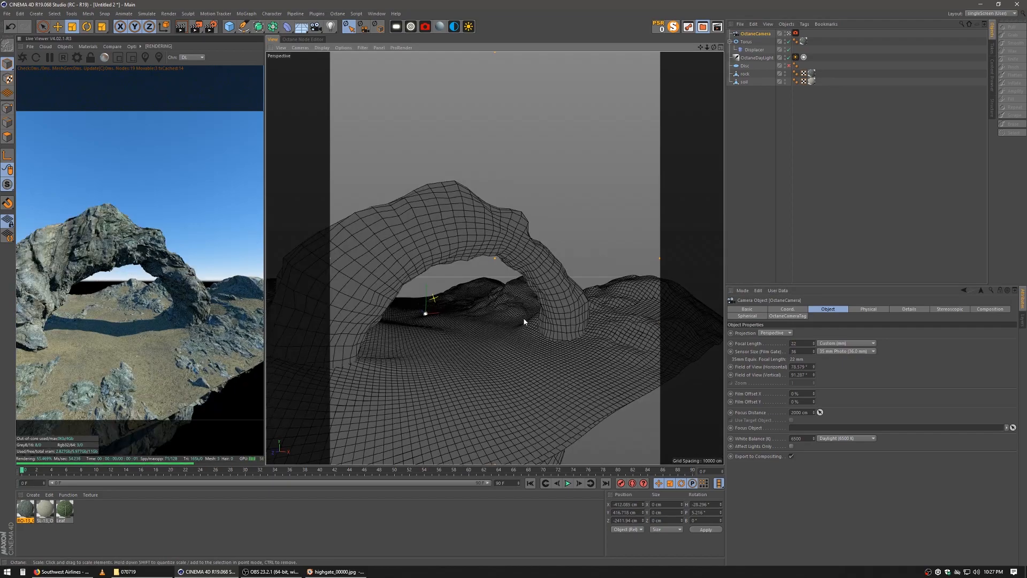
{"action": "middle_click_drag", "start_coordinate": [524, 321], "coordinate": [376, 244], "text": "alt"}
{"action": "scroll", "coordinate": [465, 317], "scroll_direction": "up", "scroll_amount": 3}
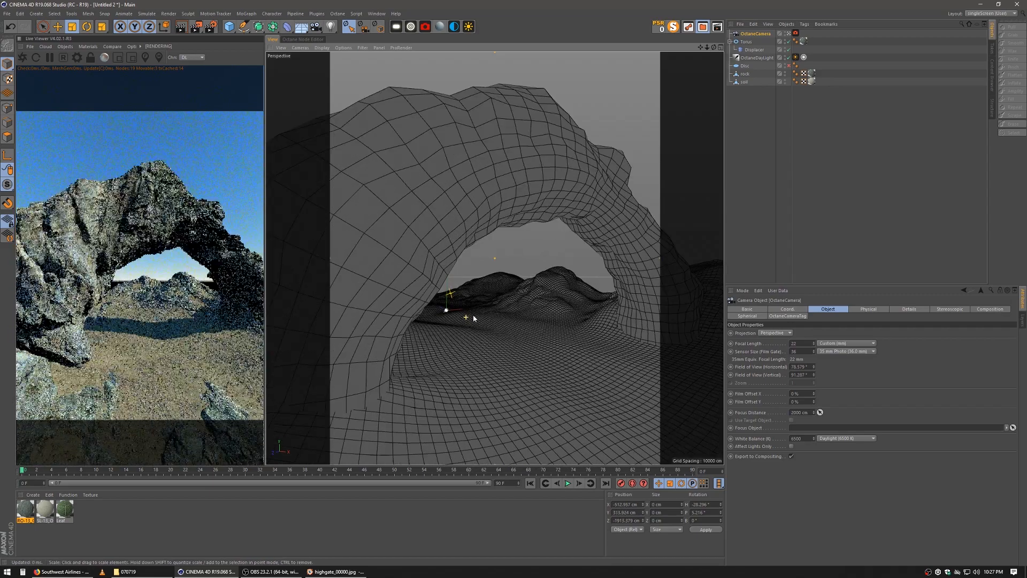
Move the torus rock arch across the terrain to about X 84 cm, Y 43 cm, Z -1216 cm
{"action": "middle_click_drag", "start_coordinate": [474, 317], "coordinate": [454, 308], "text": "alt"}
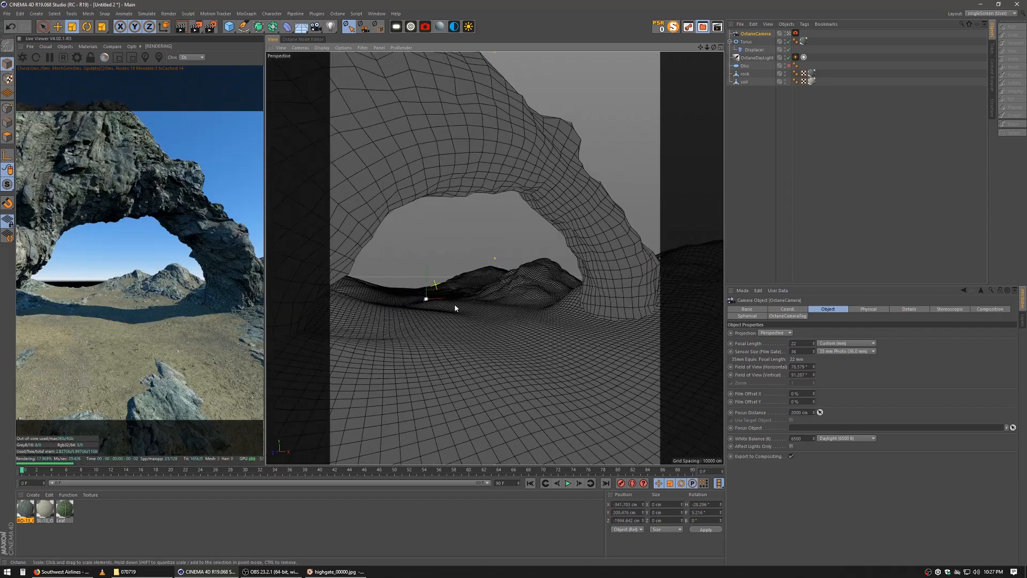
{"action": "scroll", "coordinate": [454, 308], "scroll_direction": "down", "scroll_amount": 4}
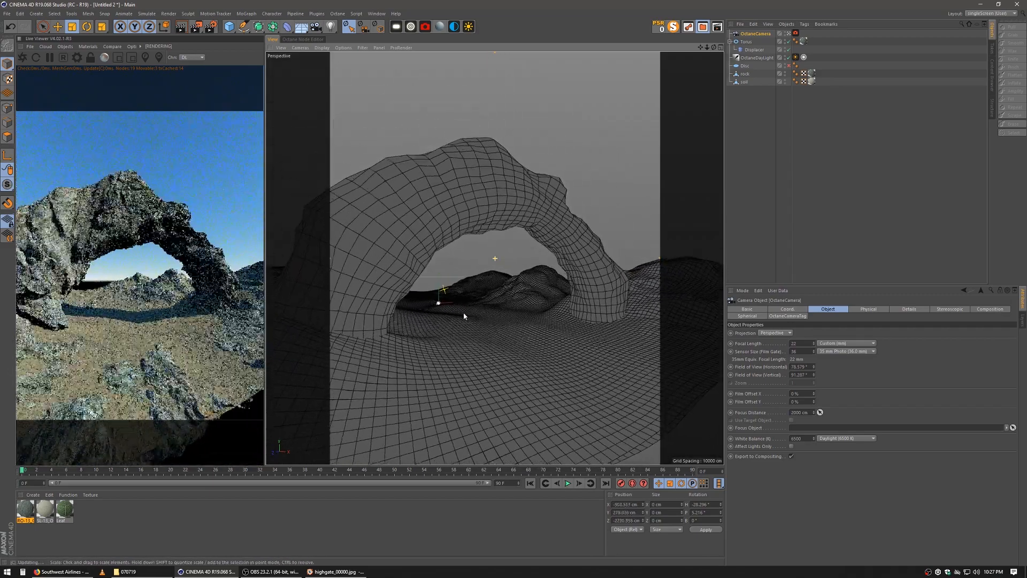
{"action": "scroll", "coordinate": [465, 316], "scroll_direction": "down", "scroll_amount": 1}
{"action": "scroll", "coordinate": [470, 316], "scroll_direction": "up", "scroll_amount": 4}
{"action": "left_click", "coordinate": [398, 141]}
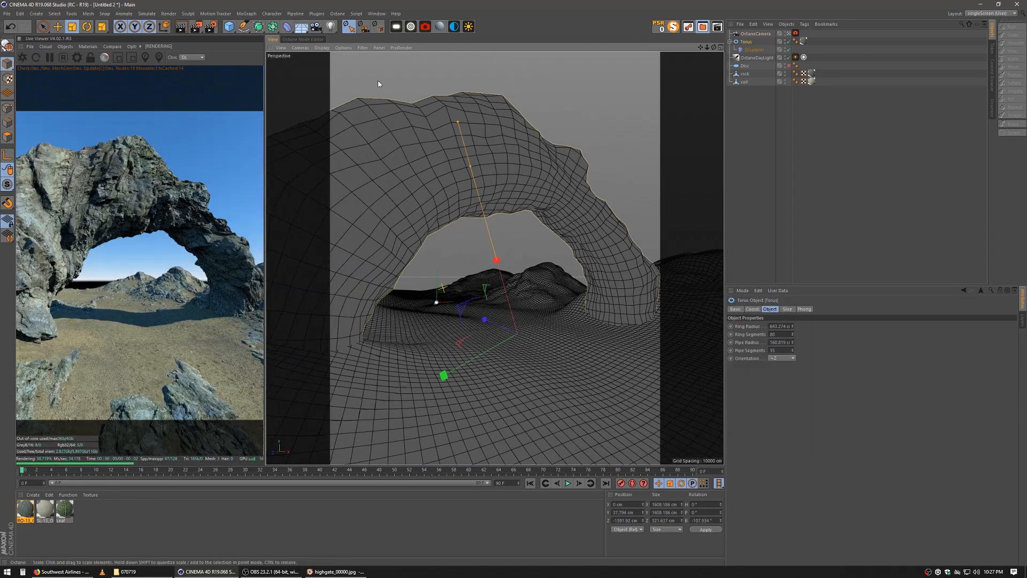
{"action": "key", "text": "e"}
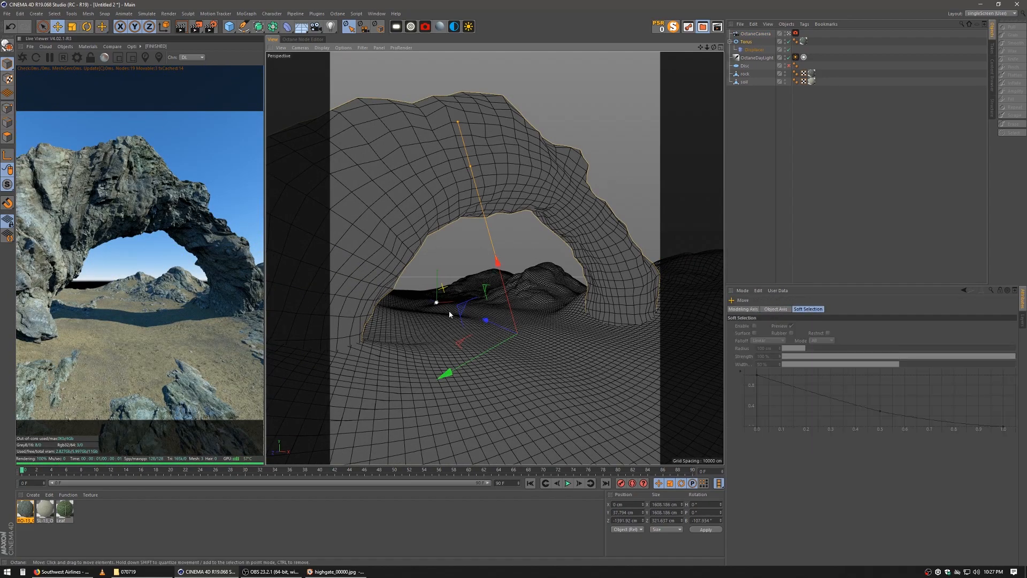
{"action": "left_click_drag", "start_coordinate": [486, 324], "coordinate": [448, 321]}
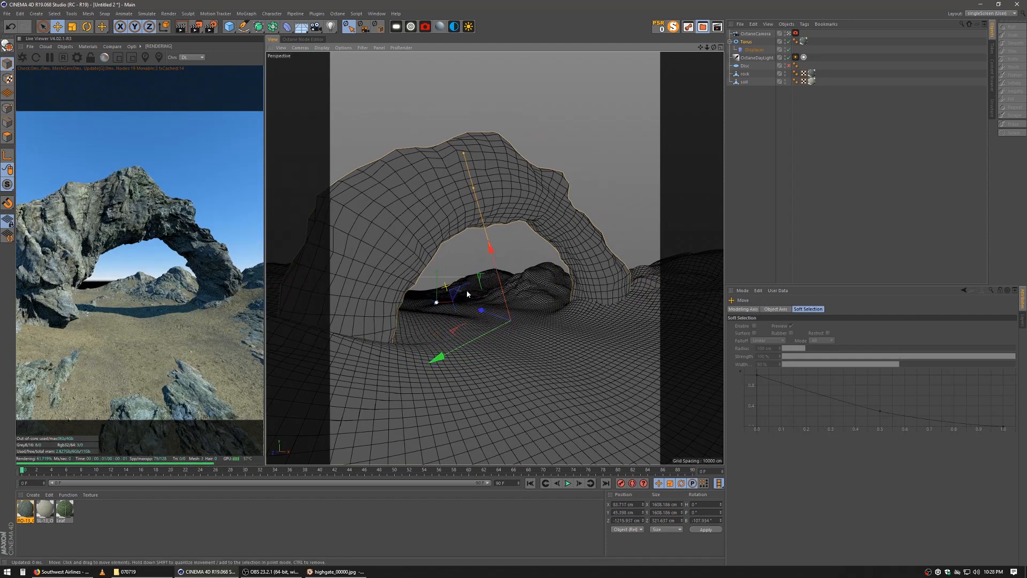
Reframe the Octane camera, pulling it back so the whole arch sits within the render frame
{"action": "scroll", "coordinate": [469, 292], "scroll_direction": "up", "scroll_amount": 2}
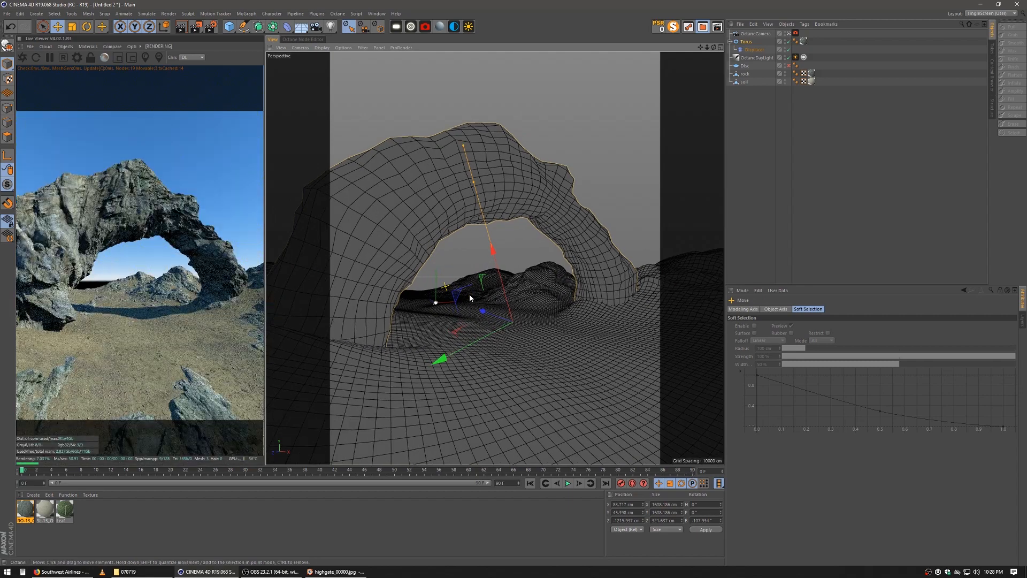
{"action": "scroll", "coordinate": [470, 293], "scroll_direction": "up", "scroll_amount": 2}
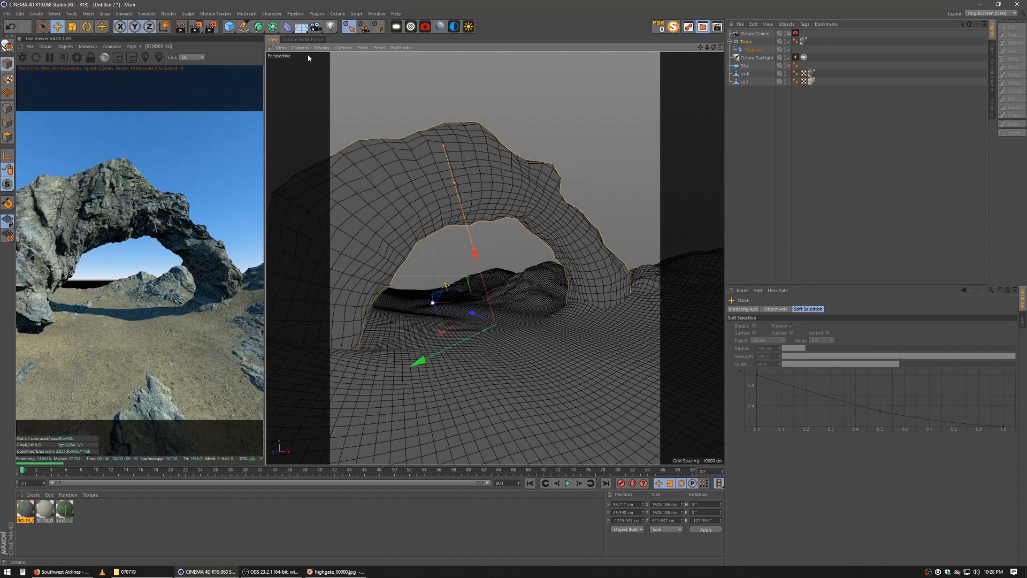
{"action": "left_click_drag", "start_coordinate": [439, 303], "coordinate": [449, 316], "text": "alt"}
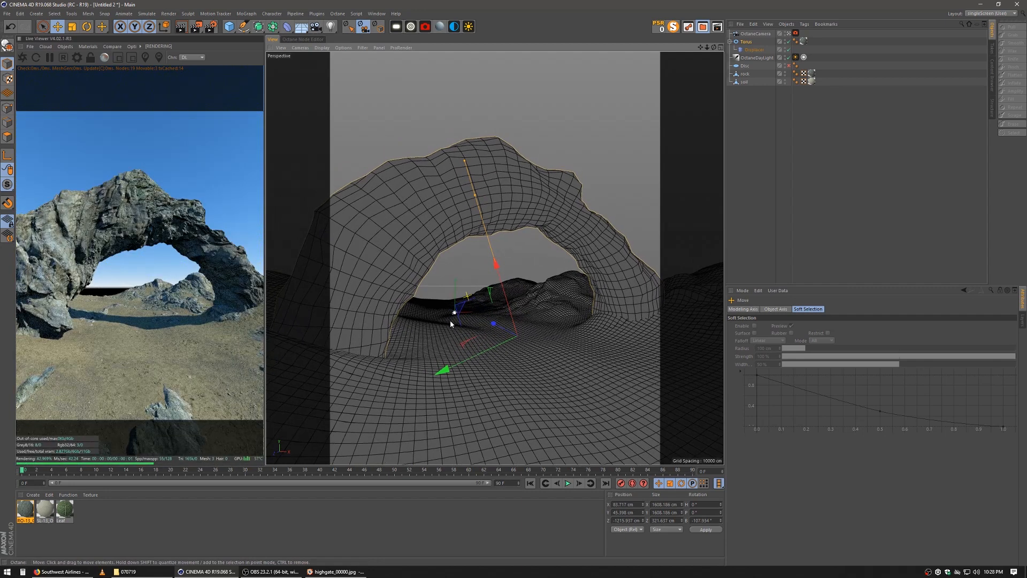
{"action": "scroll", "coordinate": [450, 322], "scroll_direction": "down", "scroll_amount": 3}
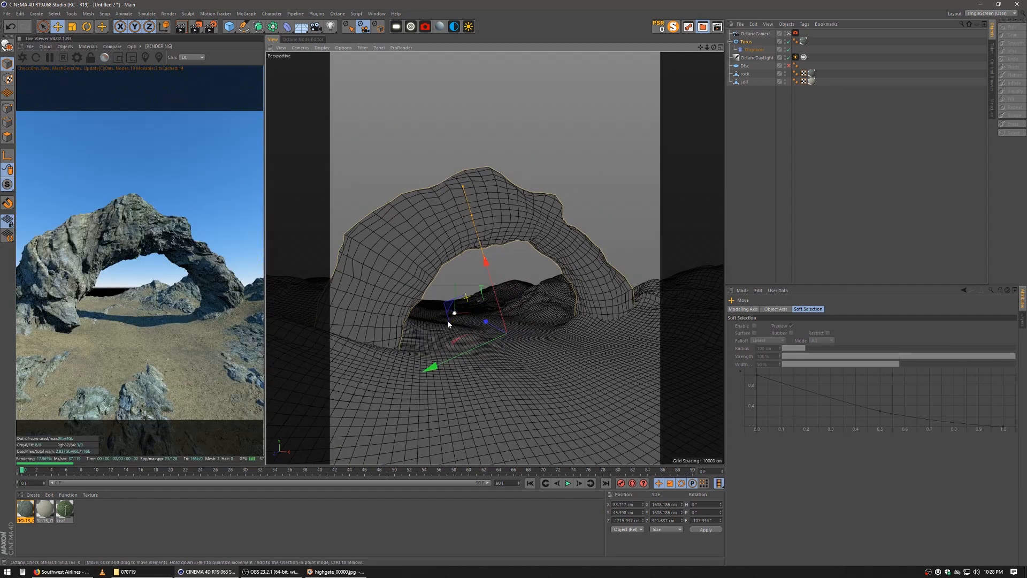
{"action": "middle_click_drag", "start_coordinate": [450, 320], "coordinate": [448, 322], "text": "alt"}
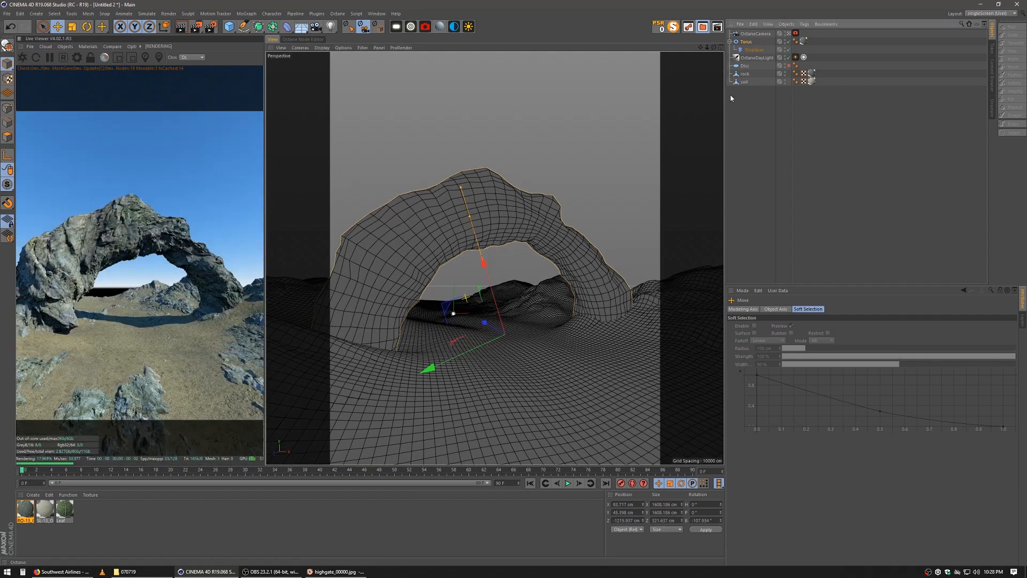
Sculpt the rock terrain with the Pull brush, raising and lowering it around the arch's near foot and in the foreground
{"action": "left_click", "coordinate": [751, 75]}
{"action": "left_click", "coordinate": [1011, 27]}
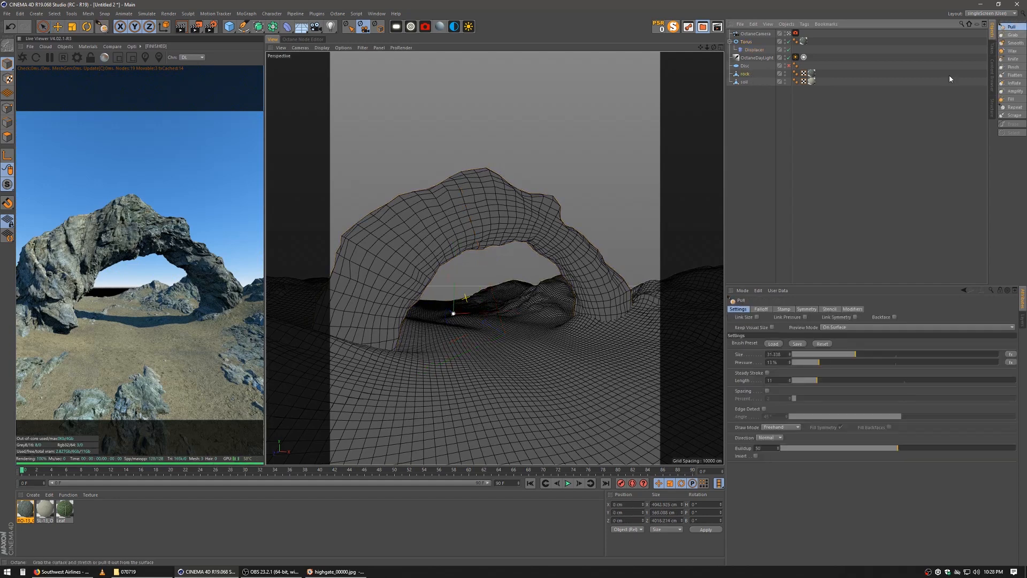
{"action": "mouse_move", "coordinate": [393, 355]}
{"action": "left_mouse_down"}
{"action": "mouse_move", "coordinate": [398, 394]}
{"action": "mouse_move", "coordinate": [422, 417]}
{"action": "left_mouse_up"}
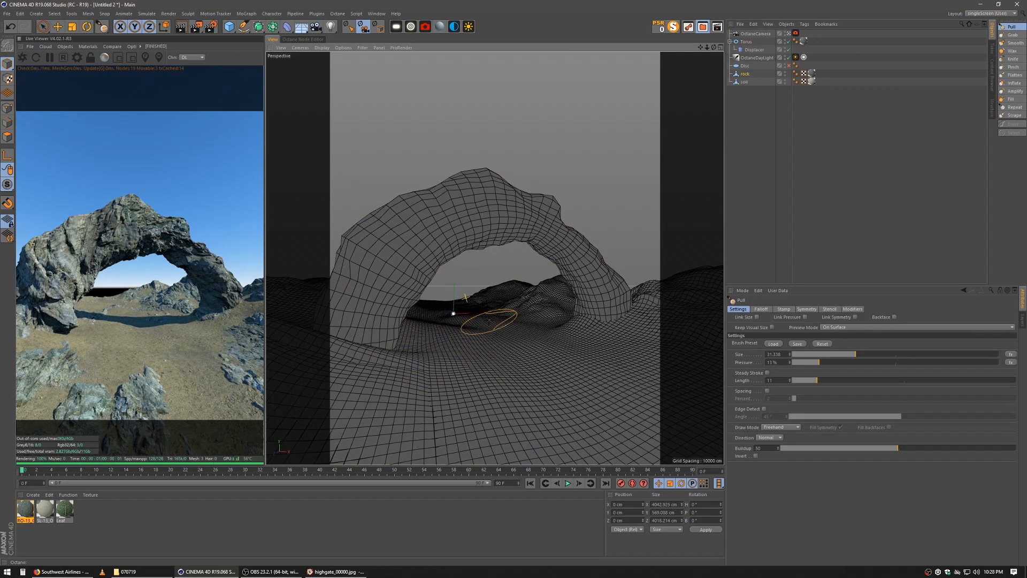
{"action": "mouse_move", "coordinate": [467, 366]}
{"action": "left_mouse_down", "text": "ctrl"}
{"action": "mouse_move", "coordinate": [485, 458]}
{"action": "mouse_move", "coordinate": [484, 447]}
{"action": "left_mouse_up", "text": "ctrl"}
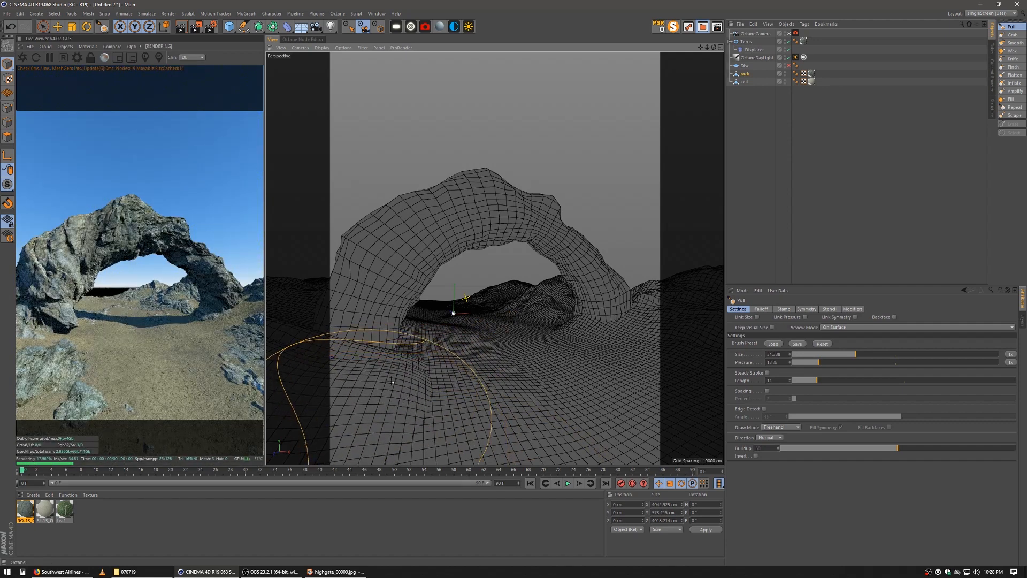
{"action": "left_click_drag", "start_coordinate": [393, 381], "coordinate": [424, 412], "text": "ctrl"}
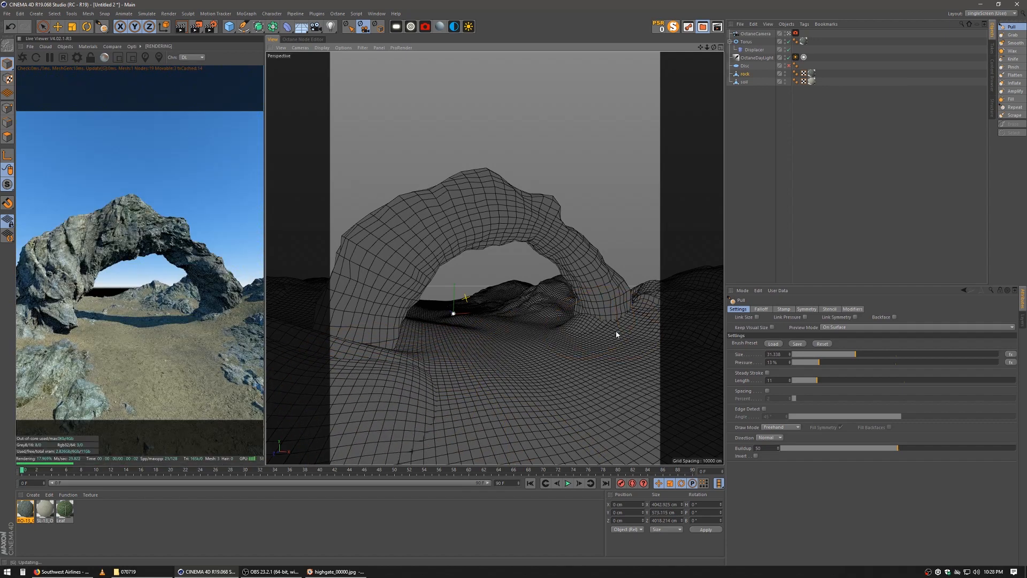
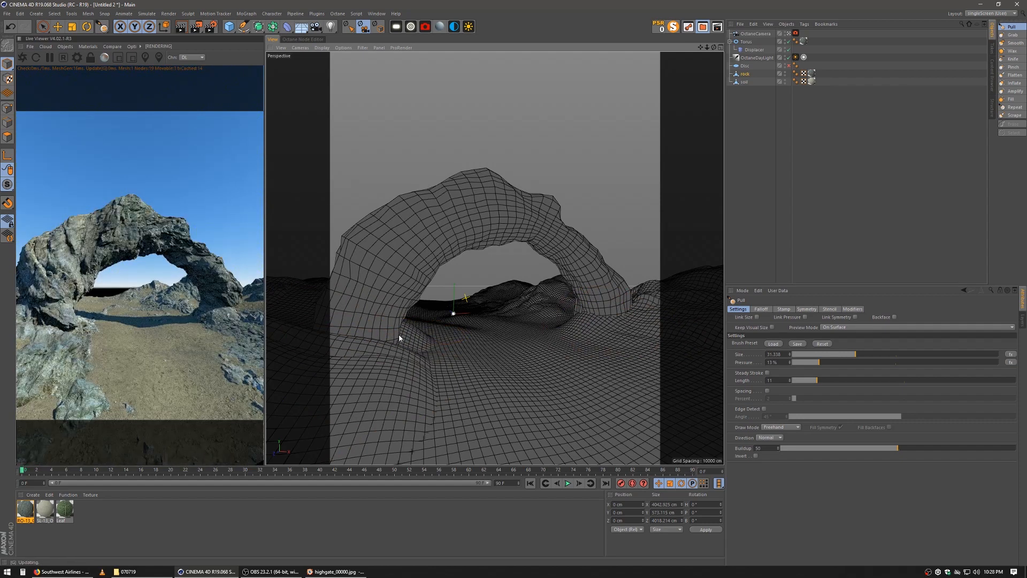
{"action": "mouse_move", "coordinate": [399, 338]}
{"action": "left_mouse_down", "text": "ctrl"}
{"action": "mouse_move", "coordinate": [376, 350]}
{"action": "mouse_move", "coordinate": [383, 361]}
{"action": "mouse_move", "coordinate": [355, 352]}
{"action": "mouse_move", "coordinate": [377, 346]}
{"action": "left_mouse_up", "text": "ctrl"}
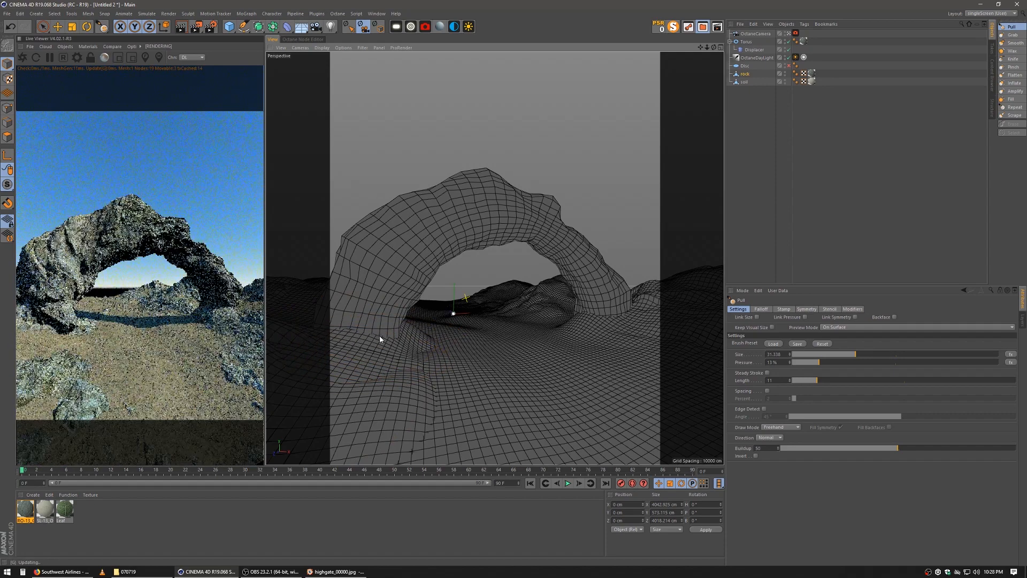
{"action": "mouse_move", "coordinate": [380, 336]}
{"action": "left_mouse_down", "text": "ctrl"}
{"action": "mouse_move", "coordinate": [359, 341]}
{"action": "mouse_move", "coordinate": [367, 321]}
{"action": "mouse_move", "coordinate": [355, 332]}
{"action": "left_mouse_up", "text": "ctrl"}
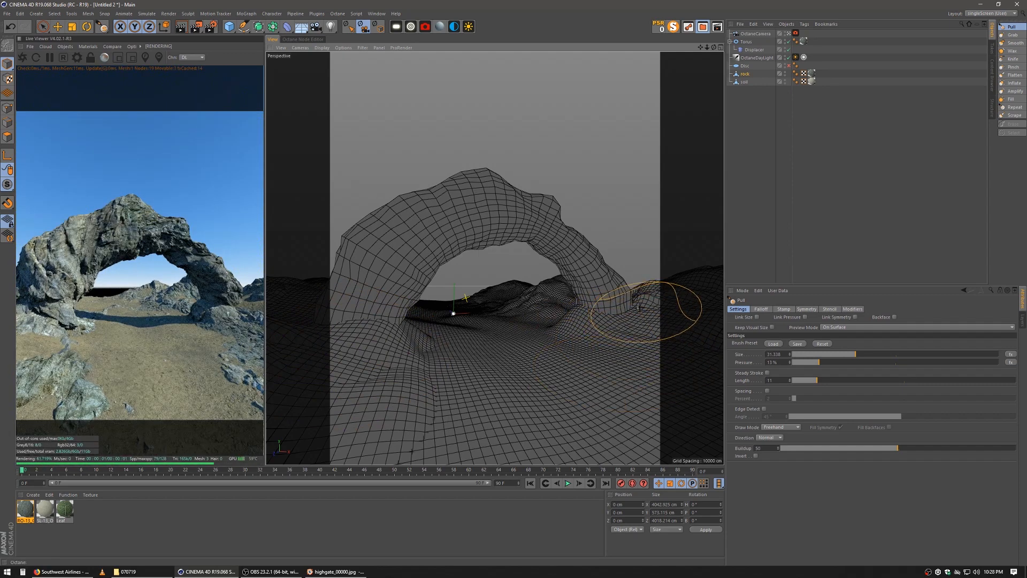
Sculpt the soil terrain with the Pull brush around both feet of the arch and across the near foreground
{"action": "left_click", "coordinate": [743, 81]}
{"action": "mouse_move", "coordinate": [413, 340]}
{"action": "left_mouse_down"}
{"action": "mouse_move", "coordinate": [410, 378]}
{"action": "mouse_move", "coordinate": [383, 354]}
{"action": "mouse_move", "coordinate": [395, 408]}
{"action": "mouse_move", "coordinate": [390, 327]}
{"action": "mouse_move", "coordinate": [400, 354]}
{"action": "mouse_move", "coordinate": [383, 385]}
{"action": "mouse_move", "coordinate": [392, 387]}
{"action": "left_mouse_up"}
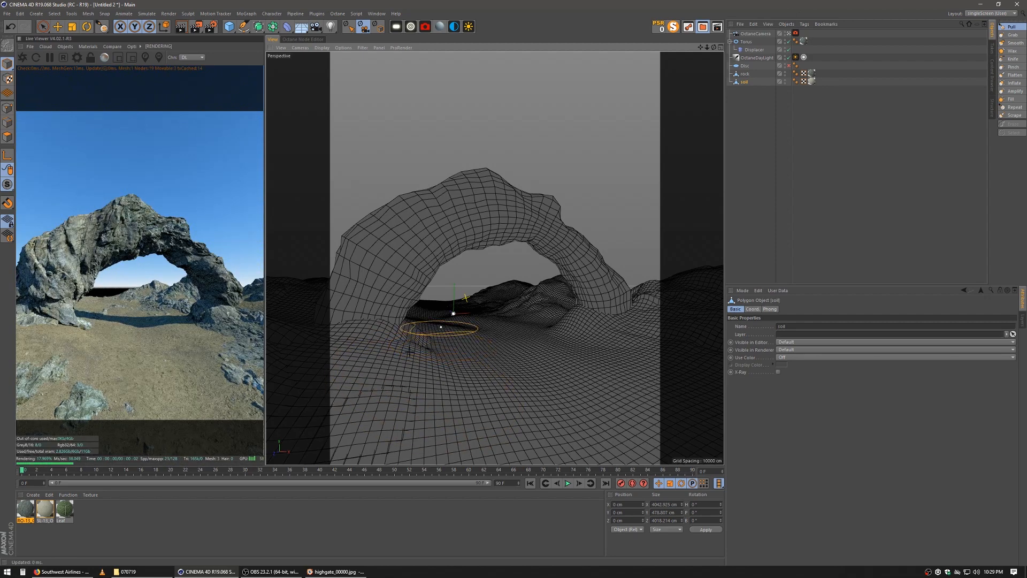
{"action": "mouse_move", "coordinate": [400, 349]}
{"action": "left_mouse_down"}
{"action": "mouse_move", "coordinate": [367, 345]}
{"action": "mouse_move", "coordinate": [381, 362]}
{"action": "mouse_move", "coordinate": [375, 407]}
{"action": "mouse_move", "coordinate": [399, 412]}
{"action": "mouse_move", "coordinate": [403, 402]}
{"action": "mouse_move", "coordinate": [367, 414]}
{"action": "mouse_move", "coordinate": [415, 405]}
{"action": "left_mouse_up"}
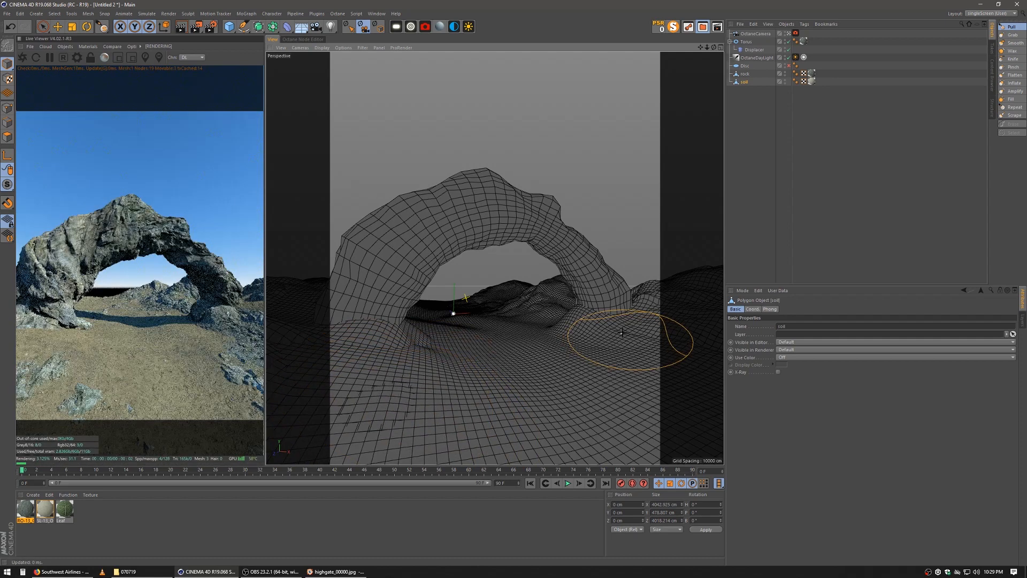
{"action": "mouse_move", "coordinate": [622, 332]}
{"action": "left_mouse_down"}
{"action": "mouse_move", "coordinate": [589, 339]}
{"action": "mouse_move", "coordinate": [653, 351]}
{"action": "mouse_move", "coordinate": [621, 346]}
{"action": "mouse_move", "coordinate": [643, 345]}
{"action": "left_mouse_up"}
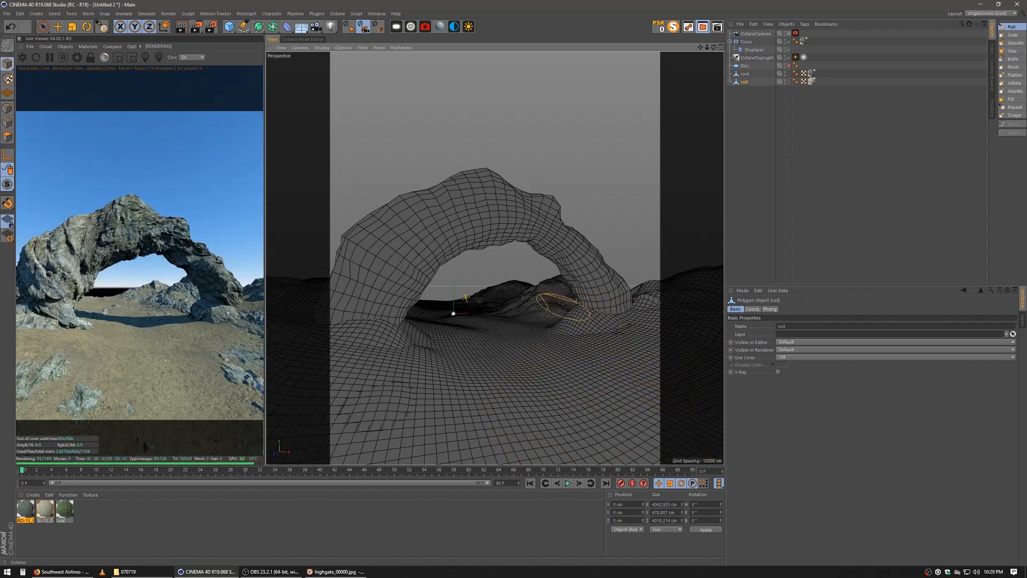
{"action": "mouse_move", "coordinate": [342, 345]}
{"action": "left_mouse_down"}
{"action": "mouse_move", "coordinate": [399, 368]}
{"action": "mouse_move", "coordinate": [412, 386]}
{"action": "left_mouse_up"}
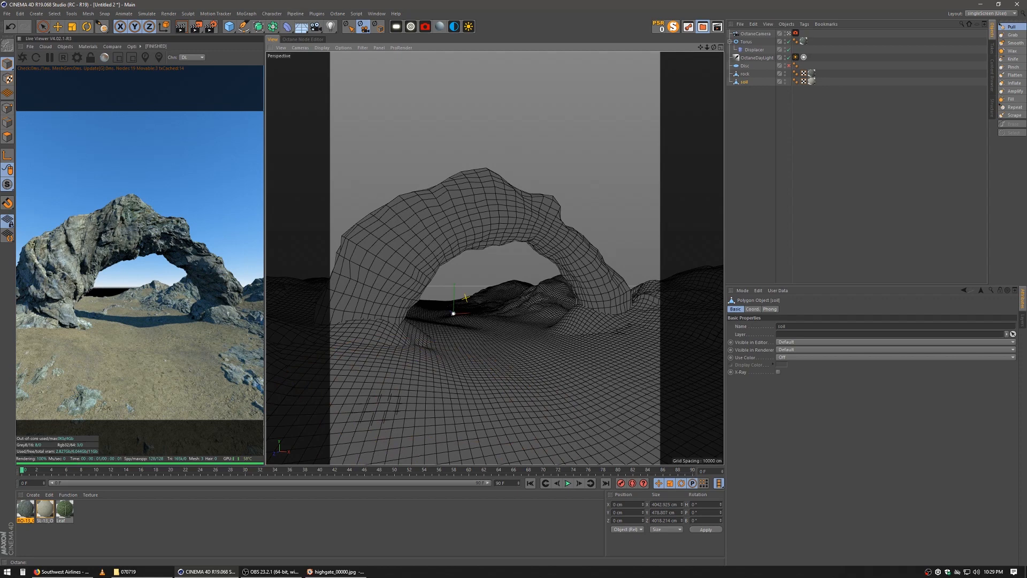
Examine the reference image highgate_00000.jpg for the arch's shape and composition, then return to the 3D scene
{"action": "left_click_drag", "start_coordinate": [0, 76], "coordinate": [416, 6]}
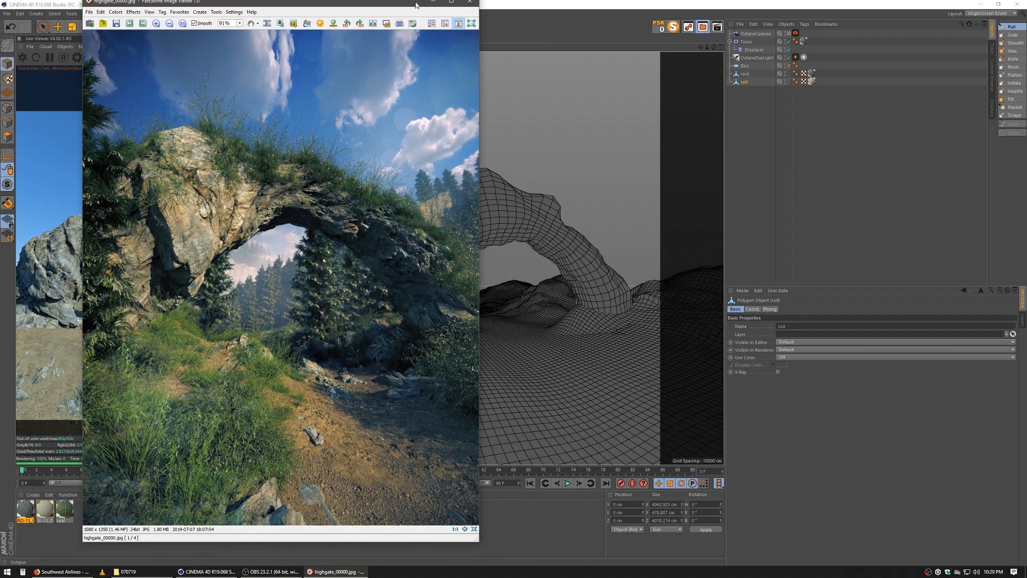
{"action": "left_click_drag", "start_coordinate": [400, 3], "coordinate": [415, 15]}
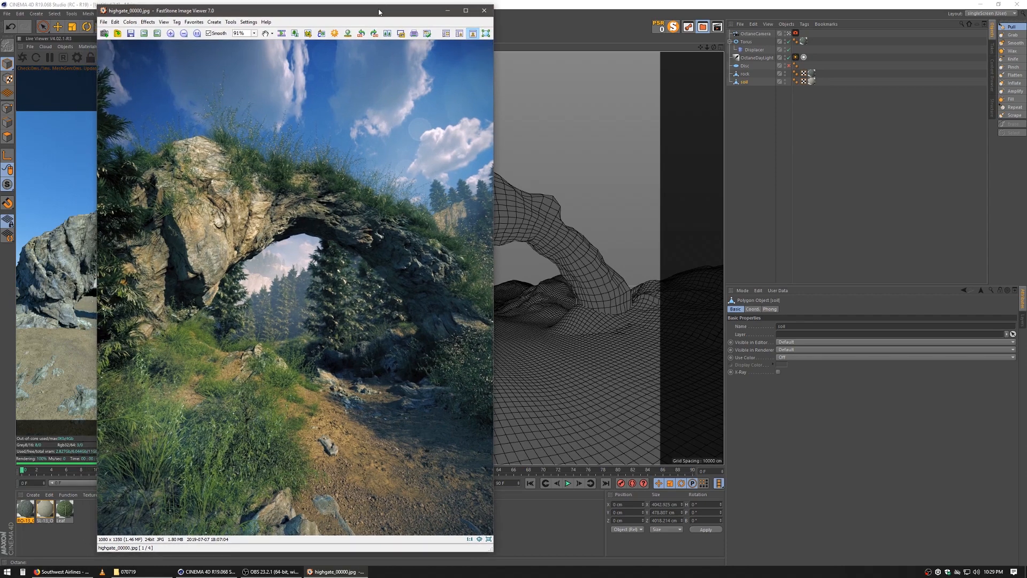
{"action": "left_click_drag", "start_coordinate": [379, 12], "coordinate": [0, 11]}
{"action": "left_click", "coordinate": [471, 211]}
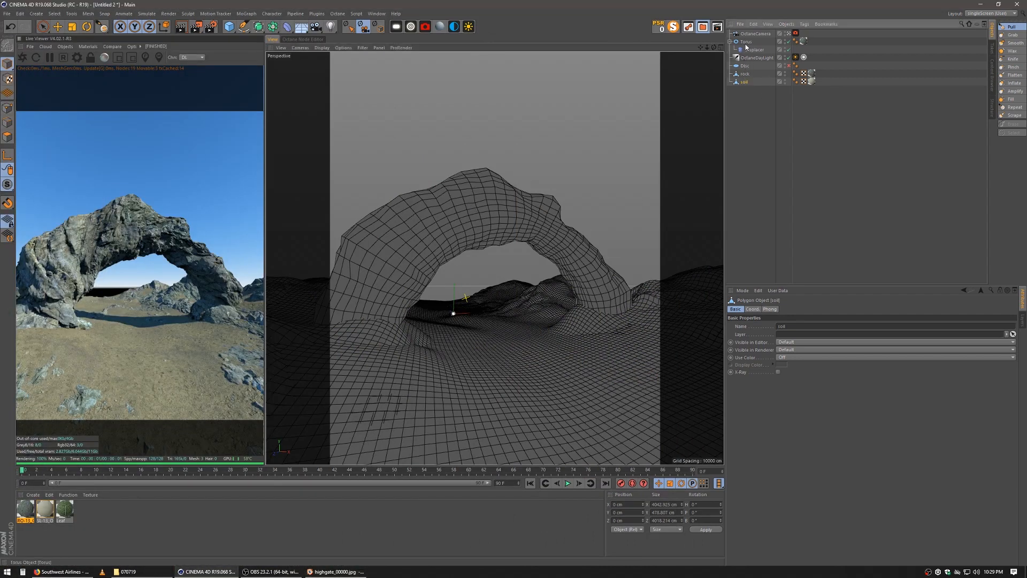
Rotate the torus arch to a bank of about 29° and move it to about X 60 cm, Z -1344 cm
{"action": "left_click", "coordinate": [745, 41]}
{"action": "left_click", "coordinate": [86, 26]}
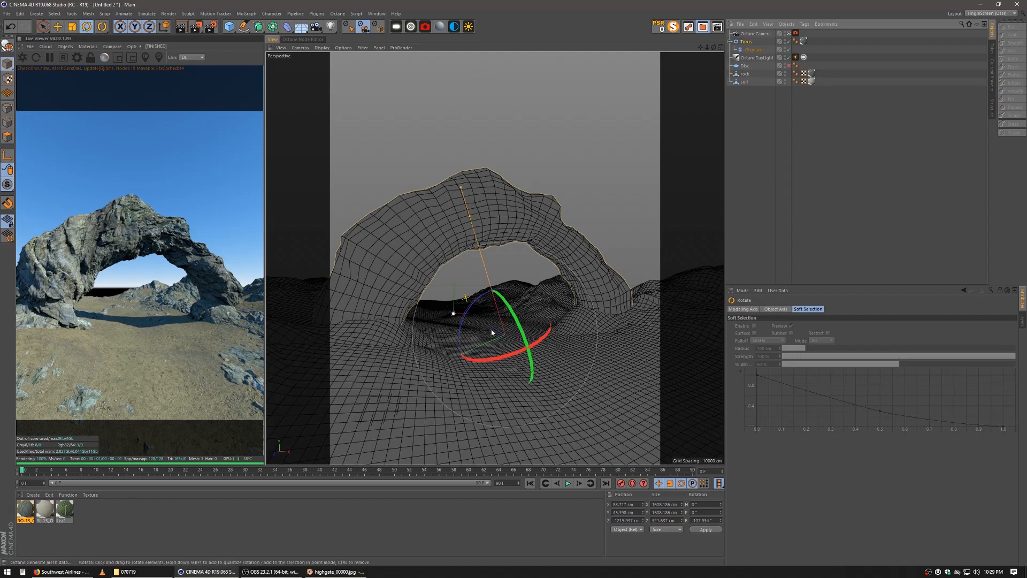
{"action": "left_click_drag", "start_coordinate": [466, 323], "coordinate": [634, 261]}
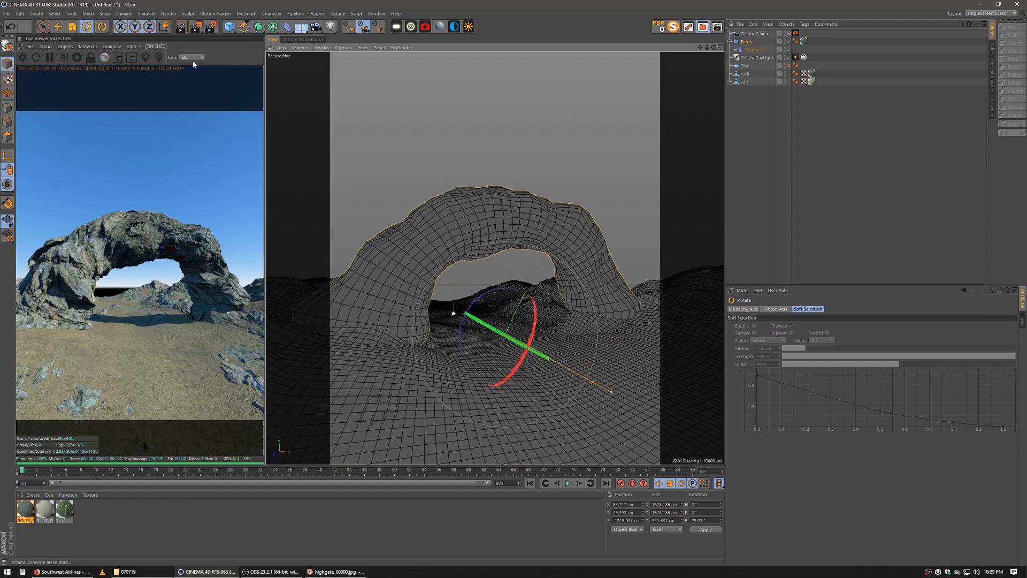
{"action": "left_click", "coordinate": [59, 27]}
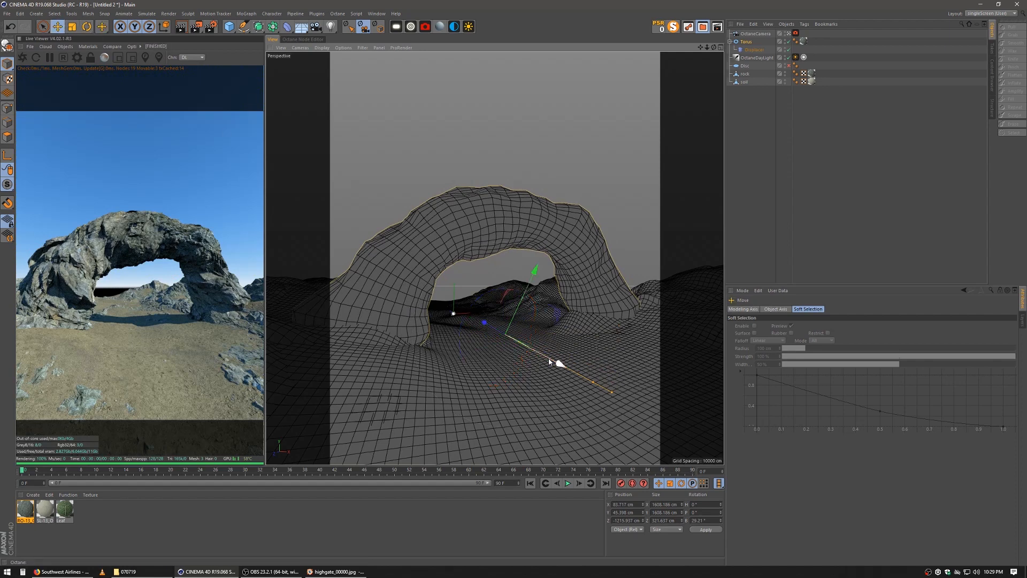
{"action": "left_click_drag", "start_coordinate": [554, 360], "coordinate": [544, 358]}
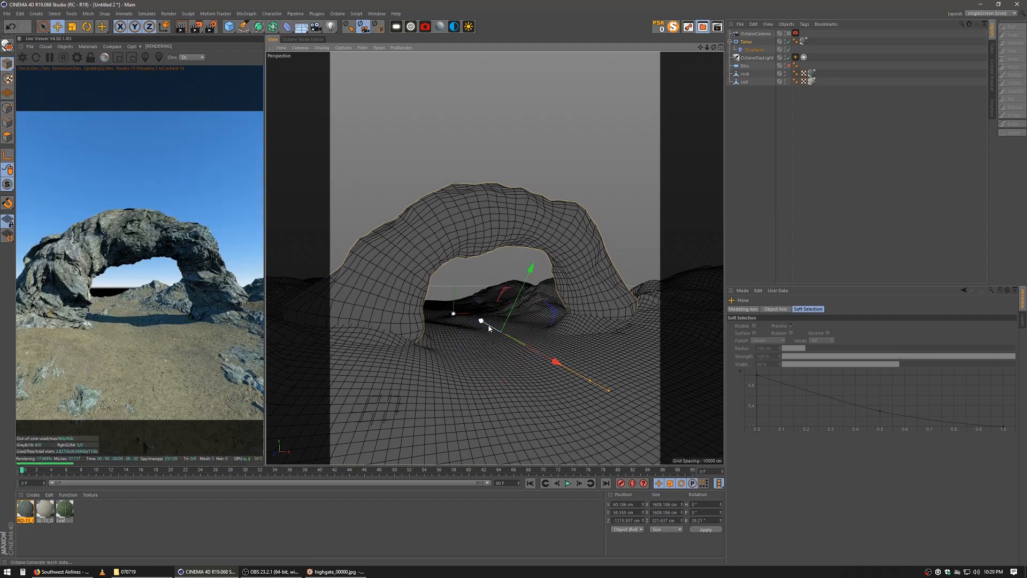
{"action": "mouse_move", "coordinate": [487, 325]}
{"action": "left_mouse_down"}
{"action": "mouse_move", "coordinate": [497, 339]}
{"action": "mouse_move", "coordinate": [506, 333]}
{"action": "left_mouse_up"}
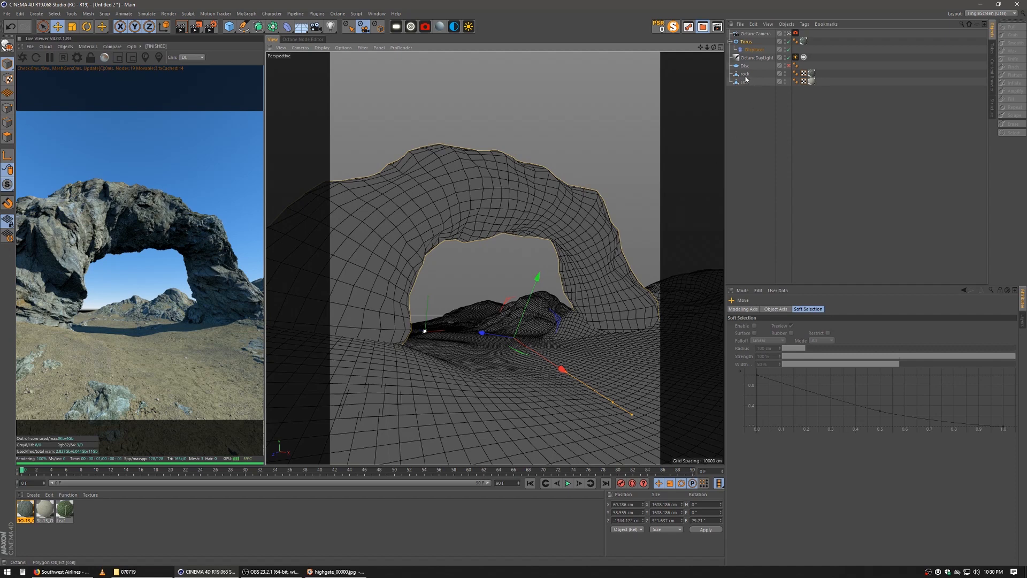
Build up the rock terrain with the Wax brush around the arch's near foot and in the foreground
{"action": "left_click", "coordinate": [447, 327]}
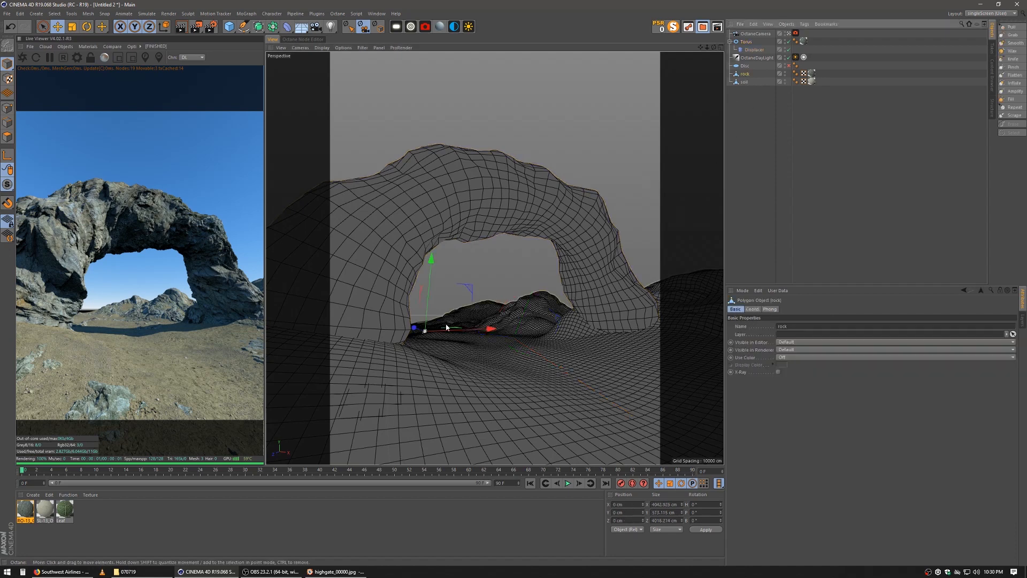
{"action": "left_click", "coordinate": [1012, 51]}
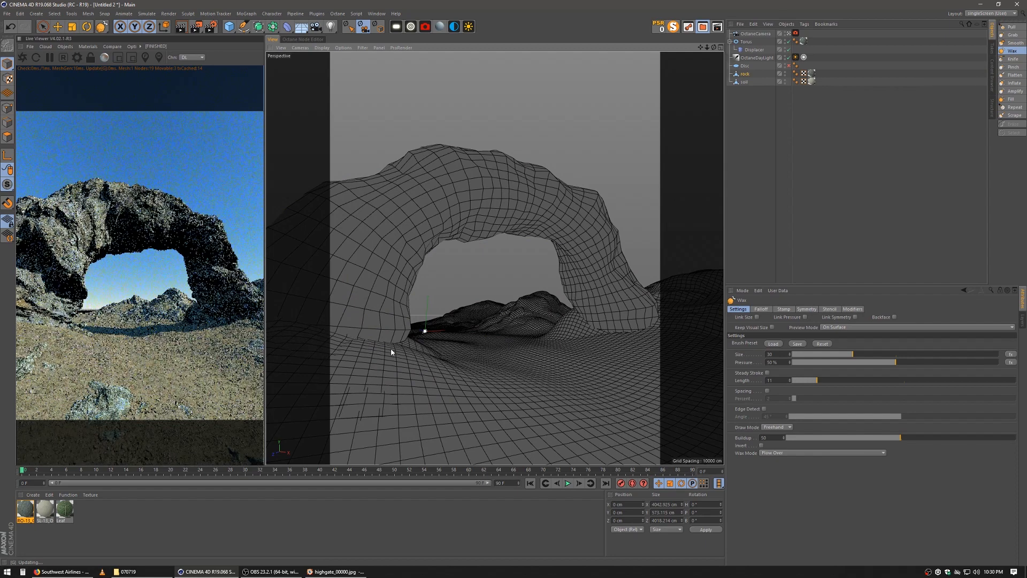
{"action": "mouse_move", "coordinate": [390, 349]}
{"action": "left_mouse_down"}
{"action": "mouse_move", "coordinate": [364, 345]}
{"action": "mouse_move", "coordinate": [403, 356]}
{"action": "mouse_move", "coordinate": [391, 361]}
{"action": "mouse_move", "coordinate": [415, 358]}
{"action": "mouse_move", "coordinate": [412, 366]}
{"action": "mouse_move", "coordinate": [440, 374]}
{"action": "mouse_move", "coordinate": [432, 372]}
{"action": "mouse_move", "coordinate": [435, 385]}
{"action": "mouse_move", "coordinate": [481, 412]}
{"action": "left_mouse_up"}
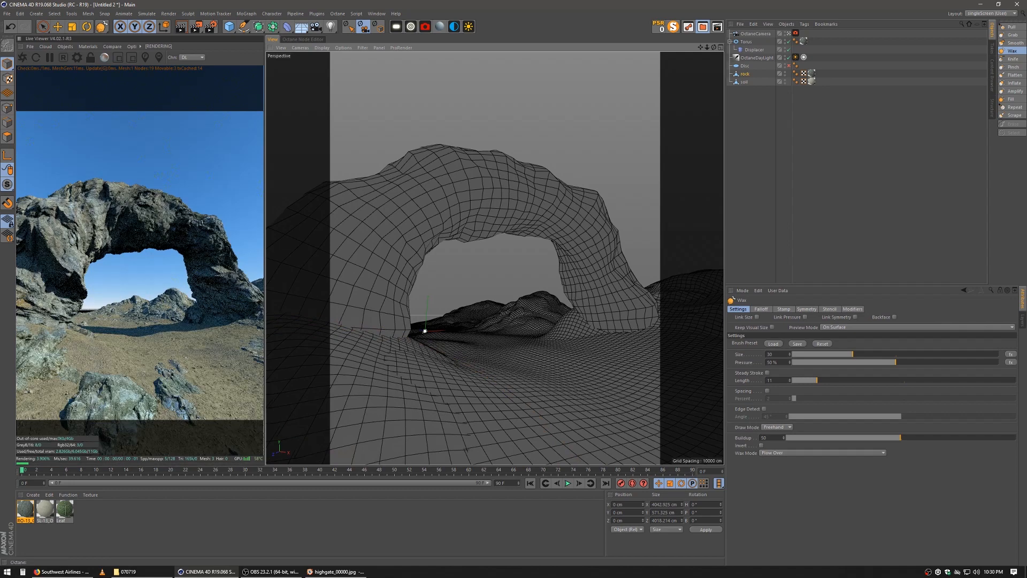
Compare the scene with the reference image highgate_00000.jpg again and put the image window aside
{"action": "left_click", "coordinate": [336, 571]}
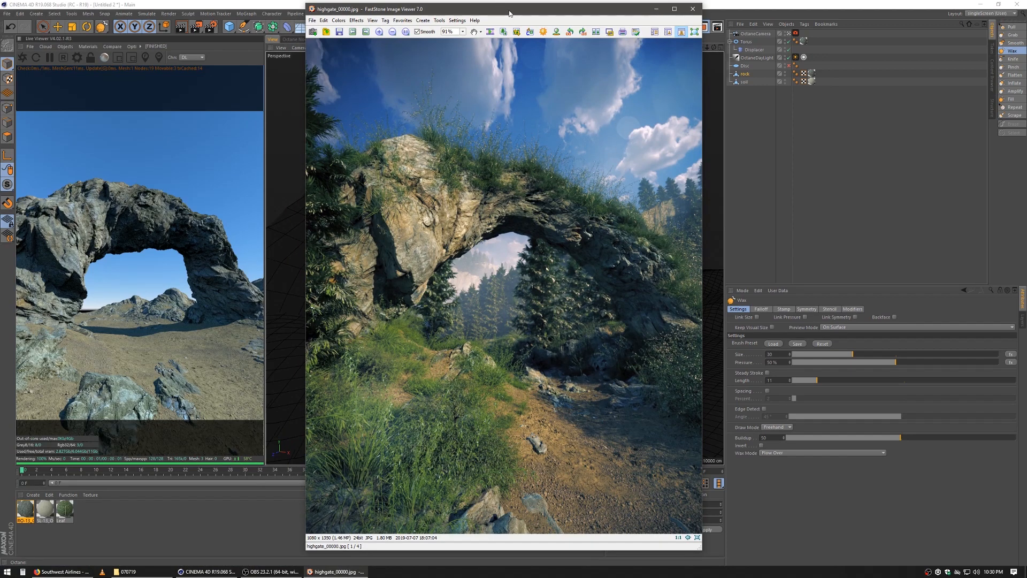
{"action": "left_click_drag", "start_coordinate": [509, 13], "coordinate": [343, 2]}
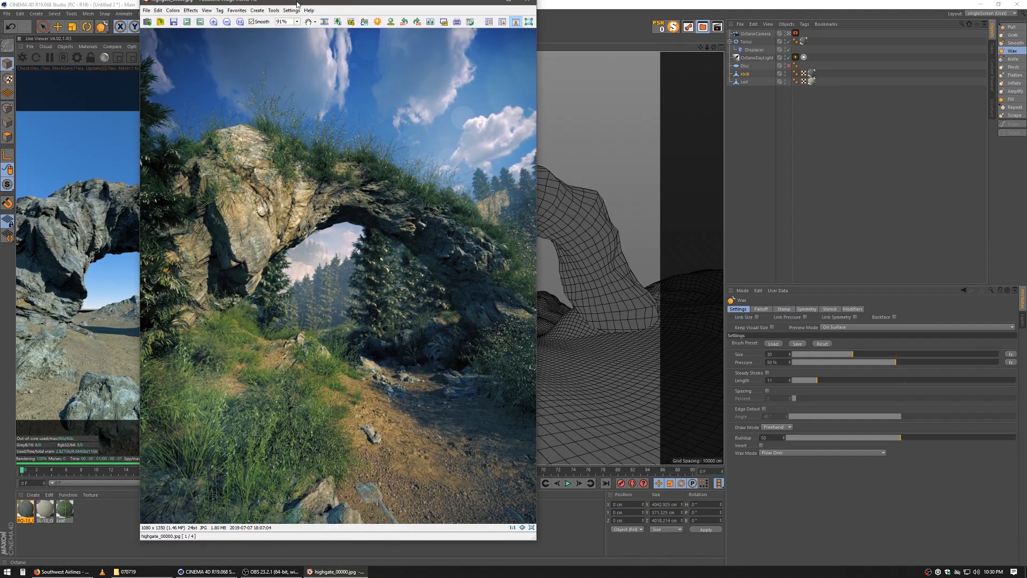
{"action": "left_click_drag", "start_coordinate": [296, 3], "coordinate": [0, 32]}
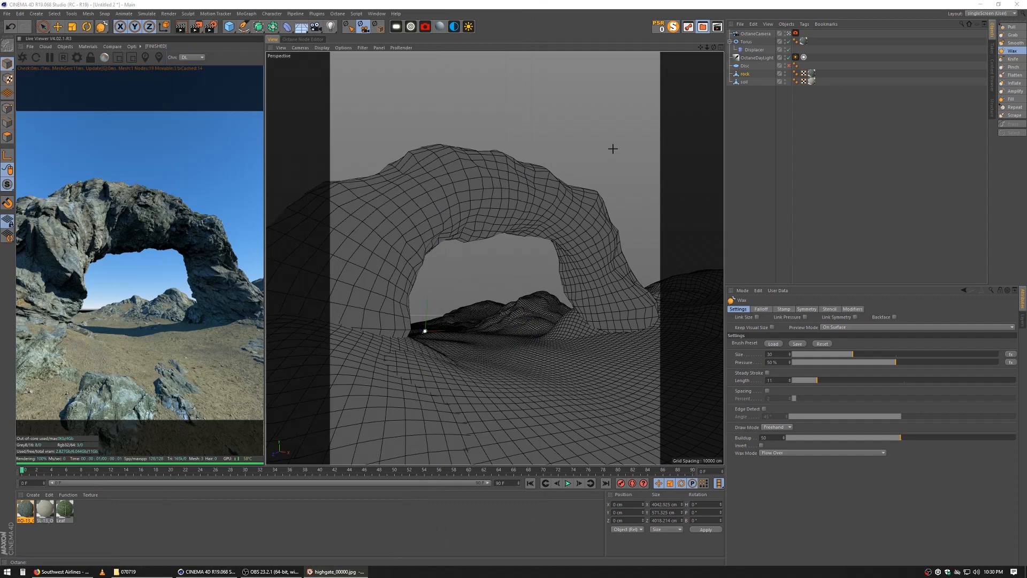
Load the Plants_Full.c4d preset from the c4d_obj_presets favourites folder into the scene and close the Content Browser
{"action": "left_click", "coordinate": [704, 27]}
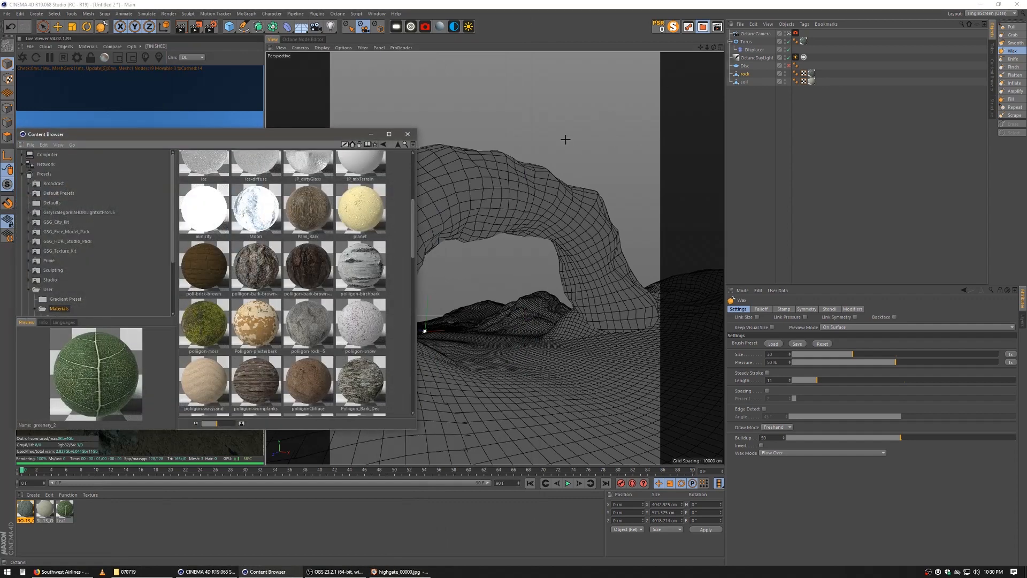
{"action": "left_click", "coordinate": [375, 145]}
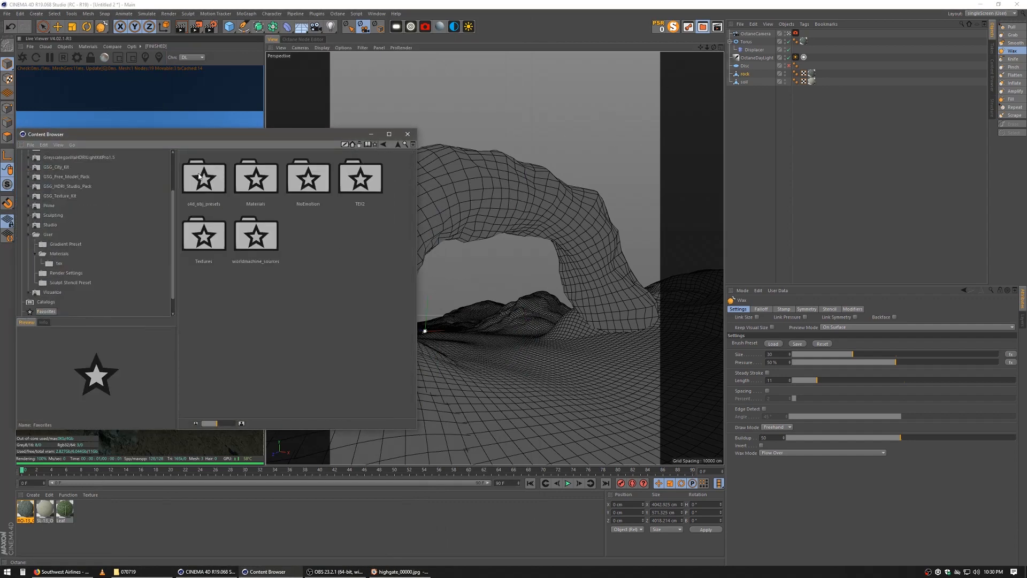
{"action": "double_click", "coordinate": [199, 176]}
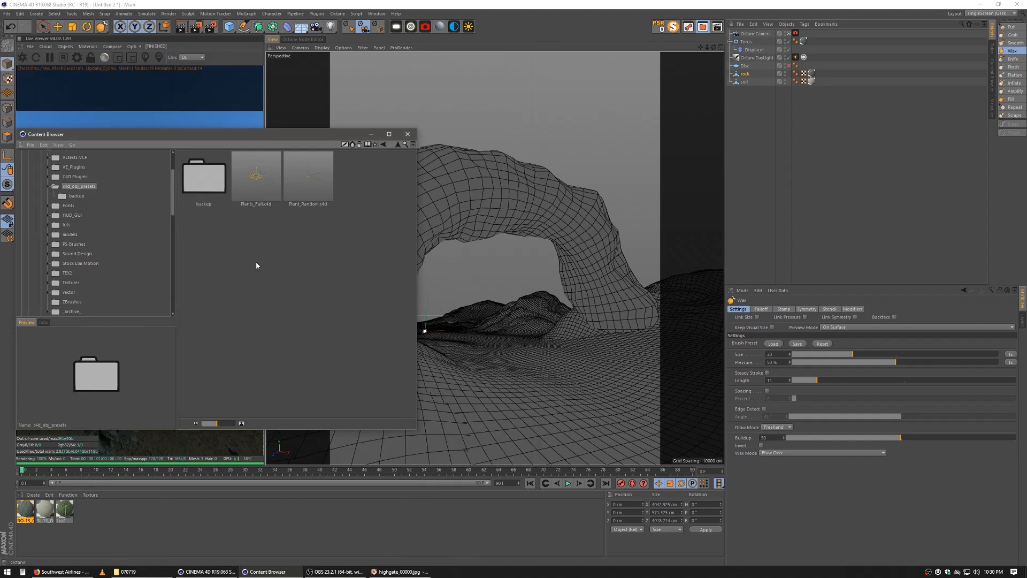
{"action": "left_click_drag", "start_coordinate": [252, 183], "coordinate": [775, 42]}
{"action": "left_click", "coordinate": [407, 134]}
{"action": "left_click", "coordinate": [777, 185]}
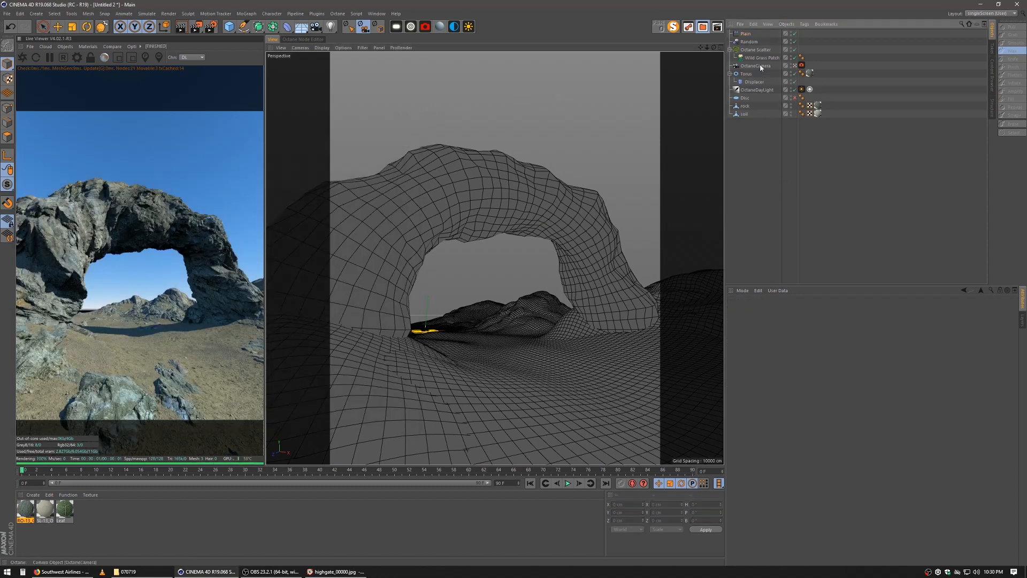
Move the Octane Scatter with its grass patch forward through the arch to about Z -1351 cm
{"action": "left_click", "coordinate": [751, 50]}
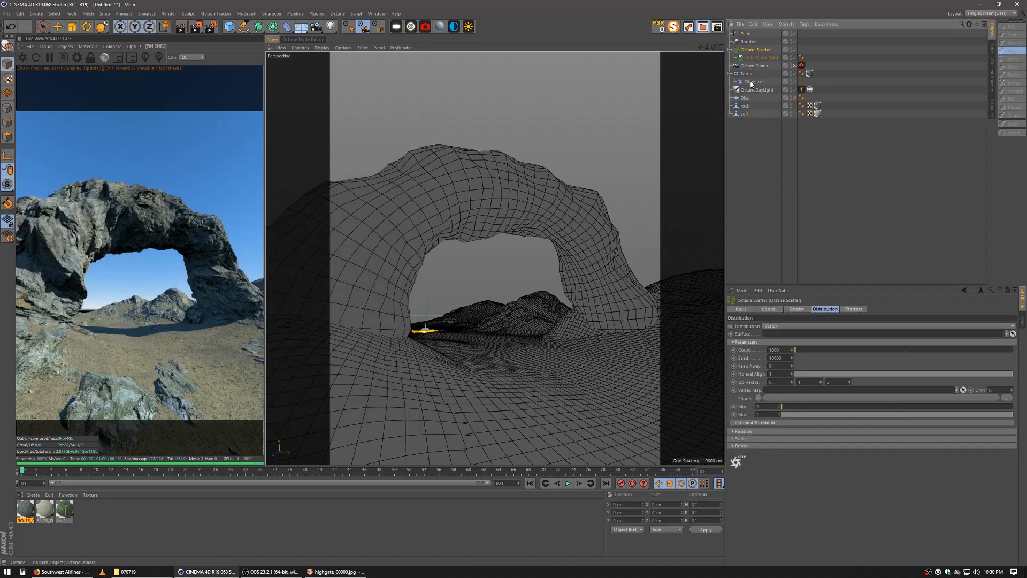
{"action": "left_click", "coordinate": [745, 42]}
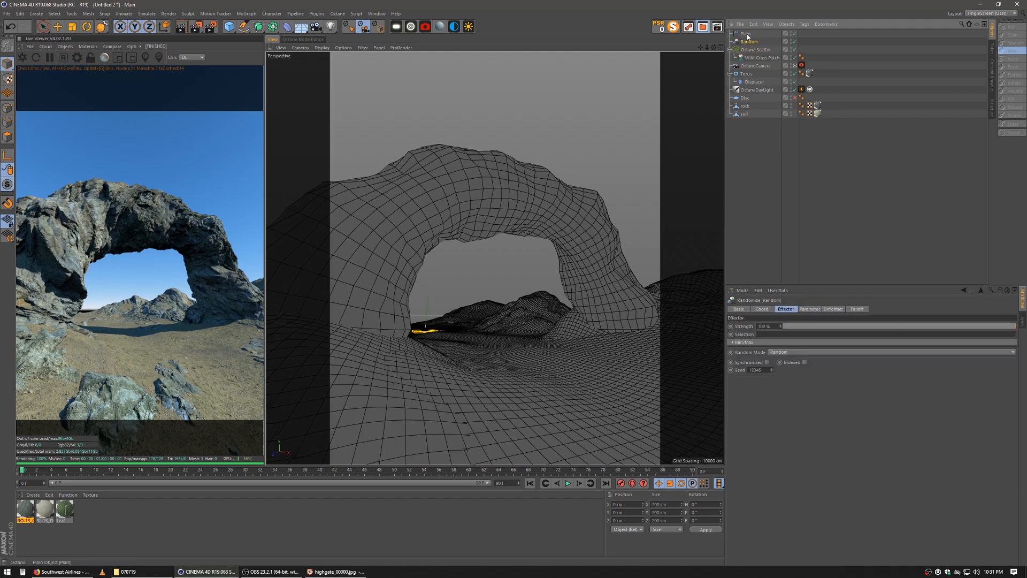
{"action": "left_click", "coordinate": [747, 36]}
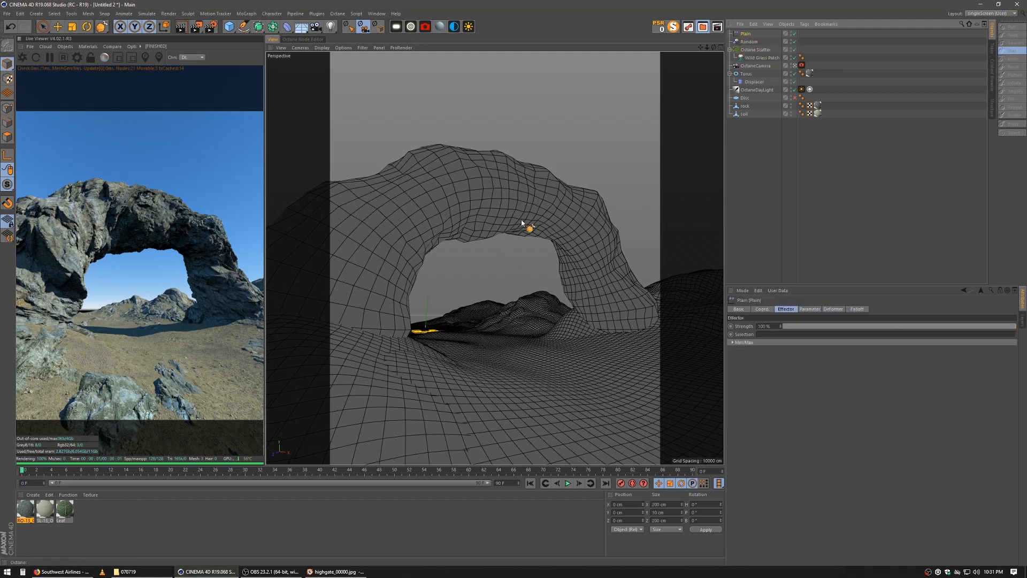
{"action": "left_click", "coordinate": [752, 50]}
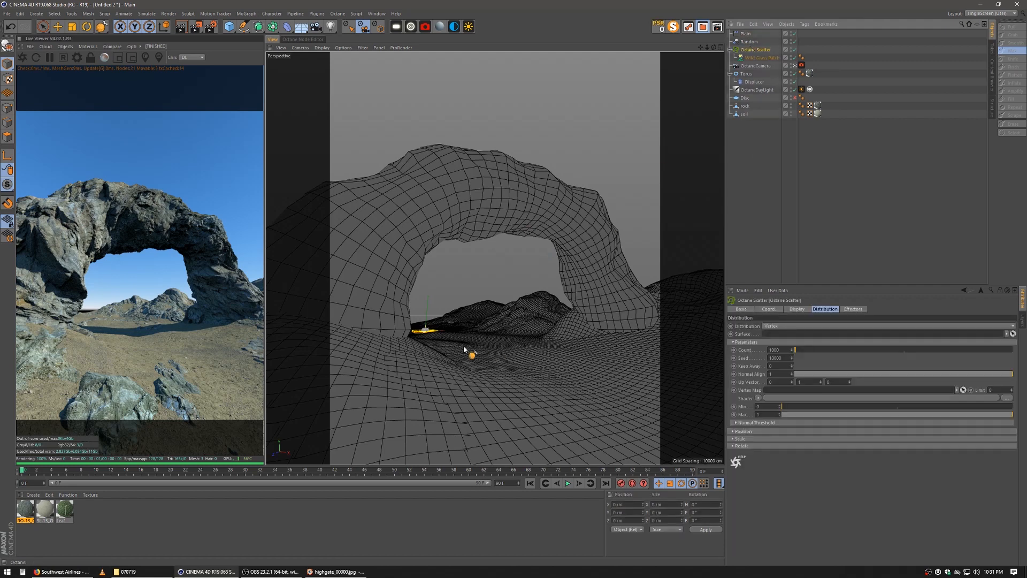
{"action": "key", "text": "e"}
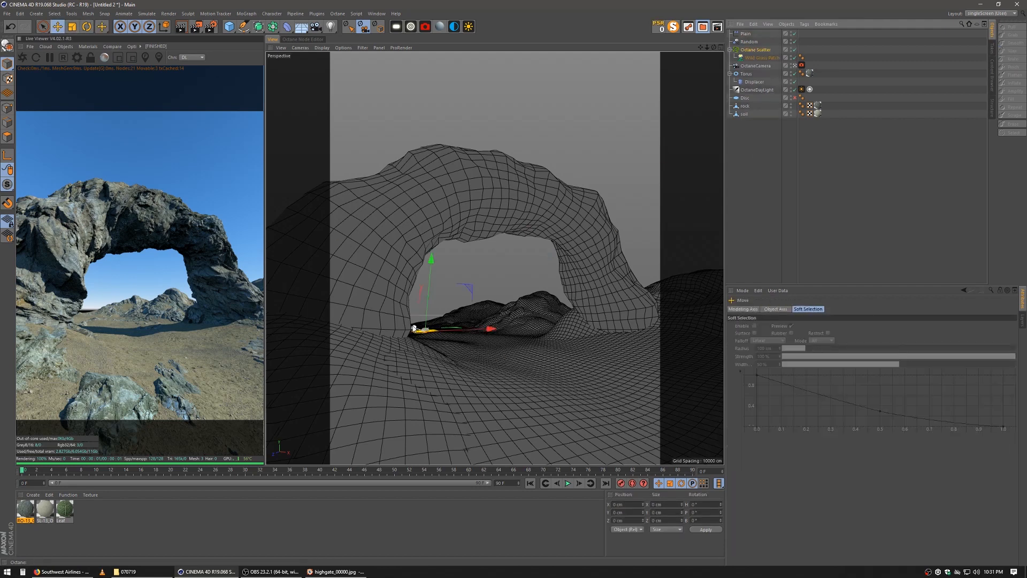
{"action": "left_click_drag", "start_coordinate": [431, 342], "coordinate": [502, 364]}
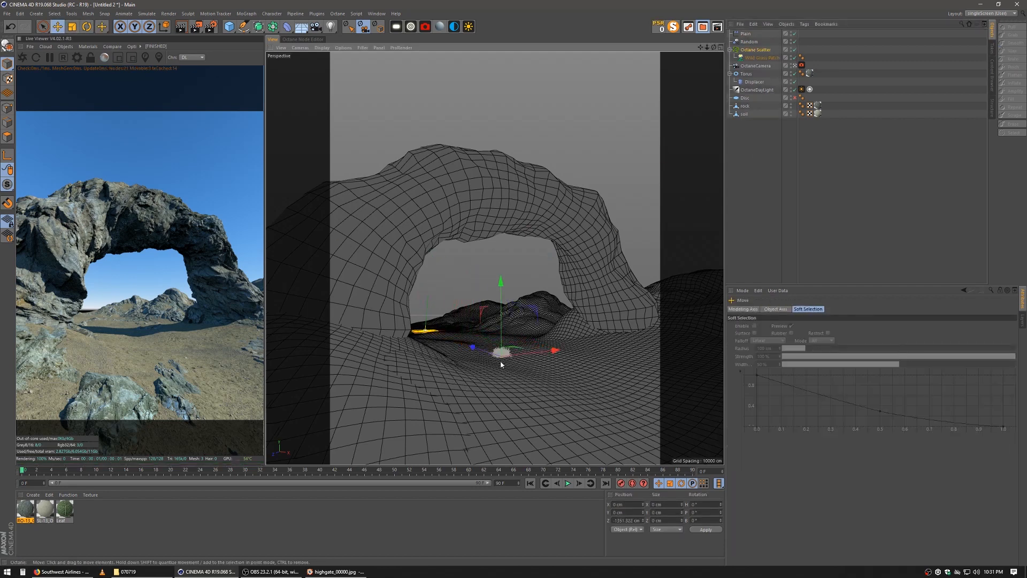
{"action": "left_click", "coordinate": [770, 167]}
Assign the soil terrain as the Octane Scatter's surface and set its distribution to Surface
{"action": "left_click", "coordinate": [755, 51]}
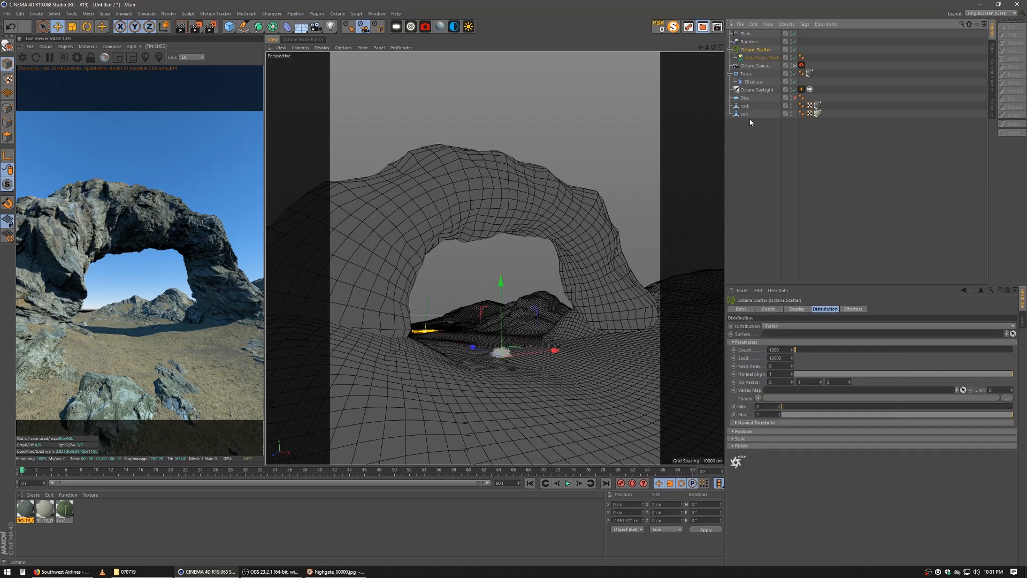
{"action": "left_click", "coordinate": [752, 58]}
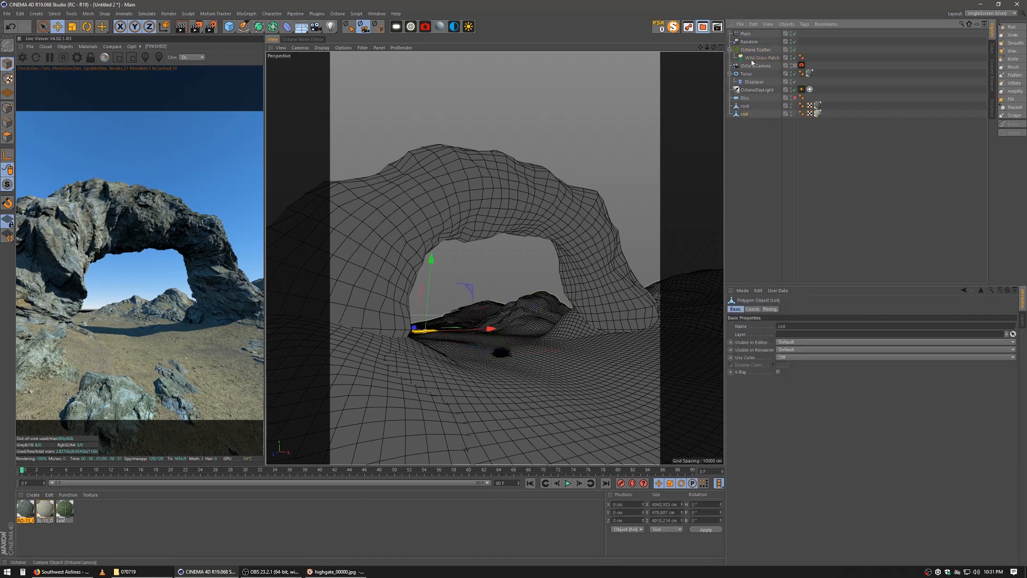
{"action": "left_click", "coordinate": [753, 50]}
{"action": "left_click_drag", "start_coordinate": [742, 115], "coordinate": [781, 335]}
{"action": "left_click", "coordinate": [783, 326]}
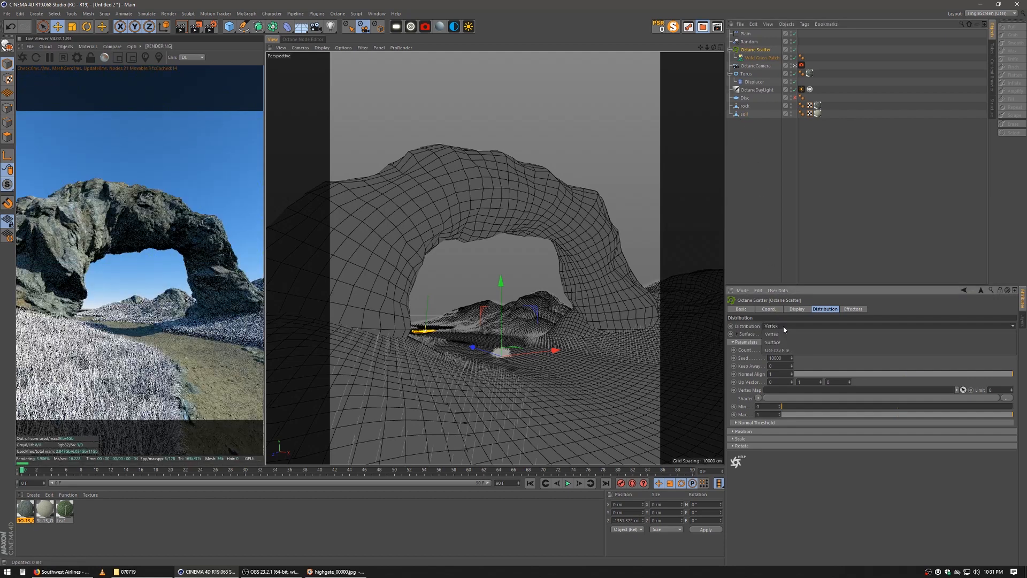
{"action": "left_click", "coordinate": [785, 342]}
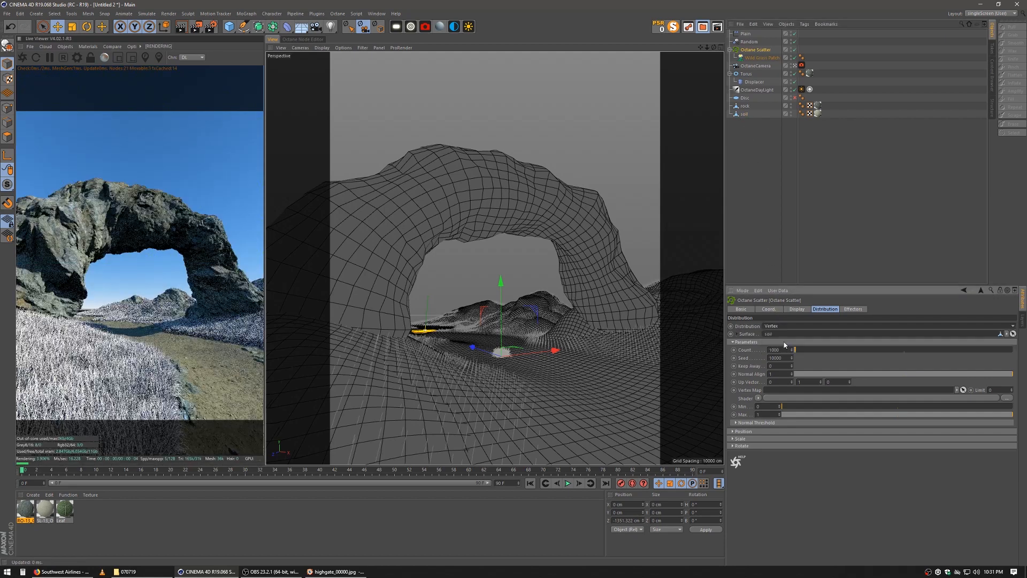
{"action": "left_click", "coordinate": [769, 208]}
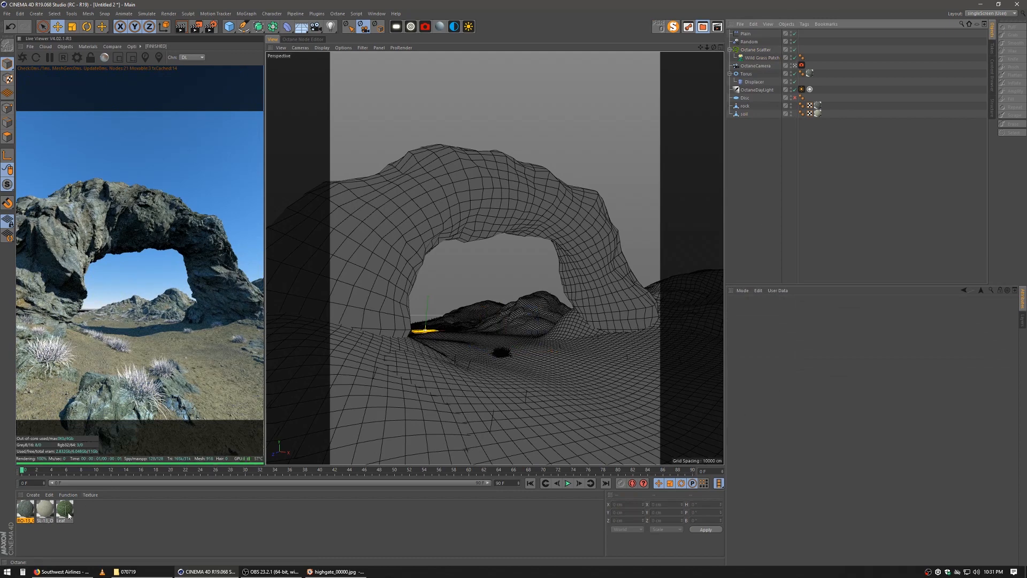
Apply the Leaf material to the Wild Grass Patch and show the material's node graph in the Octane Node Editor
{"action": "left_click_drag", "start_coordinate": [755, 52], "coordinate": [760, 61]}
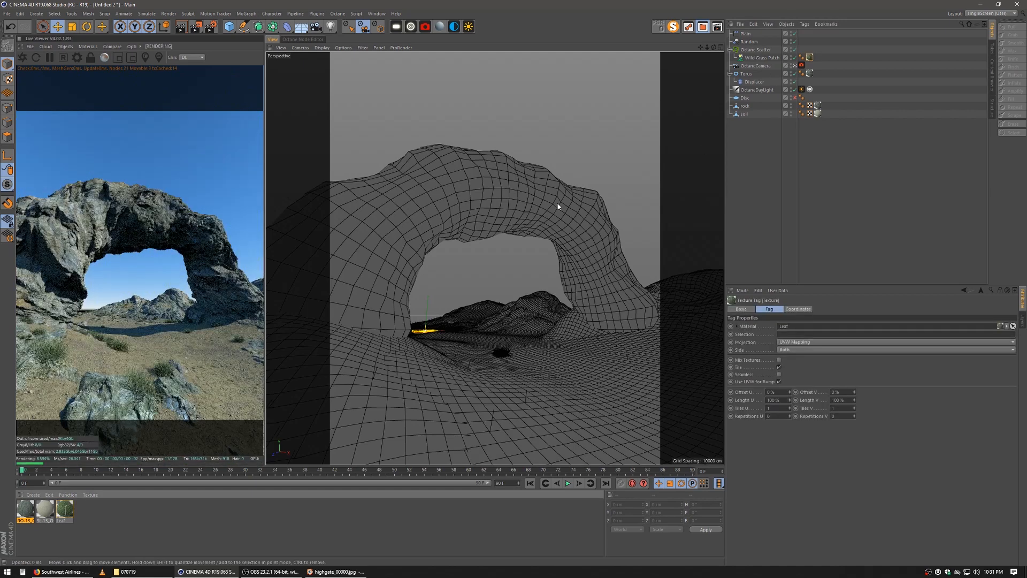
{"action": "left_click", "coordinate": [310, 39]}
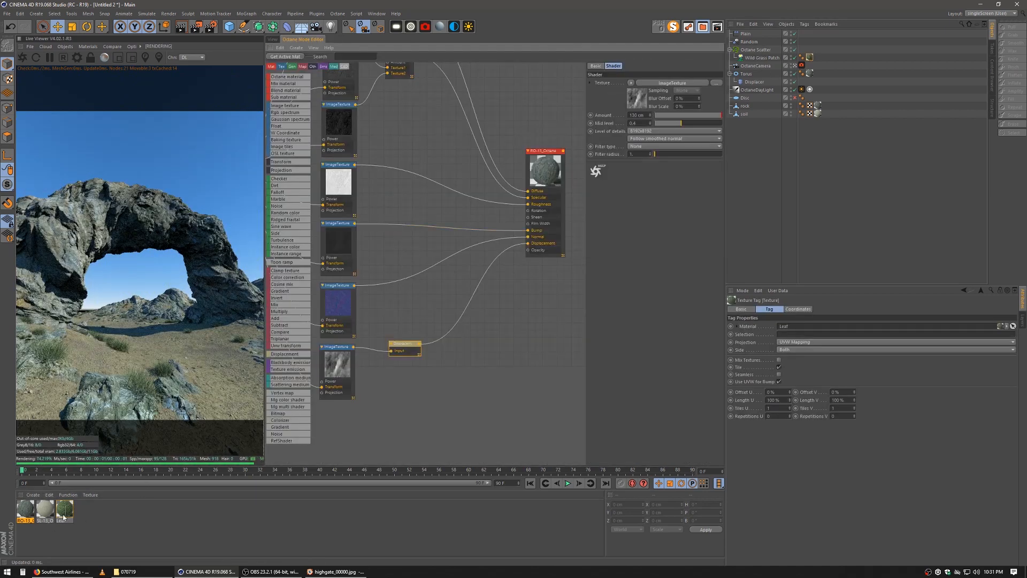
{"action": "left_click", "coordinate": [65, 509]}
{"action": "left_click_drag", "start_coordinate": [409, 225], "coordinate": [455, 180]}
{"action": "left_click_drag", "start_coordinate": [416, 233], "coordinate": [417, 196]}
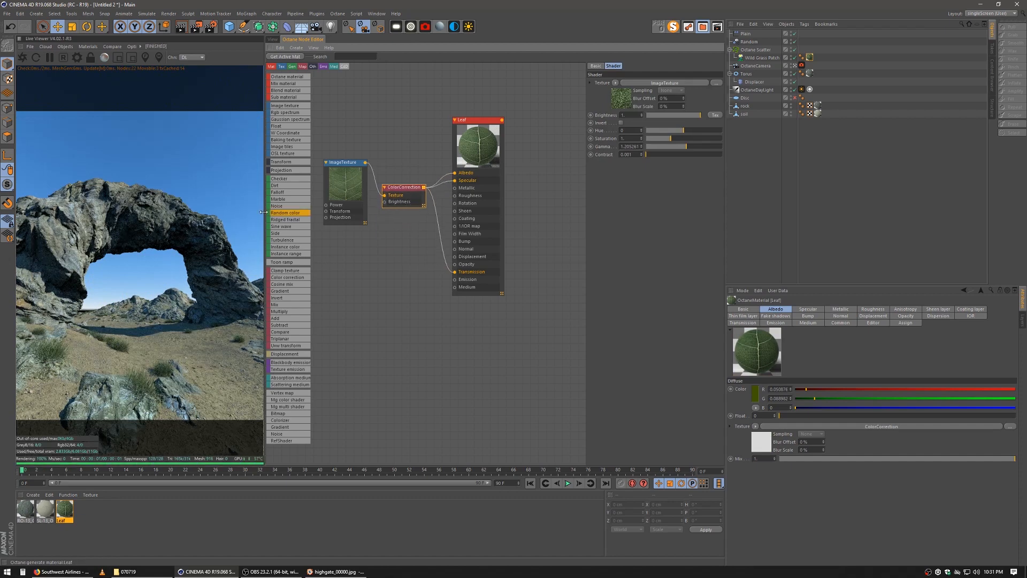
Set the Leaf material's ColorCorrection node to a hue of -0.1 and a gamma of about 0.905
{"action": "left_click", "coordinate": [668, 131]}
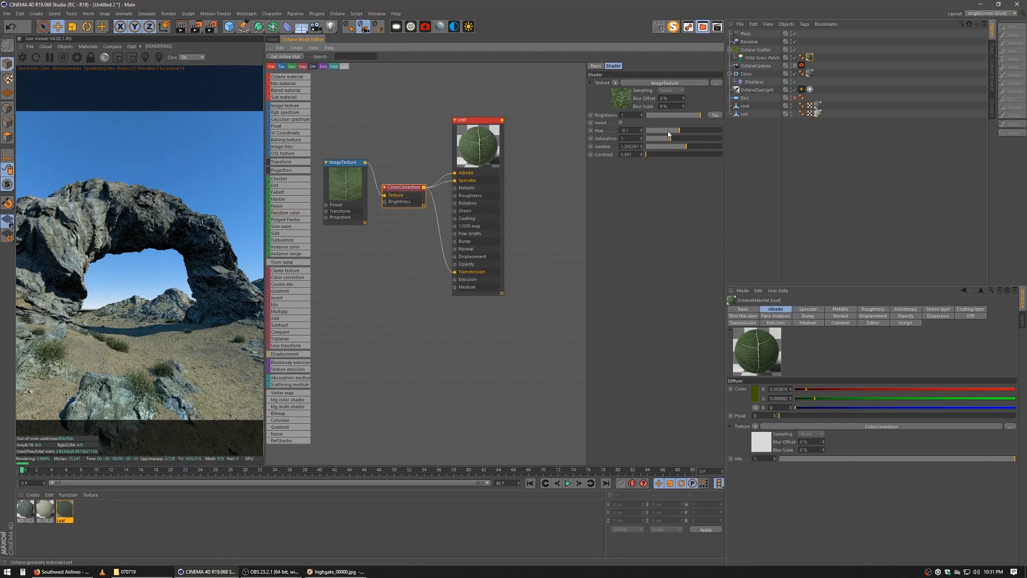
{"action": "left_click", "coordinate": [668, 147]}
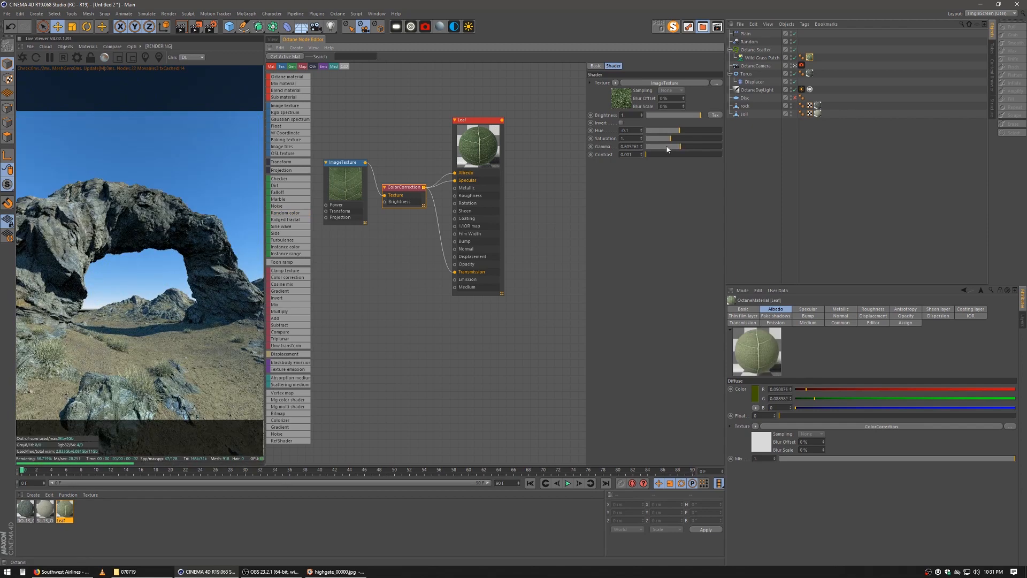
{"action": "left_click", "coordinate": [670, 147]}
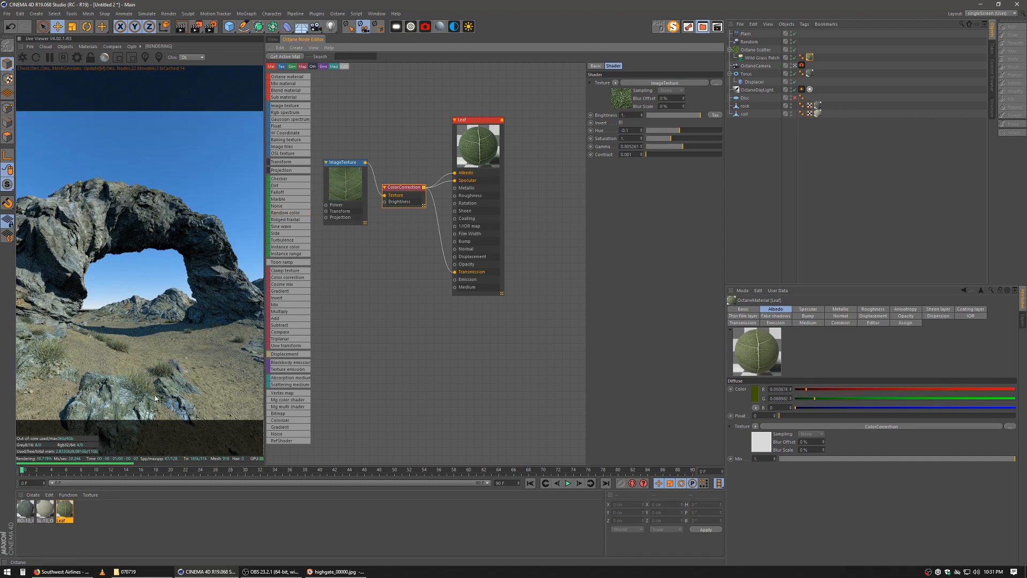
{"action": "left_click", "coordinate": [669, 146]}
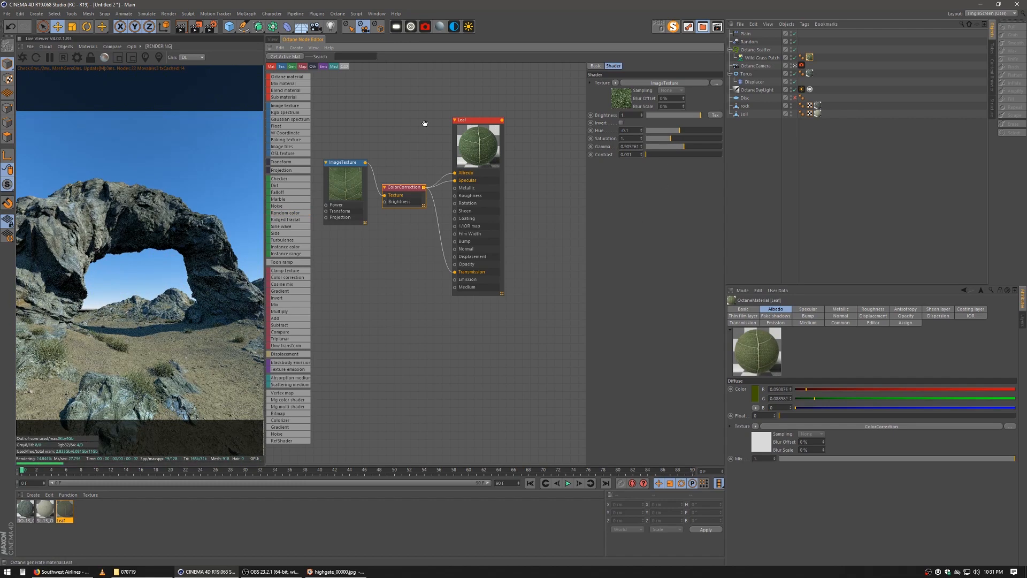
Switch the Live Viewer kernel to path tracing (PT) and limit it to 350 max samples in the Octane Settings
{"action": "left_click", "coordinate": [193, 57]}
{"action": "left_click", "coordinate": [206, 91]}
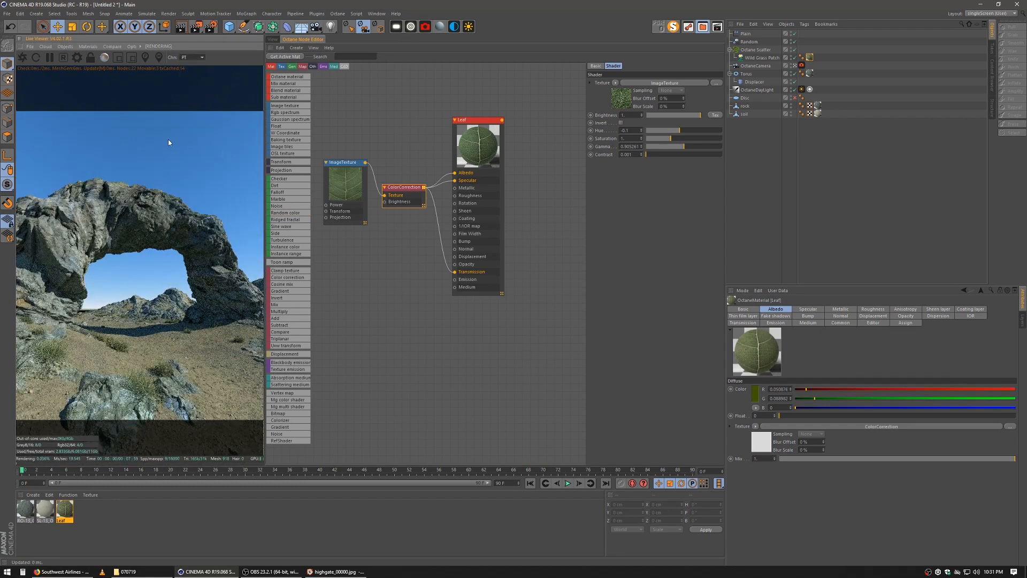
{"action": "left_click", "coordinate": [77, 58]}
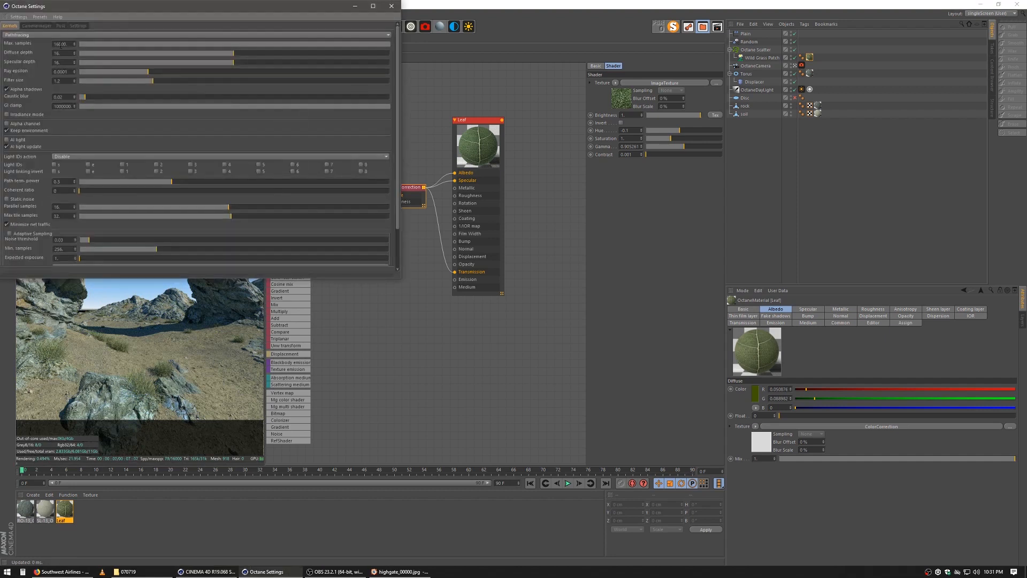
{"action": "double_click", "coordinate": [60, 44]}
{"action": "type", "text": "350"}
{"action": "key", "text": "Tab"}
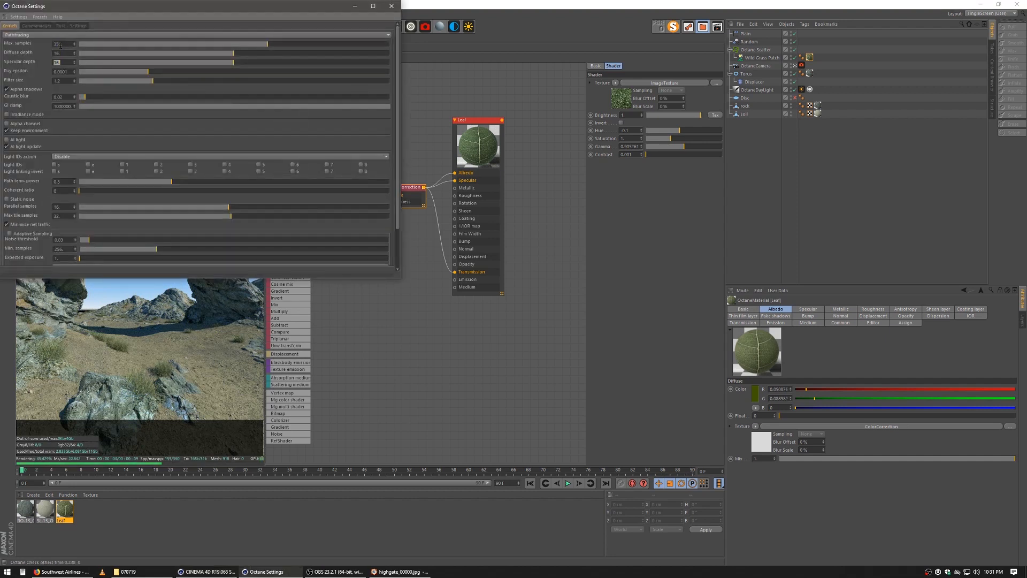
Set the path tracing GI clamp to 4 and close the Octane Settings
{"action": "key", "text": "Tab"}
{"action": "key", "text": "Tab"}
{"action": "key", "text": "Tab"}
{"action": "key", "text": "Tab"}
{"action": "type", "text": "4"}
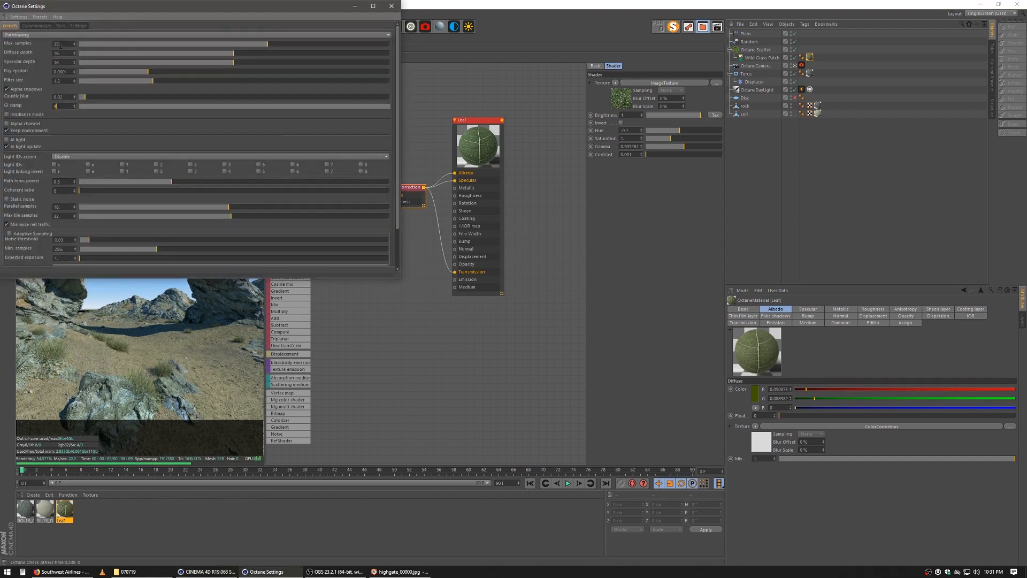
{"action": "key", "text": "Return"}
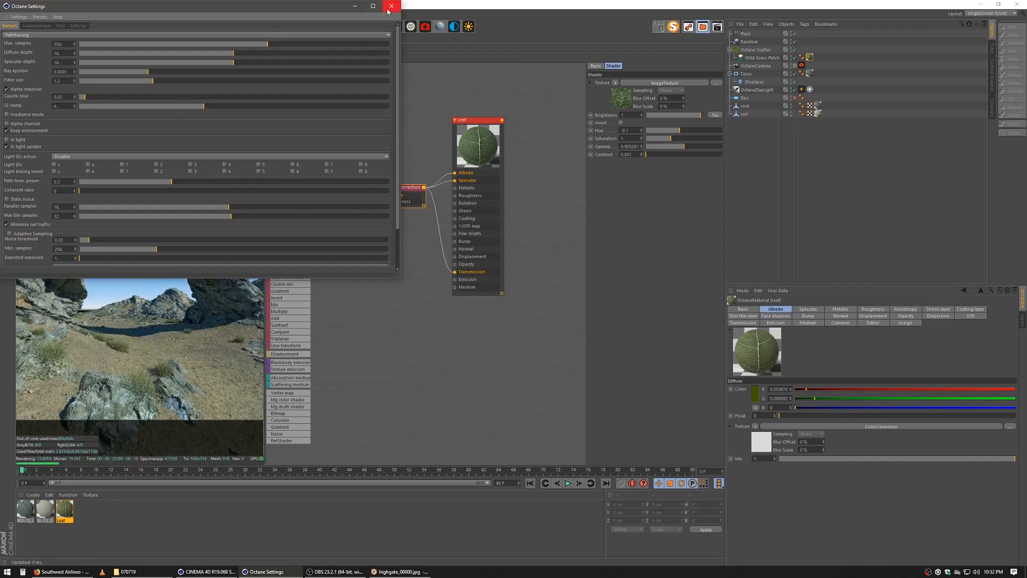
{"action": "left_click", "coordinate": [391, 6]}
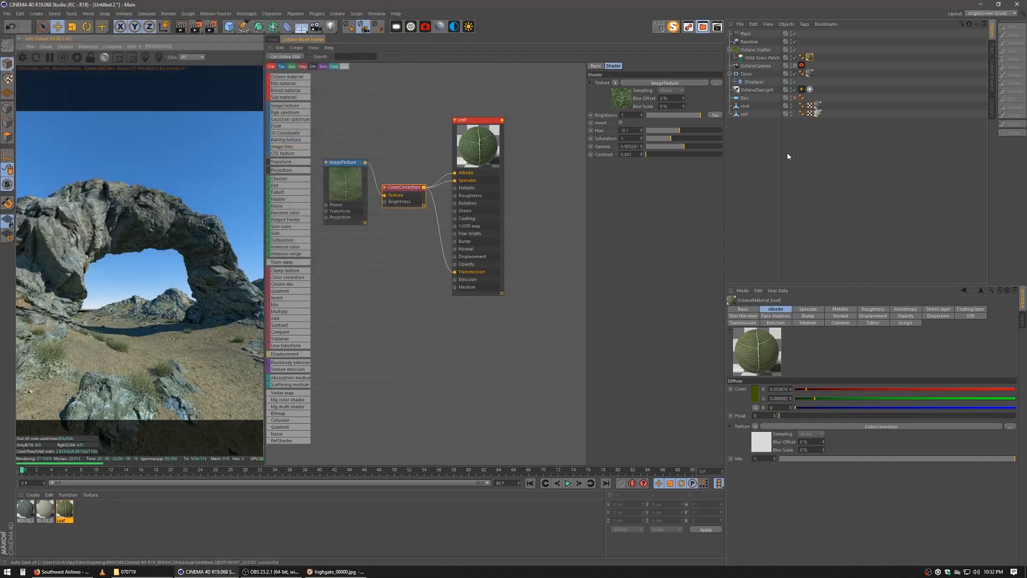
Change the Wild Grass Patch plant to the Poa Grass preset from MultiFlora Library 1
{"action": "left_click", "coordinate": [762, 57]}
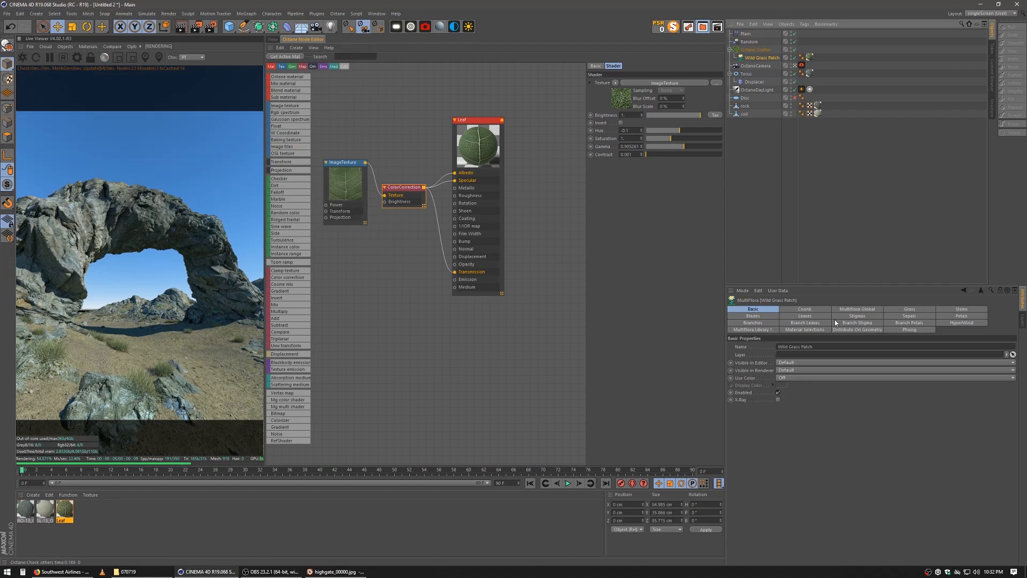
{"action": "left_click", "coordinate": [756, 329]}
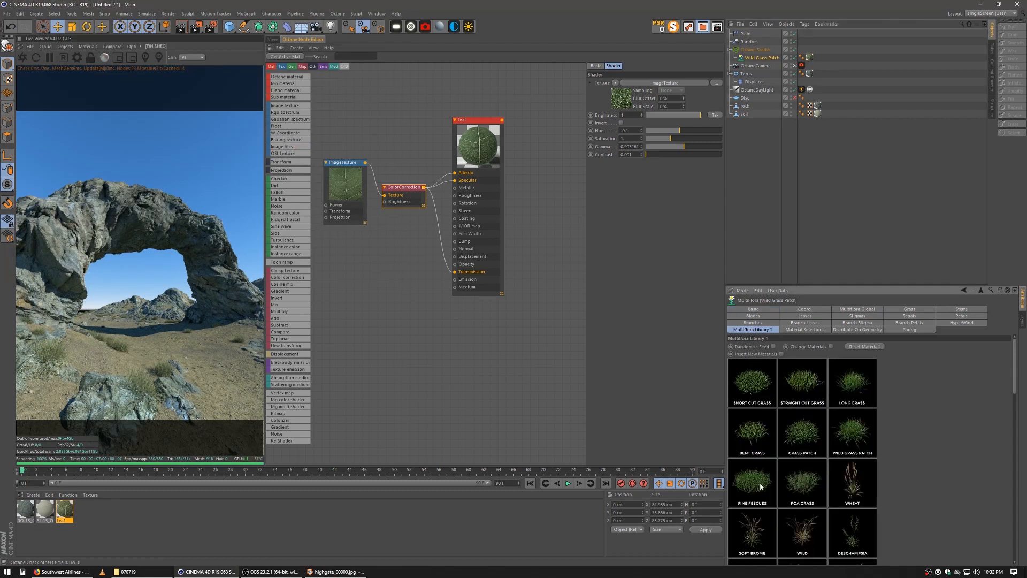
{"action": "left_click", "coordinate": [803, 486]}
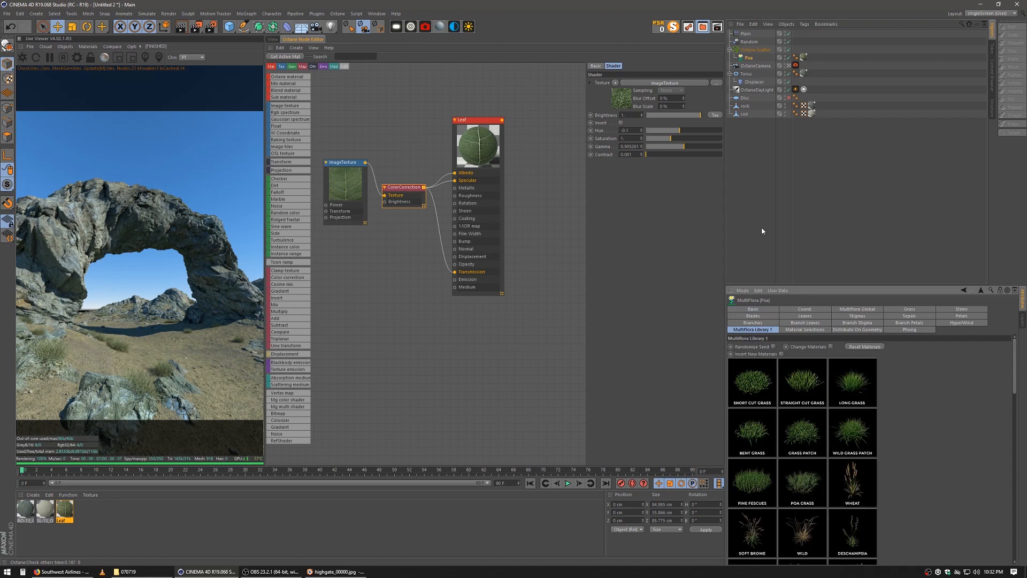
{"action": "left_click", "coordinate": [761, 231]}
Duplicate the Poa plant inside the Octane Scatter and change the copy to the Tufted Hairgrass preset from MultiFlora Library 1
{"action": "left_click", "coordinate": [743, 59]}
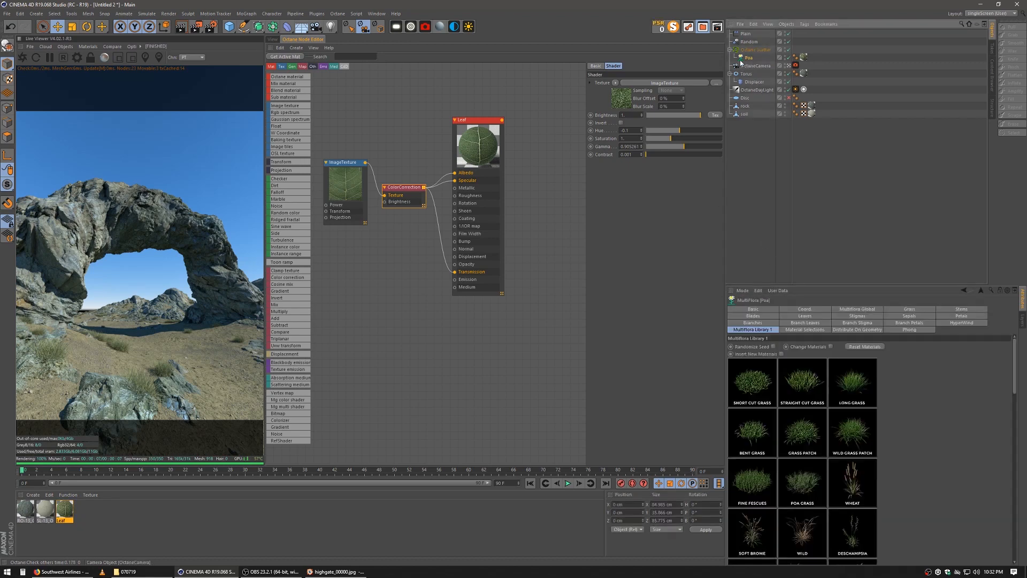
{"action": "left_click_drag", "start_coordinate": [747, 58], "coordinate": [749, 62], "text": "ctrl"}
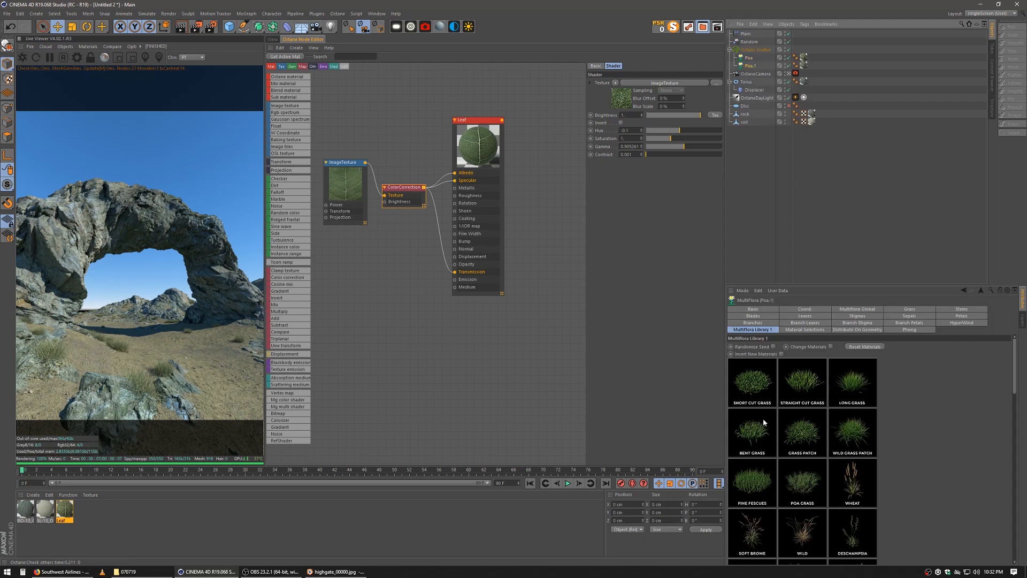
{"action": "scroll", "coordinate": [765, 423], "scroll_direction": "down", "scroll_amount": 5}
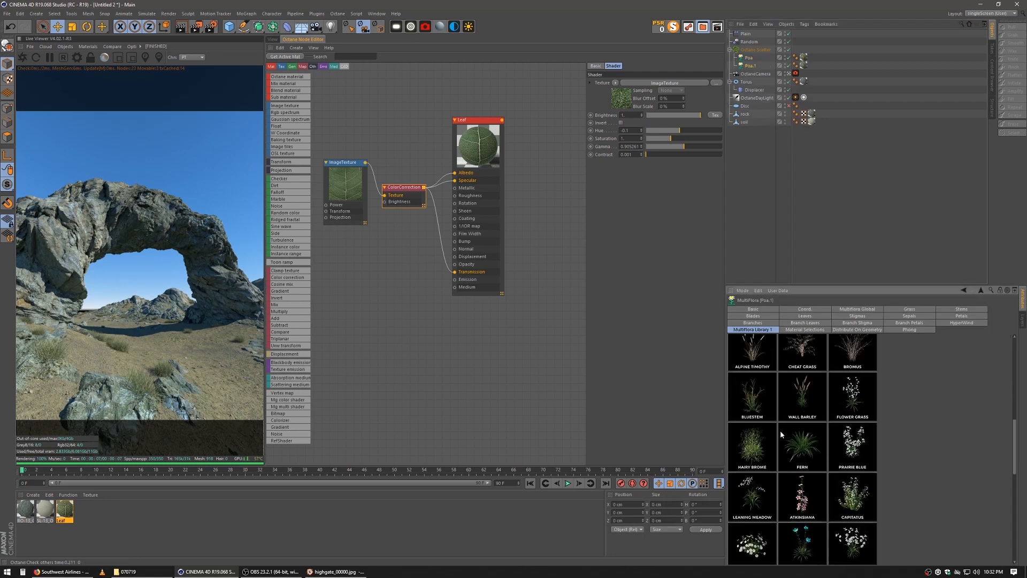
{"action": "scroll", "coordinate": [780, 430], "scroll_direction": "up", "scroll_amount": 3}
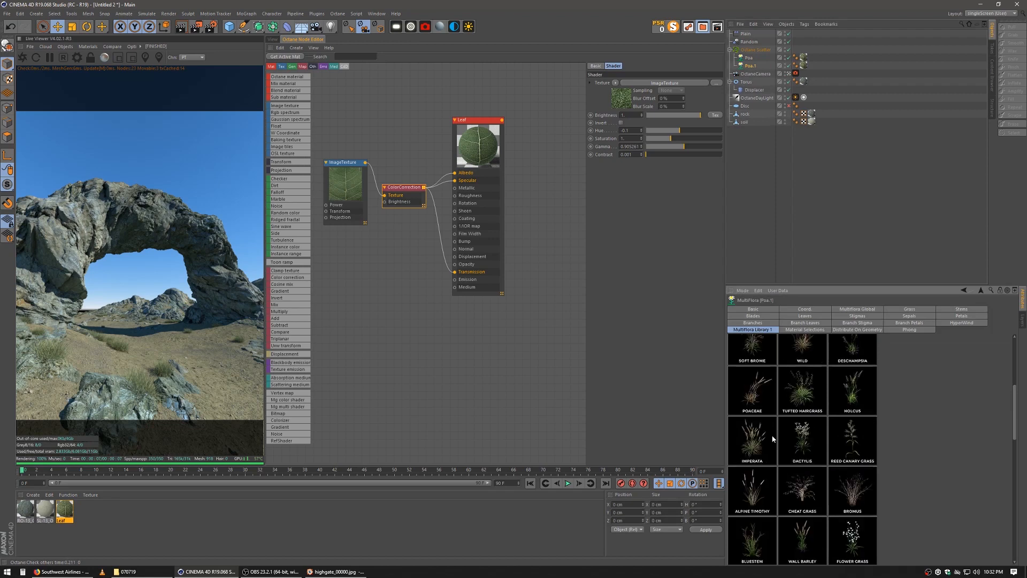
{"action": "left_click", "coordinate": [800, 397]}
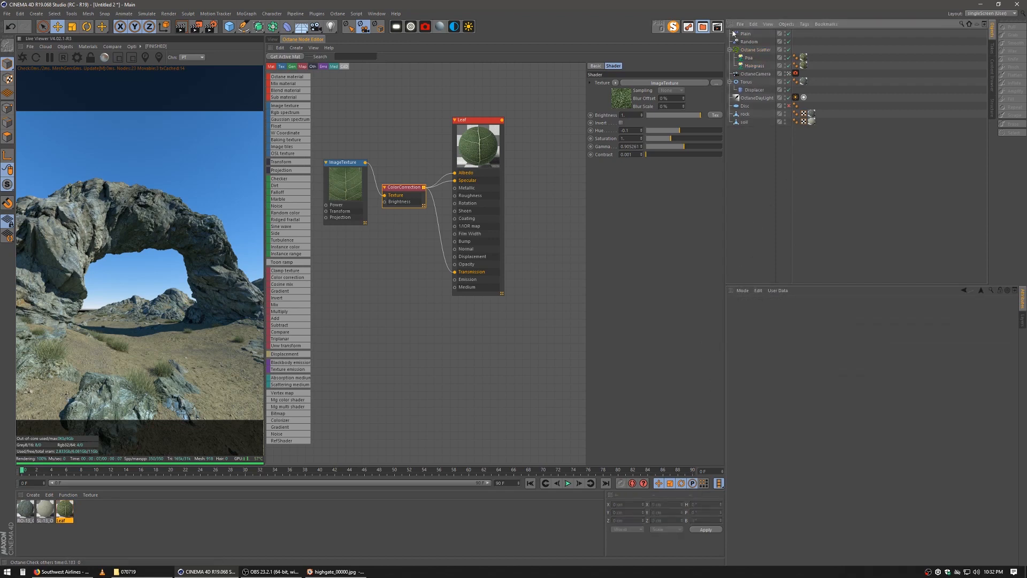
Save the project in the tutorial folder as tutorial_00
{"action": "left_click", "coordinate": [754, 50]}
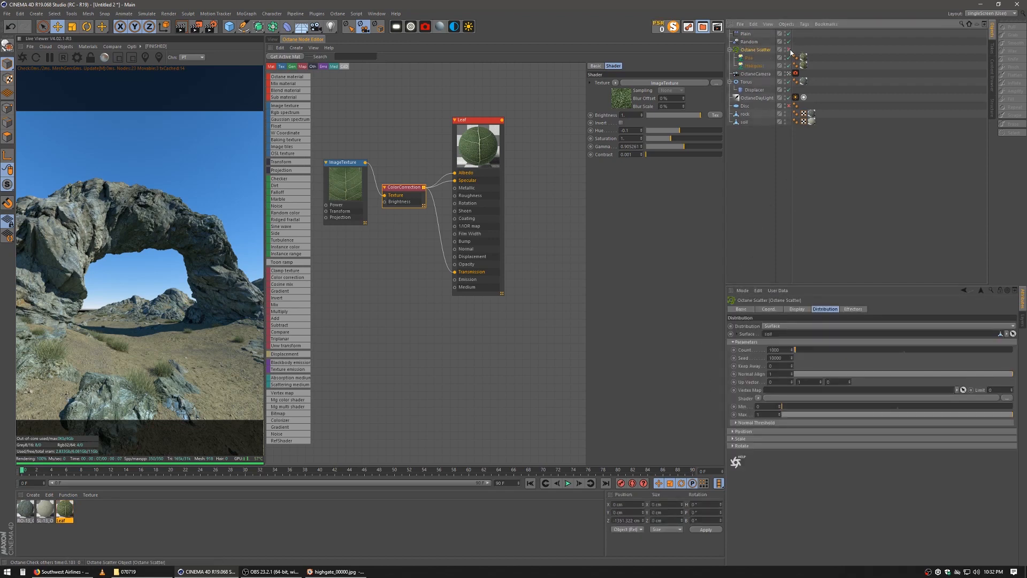
{"action": "left_click", "coordinate": [743, 172]}
{"action": "key", "text": "ctrl+s"}
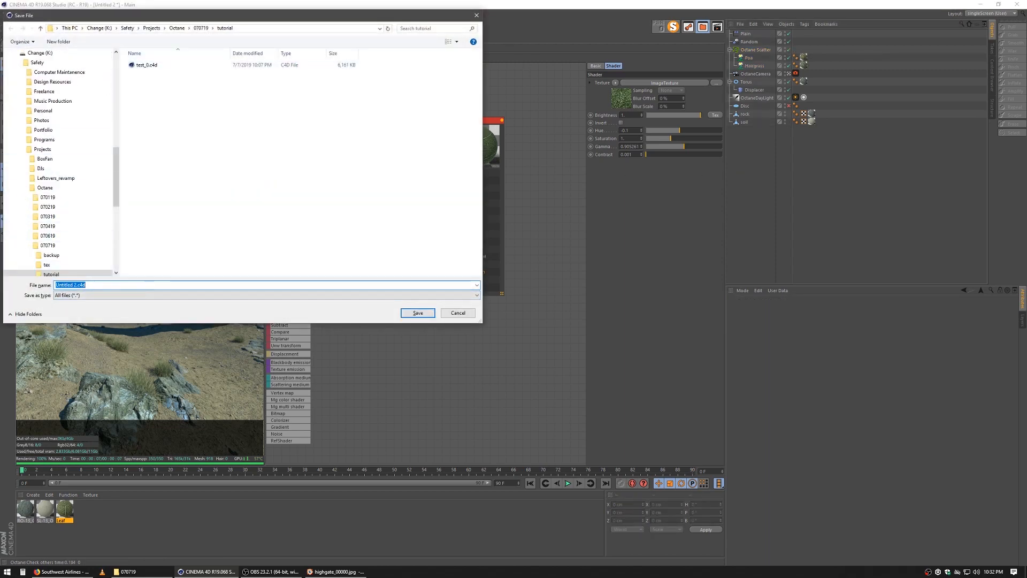
{"action": "type", "text": "tutorial_00"}
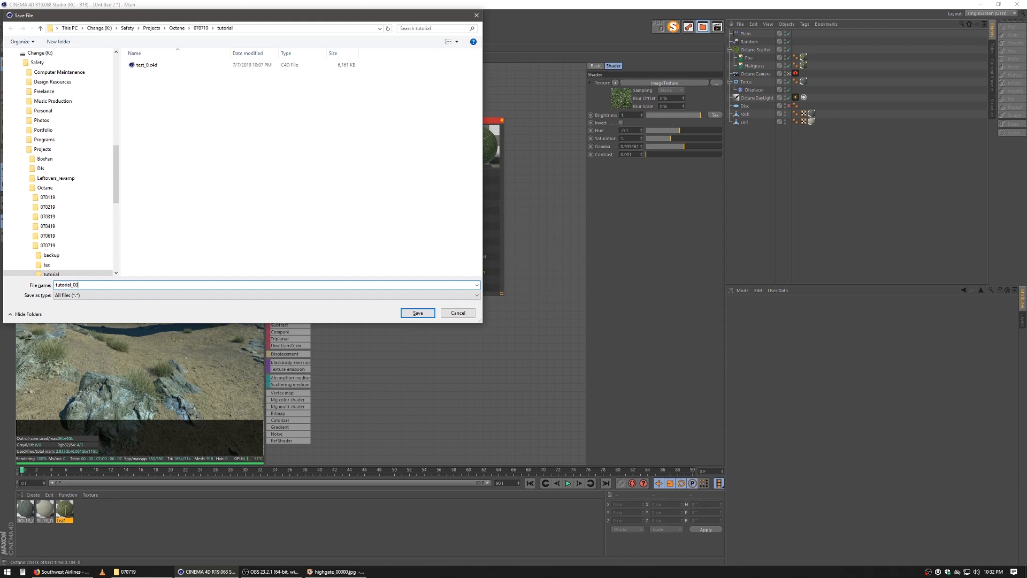
{"action": "key", "text": "Return"}
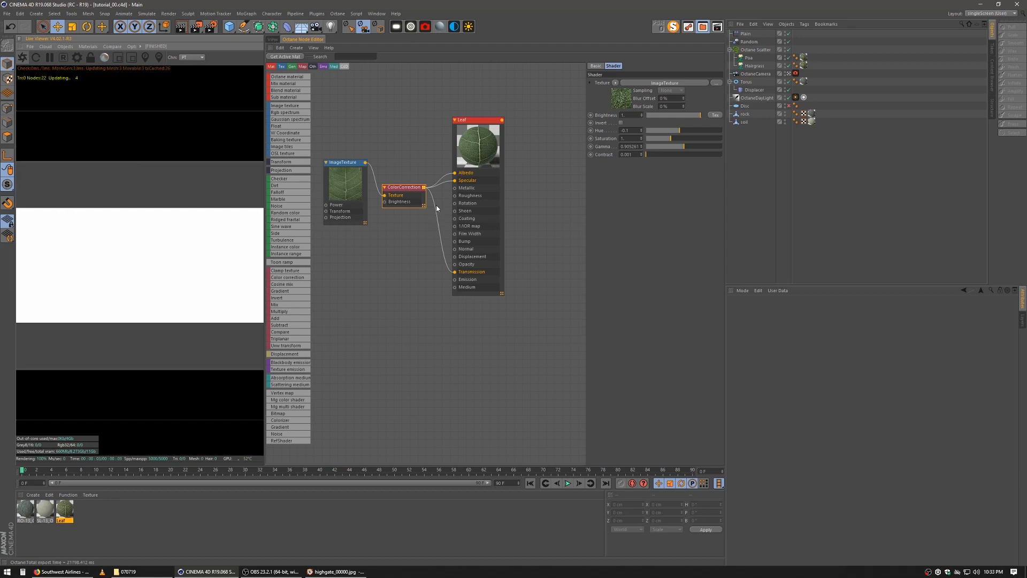
Show the perspective viewport and toggle the Octane Scatter off and back on to compare the render with and without grass
{"action": "left_click", "coordinate": [273, 39]}
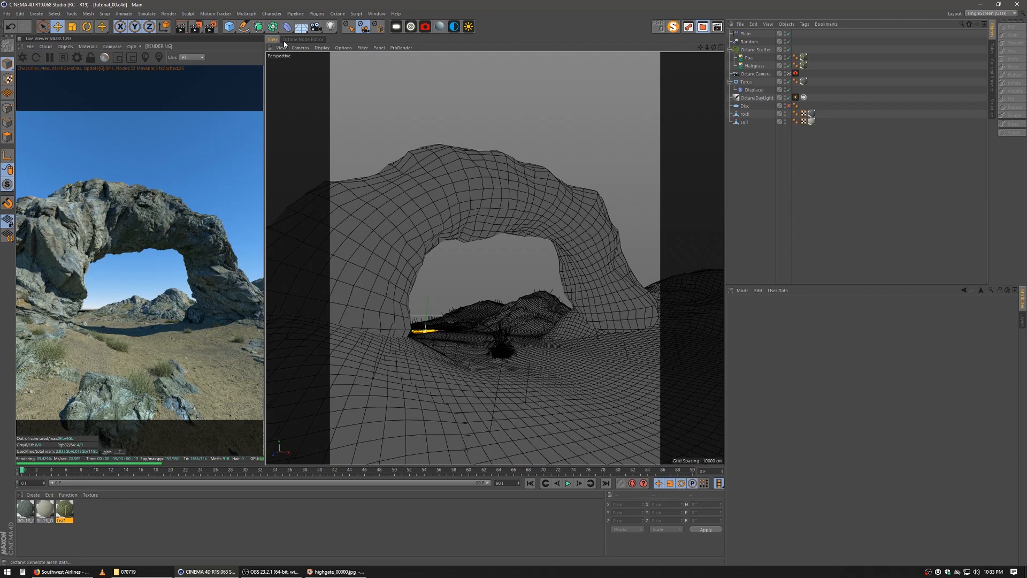
{"action": "left_click", "coordinate": [301, 40]}
{"action": "left_click", "coordinate": [273, 40]}
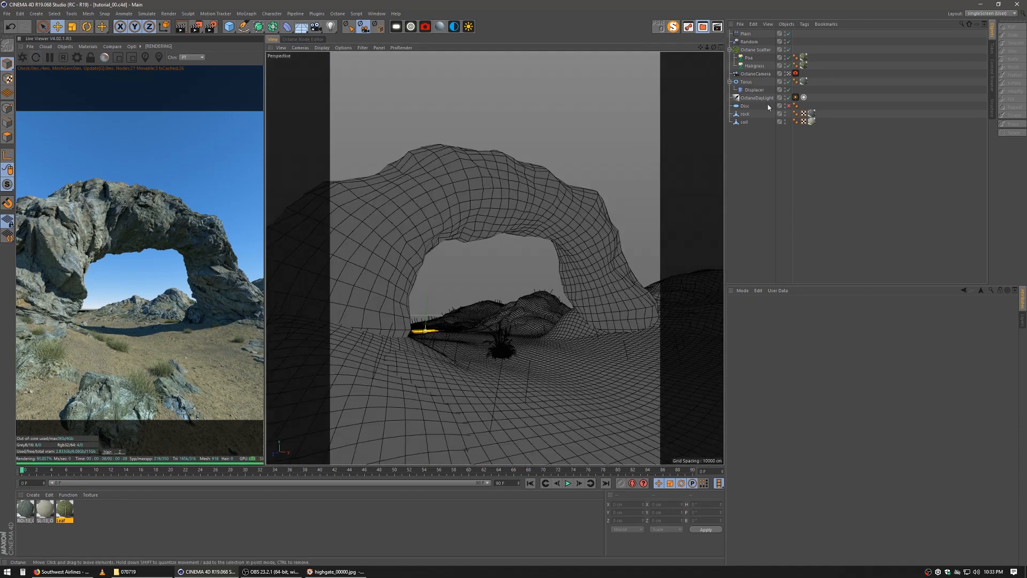
{"action": "left_click", "coordinate": [788, 49]}
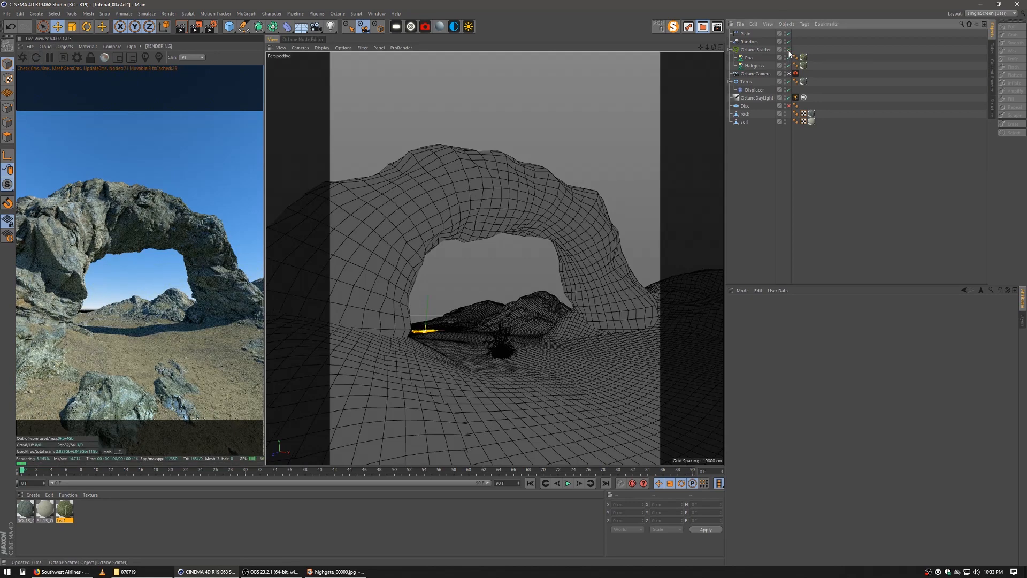
{"action": "left_click", "coordinate": [788, 49]}
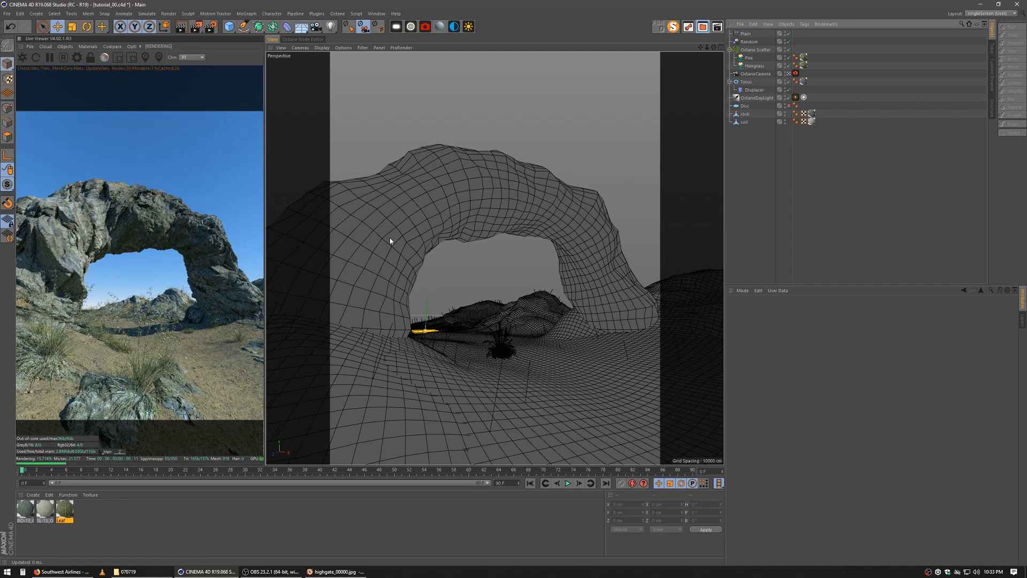
Reduce the Hairgrass plant's MultiFlora Size in its global parameters
{"action": "left_click", "coordinate": [755, 65]}
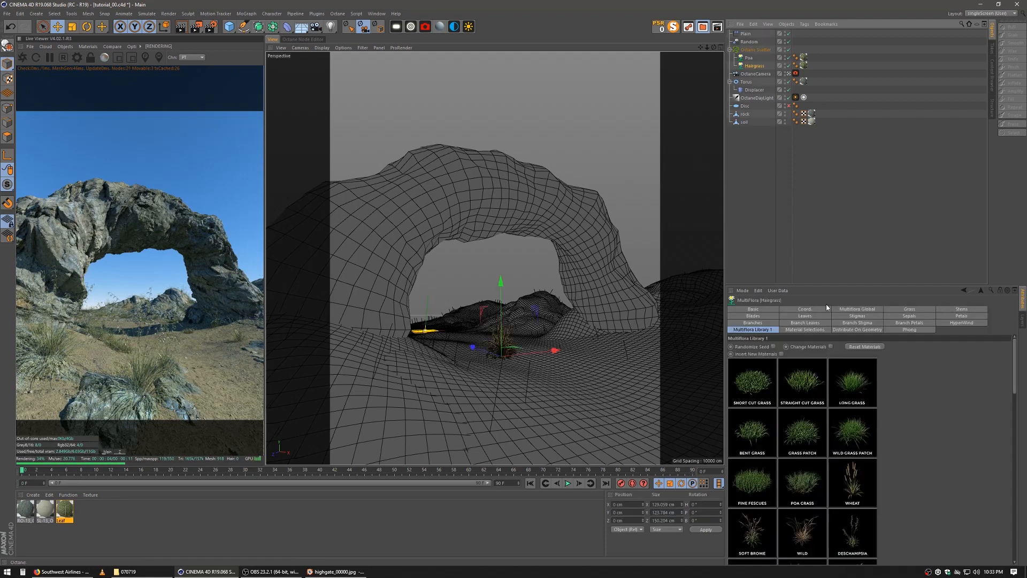
{"action": "left_click", "coordinate": [857, 309]}
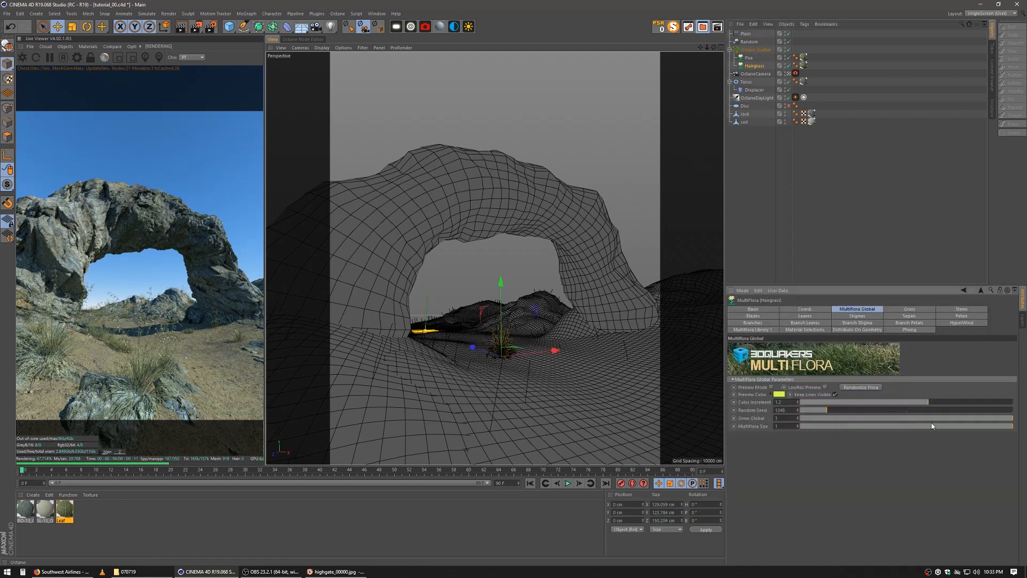
{"action": "left_click_drag", "start_coordinate": [990, 424], "coordinate": [952, 433]}
Set the Octane Scatter's distribution count to 10000
{"action": "left_click", "coordinate": [749, 57]}
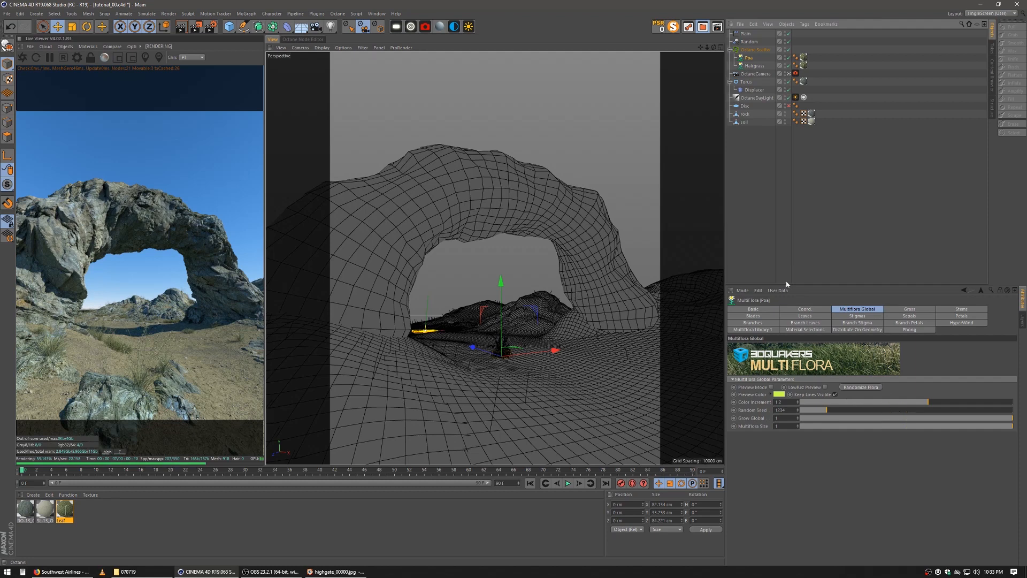
{"action": "left_click", "coordinate": [751, 49]}
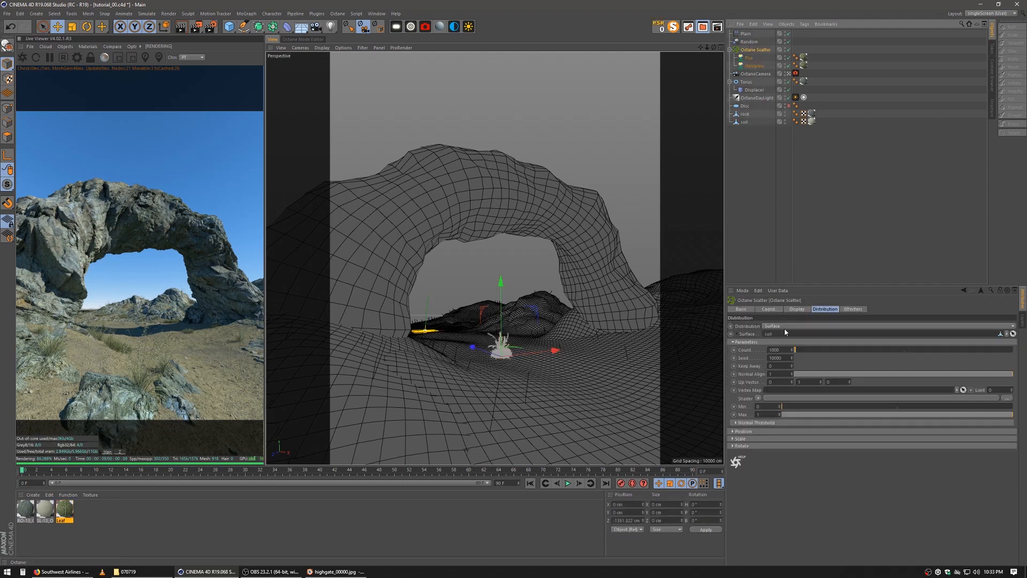
{"action": "double_click", "coordinate": [776, 349]}
{"action": "type", "text": "10000"}
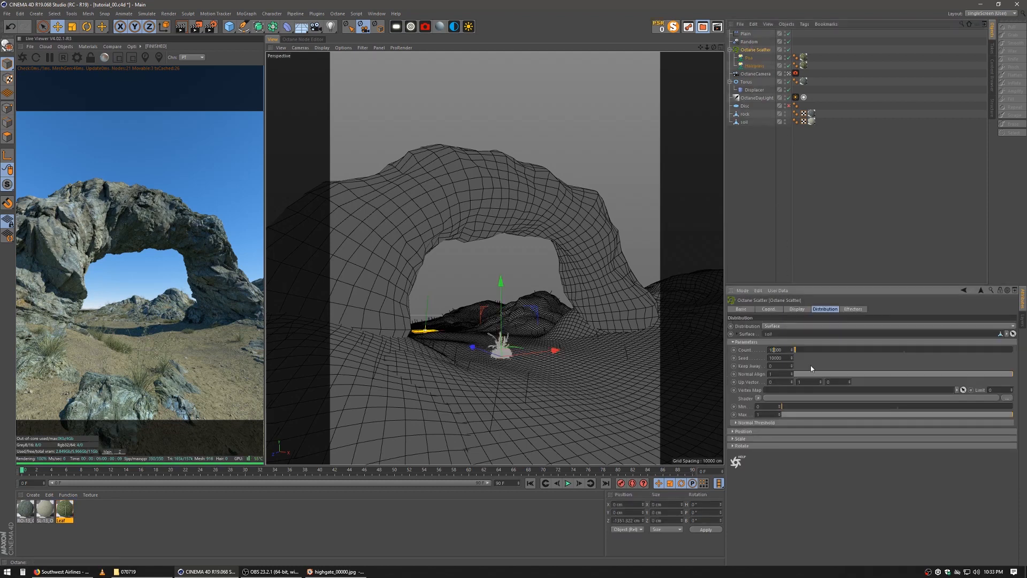
{"action": "key", "text": "Return"}
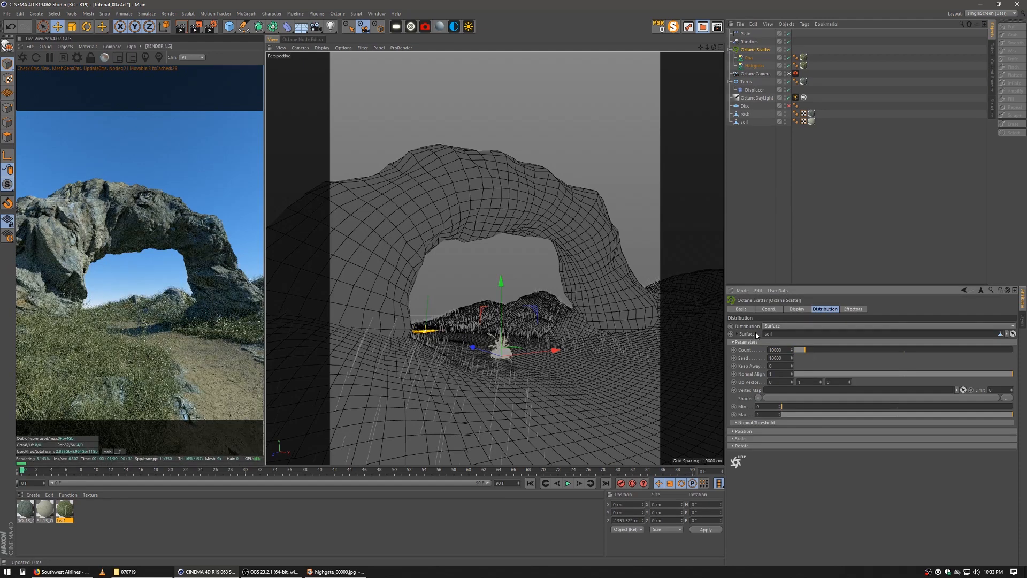
Try a MultiFlora Size of 1.5 on the Poa plant and settle on 1.2
{"action": "left_click", "coordinate": [749, 57]}
{"action": "left_click", "coordinate": [785, 426]}
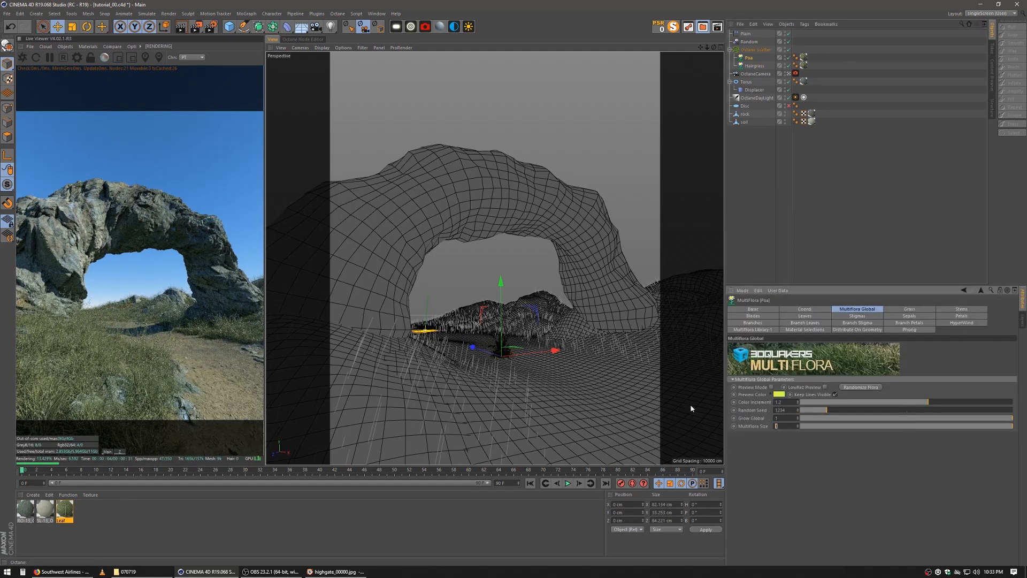
{"action": "key", "text": "Return"}
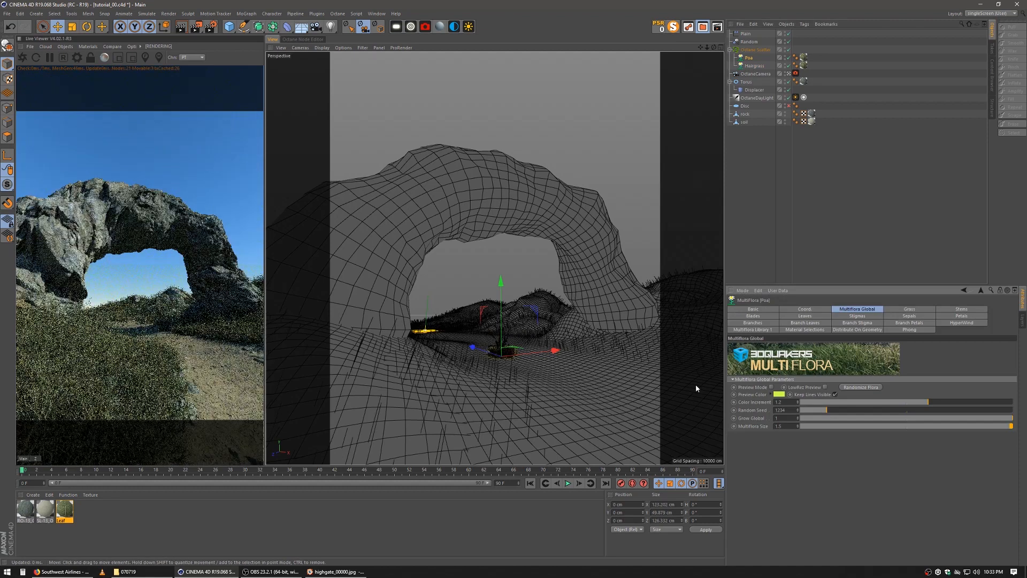
{"action": "left_click", "coordinate": [786, 426]}
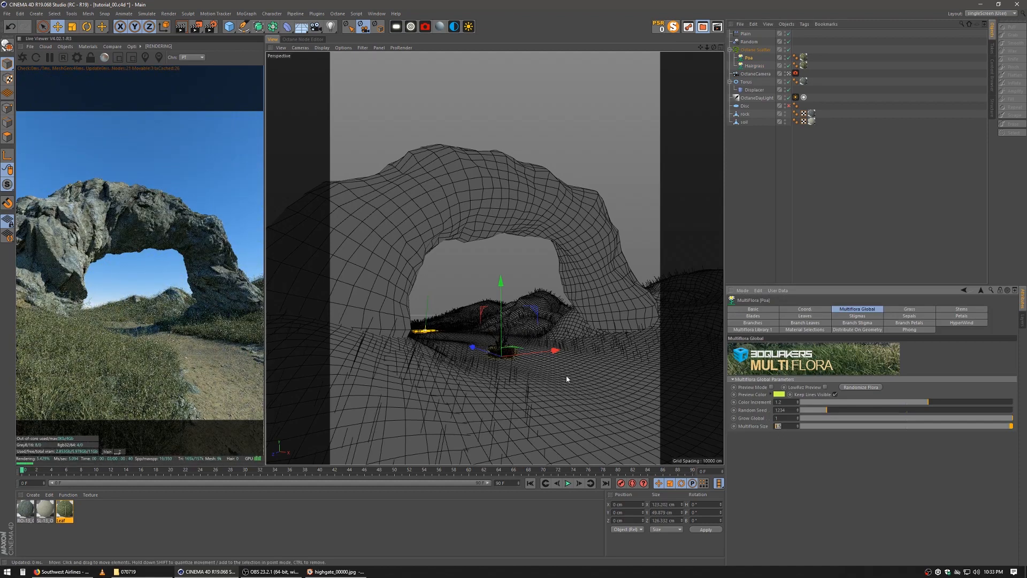
{"action": "type", "text": "1.2"}
{"action": "key", "text": "Return"}
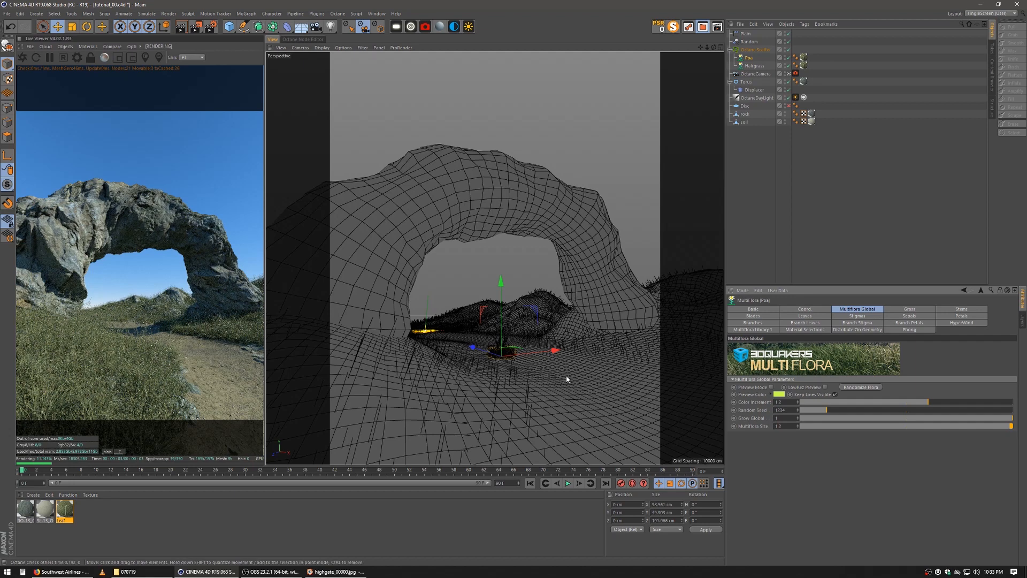
Lower the Octane Scatter's distribution count to 5000
{"action": "left_click", "coordinate": [752, 50]}
{"action": "left_click", "coordinate": [776, 350]}
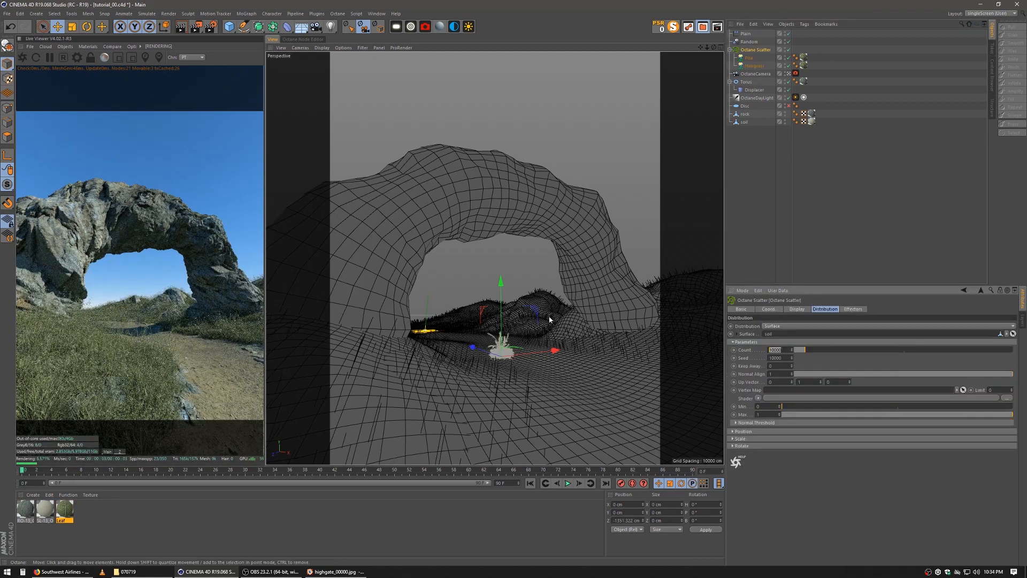
{"action": "type", "text": "5000"}
{"action": "key", "text": "Return"}
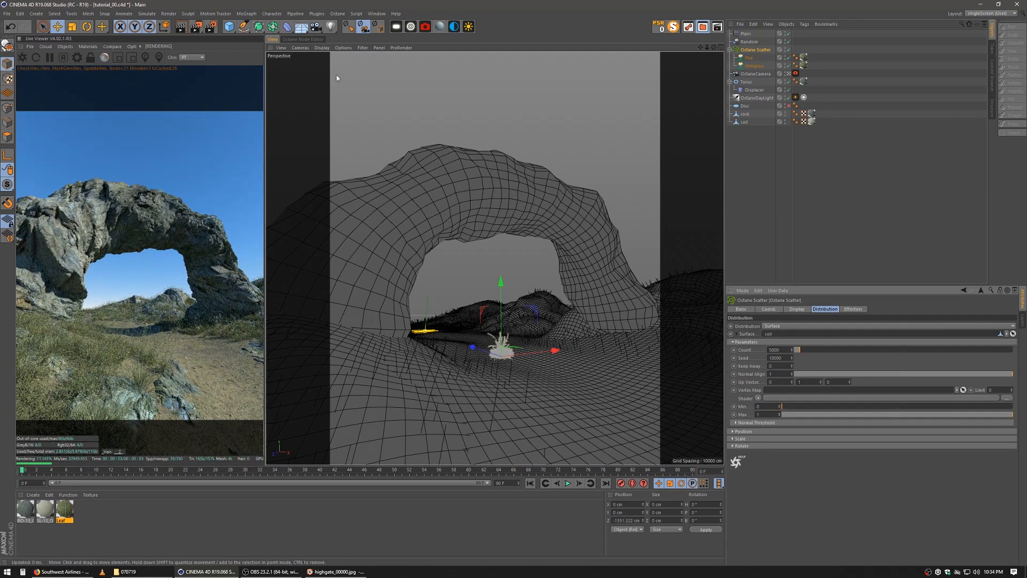
Set the Leaf material's ColorCorrection node to a saturation of 1.3 and a gamma of about 1.205
{"action": "left_click", "coordinate": [303, 39]}
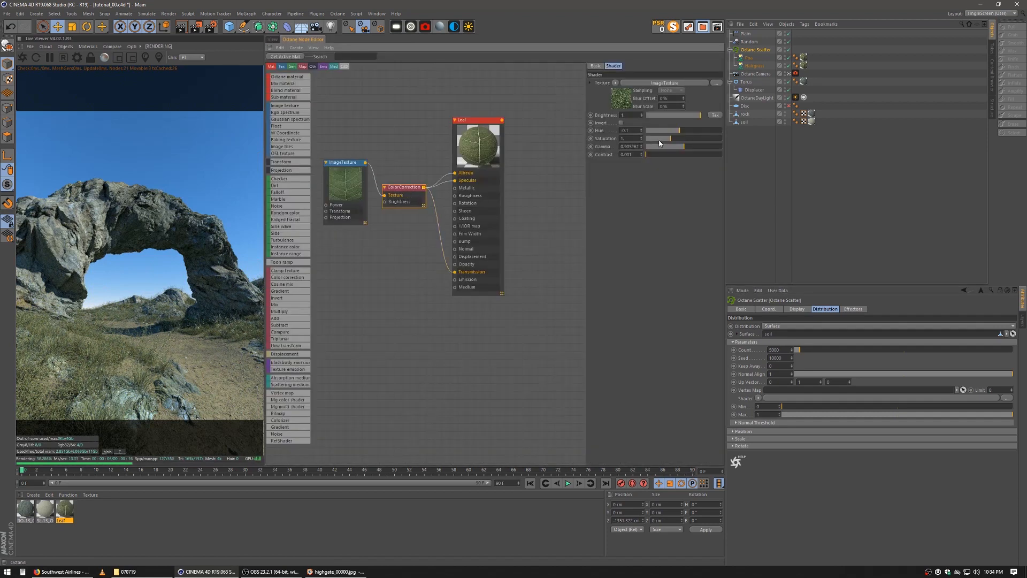
{"action": "scroll", "coordinate": [663, 139], "scroll_direction": "up", "scroll_amount": 3}
{"action": "scroll", "coordinate": [664, 148], "scroll_direction": "up", "scroll_amount": 1}
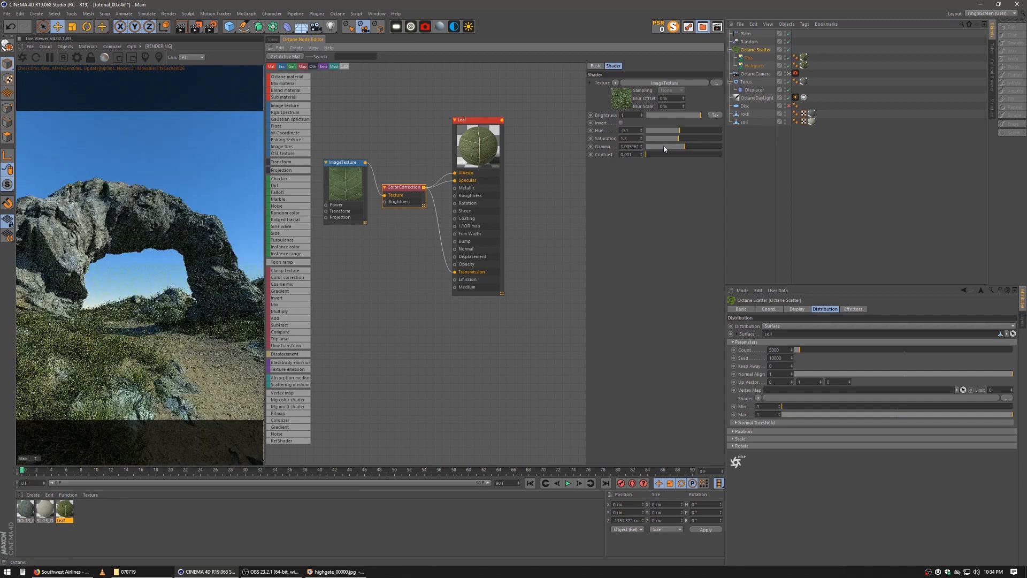
{"action": "scroll", "coordinate": [664, 149], "scroll_direction": "up", "scroll_amount": 1}
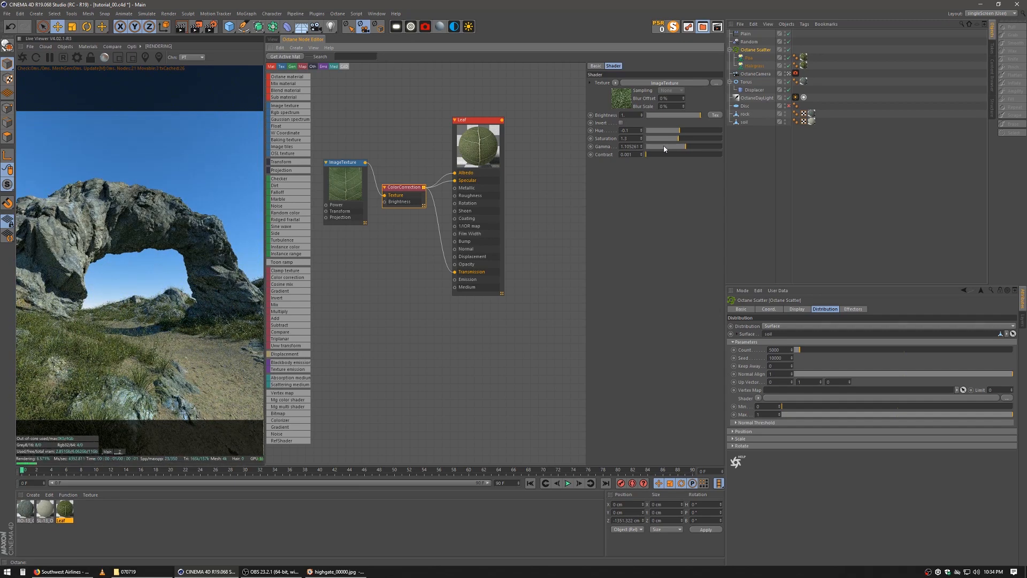
{"action": "scroll", "coordinate": [664, 149], "scroll_direction": "up", "scroll_amount": 1}
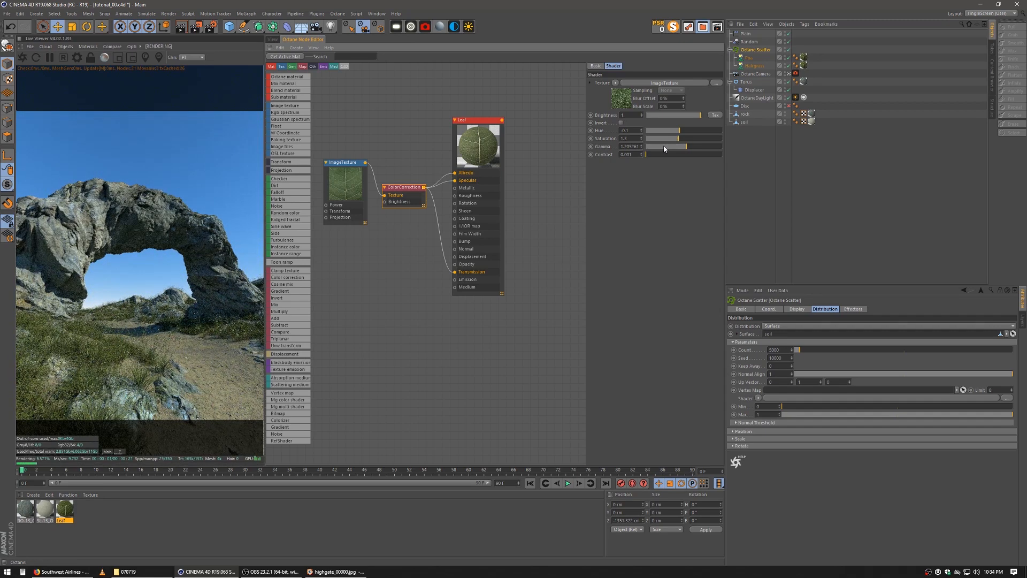
Raise the Plain effector in the viewport to a Y position of about 67 cm
{"action": "left_click", "coordinate": [271, 39]}
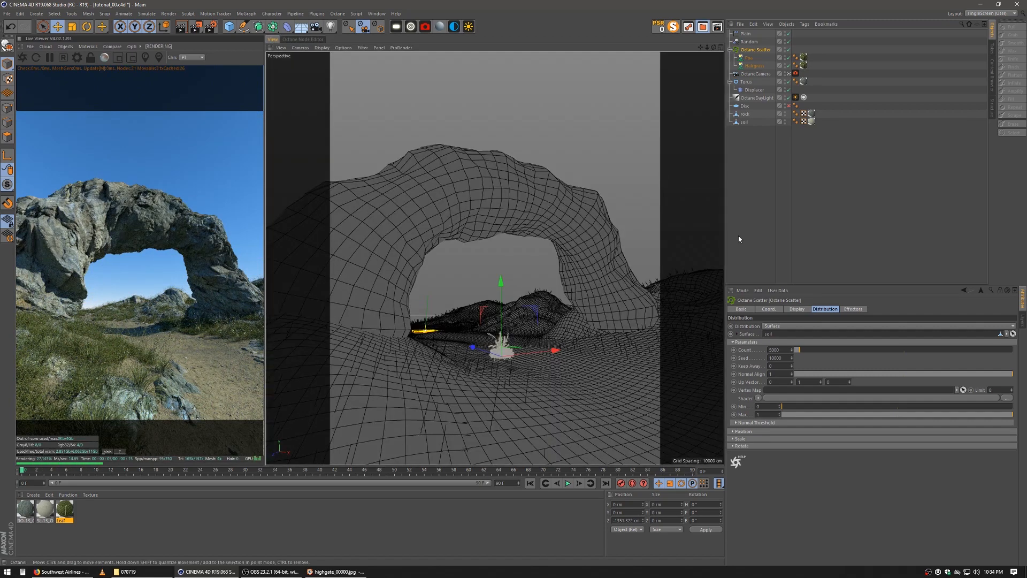
{"action": "left_click", "coordinate": [743, 33]}
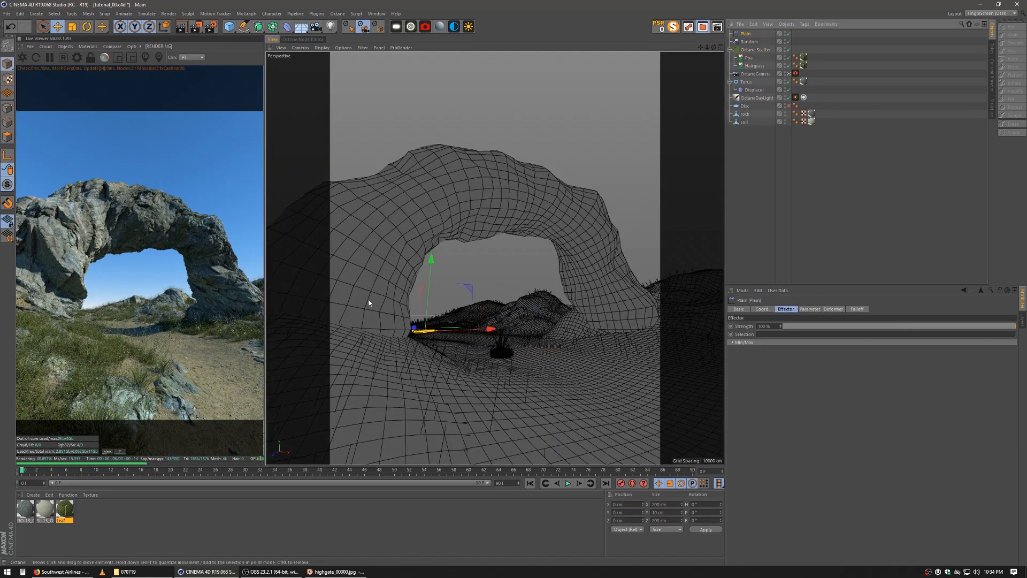
{"action": "left_click_drag", "start_coordinate": [432, 268], "coordinate": [457, 259]}
Leave the Octane camera view, try different heights for the Plain effector, and settle on a Y position of about -11 cm
{"action": "left_click", "coordinate": [788, 74]}
{"action": "left_click_drag", "start_coordinate": [588, 302], "coordinate": [580, 344], "text": "alt"}
{"action": "right_click_drag", "start_coordinate": [555, 337], "coordinate": [522, 353], "text": "alt"}
{"action": "middle_click_drag", "start_coordinate": [522, 352], "coordinate": [509, 374], "text": "alt"}
{"action": "left_click_drag", "start_coordinate": [533, 344], "coordinate": [521, 359], "text": "alt"}
{"action": "middle_click_drag", "start_coordinate": [521, 358], "coordinate": [480, 398], "text": "alt"}
{"action": "left_click_drag", "start_coordinate": [480, 398], "coordinate": [623, 350], "text": "alt"}
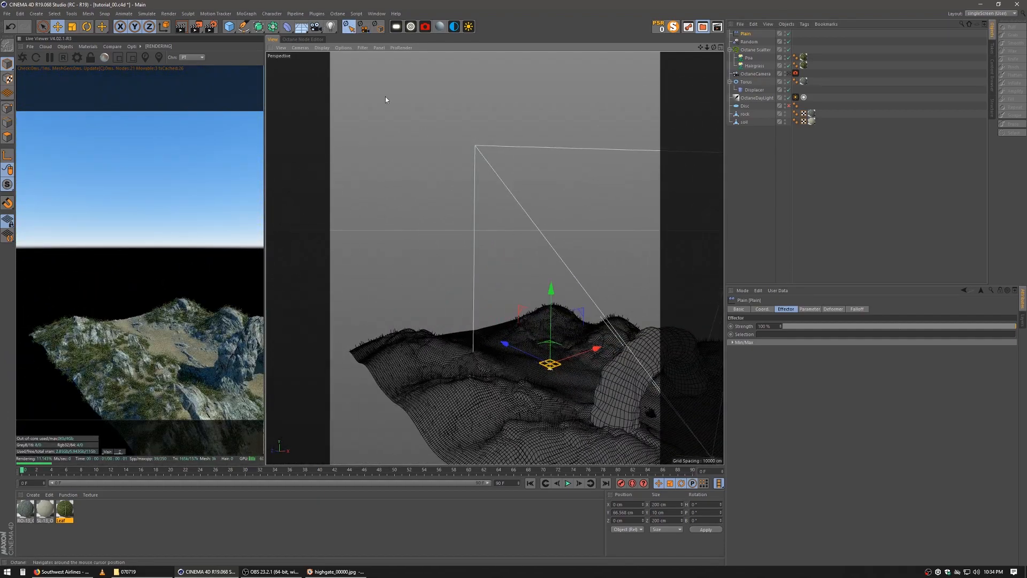
{"action": "middle_click_drag", "start_coordinate": [567, 384], "coordinate": [533, 371], "text": "alt"}
{"action": "left_click_drag", "start_coordinate": [534, 372], "coordinate": [541, 374], "text": "alt"}
{"action": "right_click_drag", "start_coordinate": [542, 373], "coordinate": [592, 358], "text": "alt"}
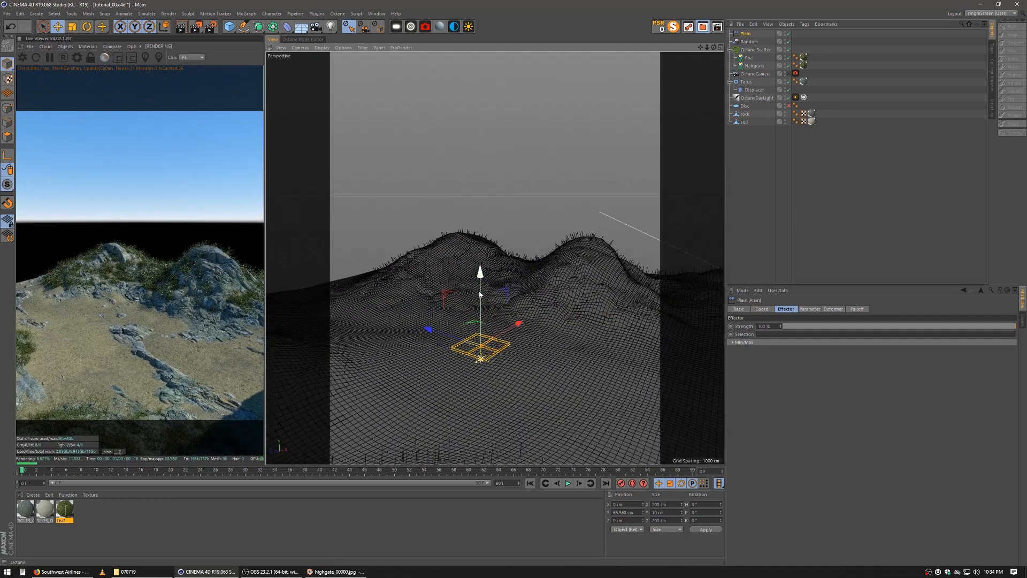
{"action": "left_click_drag", "start_coordinate": [480, 294], "coordinate": [481, 267]}
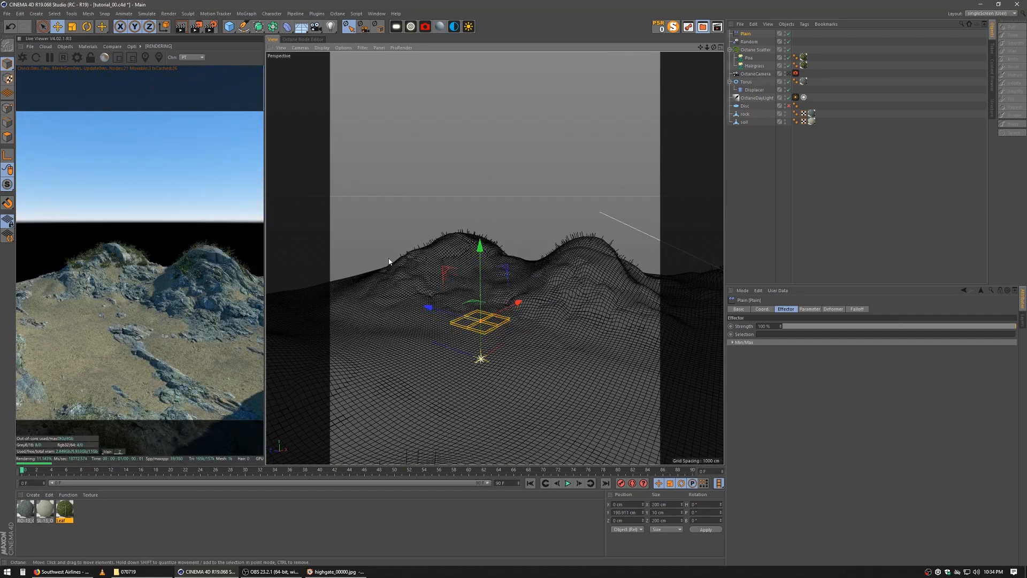
{"action": "left_click_drag", "start_coordinate": [480, 255], "coordinate": [473, 295]}
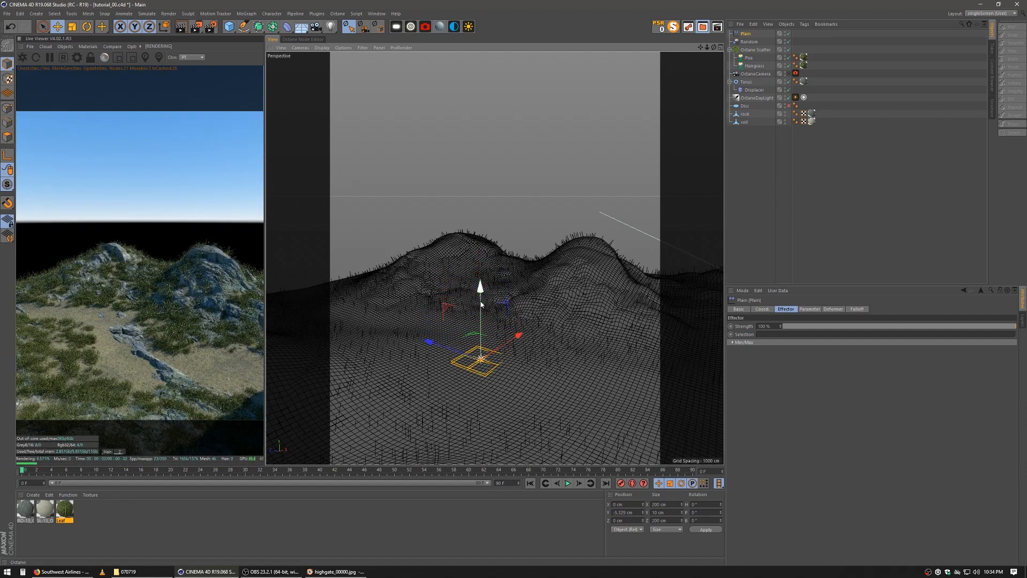
{"action": "left_click_drag", "start_coordinate": [481, 295], "coordinate": [480, 306]}
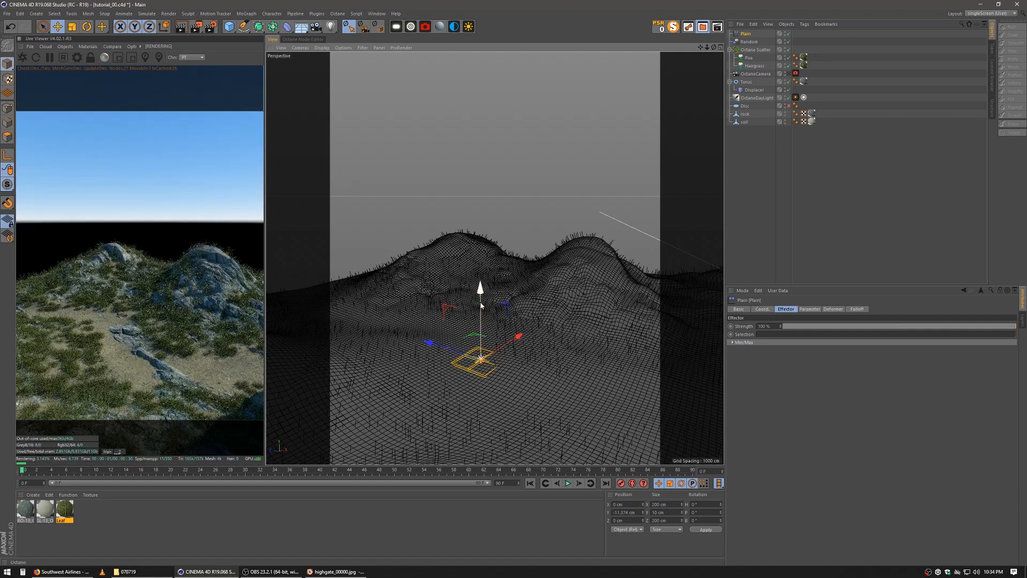
Sculpt the rock terrain around the Plain effector with the Pull brush, and return to the Octane camera view
{"action": "left_click", "coordinate": [745, 114]}
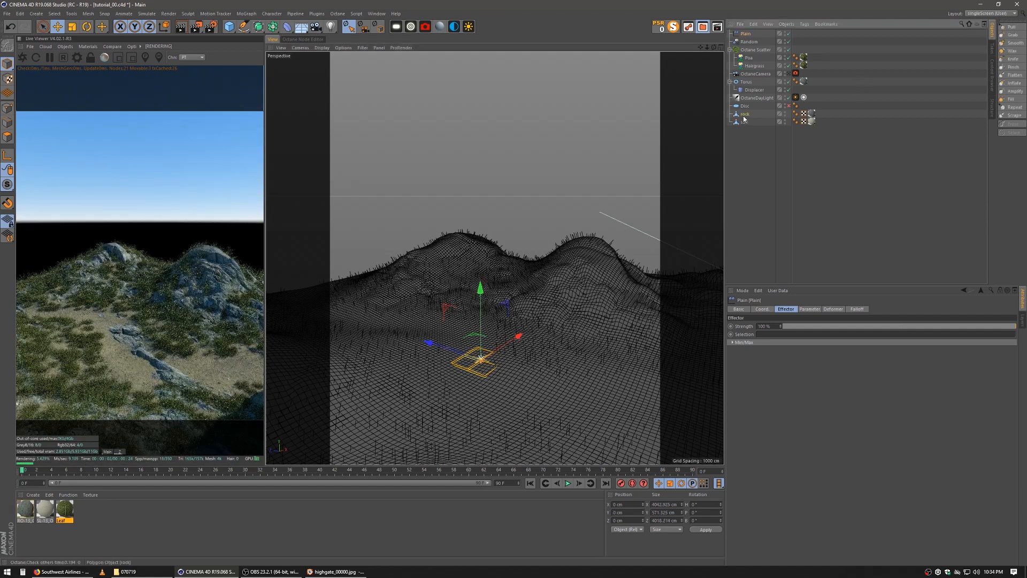
{"action": "left_click", "coordinate": [1010, 27]}
{"action": "mouse_move", "coordinate": [480, 369]}
{"action": "left_mouse_down"}
{"action": "mouse_move", "coordinate": [547, 401]}
{"action": "mouse_move", "coordinate": [505, 396]}
{"action": "mouse_move", "coordinate": [567, 410]}
{"action": "mouse_move", "coordinate": [535, 397]}
{"action": "left_mouse_up"}
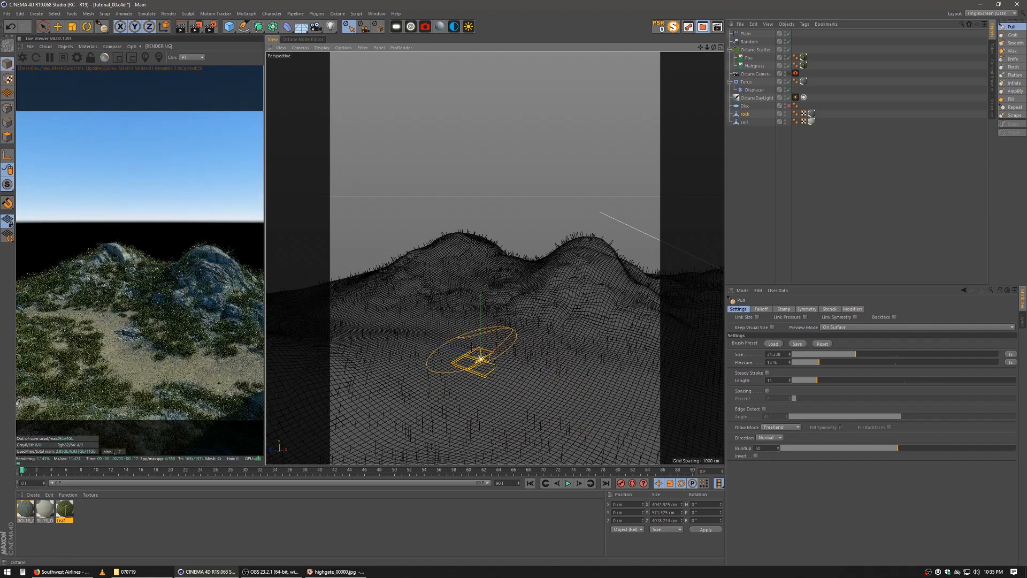
{"action": "middle_click_drag", "start_coordinate": [494, 351], "coordinate": [526, 348], "text": "alt"}
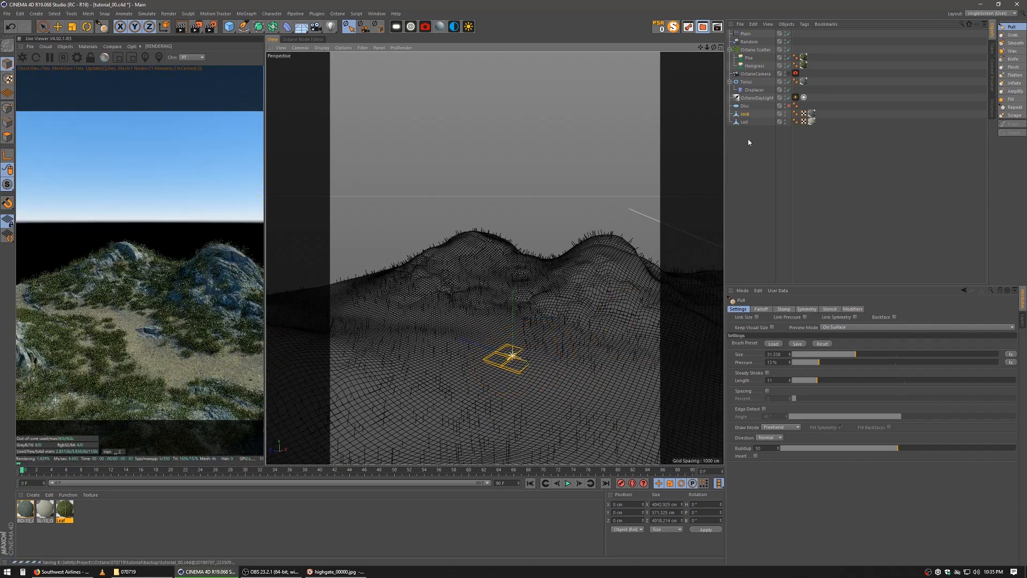
{"action": "left_click", "coordinate": [788, 75]}
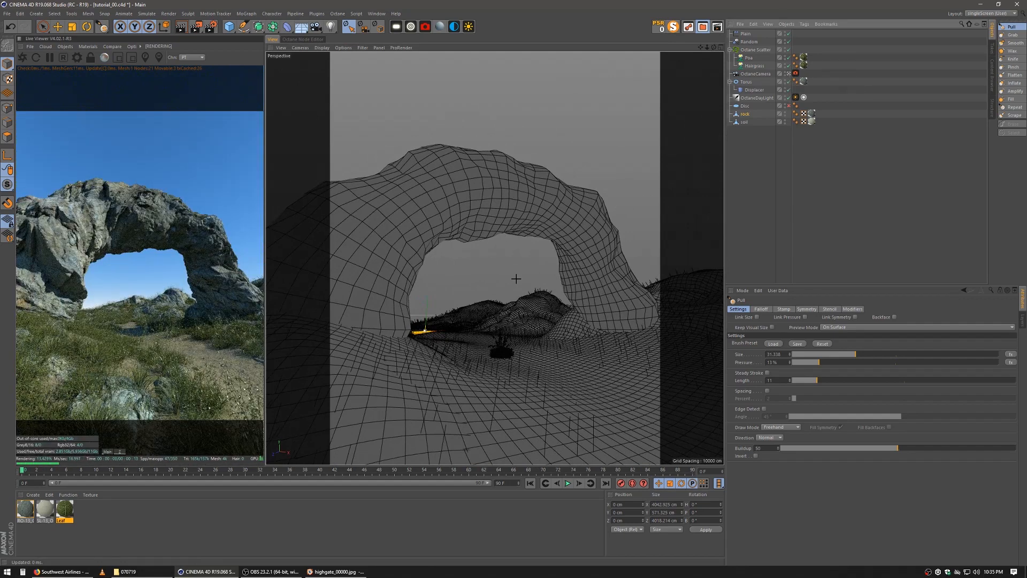
Move the Plain effector up to try a Y position of about 4 cm and settle on about -0.4 cm
{"action": "left_click", "coordinate": [747, 35]}
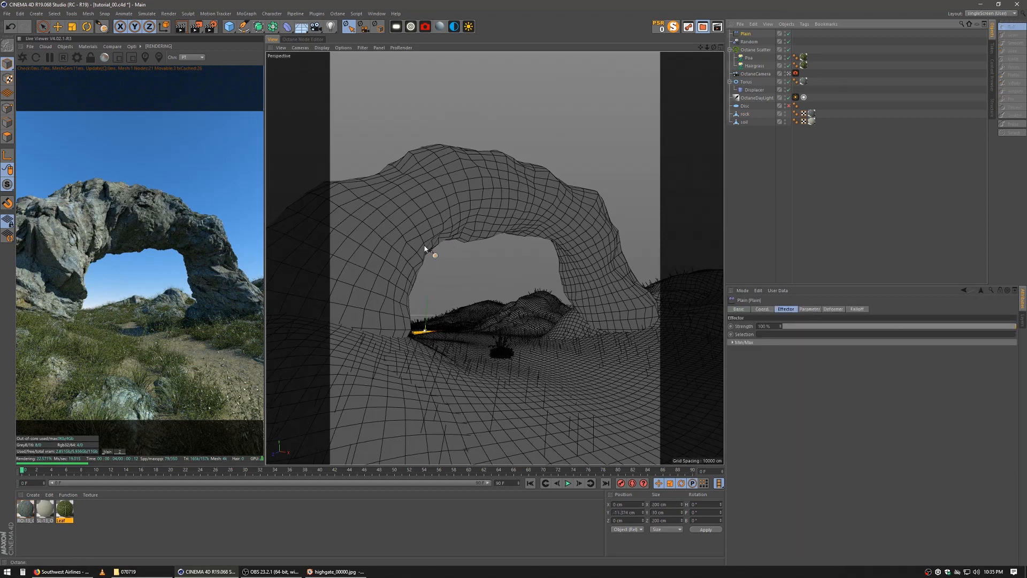
{"action": "left_click", "coordinate": [57, 27]}
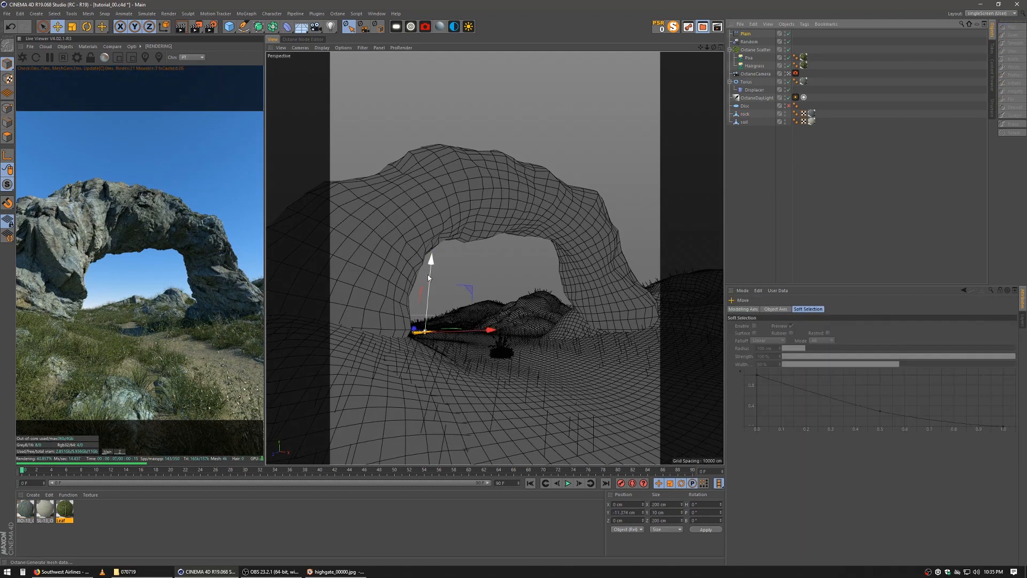
{"action": "left_click_drag", "start_coordinate": [429, 276], "coordinate": [429, 275]}
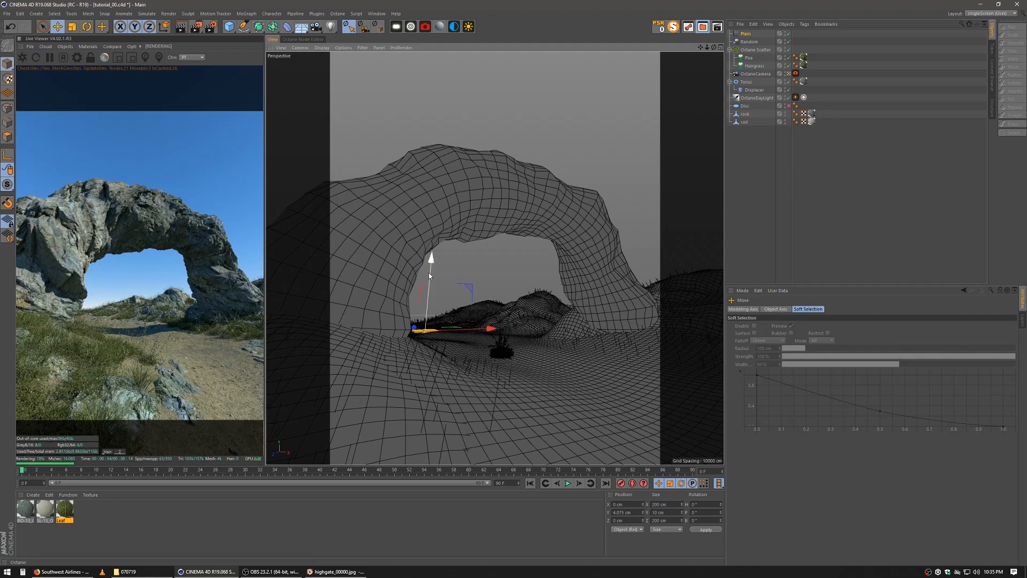
{"action": "left_click_drag", "start_coordinate": [429, 274], "coordinate": [429, 276]}
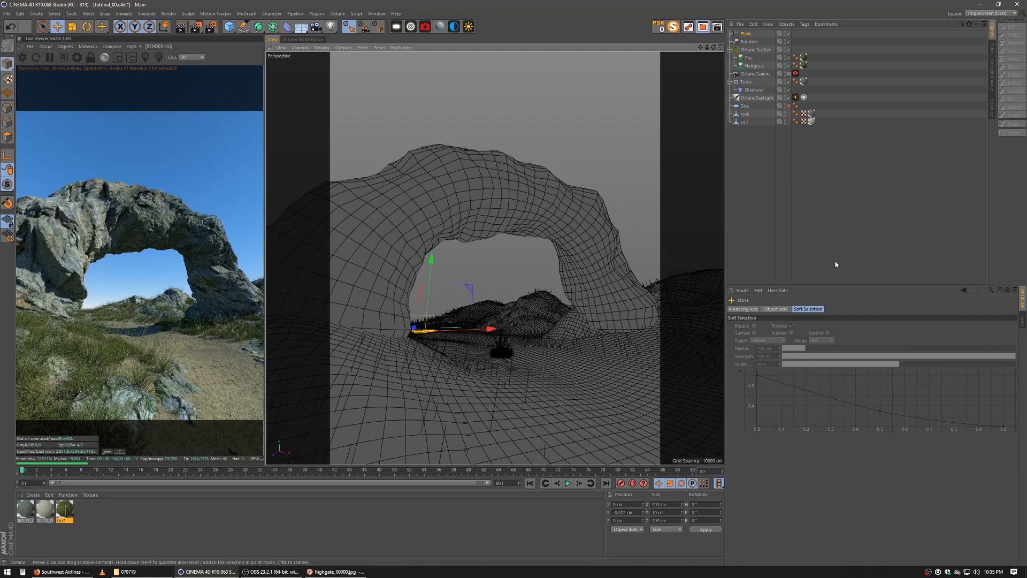
Duplicate the Octane Scatter together with its Poa and Hairgrass plants
{"action": "left_click", "coordinate": [768, 198]}
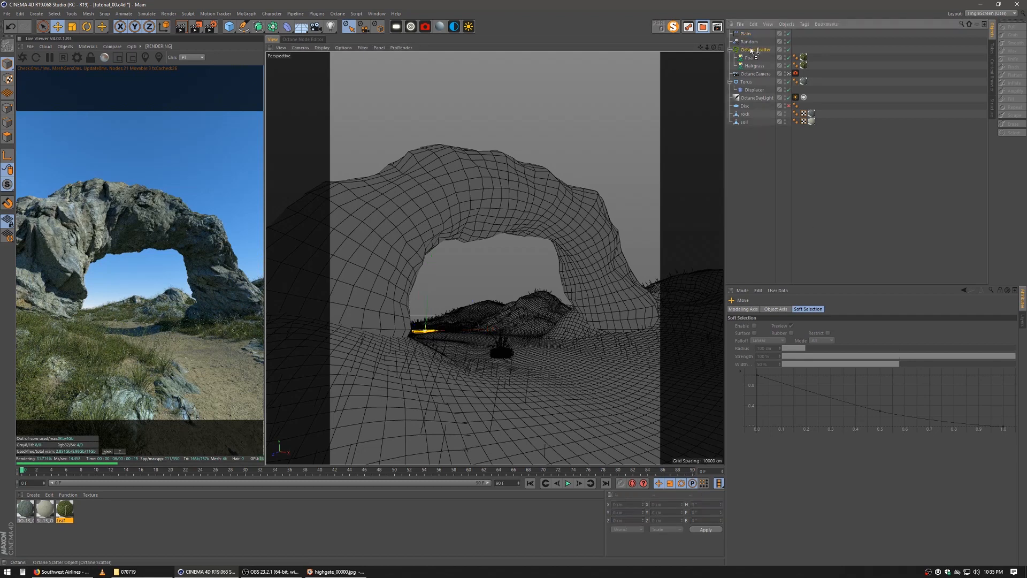
{"action": "key", "text": "ctrl+c"}
{"action": "key", "text": "ctrl+v"}
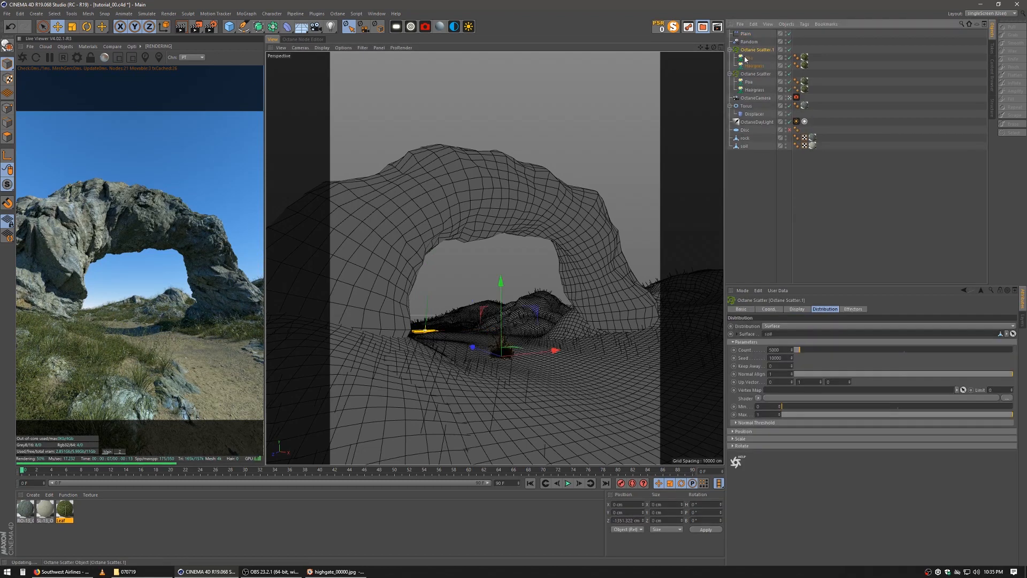
{"action": "left_click", "coordinate": [752, 52]}
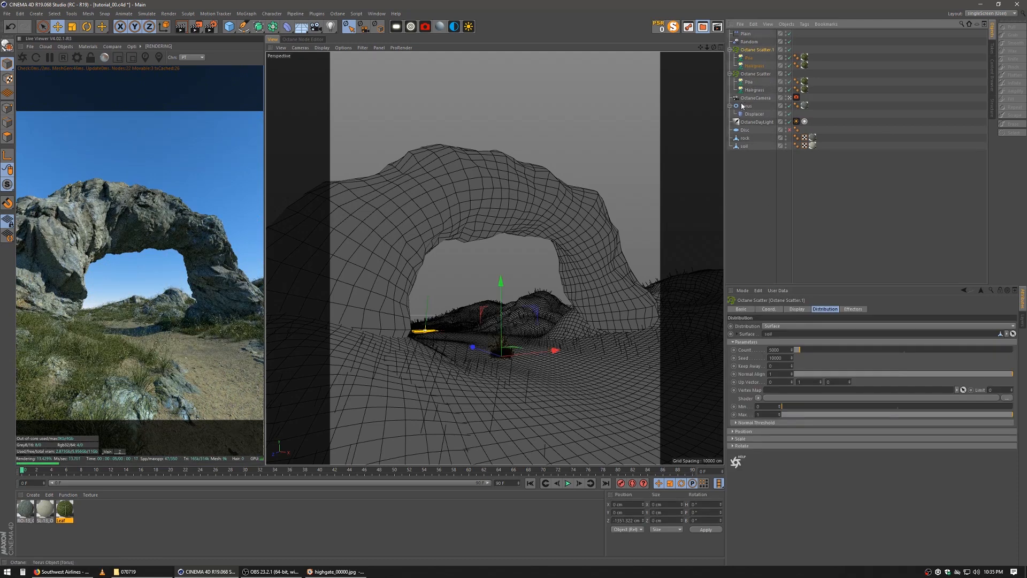
Check the reference image highgate_00000.jpg and assign the Torus arch as the duplicated scatter's distribution surface
{"action": "left_click_drag", "start_coordinate": [0, 75], "coordinate": [468, 1]}
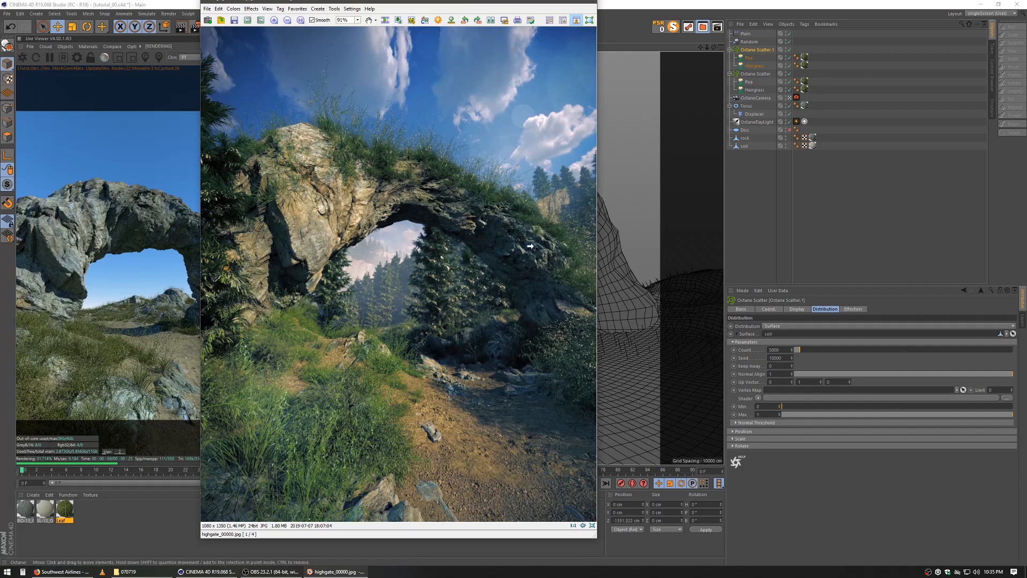
{"action": "left_click_drag", "start_coordinate": [372, 3], "coordinate": [0, 5]}
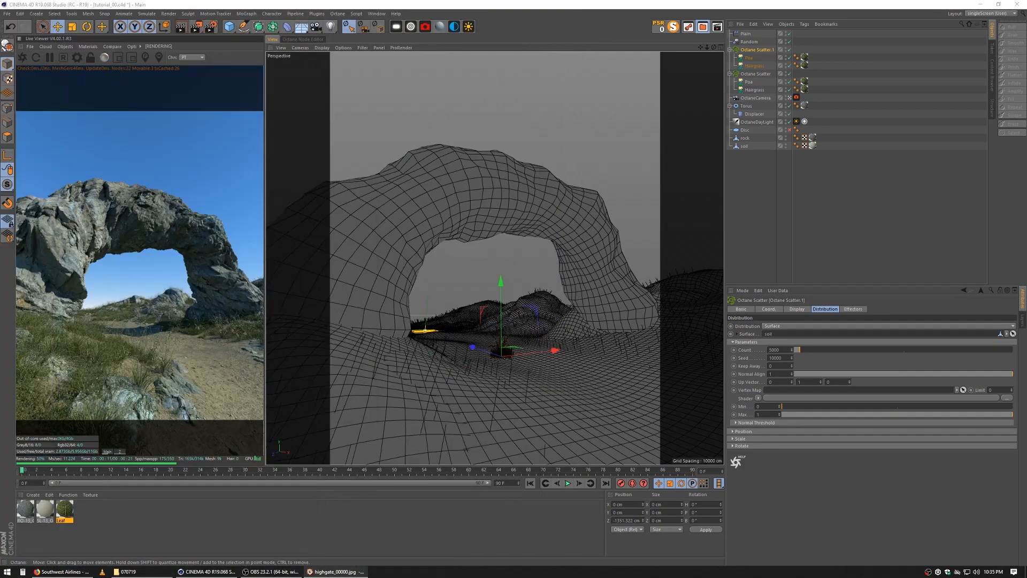
{"action": "left_click", "coordinate": [747, 165]}
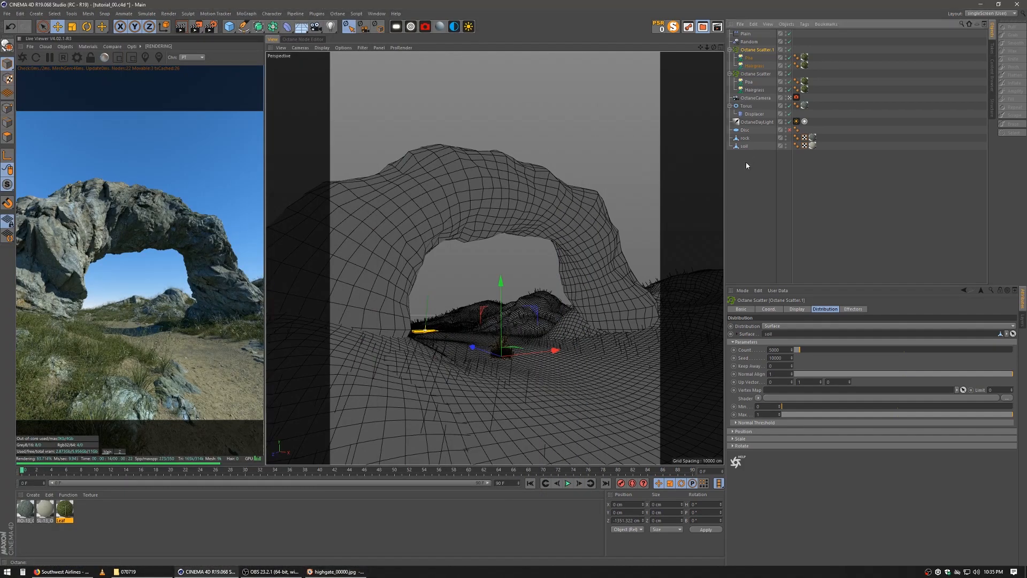
{"action": "left_click_drag", "start_coordinate": [754, 130], "coordinate": [788, 336]}
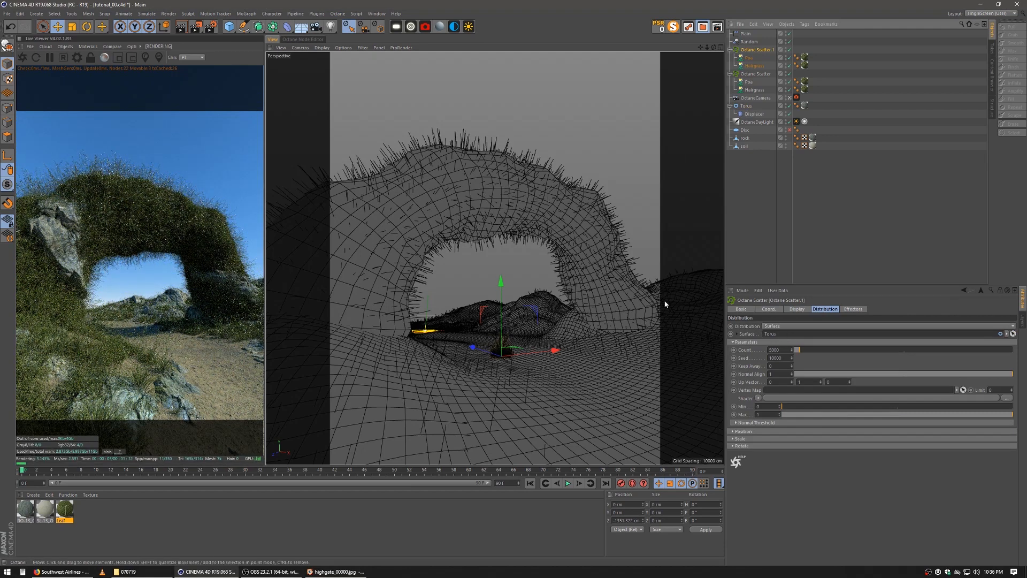
Limit the arch scatter's normal threshold to a Normal Low of 5° and a Normal High of about 78°
{"action": "left_click", "coordinate": [768, 172]}
{"action": "left_click", "coordinate": [748, 50]}
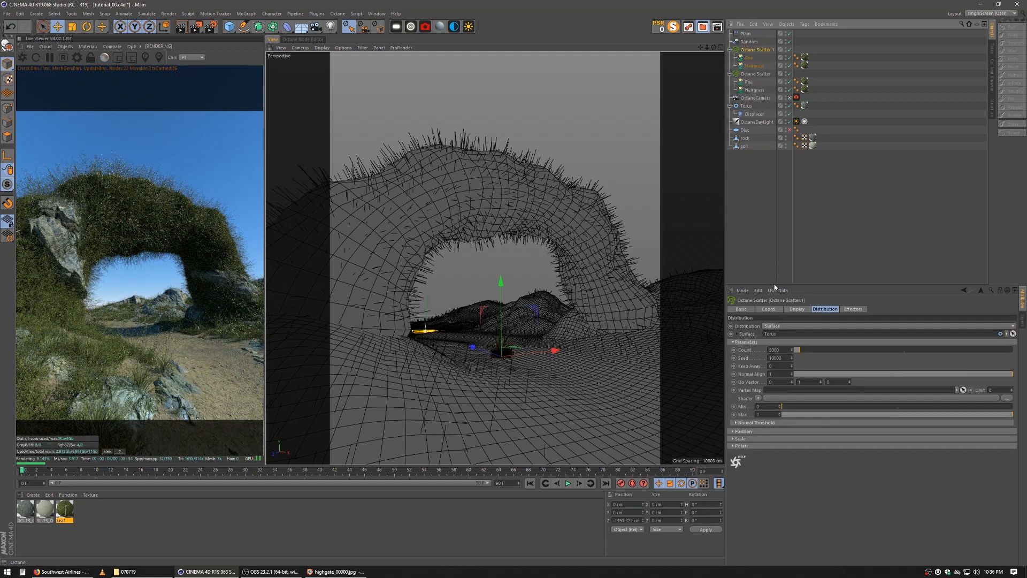
{"action": "left_click_drag", "start_coordinate": [774, 286], "coordinate": [773, 257]}
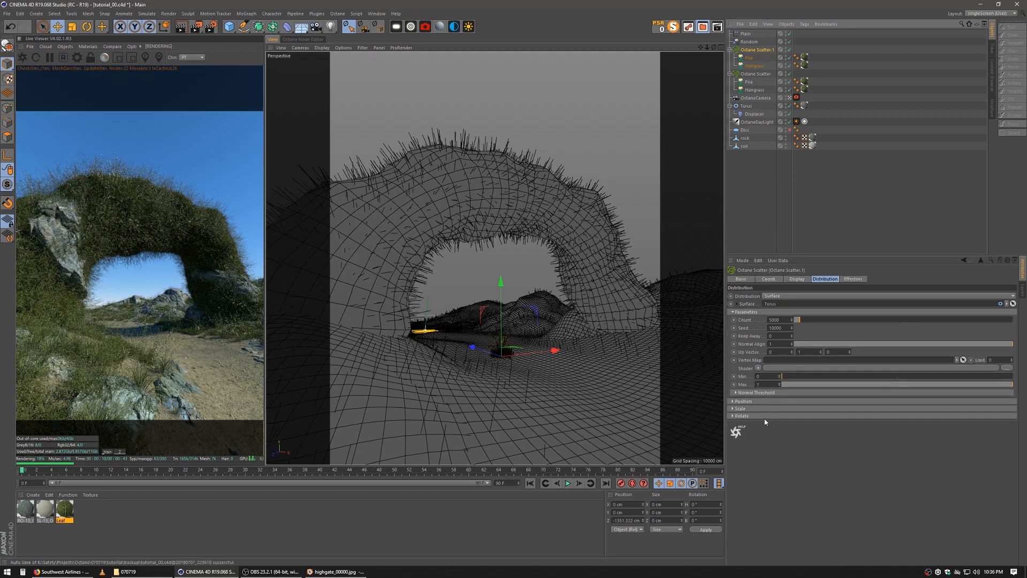
{"action": "left_click", "coordinate": [735, 392]}
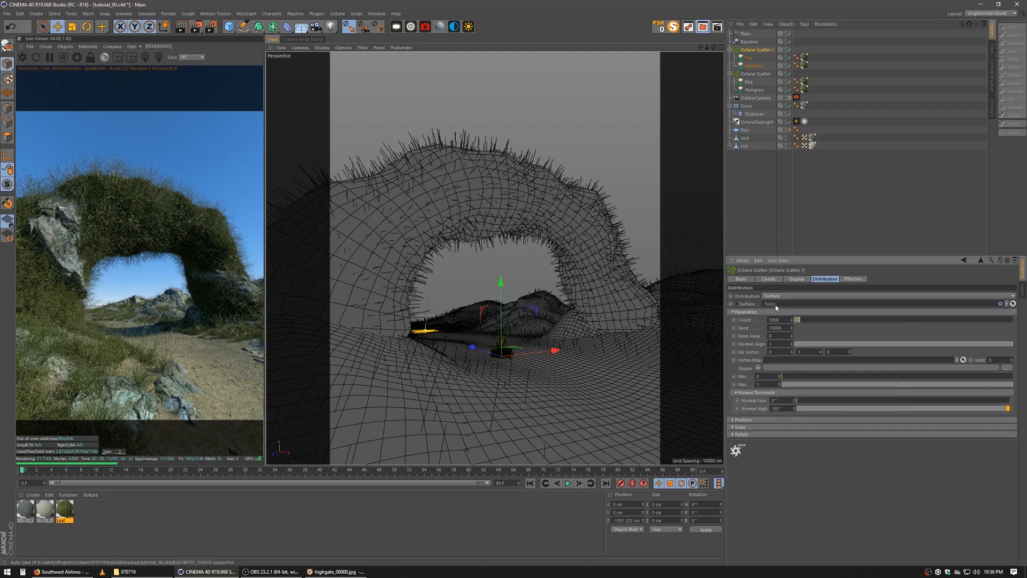
{"action": "left_click", "coordinate": [736, 392]}
{"action": "left_click", "coordinate": [736, 392]}
{"action": "left_click_drag", "start_coordinate": [1007, 410], "coordinate": [881, 412]}
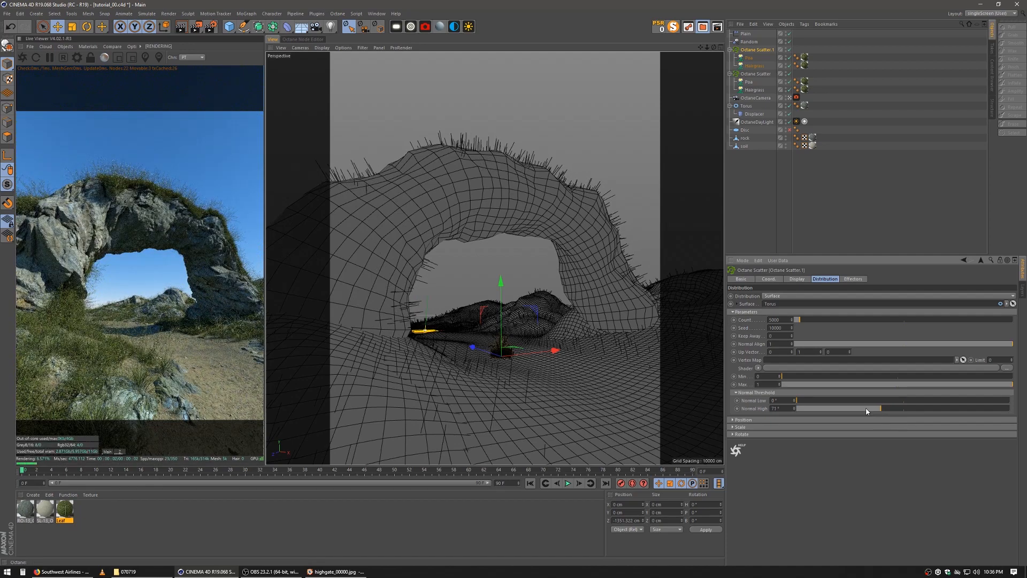
{"action": "mouse_move", "coordinate": [888, 408]}
{"action": "left_mouse_down"}
{"action": "mouse_move", "coordinate": [822, 410]}
{"action": "mouse_move", "coordinate": [897, 416]}
{"action": "mouse_move", "coordinate": [859, 415]}
{"action": "mouse_move", "coordinate": [878, 416]}
{"action": "left_mouse_up"}
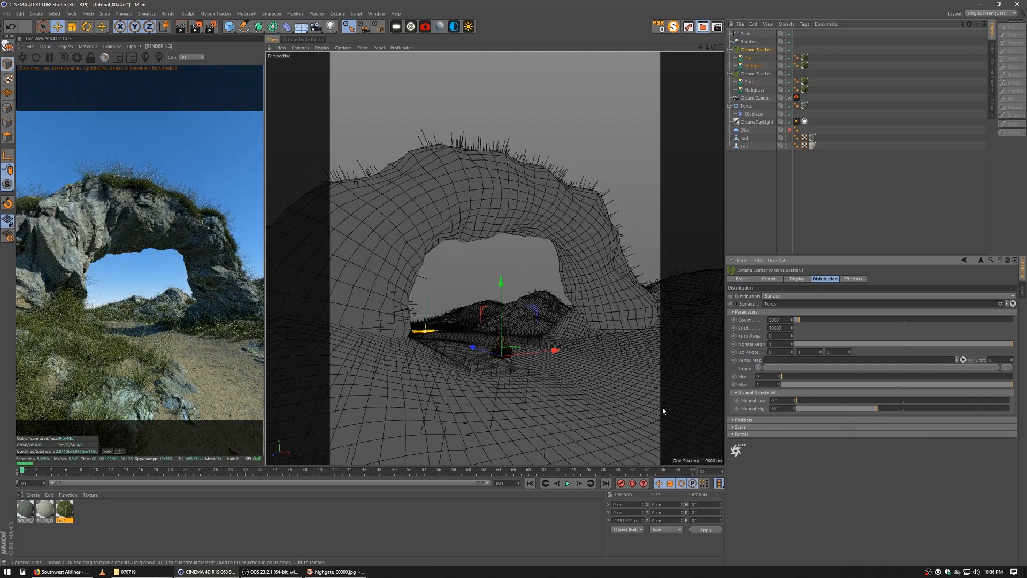
{"action": "left_click", "coordinate": [802, 401]}
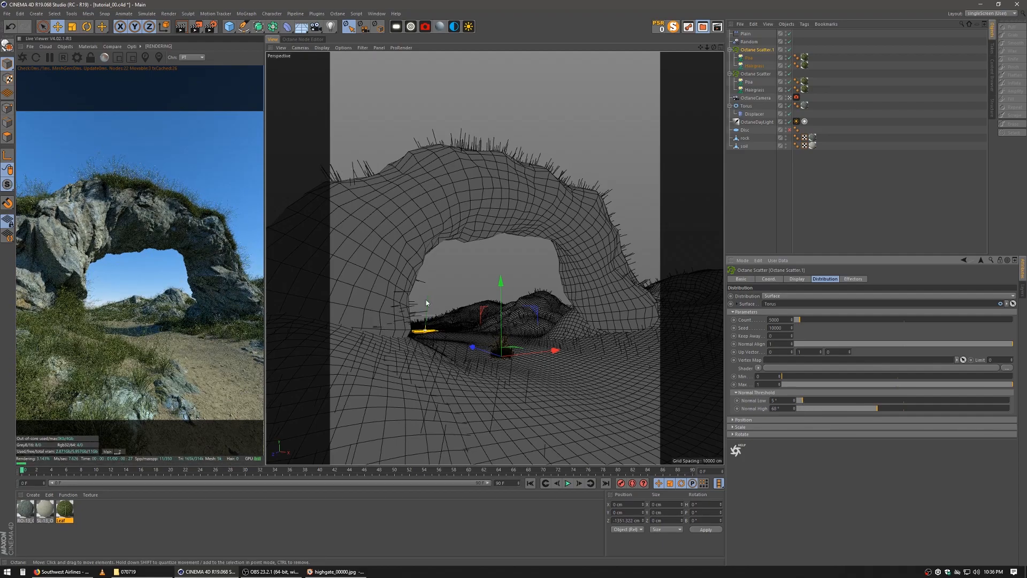
{"action": "left_click_drag", "start_coordinate": [419, 303], "coordinate": [508, 329], "text": "alt"}
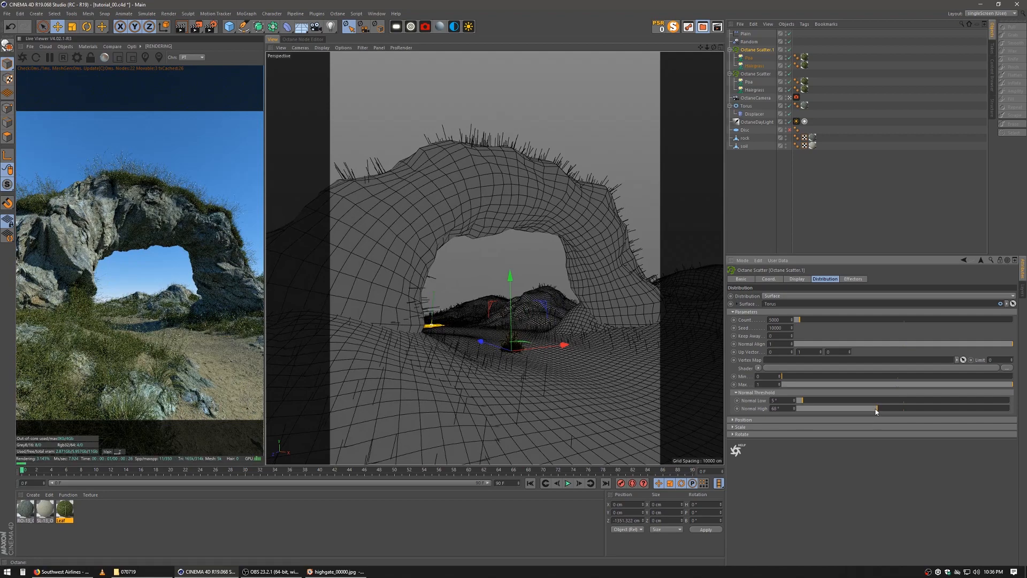
{"action": "left_click_drag", "start_coordinate": [875, 409], "coordinate": [889, 409]}
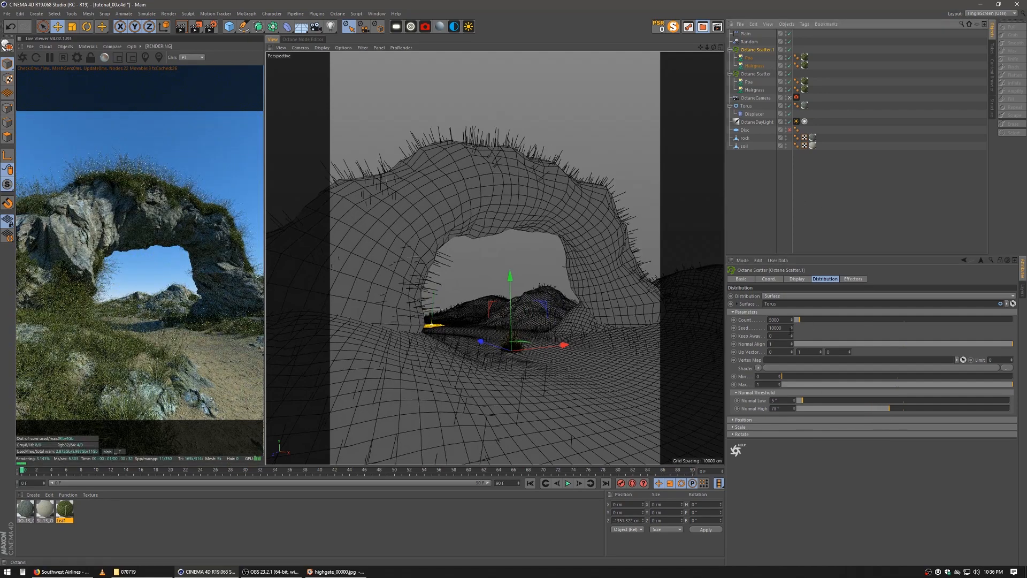
Set the arch scatter's count to 1500 and delete the Poa plant from it
{"action": "left_click", "coordinate": [779, 319]}
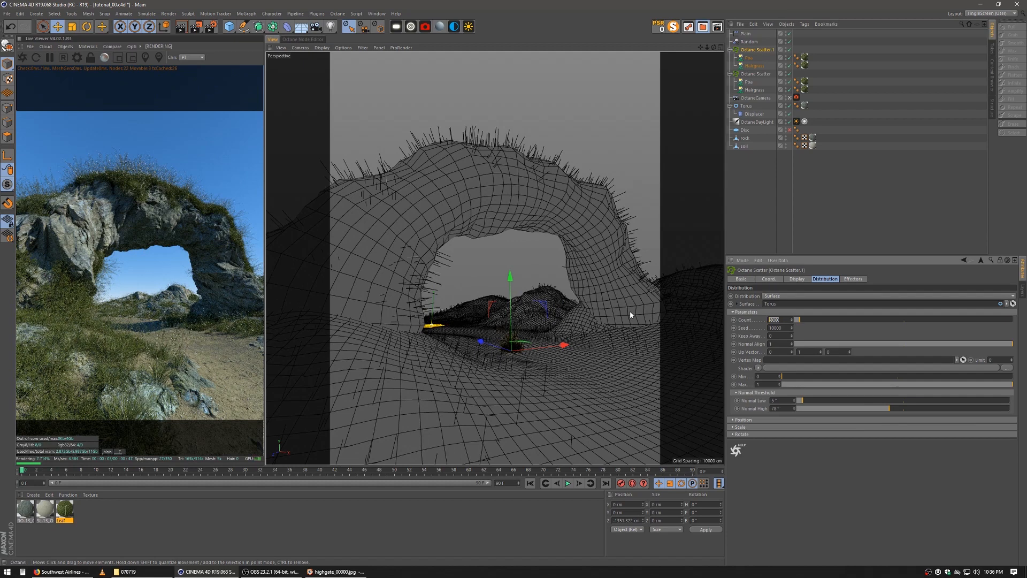
{"action": "type", "text": "150"}
{"action": "key", "text": "Return"}
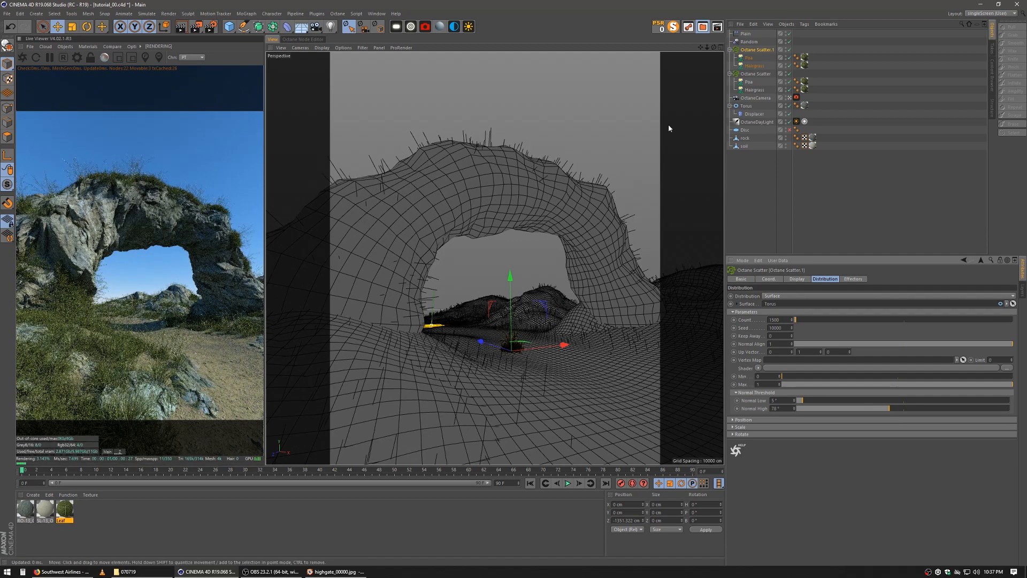
{"action": "left_click", "coordinate": [751, 59]}
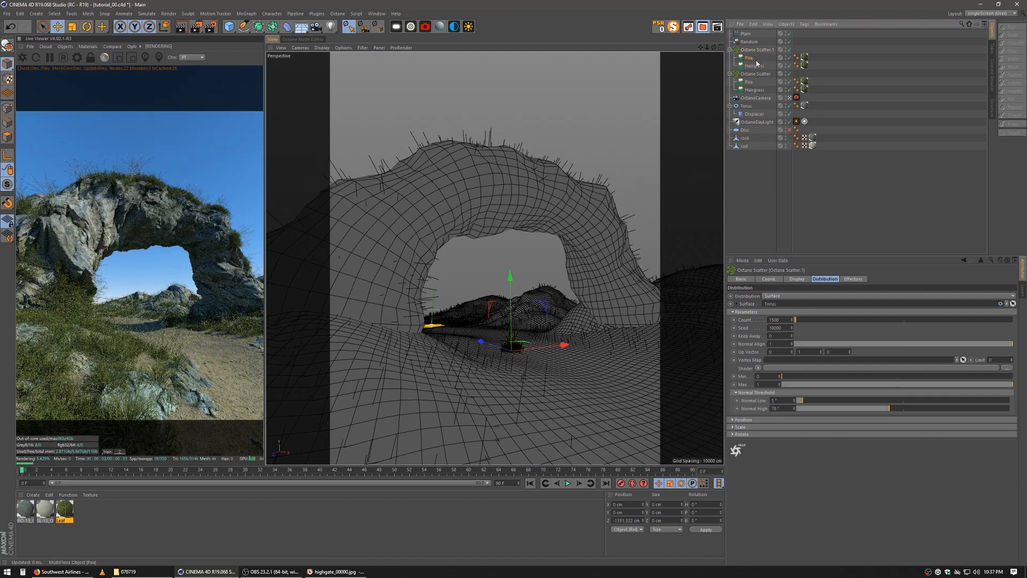
{"action": "key", "text": "Delete"}
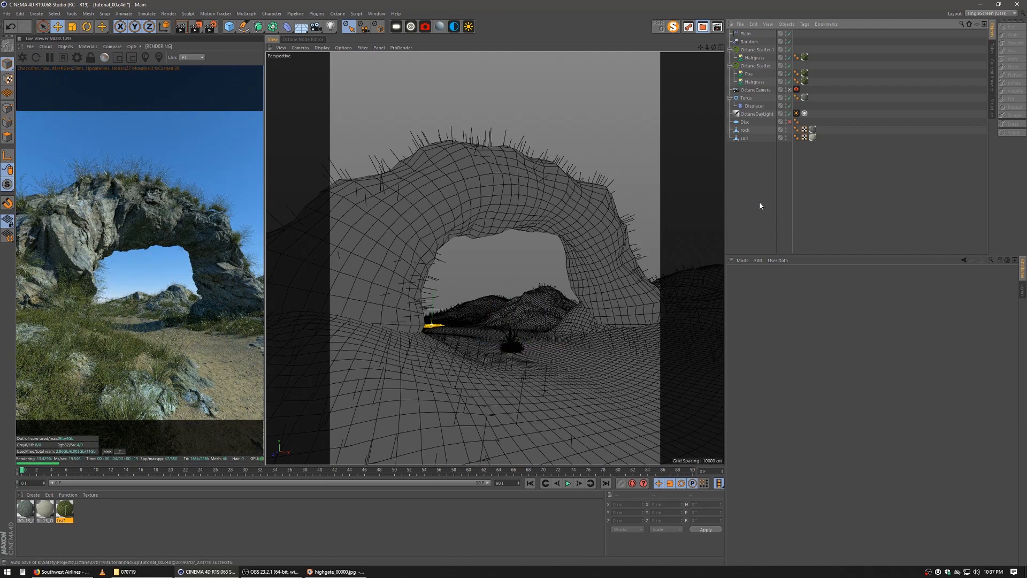
Lower the arch scatter's Normal Align to about 0.24
{"action": "left_click", "coordinate": [756, 49]}
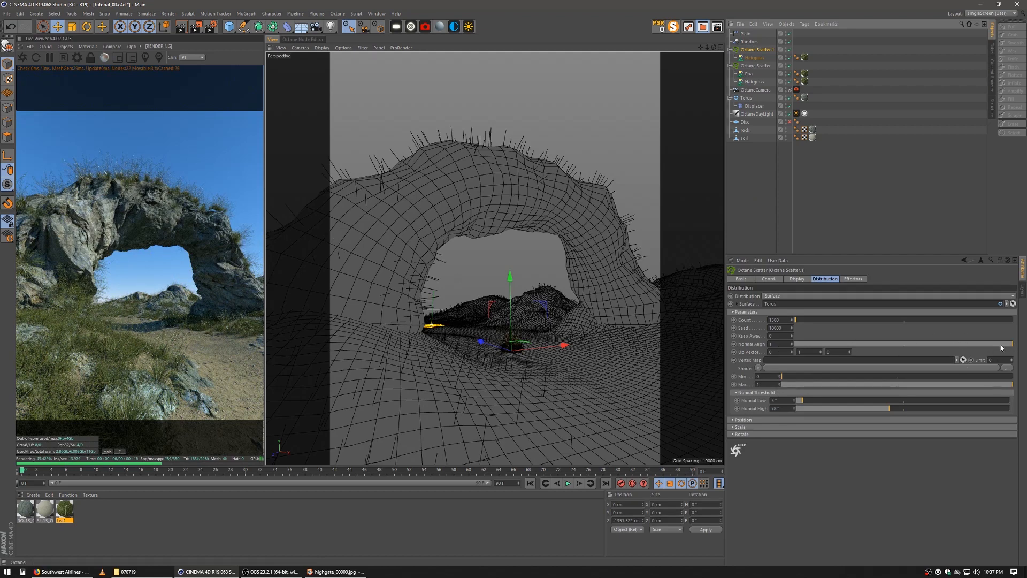
{"action": "left_click_drag", "start_coordinate": [1009, 344], "coordinate": [904, 339]}
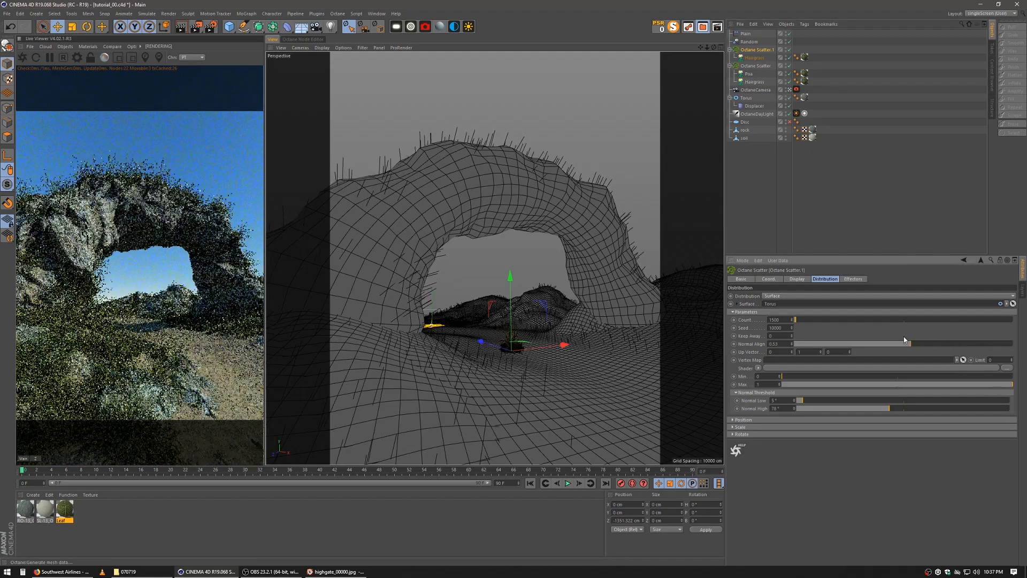
{"action": "left_click_drag", "start_coordinate": [802, 344], "coordinate": [846, 359]}
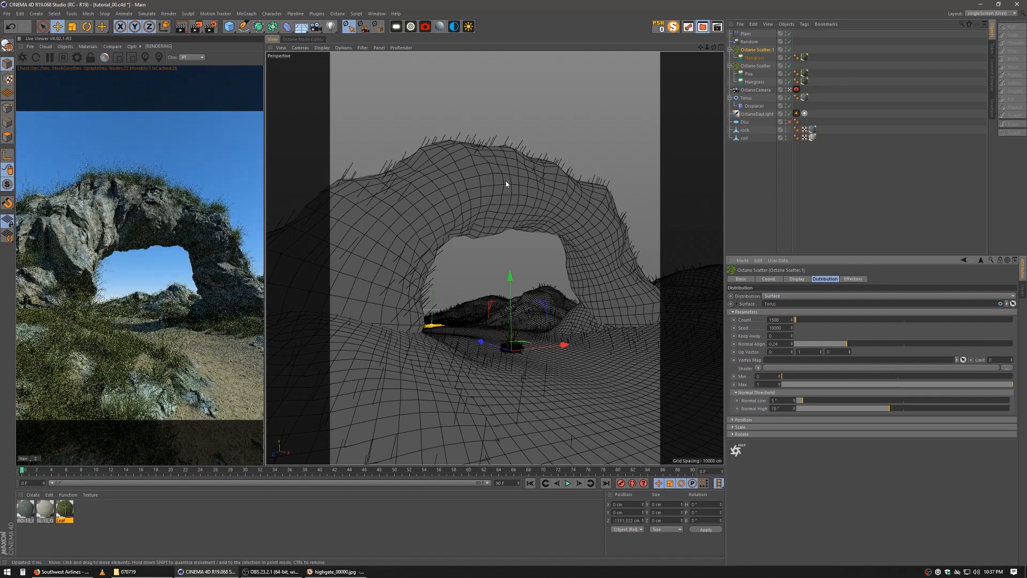
Rotate the Torus arch to a heading of about -2.1°, a pitch of about -0.6° and a bank of about -0.6°
{"action": "left_click", "coordinate": [746, 98]}
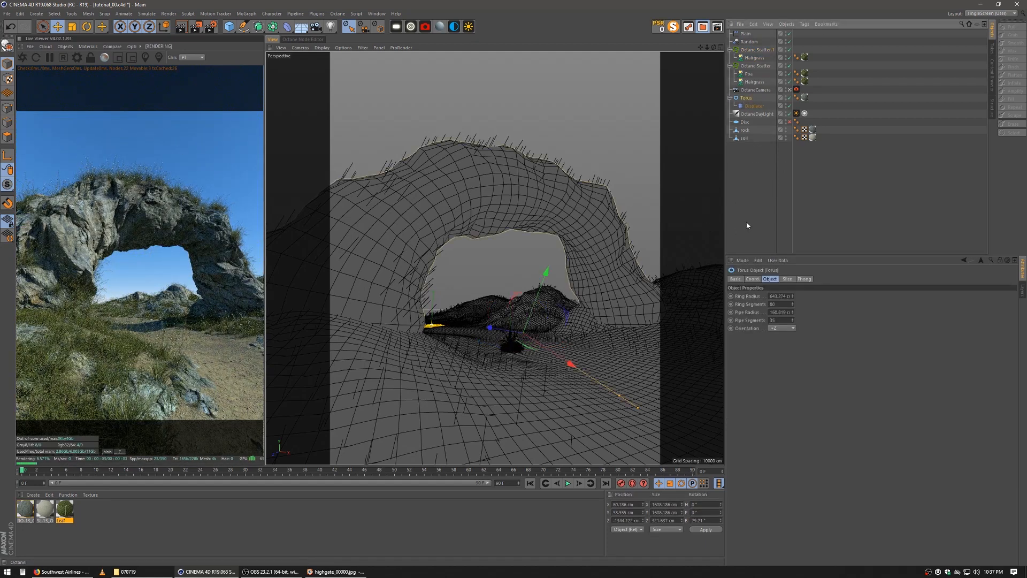
{"action": "key", "text": "r"}
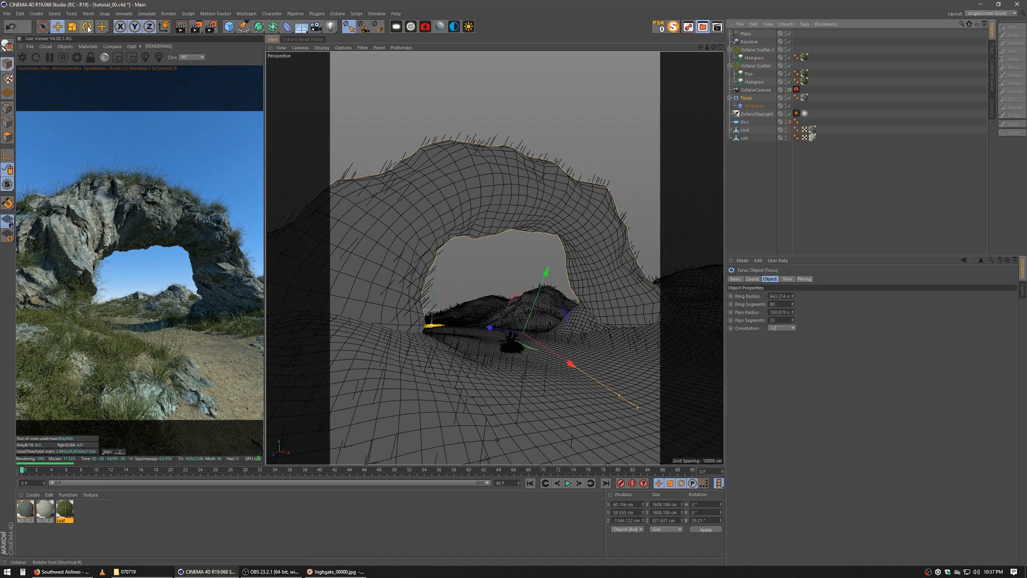
{"action": "left_click_drag", "start_coordinate": [496, 300], "coordinate": [457, 304]}
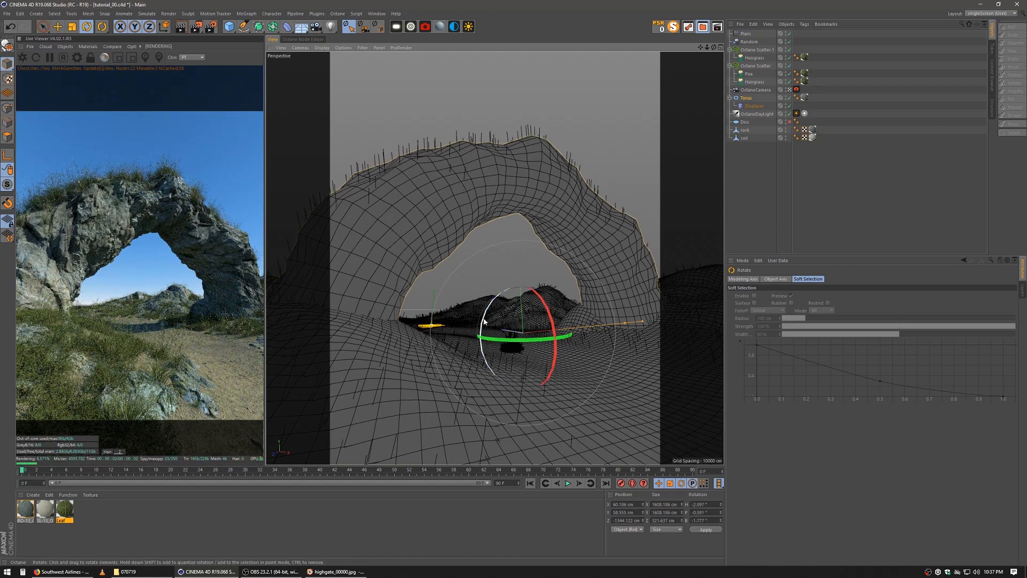
{"action": "left_click_drag", "start_coordinate": [484, 319], "coordinate": [488, 302]}
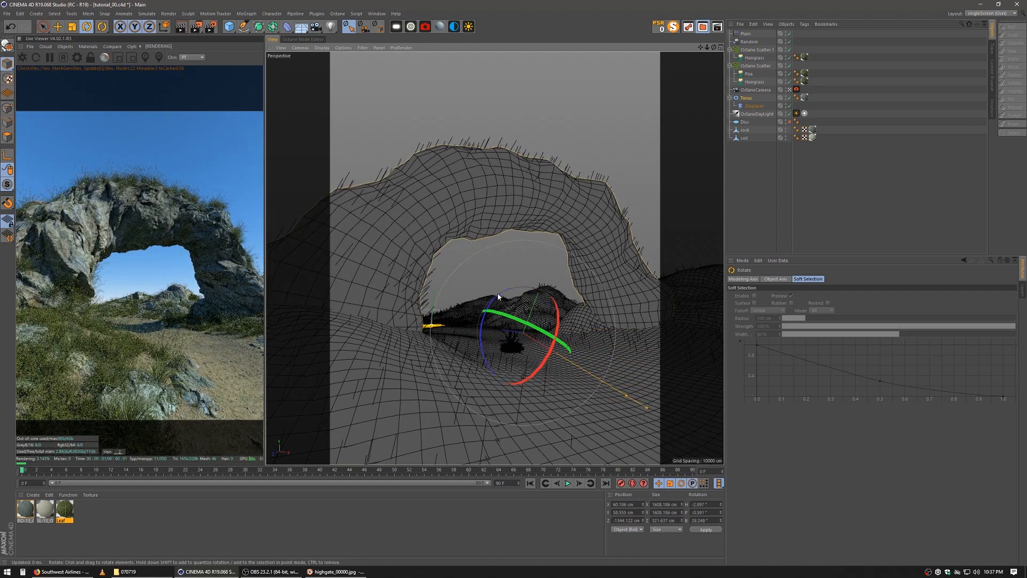
{"action": "left_click_drag", "start_coordinate": [495, 300], "coordinate": [479, 373]}
{"action": "key", "text": "ctrl+z"}
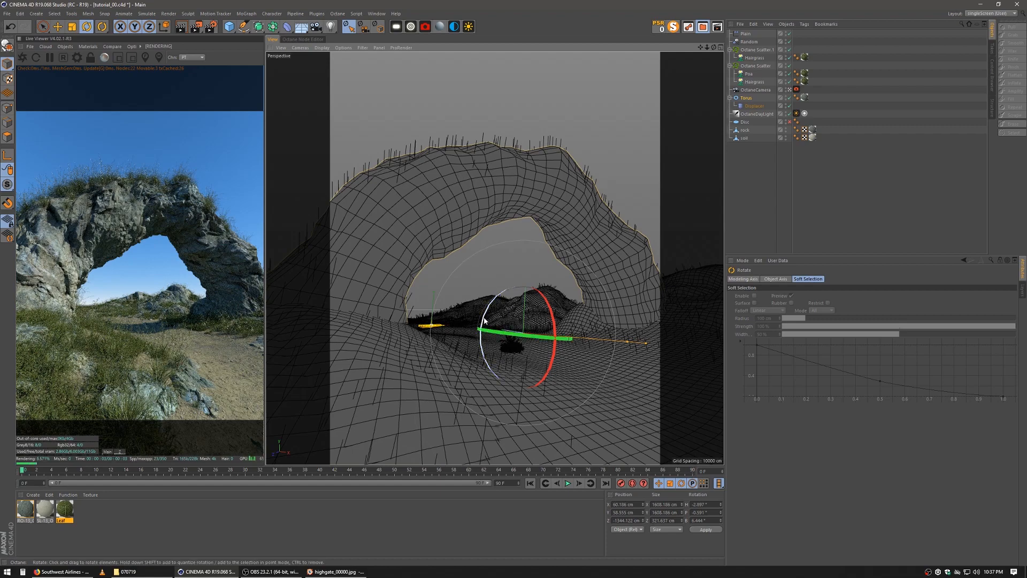
{"action": "left_click_drag", "start_coordinate": [484, 319], "coordinate": [535, 256]}
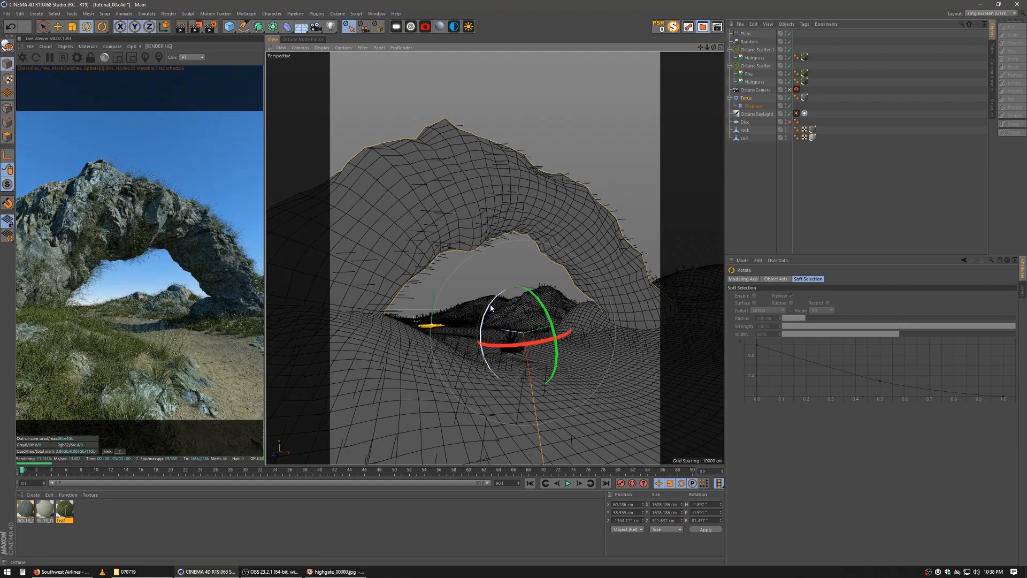
{"action": "left_click_drag", "start_coordinate": [488, 303], "coordinate": [469, 383]}
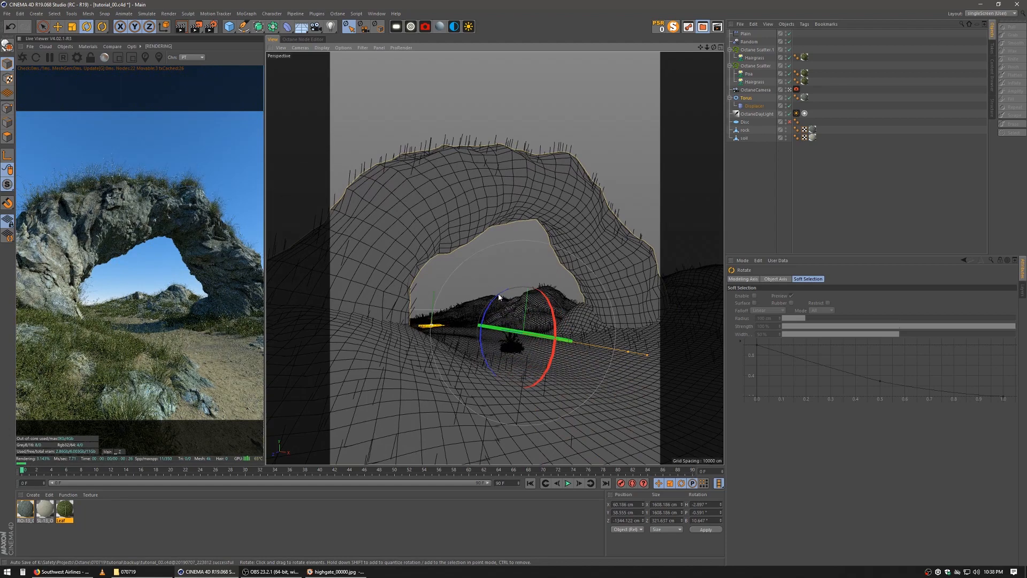
{"action": "left_click_drag", "start_coordinate": [483, 318], "coordinate": [480, 330]}
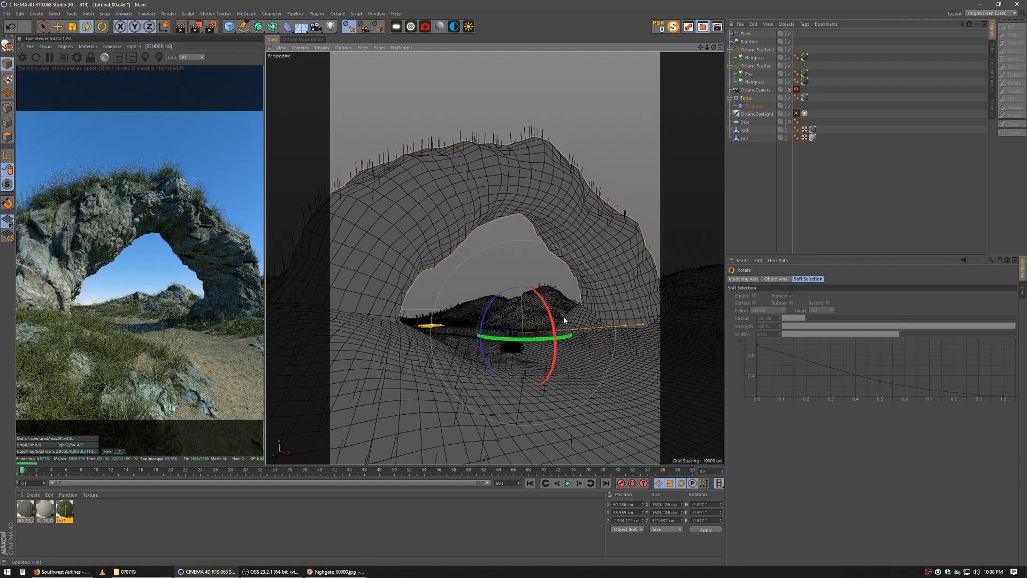
Raise the arch scatter's Normal High to about 95° and check the Random effector's transform parameters
{"action": "left_click", "coordinate": [753, 49]}
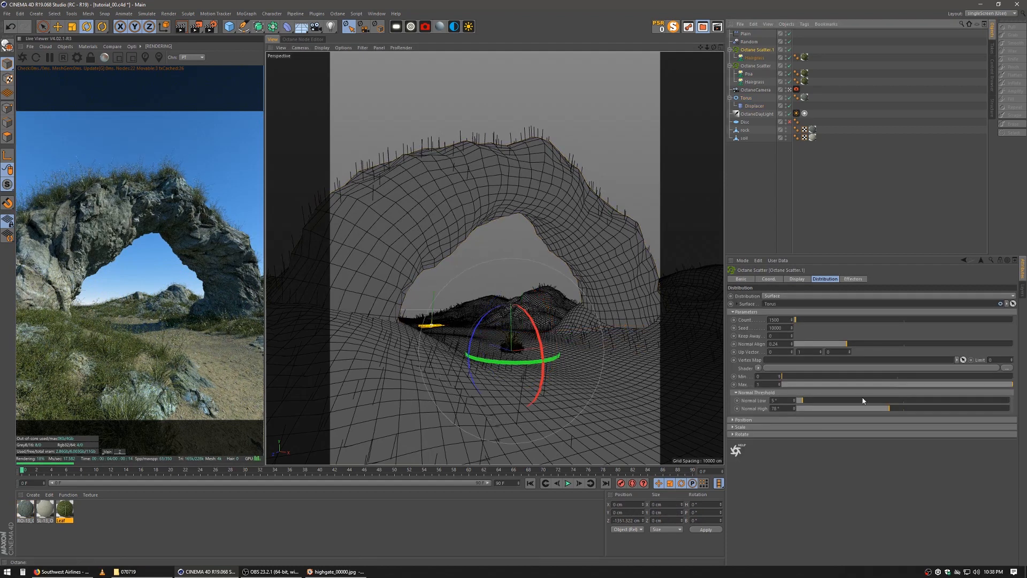
{"action": "left_click_drag", "start_coordinate": [886, 410], "coordinate": [910, 413]}
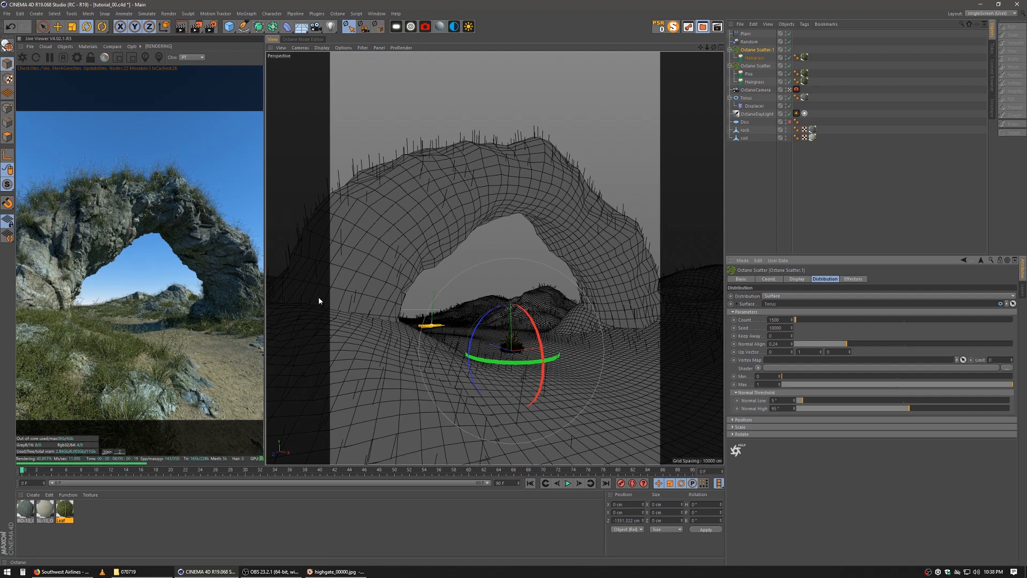
{"action": "left_click", "coordinate": [777, 213]}
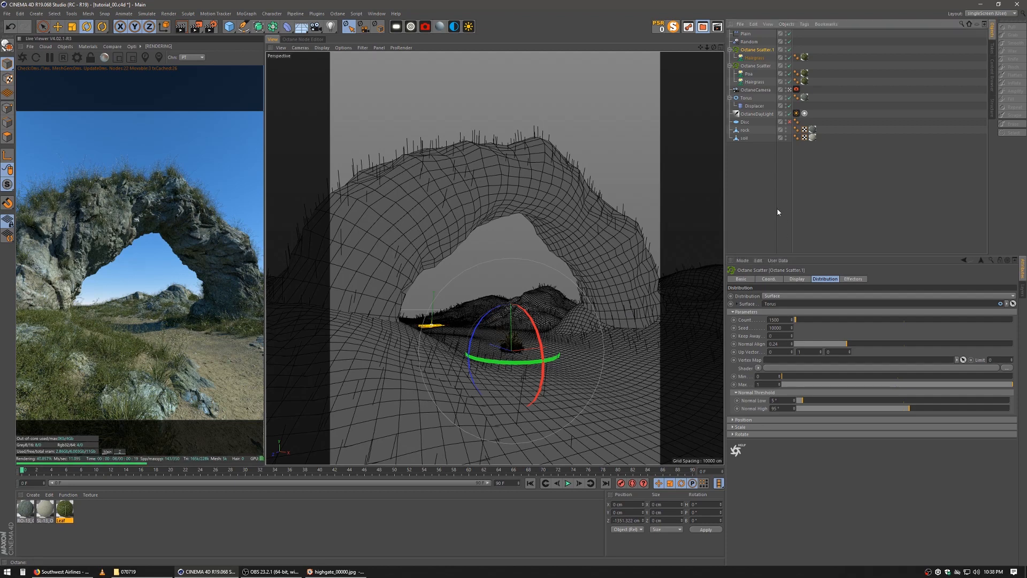
{"action": "left_click", "coordinate": [750, 41]}
{"action": "left_click", "coordinate": [815, 280]}
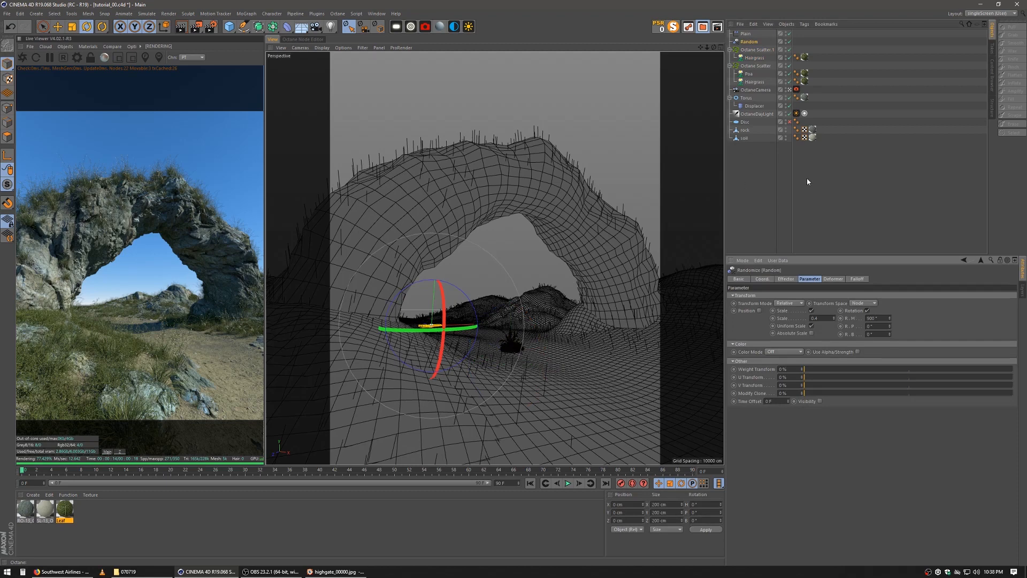
{"action": "left_click", "coordinate": [786, 165]}
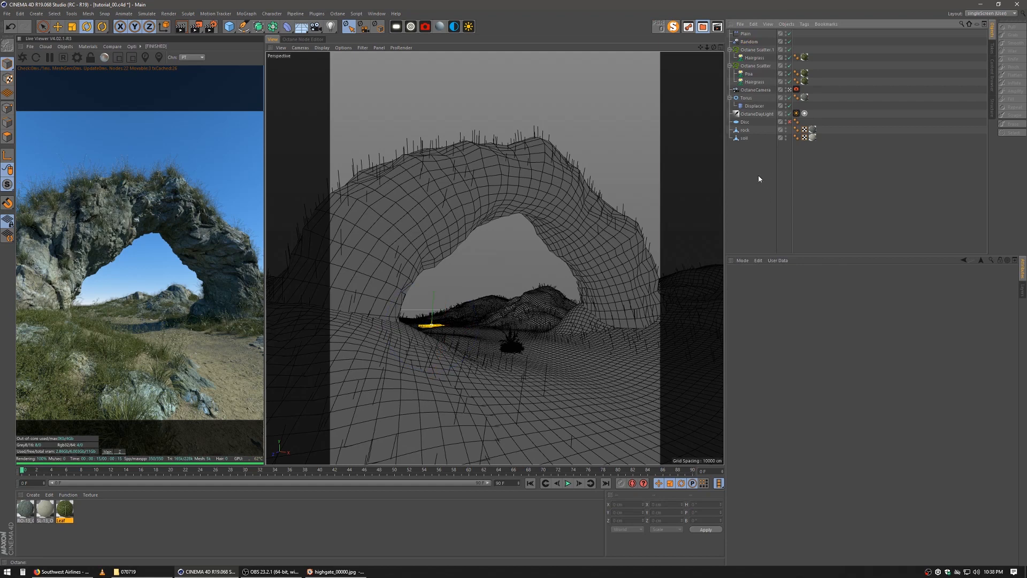
Add a Landscape primitive to the scene and show it in the four-view layout
{"action": "left_click", "coordinate": [228, 26]}
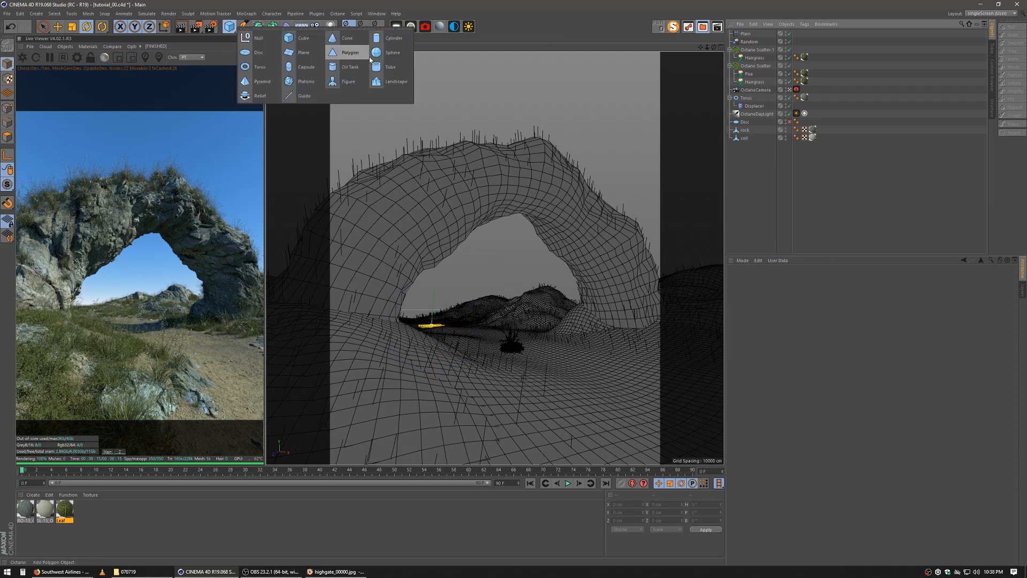
{"action": "left_click", "coordinate": [393, 83]}
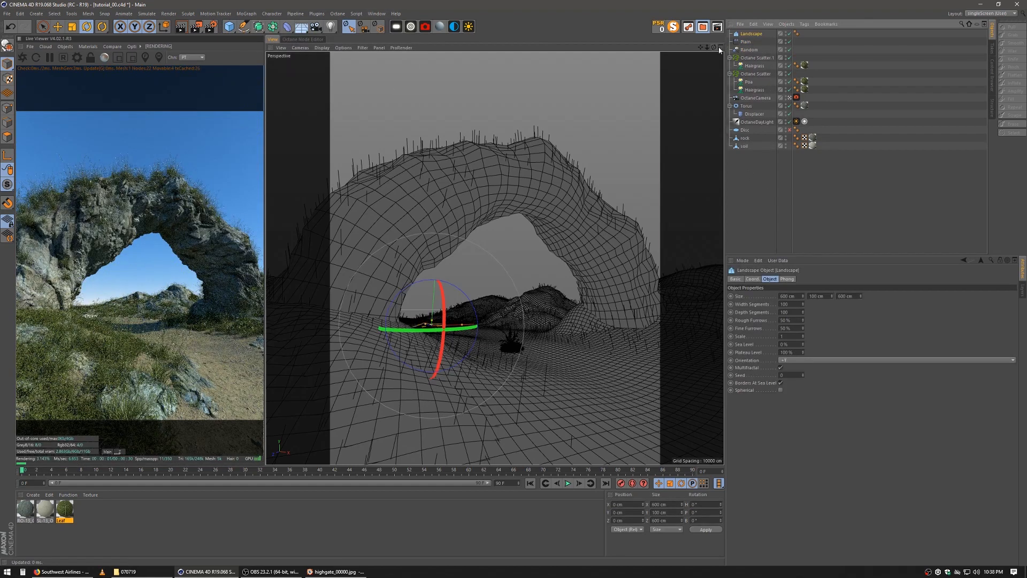
{"action": "middle_click", "coordinate": [523, 257]}
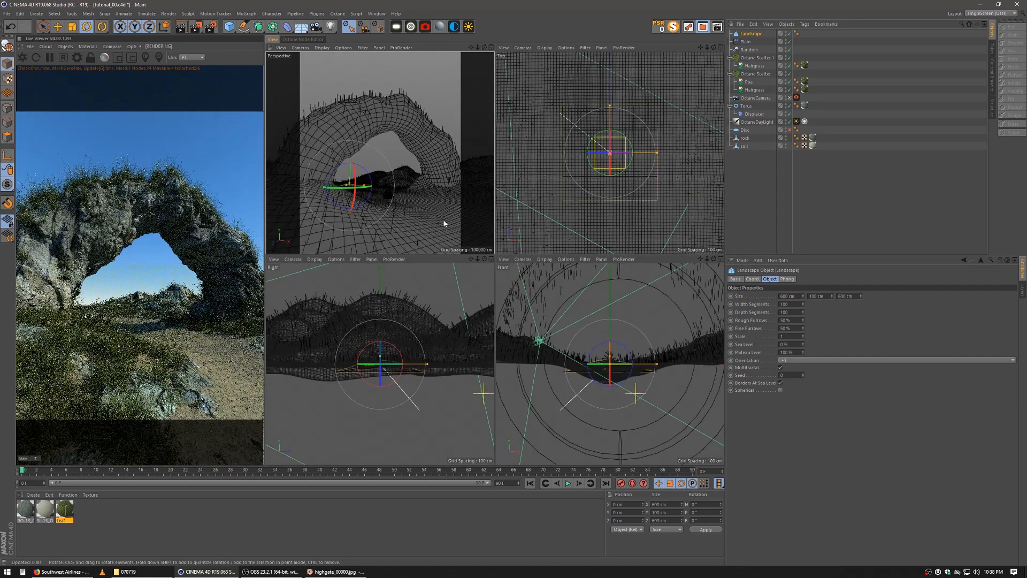
{"action": "right_click", "coordinate": [622, 171]}
{"action": "left_click", "coordinate": [647, 124]}
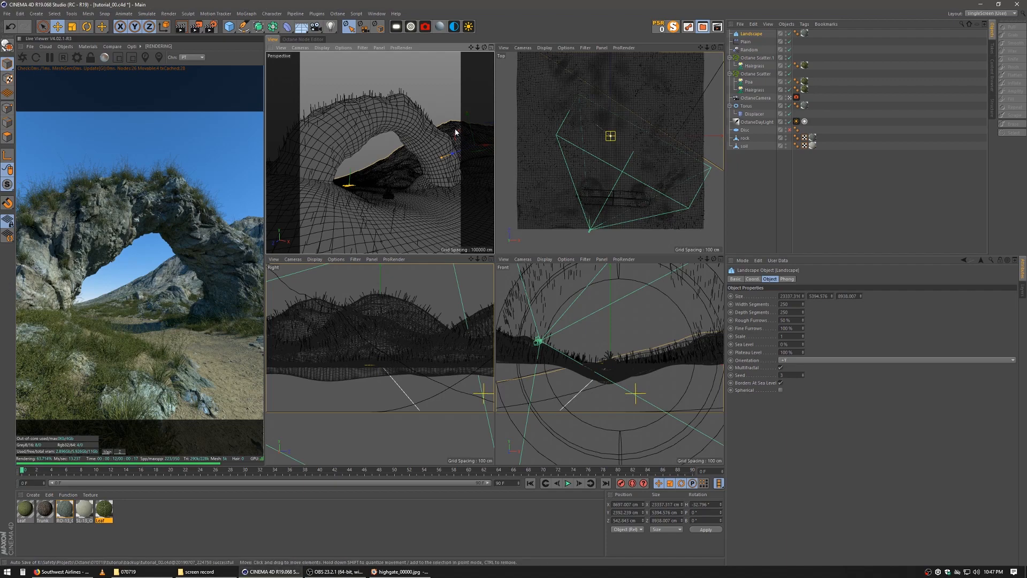
Move the background Landscape to about X 8672 cm and Z 557 cm, and check its rock texture's mapping in the texture tag
{"action": "left_click_drag", "start_coordinate": [450, 132], "coordinate": [451, 134]}
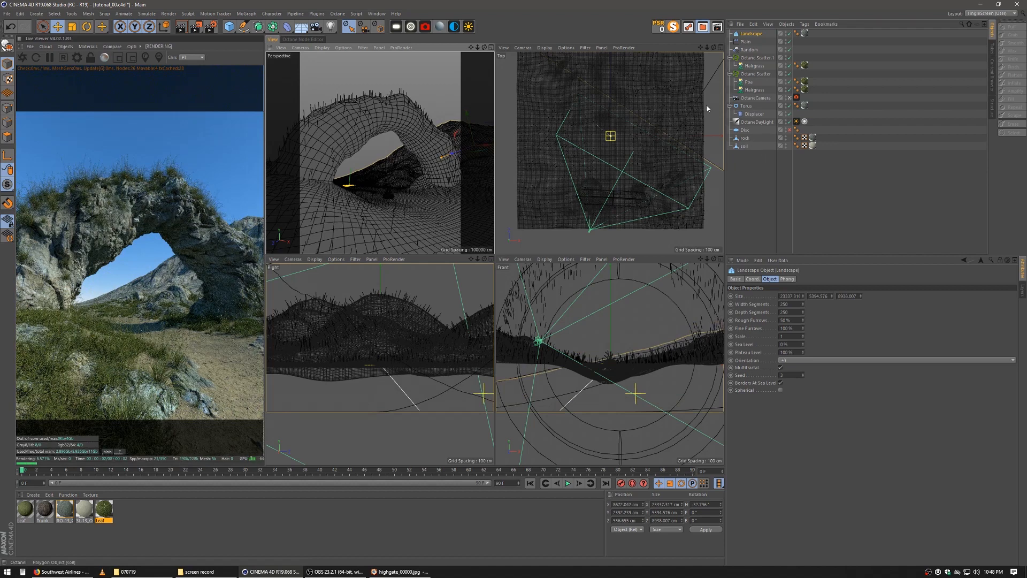
{"action": "scroll", "coordinate": [633, 136], "scroll_direction": "down", "scroll_amount": 1}
{"action": "scroll", "coordinate": [634, 139], "scroll_direction": "down", "scroll_amount": 7}
{"action": "middle_click_drag", "start_coordinate": [644, 145], "coordinate": [597, 212], "text": "alt"}
{"action": "scroll", "coordinate": [573, 239], "scroll_direction": "down", "scroll_amount": 1}
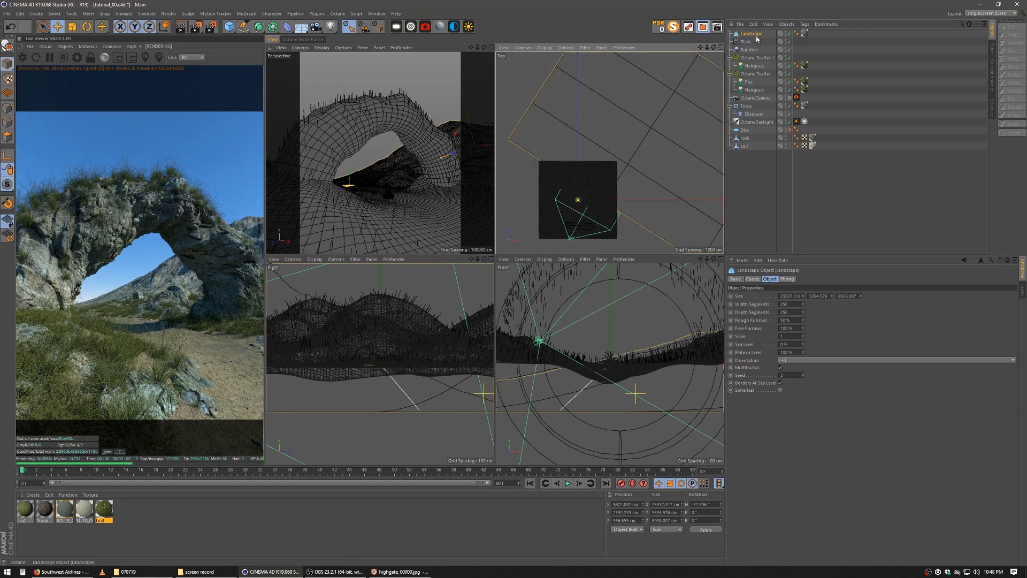
{"action": "left_click", "coordinate": [804, 34]}
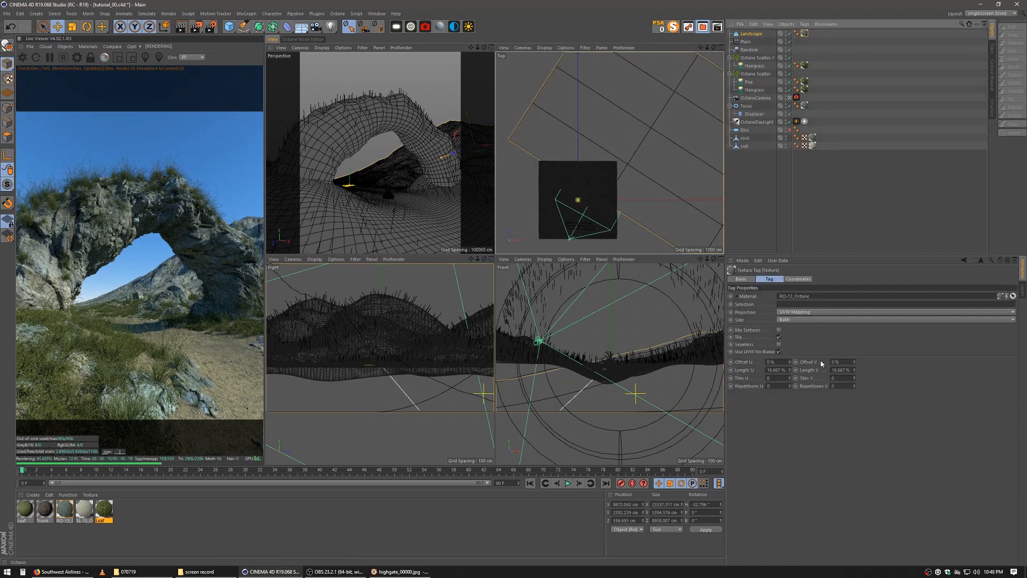
{"action": "left_click", "coordinate": [762, 197]}
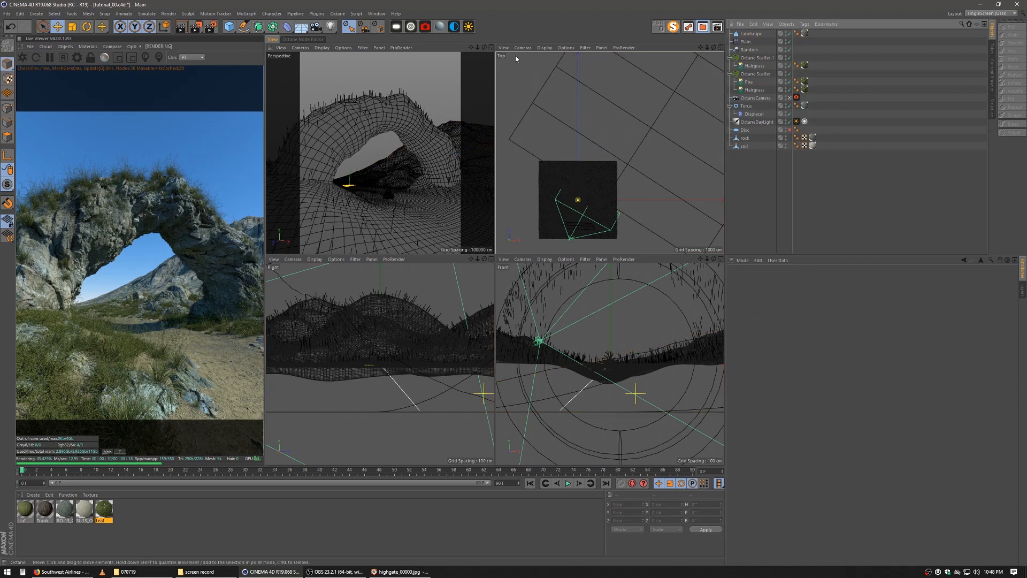
Add a Forester Tree object and load the Picea Abies preset from its tree library
{"action": "left_click", "coordinate": [325, 15]}
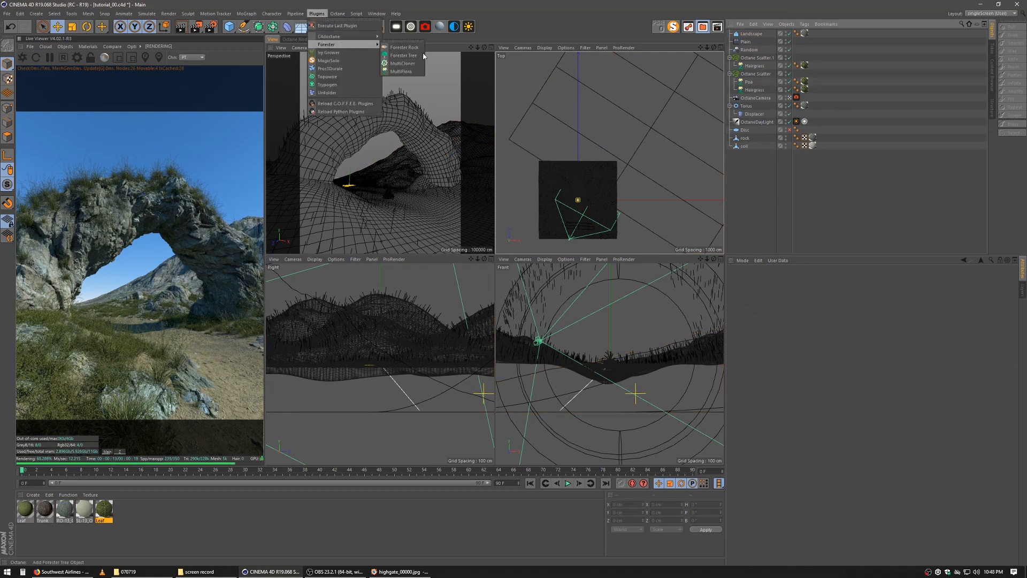
{"action": "left_click", "coordinate": [429, 75]}
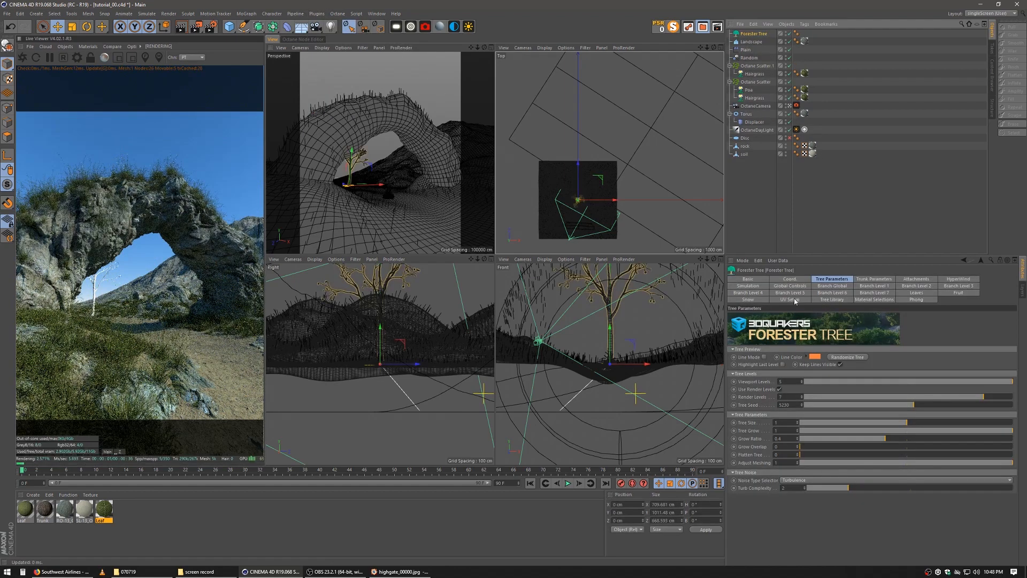
{"action": "left_click", "coordinate": [838, 300]}
{"action": "scroll", "coordinate": [869, 411], "scroll_direction": "down", "scroll_amount": 3}
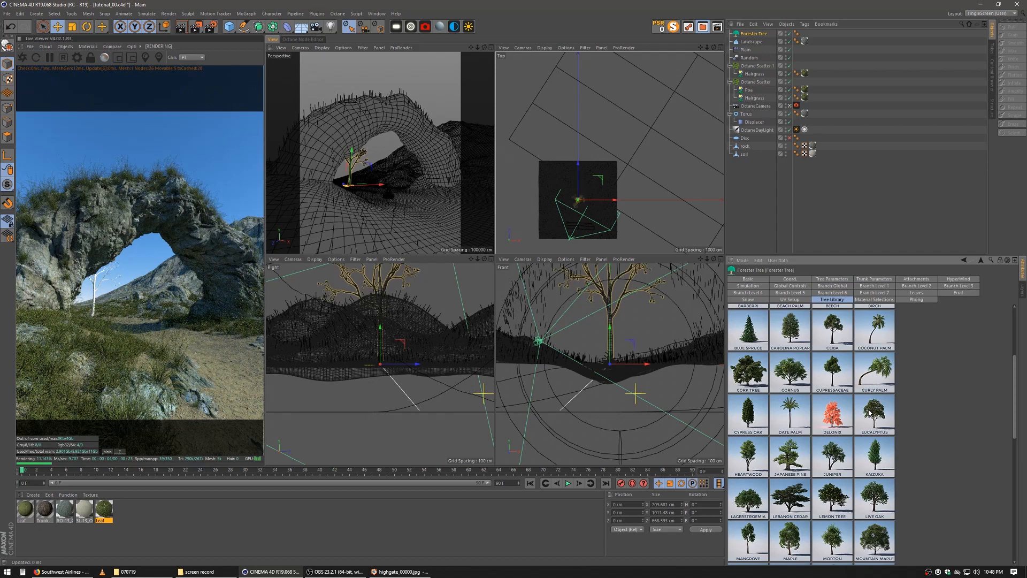
{"action": "scroll", "coordinate": [869, 413], "scroll_direction": "down", "scroll_amount": 2}
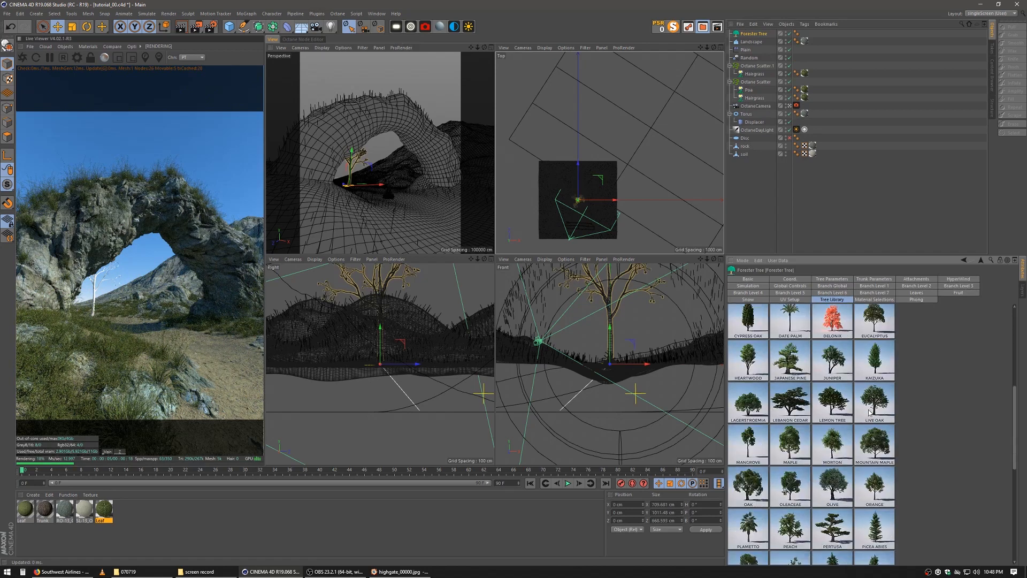
{"action": "left_click", "coordinate": [877, 525]}
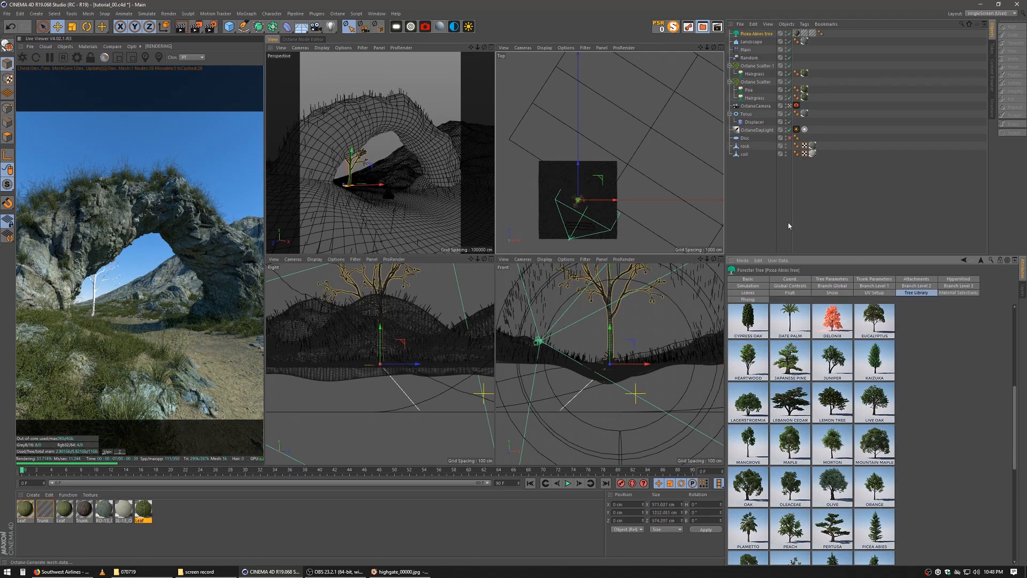
Replace the material in the Picea Abies tree's first leaf texture tag with the existing grass Leaf material
{"action": "left_click", "coordinate": [798, 33]}
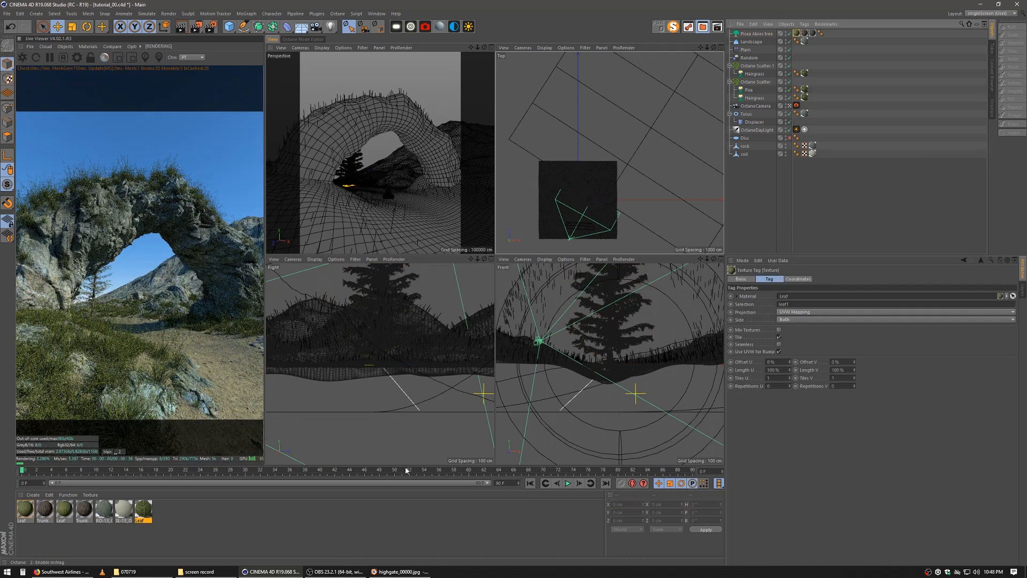
{"action": "left_click_drag", "start_coordinate": [150, 510], "coordinate": [798, 36]}
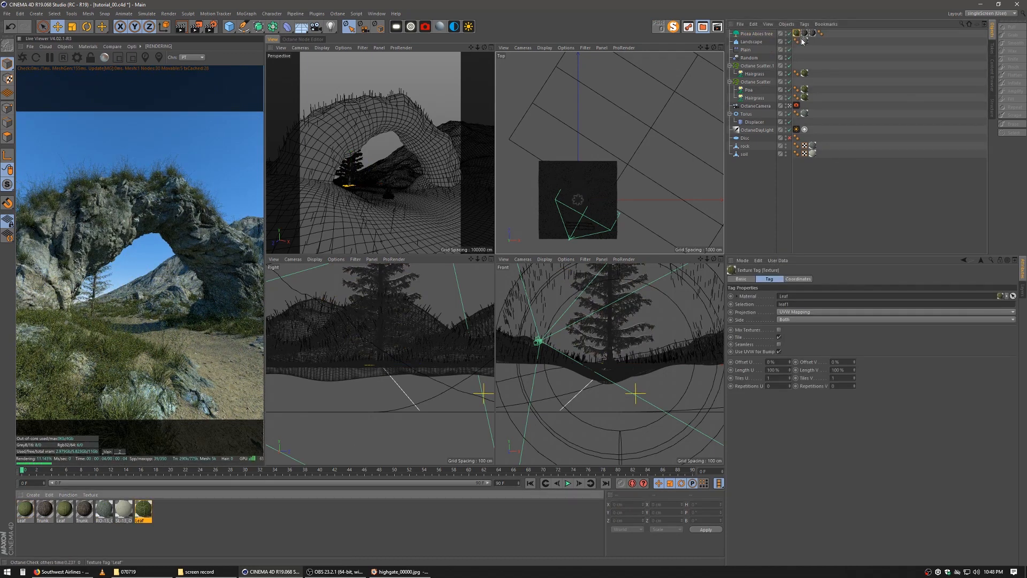
{"action": "left_click", "coordinate": [768, 159]}
Move the Picea Abies tree into the foreground before the arch, to about X -162 cm and Z -1697 cm
{"action": "left_click", "coordinate": [755, 34]}
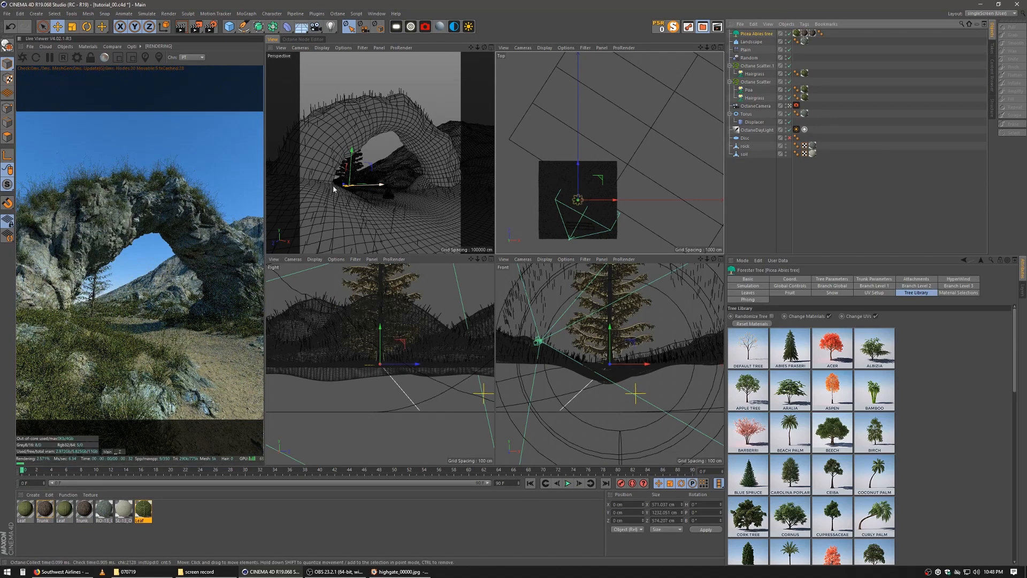
{"action": "left_click_drag", "start_coordinate": [338, 187], "coordinate": [386, 258]}
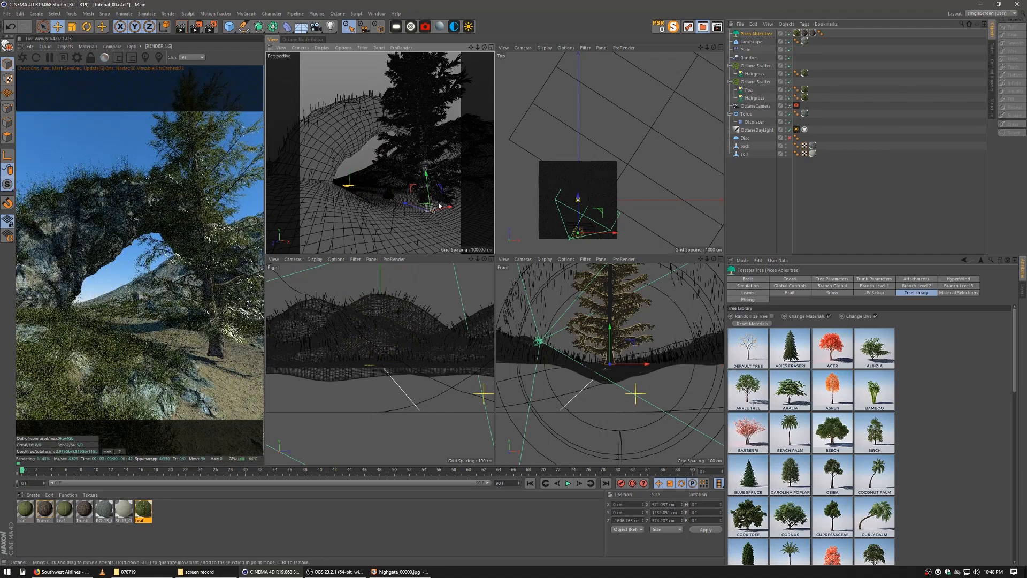
{"action": "left_click_drag", "start_coordinate": [452, 211], "coordinate": [428, 222]}
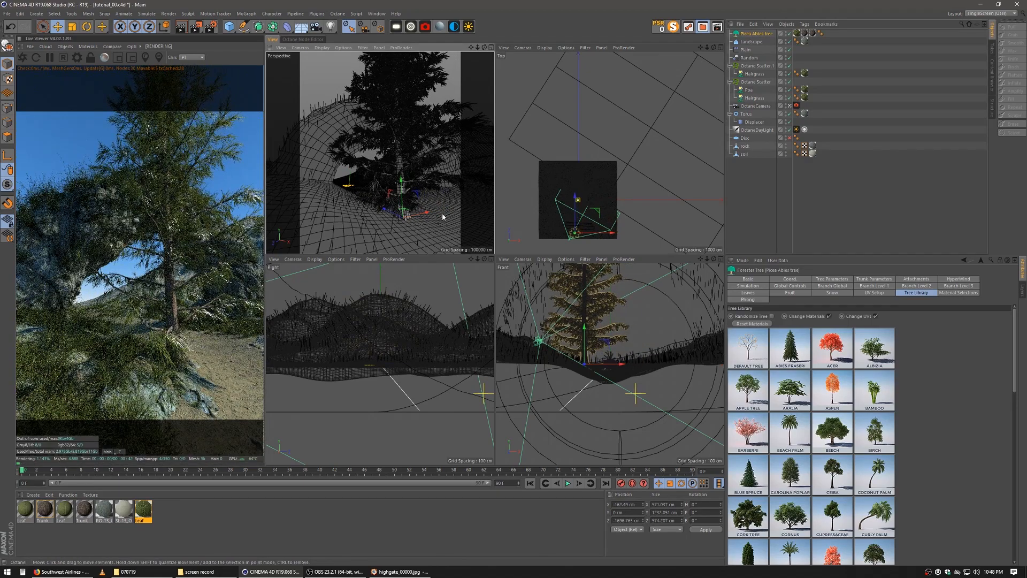
Set the tree's Tree Size to 0.63 and Viewport Levels to 3, and open its leaf settings
{"action": "left_click", "coordinate": [832, 279]}
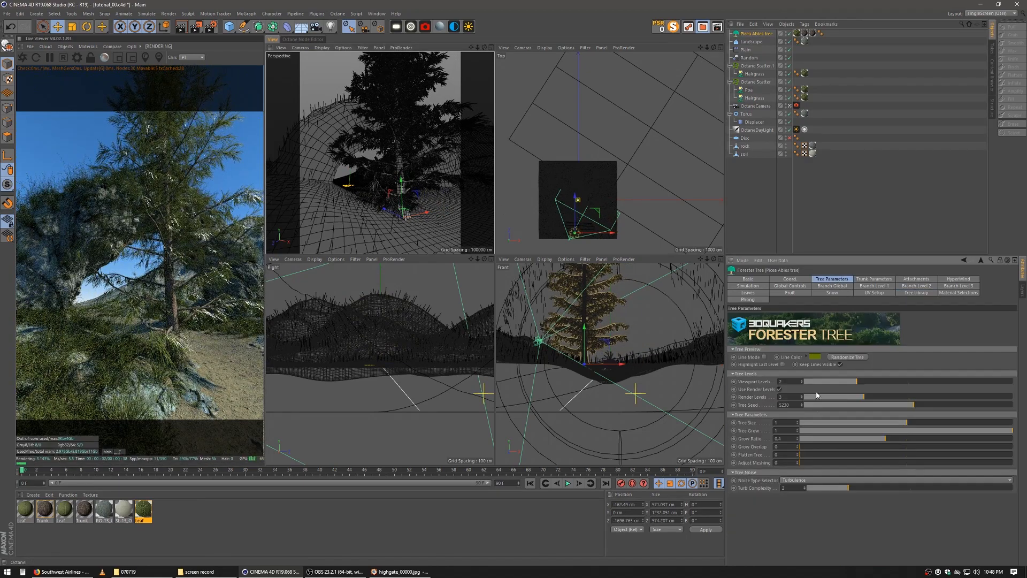
{"action": "left_click", "coordinate": [867, 423]}
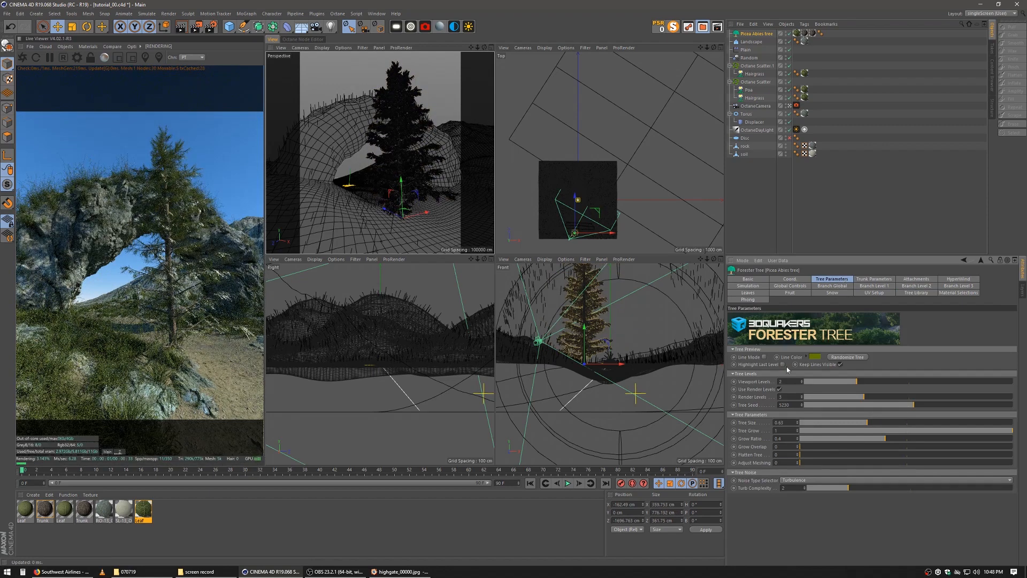
{"action": "left_click", "coordinate": [802, 379]}
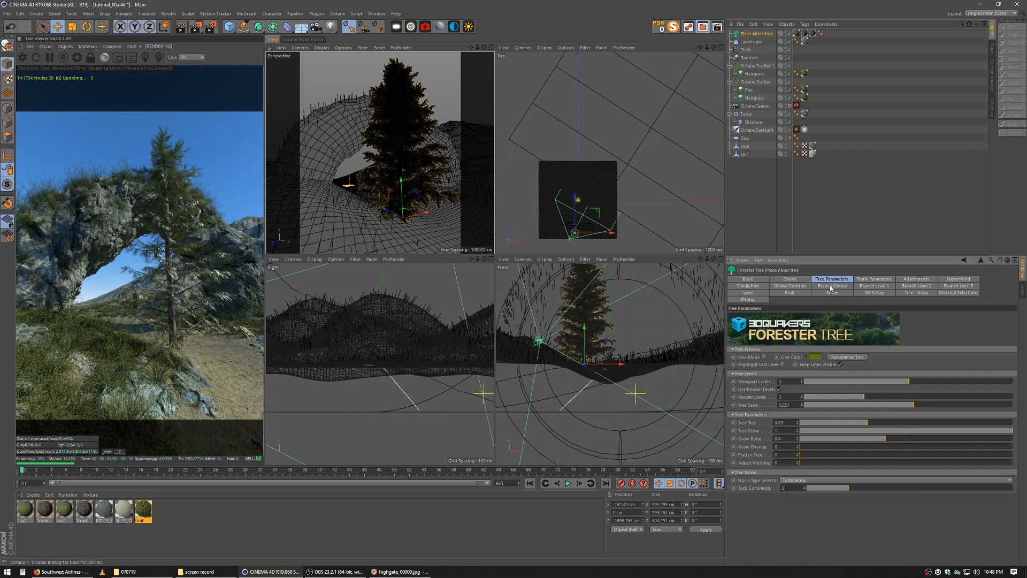
{"action": "left_click", "coordinate": [748, 293]}
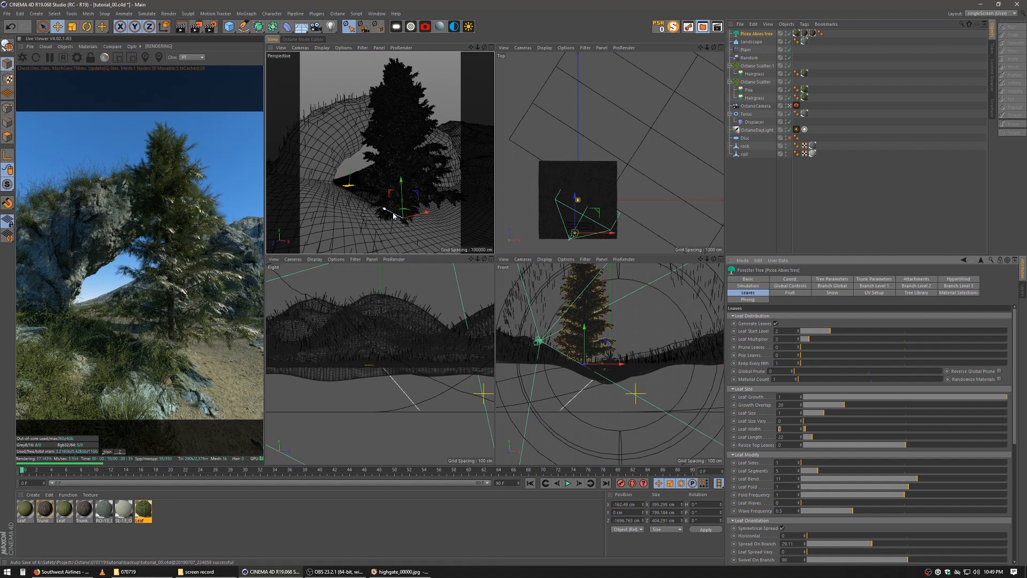
Set the Picea Abies tree's Leaf Width to 2 and move it to about X -237 cm and Z -1659 cm
{"action": "left_click_drag", "start_coordinate": [392, 213], "coordinate": [423, 238]}
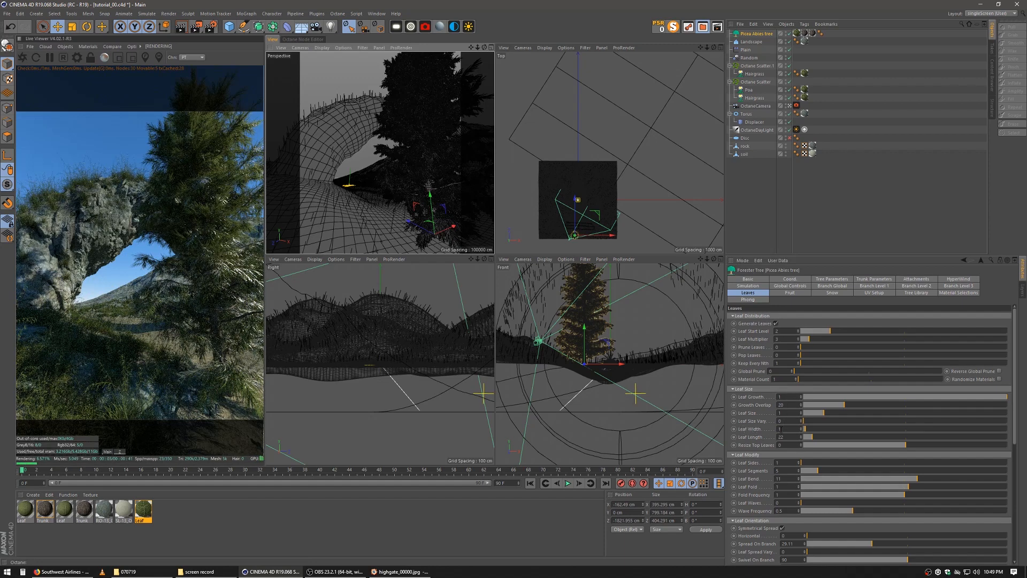
{"action": "double_click", "coordinate": [780, 429]}
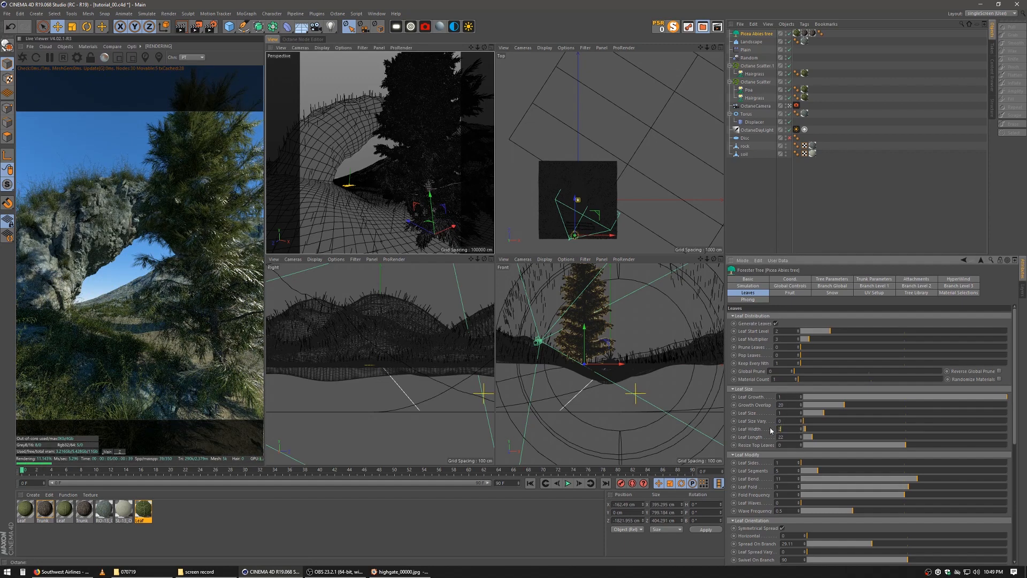
{"action": "type", "text": "2"}
{"action": "key", "text": "Return"}
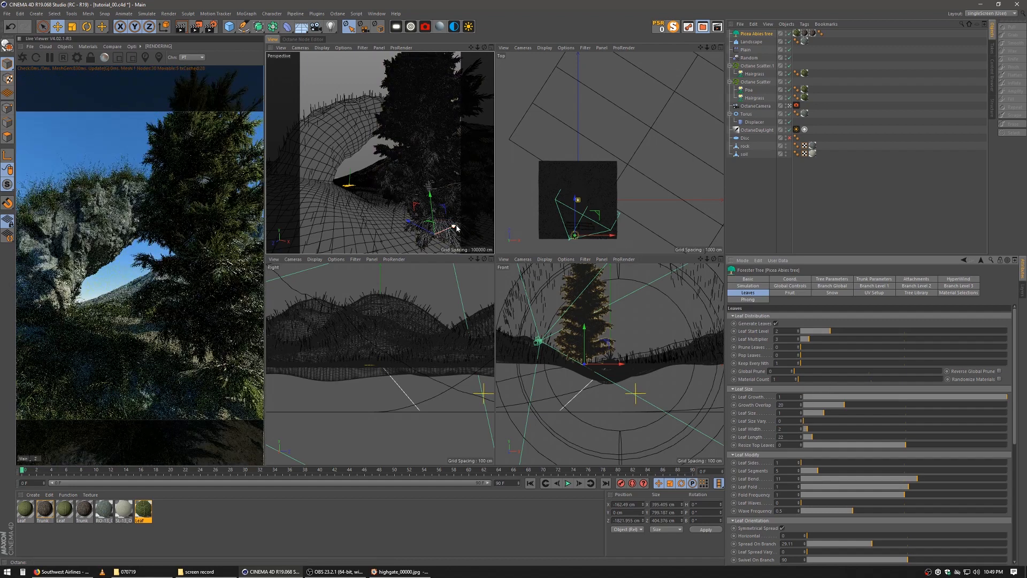
{"action": "left_click_drag", "start_coordinate": [455, 229], "coordinate": [447, 235]}
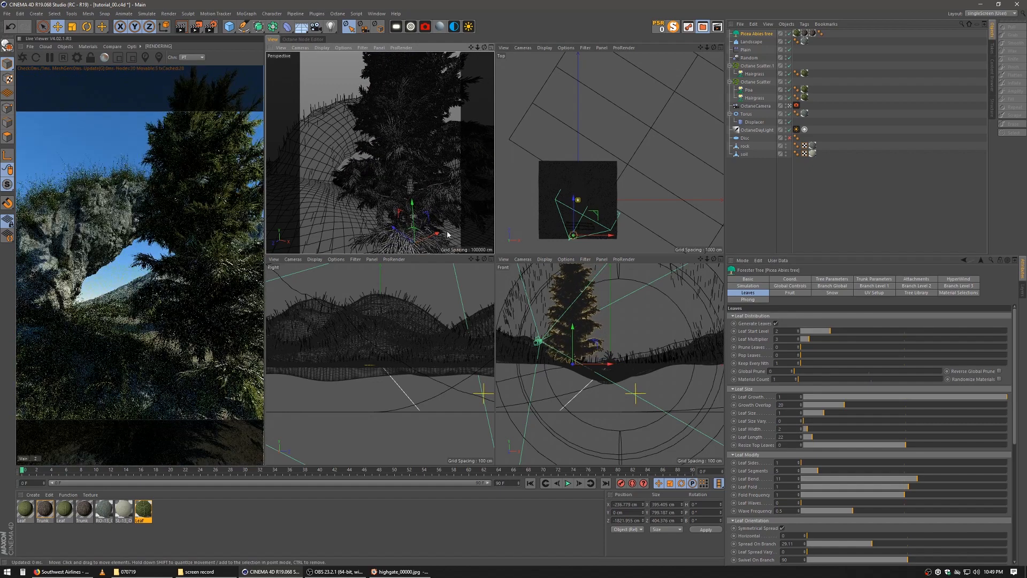
{"action": "left_click_drag", "start_coordinate": [393, 229], "coordinate": [362, 144]}
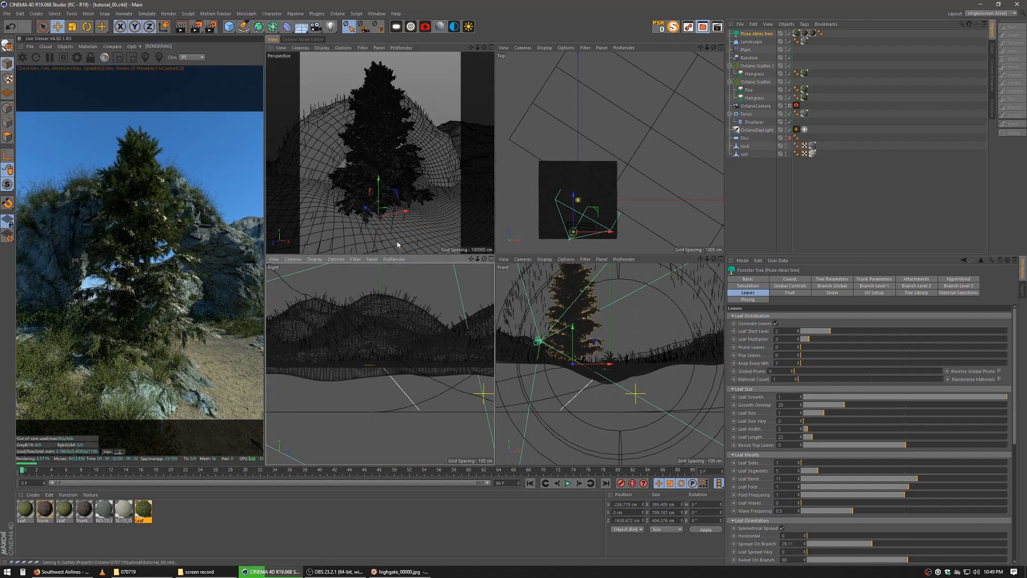
{"action": "left_click", "coordinate": [299, 39]}
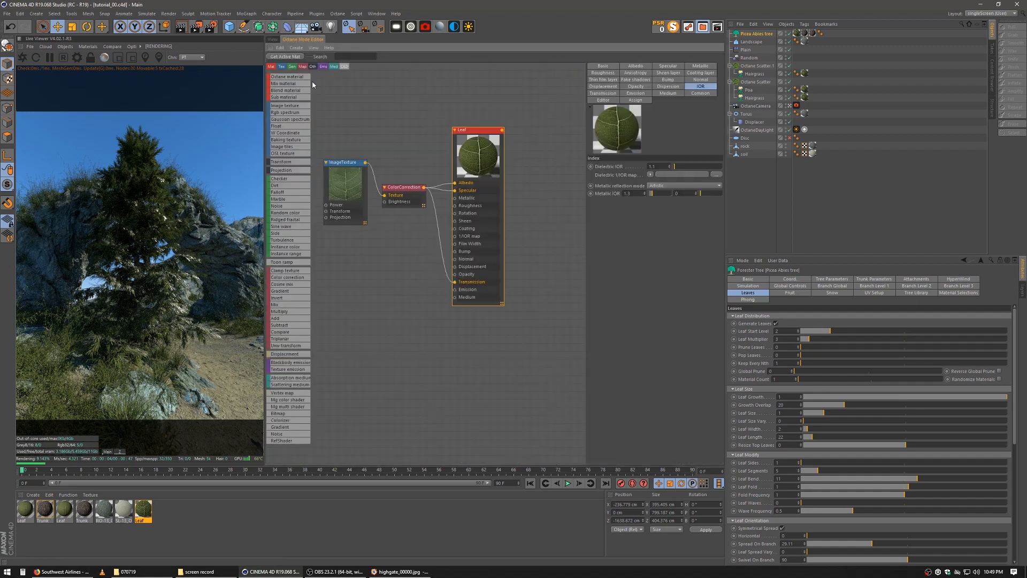
{"action": "left_click_drag", "start_coordinate": [475, 226], "coordinate": [481, 237]}
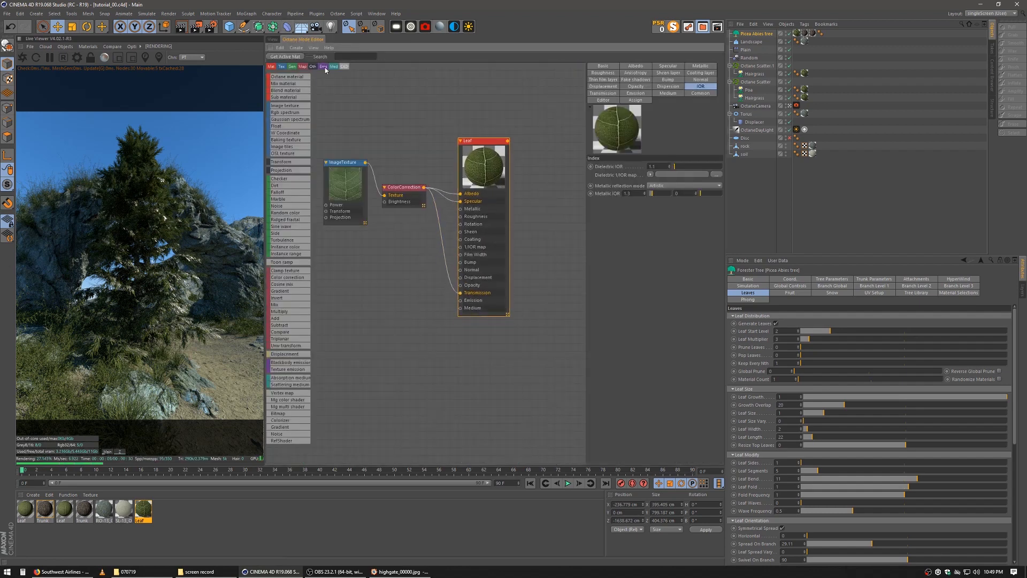
{"action": "left_click", "coordinate": [270, 39]}
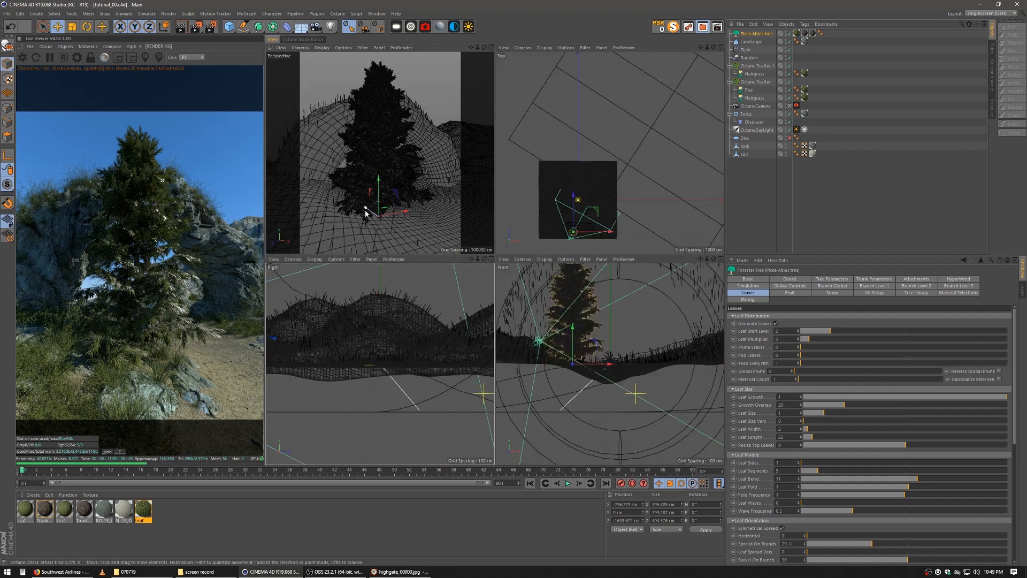
Move the Picea Abies tree to the left foreground of the arch, at about X -590 cm and Z -1583 cm
{"action": "left_click_drag", "start_coordinate": [404, 219], "coordinate": [267, 219]}
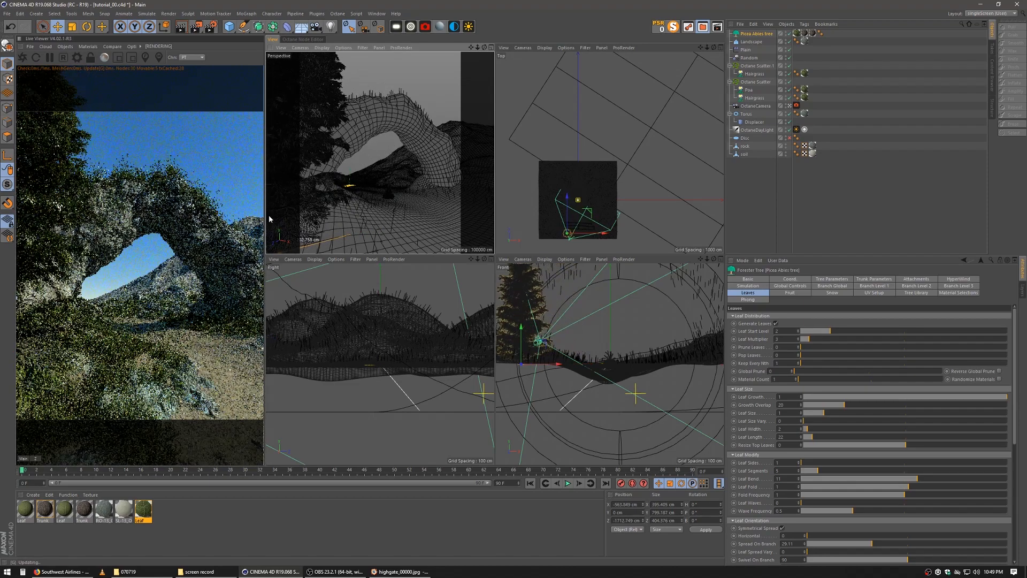
{"action": "left_click_drag", "start_coordinate": [577, 230], "coordinate": [577, 225]}
{"action": "scroll", "coordinate": [576, 225], "scroll_direction": "up", "scroll_amount": 1}
{"action": "scroll", "coordinate": [577, 227], "scroll_direction": "up", "scroll_amount": 5}
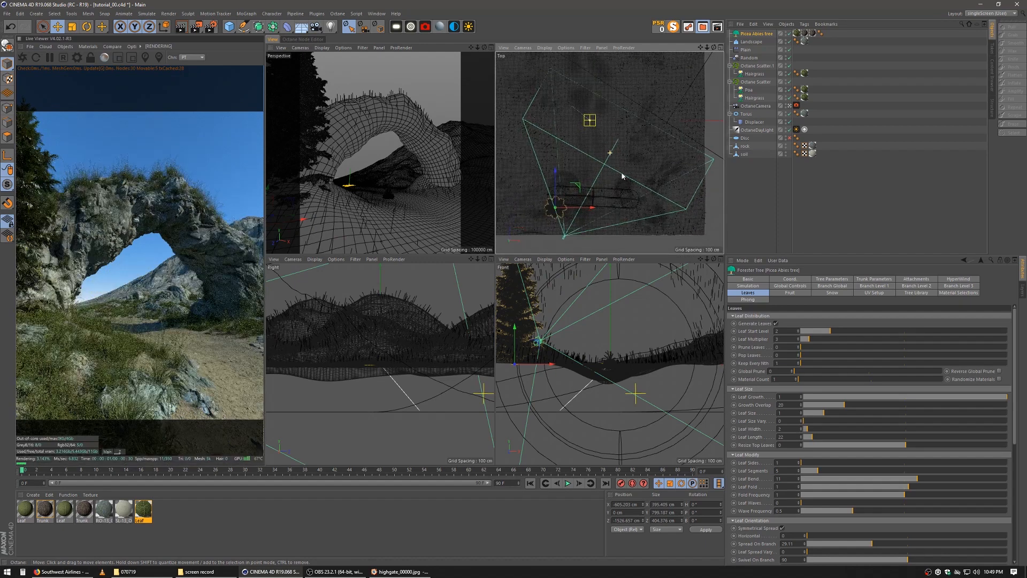
{"action": "left_click_drag", "start_coordinate": [614, 179], "coordinate": [610, 199]}
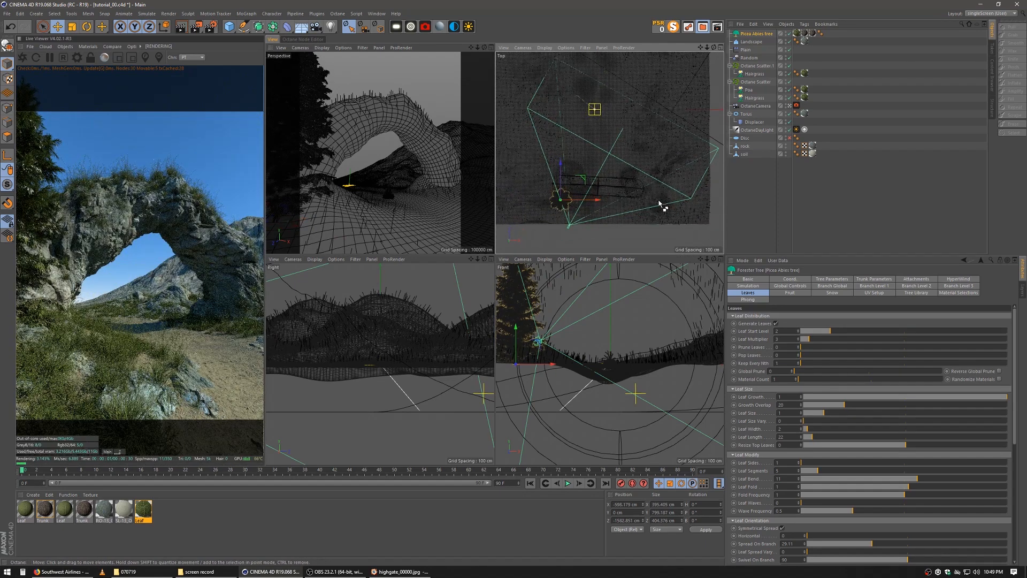
Create an Instance object of the Picea Abies tree with Render Instance enabled, and save the scene
{"action": "left_click_drag", "start_coordinate": [622, 162], "coordinate": [652, 157], "text": "ctrl"}
{"action": "key", "text": "ctrl+z"}
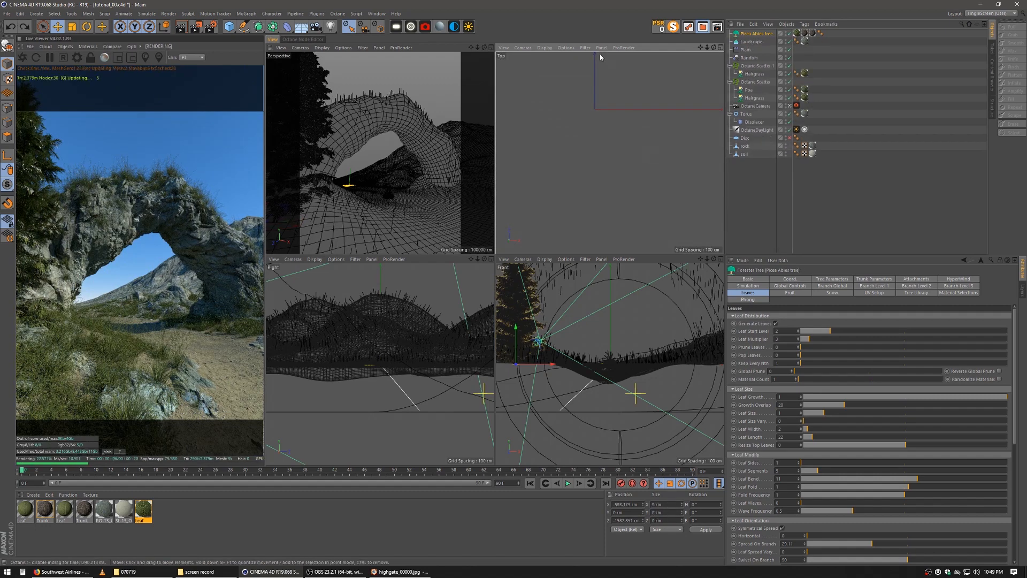
{"action": "left_click", "coordinate": [268, 29]}
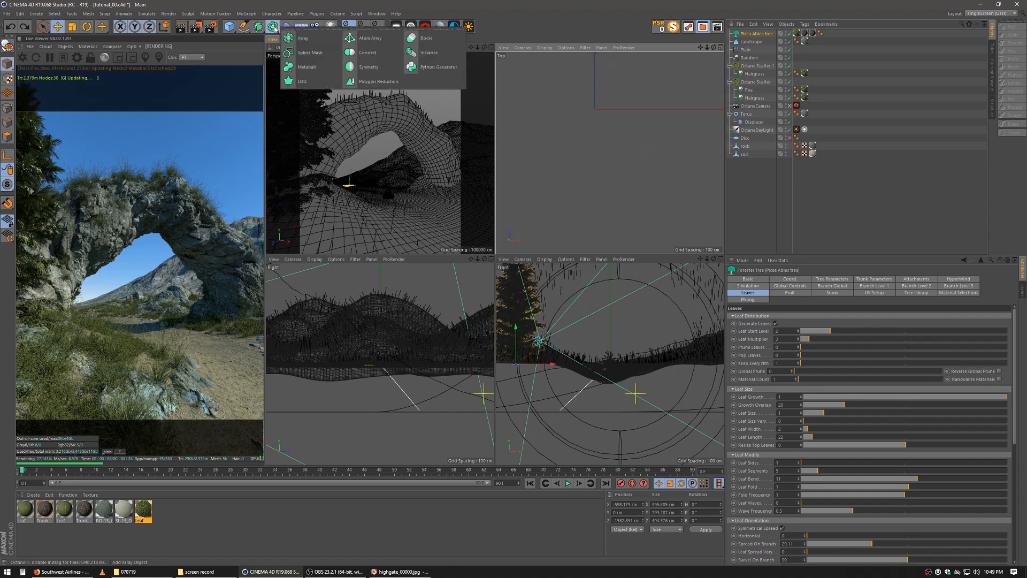
{"action": "left_click", "coordinate": [451, 58]}
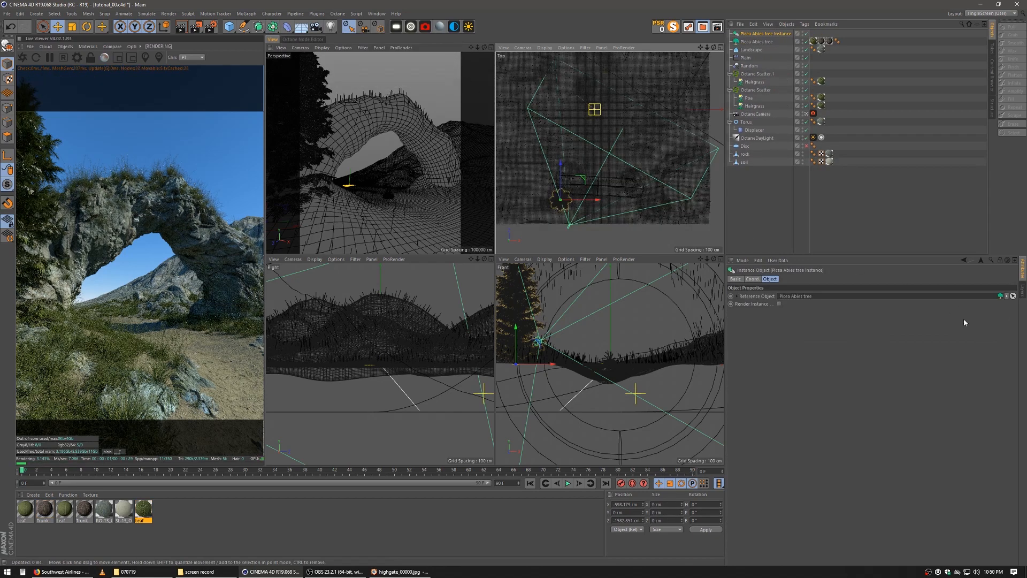
{"action": "left_click", "coordinate": [779, 304]}
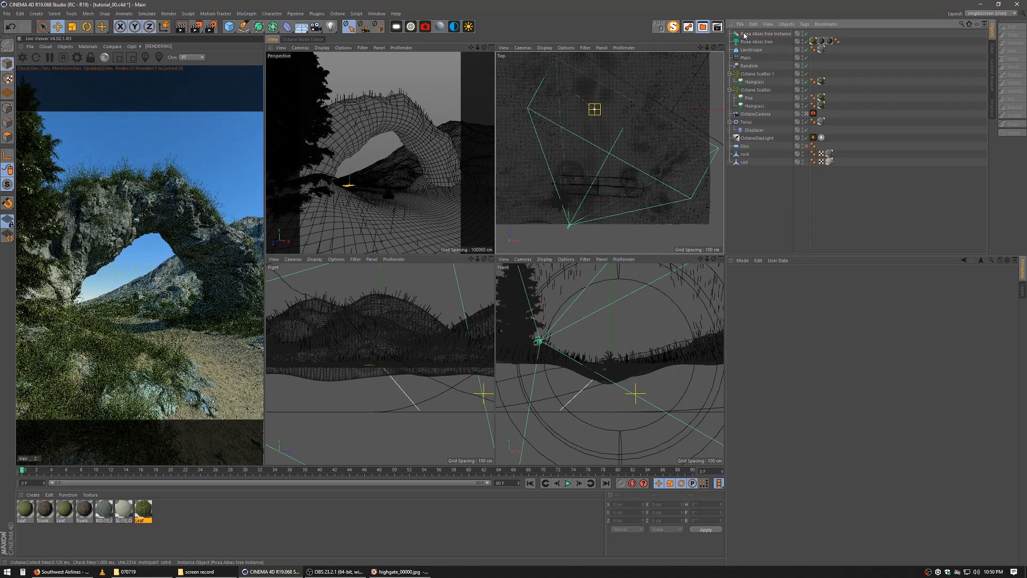
{"action": "key", "text": "ctrl+s"}
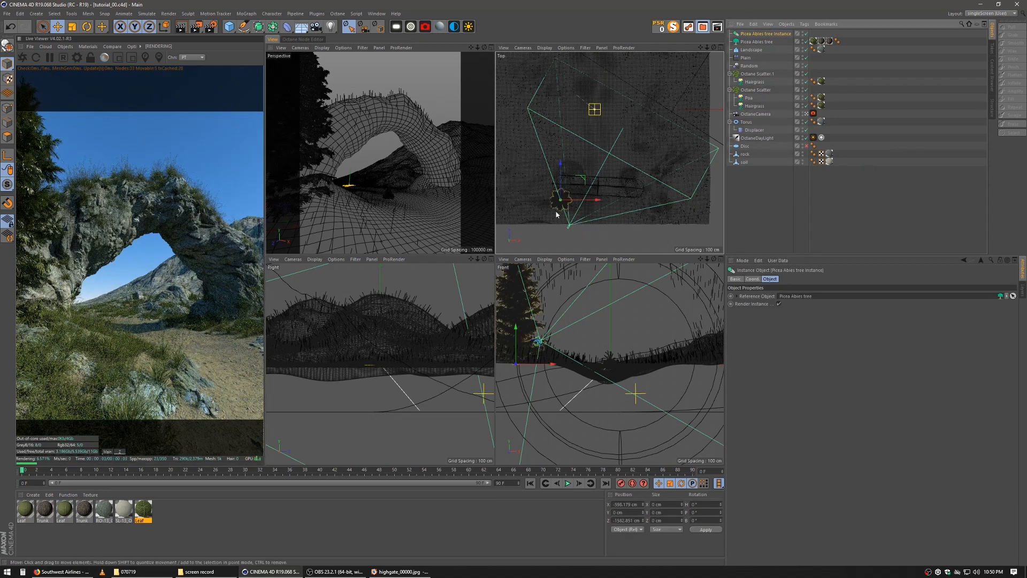
Move the tree instance to the right side of the arch, at about X 891 cm and Z -1470 cm
{"action": "left_click_drag", "start_coordinate": [556, 215], "coordinate": [619, 221]}
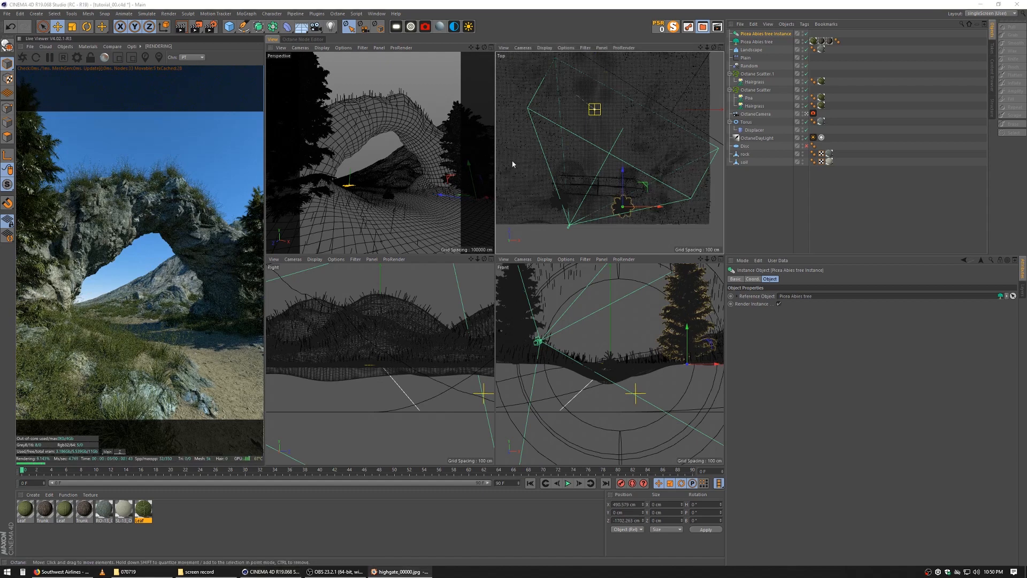
{"action": "mouse_move", "coordinate": [661, 205]}
{"action": "left_mouse_down"}
{"action": "mouse_move", "coordinate": [669, 191]}
{"action": "mouse_move", "coordinate": [670, 208]}
{"action": "left_mouse_up"}
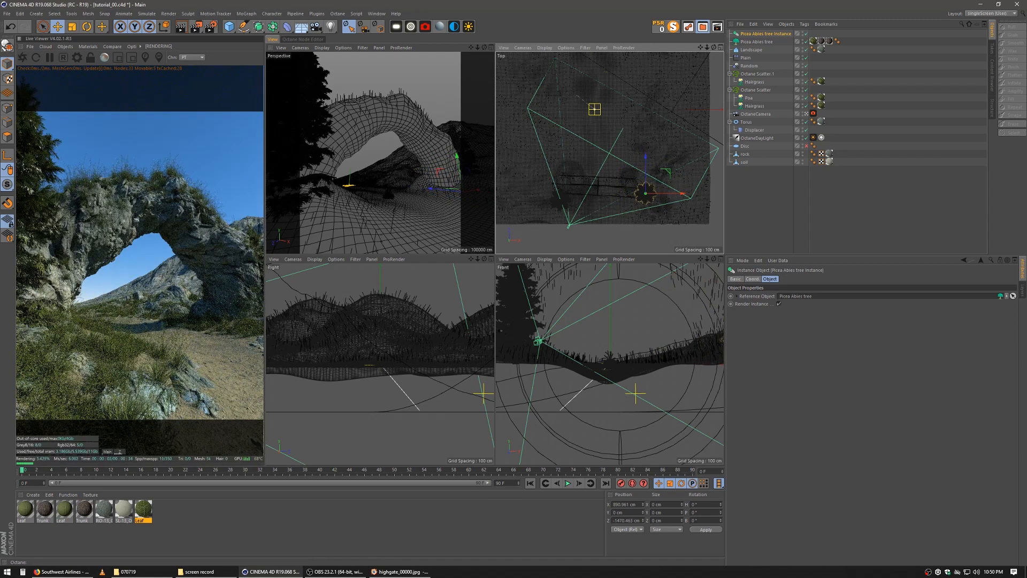
Check the highgate_00000.jpg reference image and place three more copies of the tree instance behind the arch
{"action": "left_click_drag", "start_coordinate": [0, 72], "coordinate": [438, 13]}
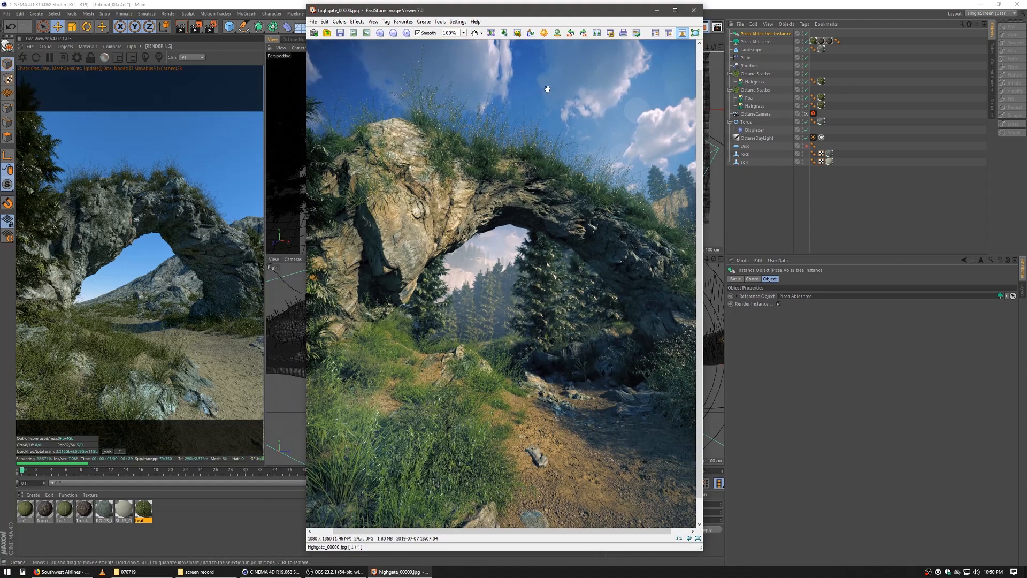
{"action": "left_click_drag", "start_coordinate": [505, 16], "coordinate": [0, 53]}
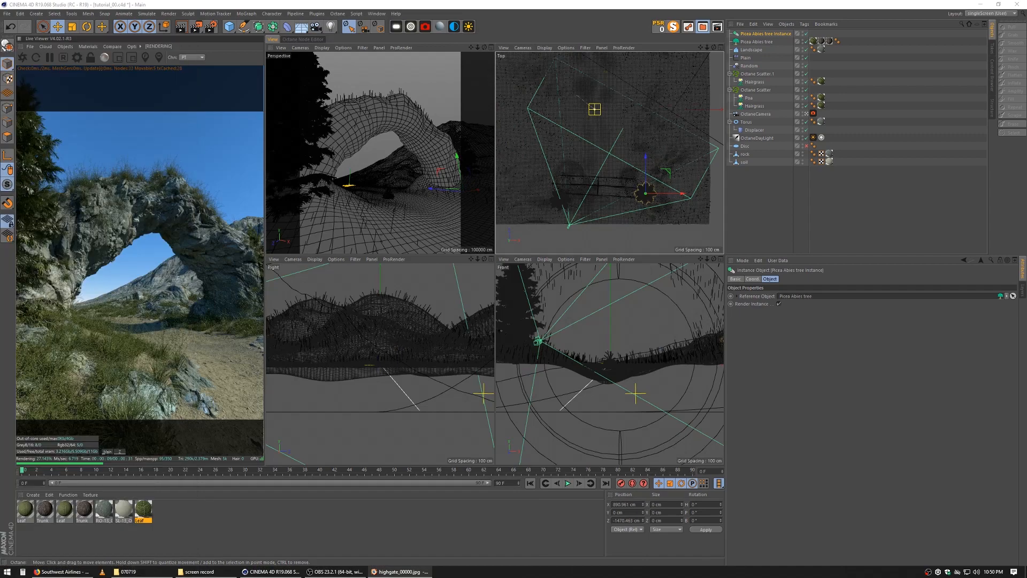
{"action": "left_click_drag", "start_coordinate": [647, 190], "coordinate": [589, 171]}
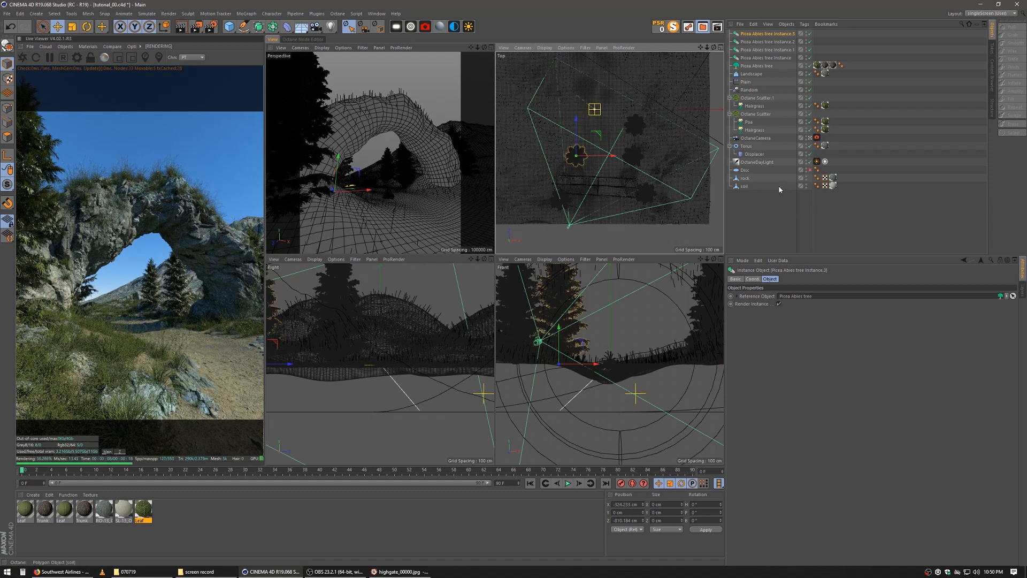
Duplicate Octane Scatter.1 and replace the Hairgrass child in the copy with a copy of the Picea Abies tree
{"action": "left_click", "coordinate": [754, 98]}
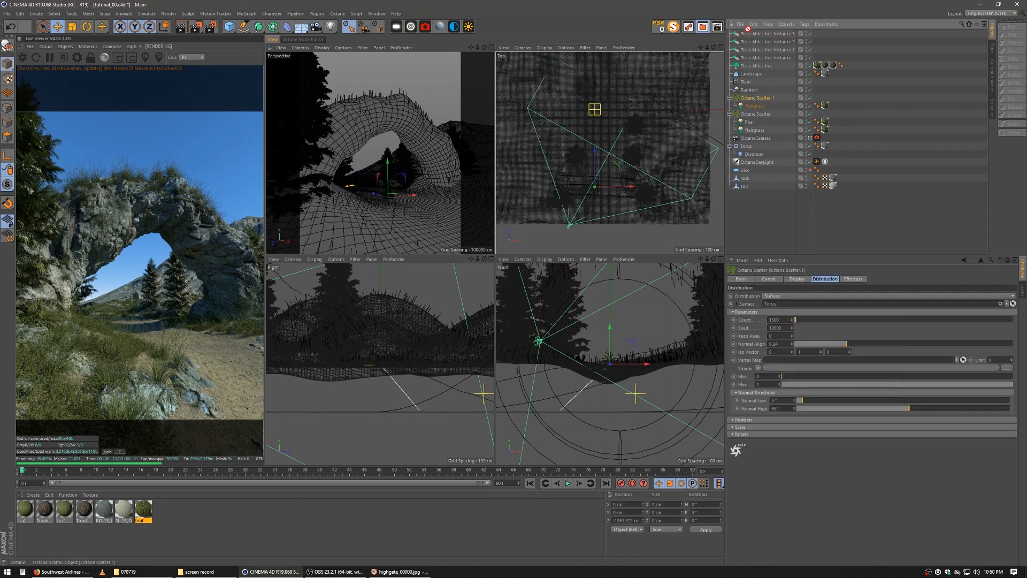
{"action": "key", "text": "ctrl+v"}
{"action": "left_click", "coordinate": [769, 226]}
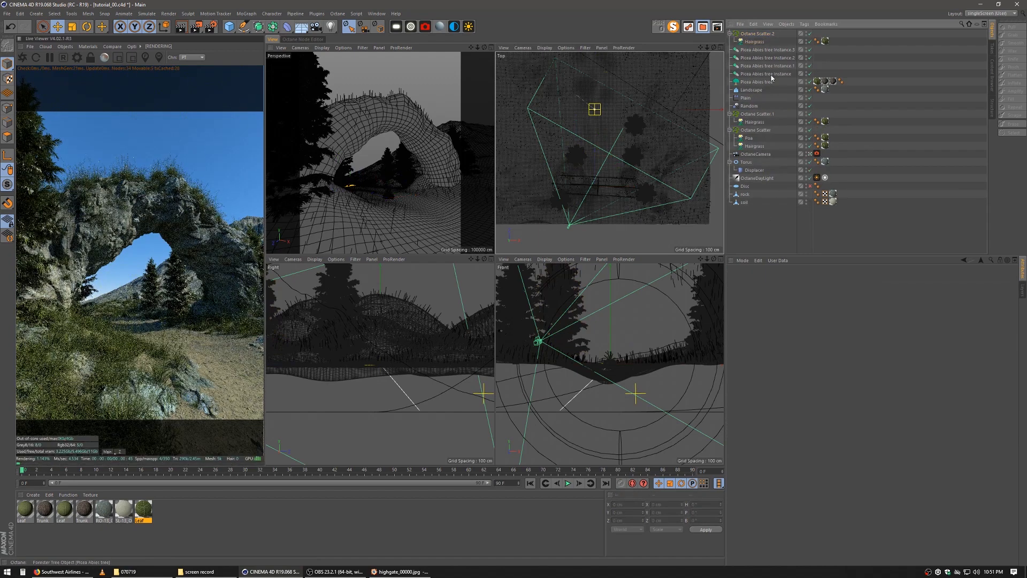
{"action": "left_click", "coordinate": [751, 41]}
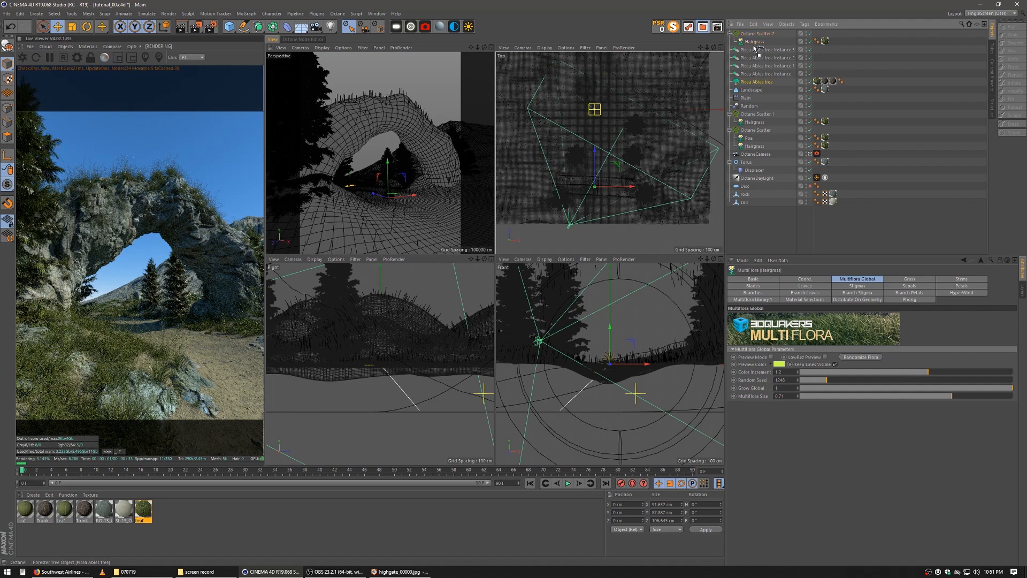
{"action": "key", "text": "ctrl+v"}
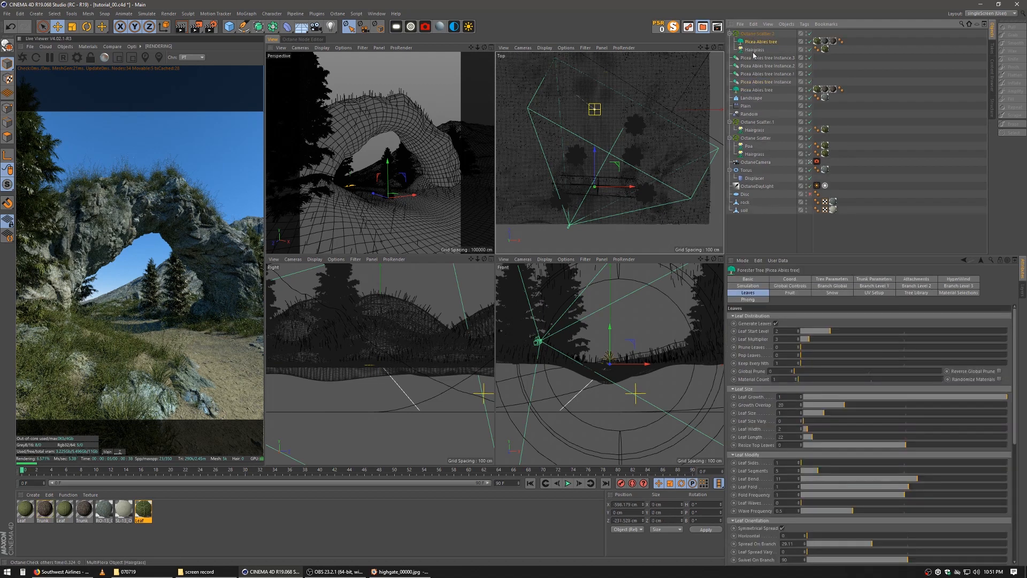
{"action": "left_click", "coordinate": [754, 50]}
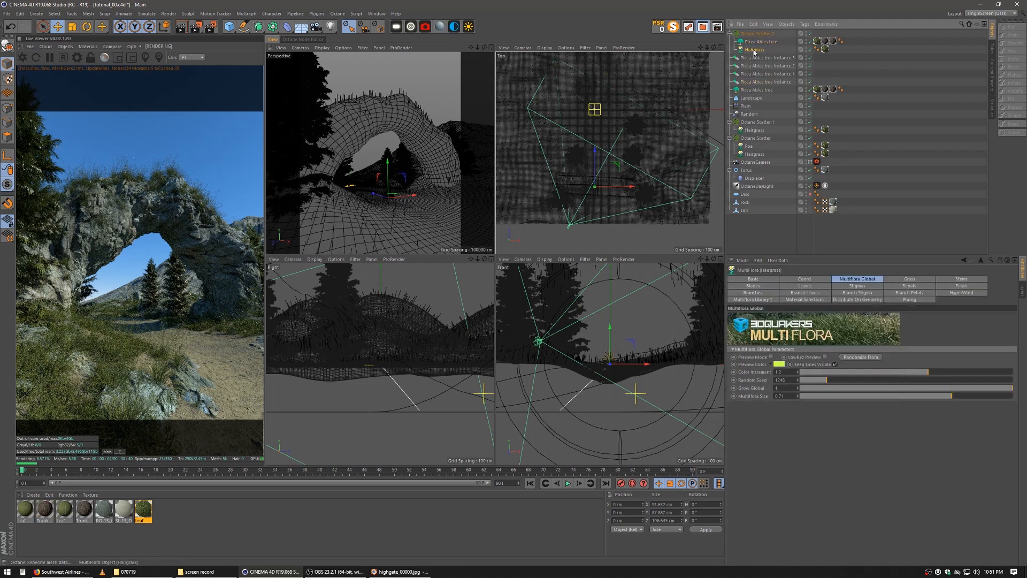
{"action": "key", "text": "Delete"}
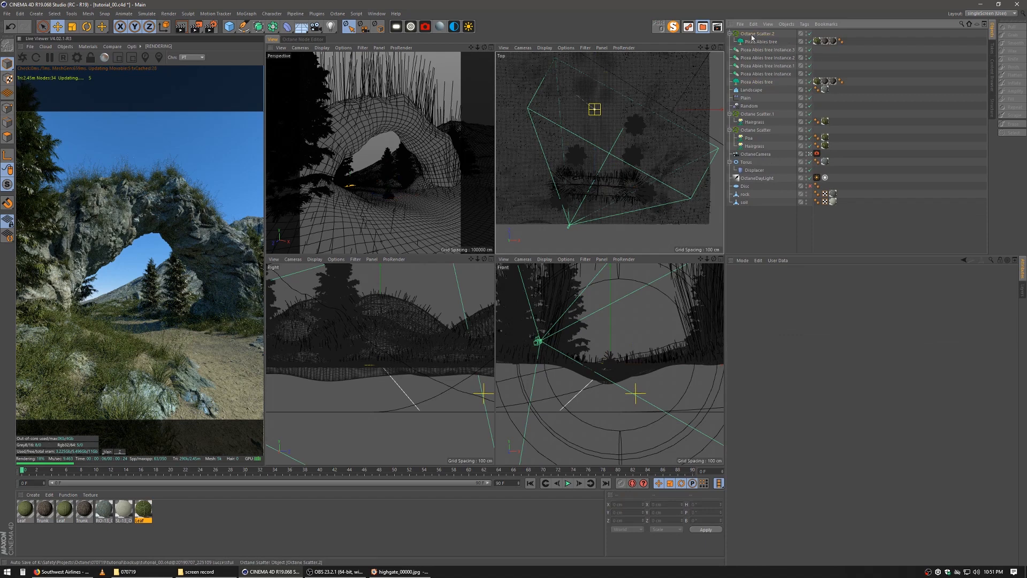
Set the tree scatter's Surface to Landscape, and disable and re-enable the scatter to compare the render
{"action": "left_click", "coordinate": [754, 34]}
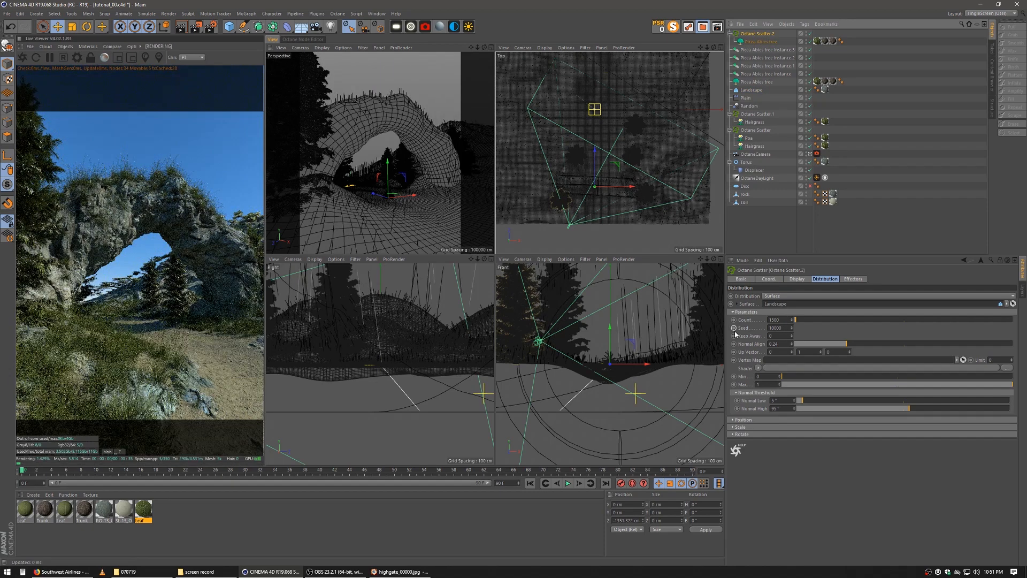
{"action": "left_click", "coordinate": [747, 235]}
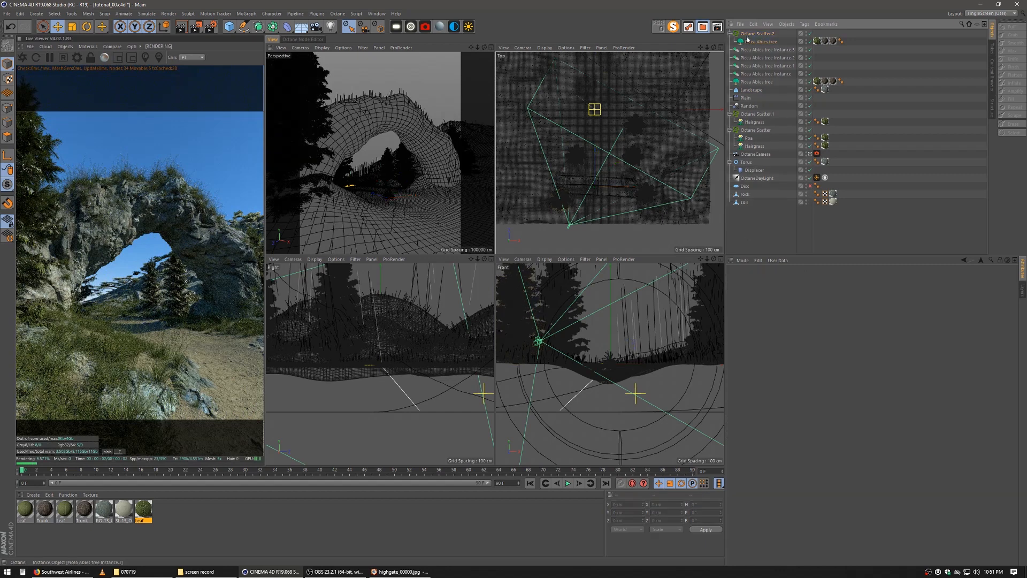
{"action": "left_click", "coordinate": [809, 35]}
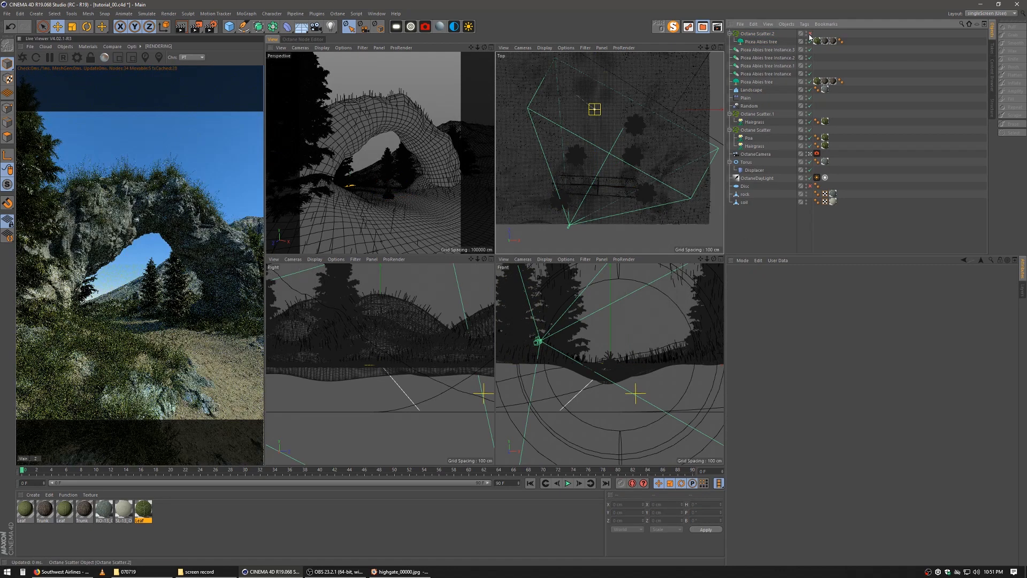
{"action": "left_click", "coordinate": [809, 35]}
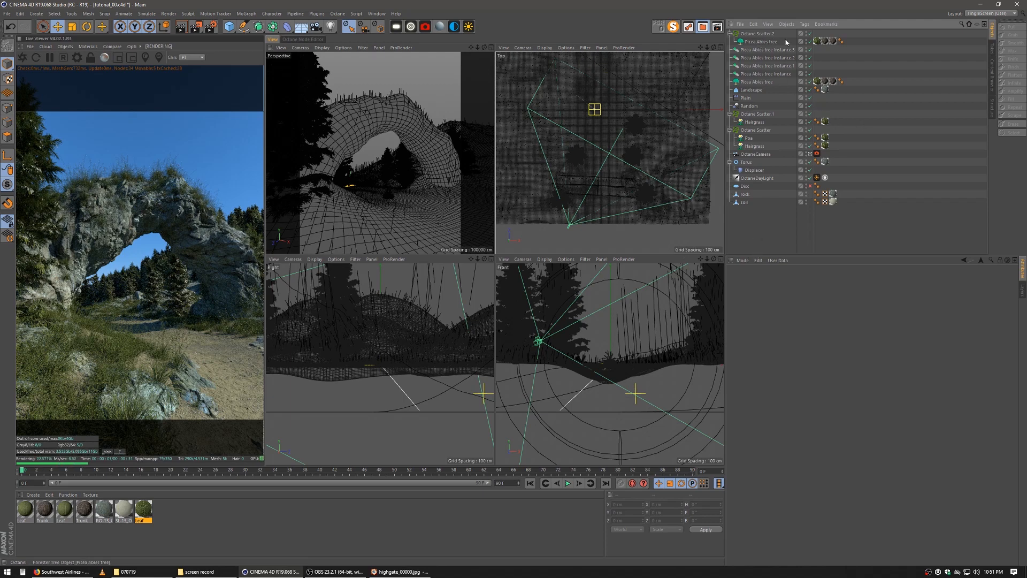
Set the tree scatter's Normal Threshold to Normal Low 0° and Normal High about 55°
{"action": "left_click", "coordinate": [758, 34]}
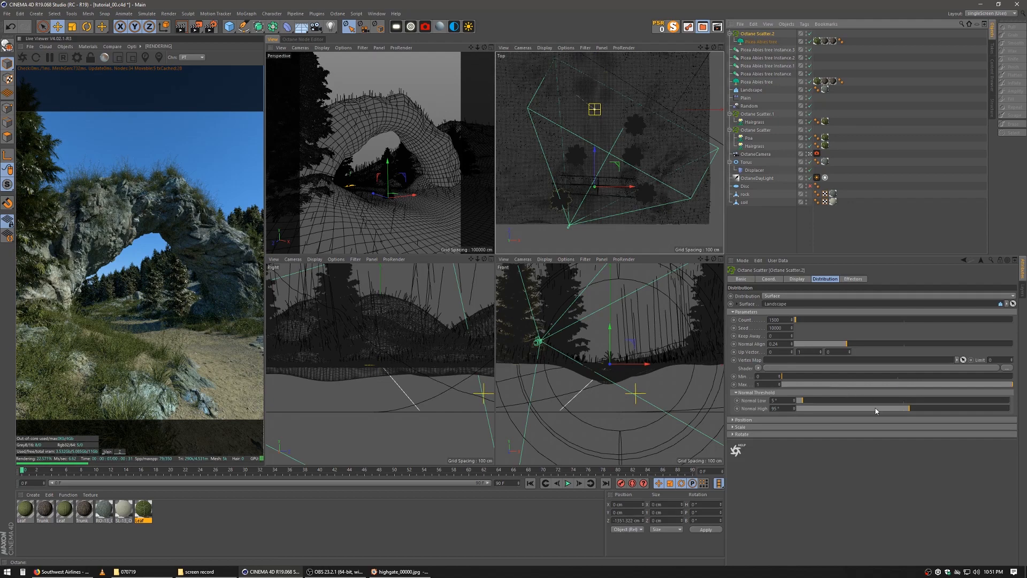
{"action": "left_click_drag", "start_coordinate": [801, 402], "coordinate": [795, 401]}
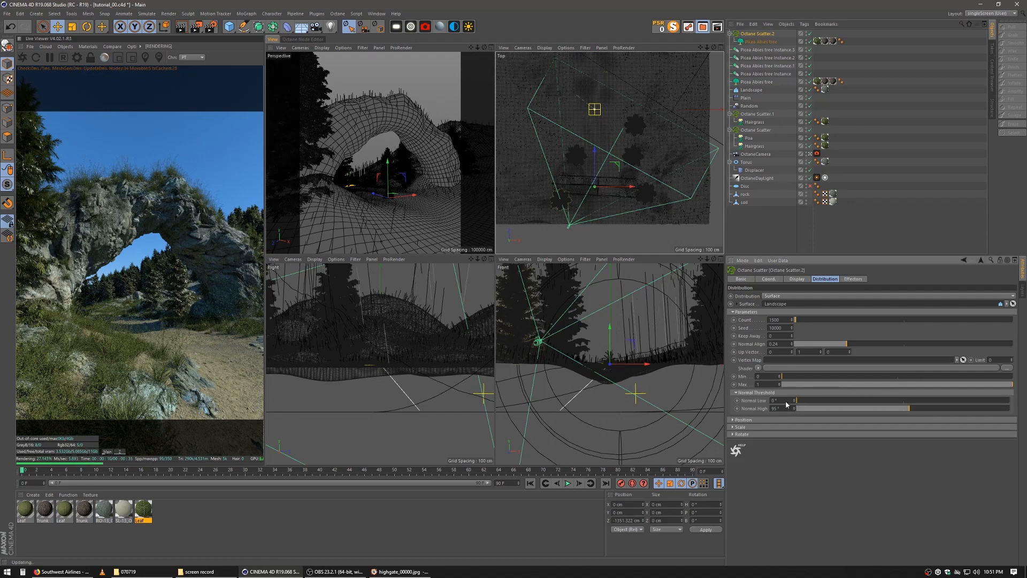
{"action": "left_click", "coordinate": [883, 409]}
{"action": "left_click", "coordinate": [872, 408]}
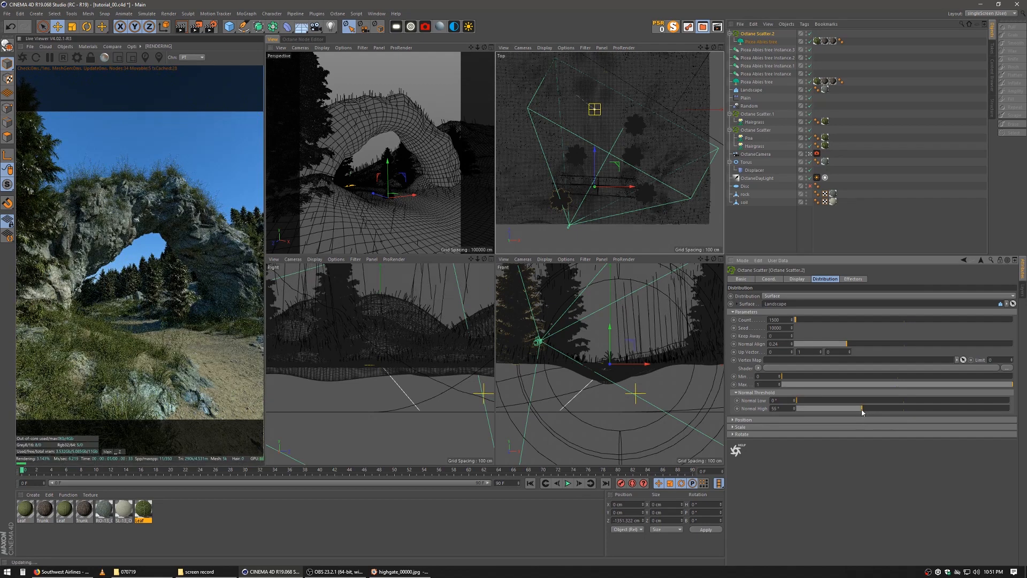
{"action": "left_click", "coordinate": [862, 408]}
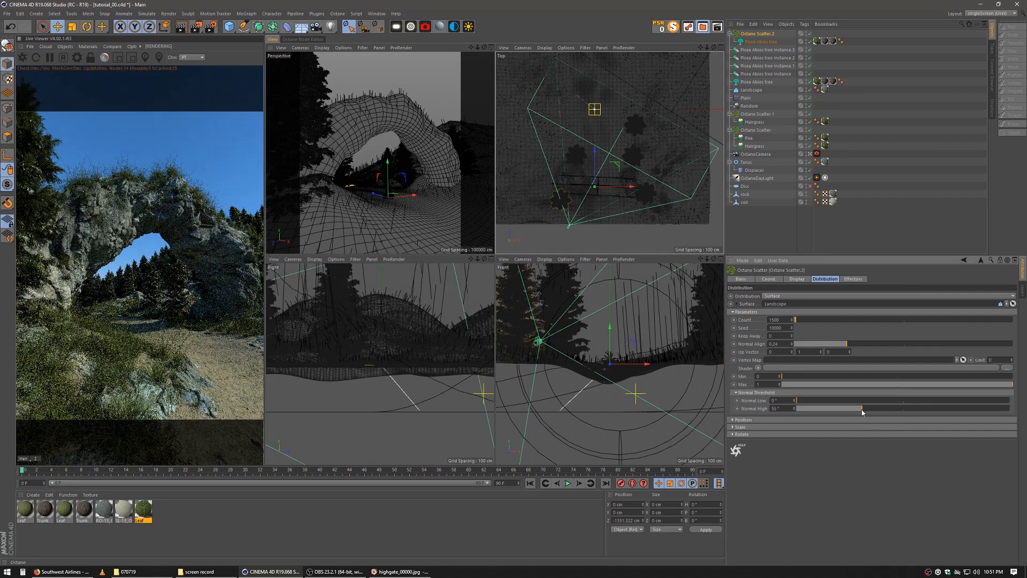
Set the tree scatter's Normal Align to 0.01 and its Normal High threshold to about 56°
{"action": "left_click", "coordinate": [796, 344]}
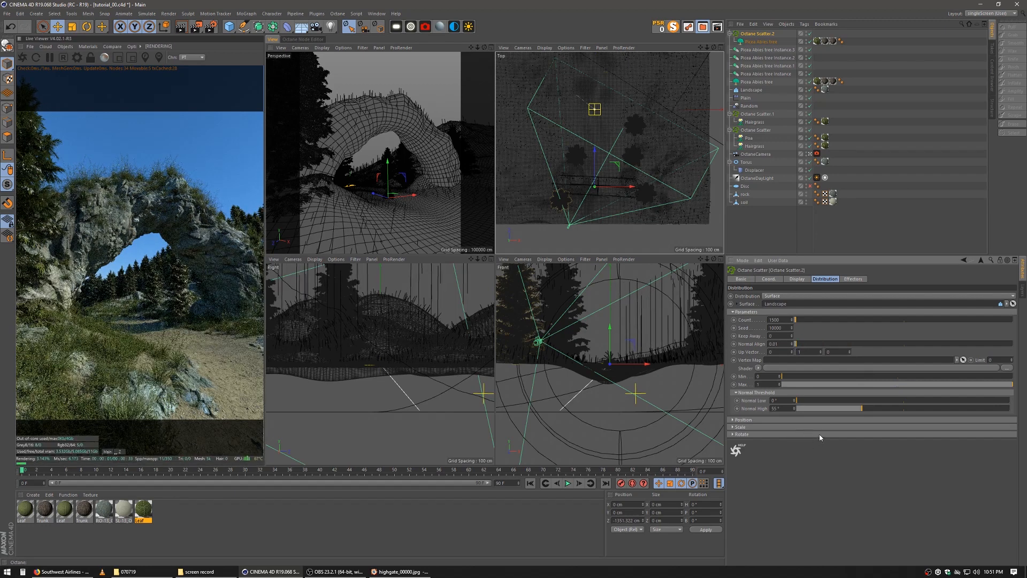
{"action": "left_click", "coordinate": [830, 409]}
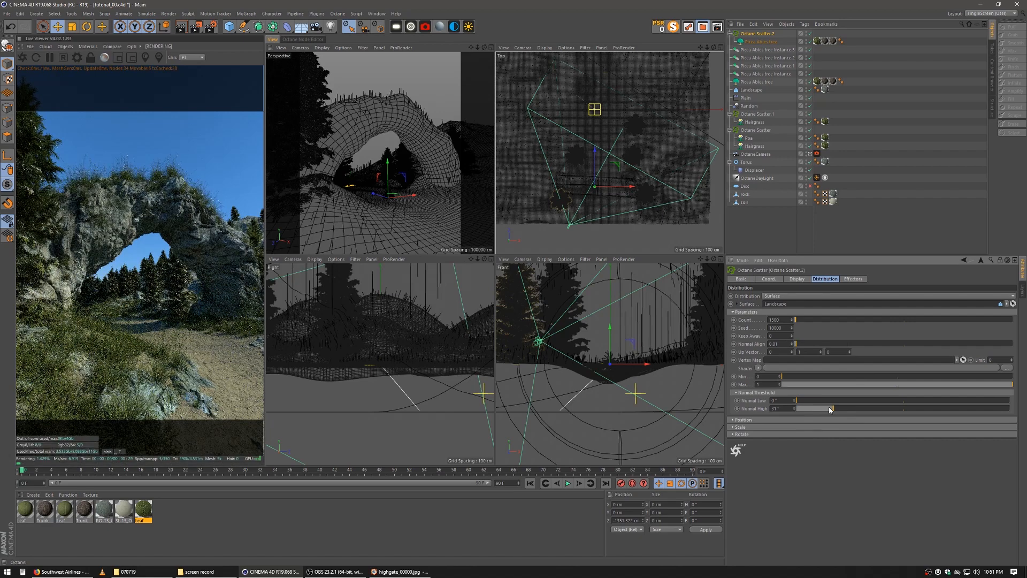
{"action": "left_click", "coordinate": [849, 409]}
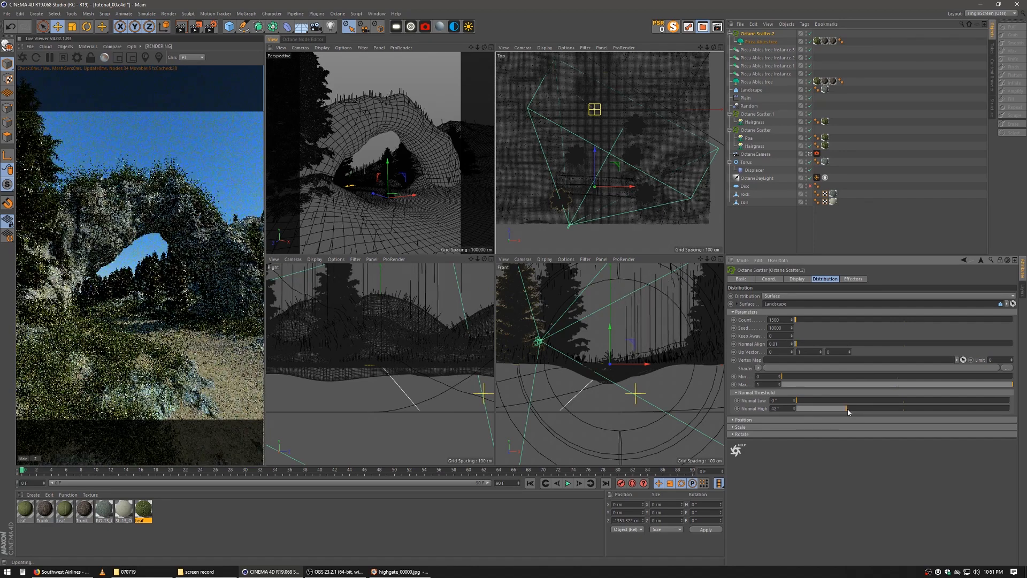
{"action": "left_click_drag", "start_coordinate": [849, 409], "coordinate": [853, 413]}
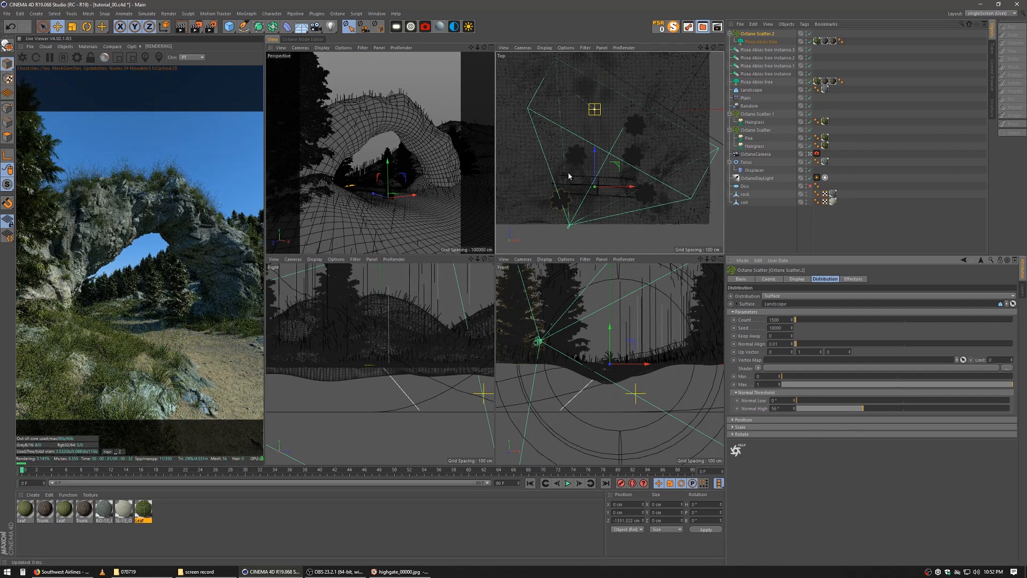
Reposition Landscape and raise its height to about 5861 cm, and place a duplicate of it farther behind the arch
{"action": "left_click", "coordinate": [459, 128]}
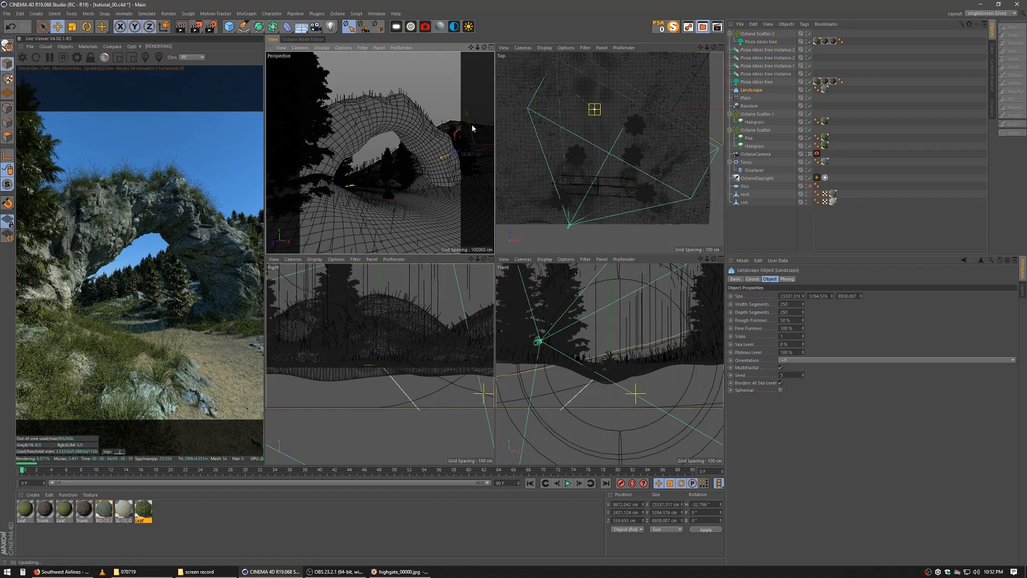
{"action": "left_click_drag", "start_coordinate": [473, 128], "coordinate": [479, 104]}
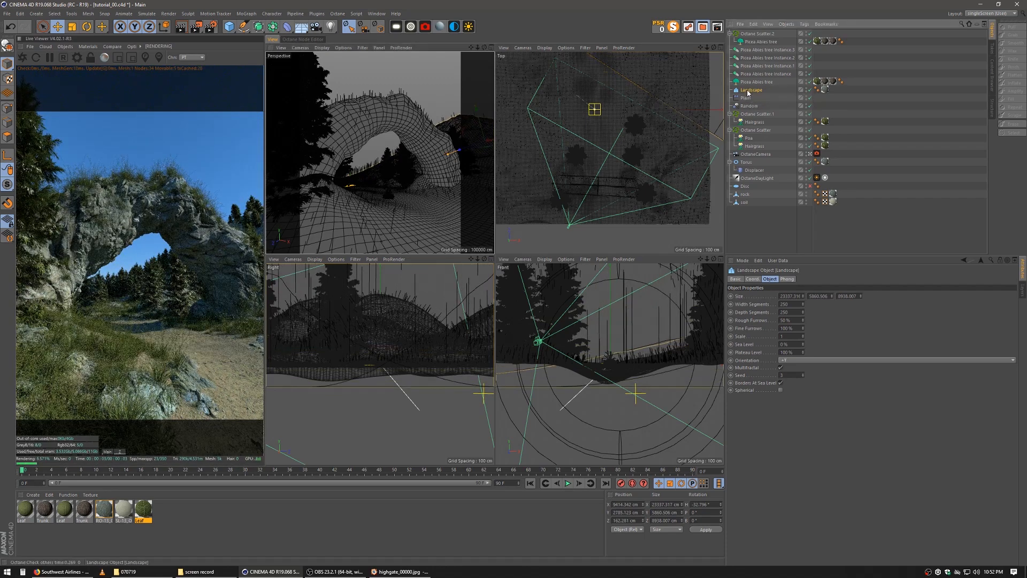
{"action": "scroll", "coordinate": [675, 137], "scroll_direction": "down", "scroll_amount": 8}
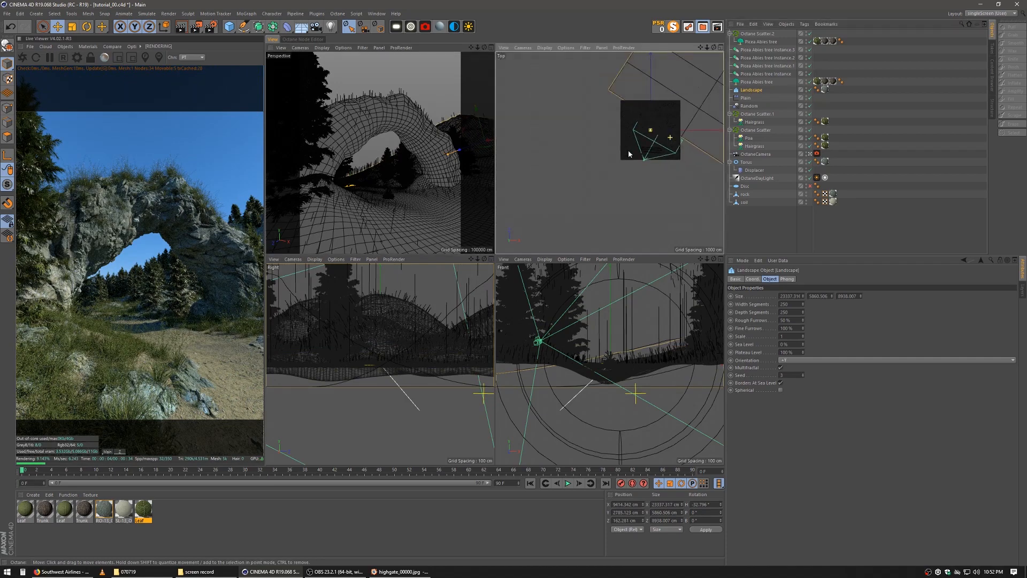
{"action": "left_click_drag", "start_coordinate": [691, 117], "coordinate": [576, 1], "text": "ctrl"}
{"action": "left_click_drag", "start_coordinate": [702, 155], "coordinate": [728, 108]}
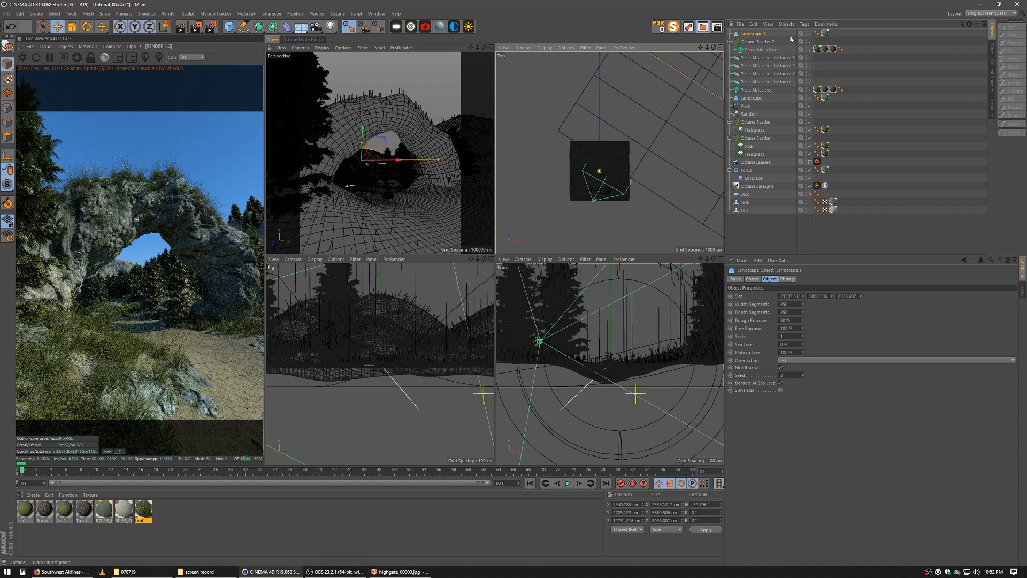
Duplicate Octane Scatter.2 with its tree, assign Landscape.1 as the copy's surface, and set its Normal High to about 96°
{"action": "left_click", "coordinate": [758, 43]}
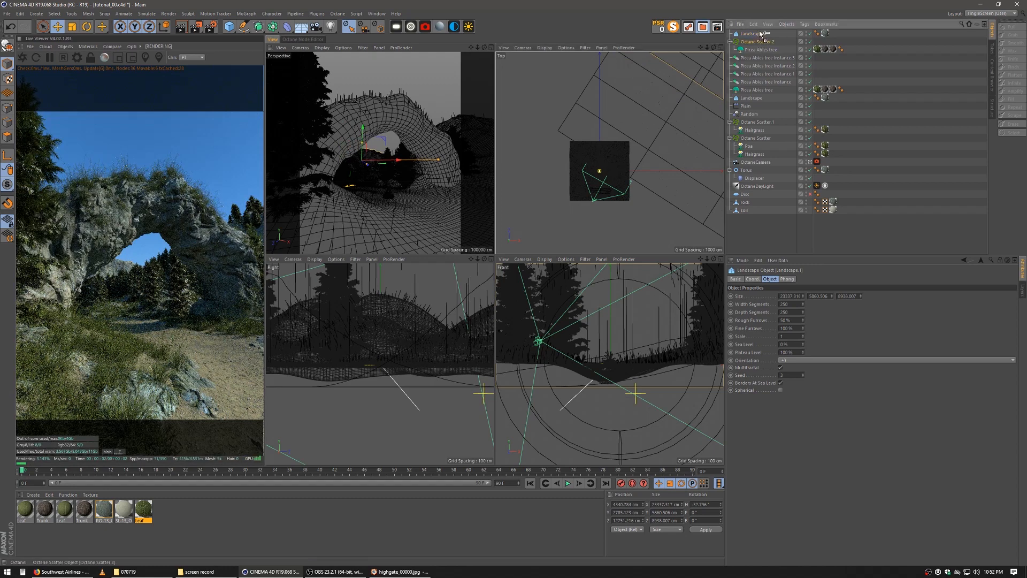
{"action": "key", "text": "ctrl+c"}
{"action": "key", "text": "ctrl+v"}
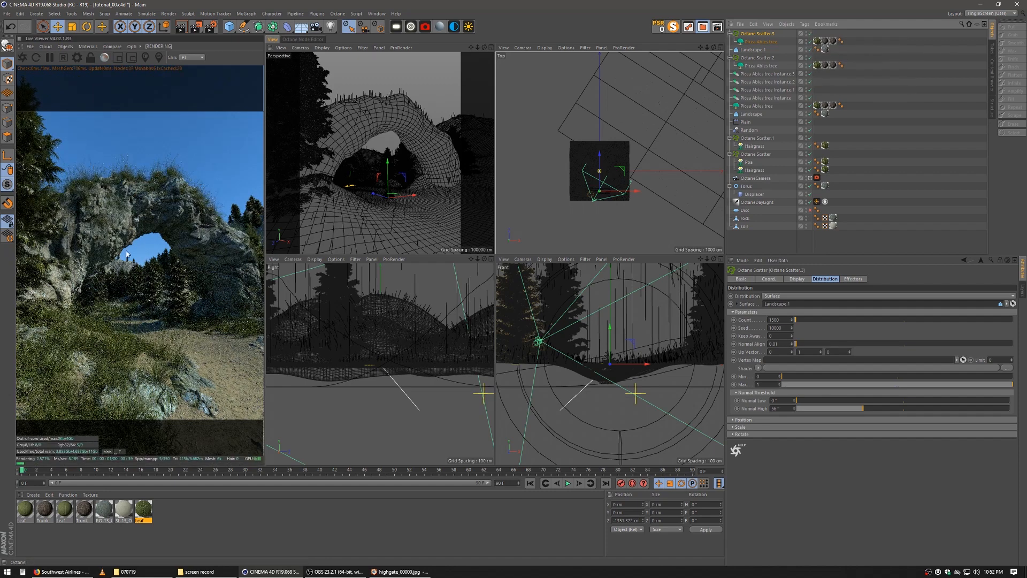
{"action": "left_click", "coordinate": [912, 409]}
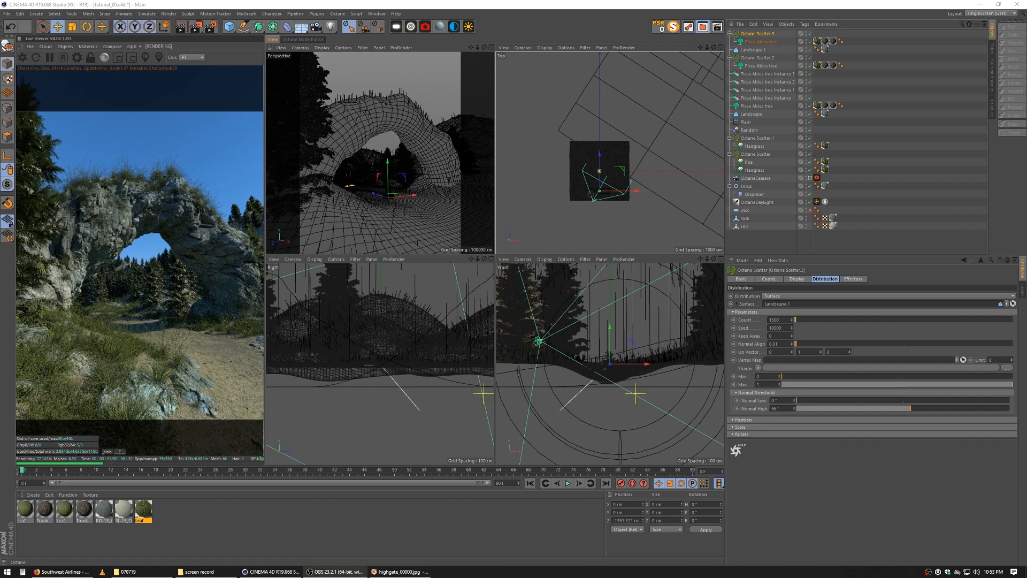
Check the highgate_00000.jpg reference image, and add an Octane HDRI sky directly below OctaneDayLight in the object list
{"action": "left_click_drag", "start_coordinate": [455, 577], "coordinate": [430, 32]}
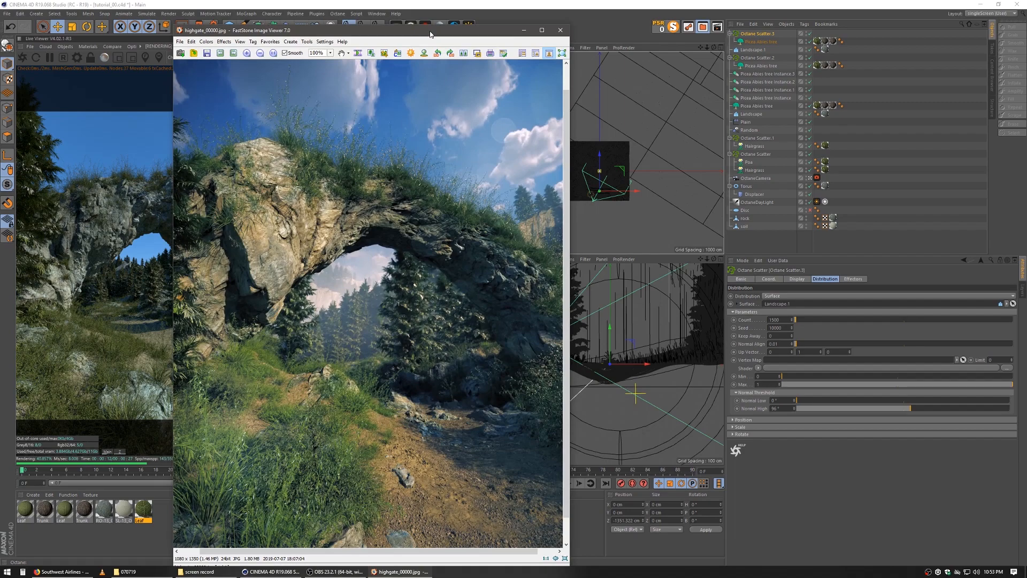
{"action": "left_click_drag", "start_coordinate": [430, 32], "coordinate": [0, 29]}
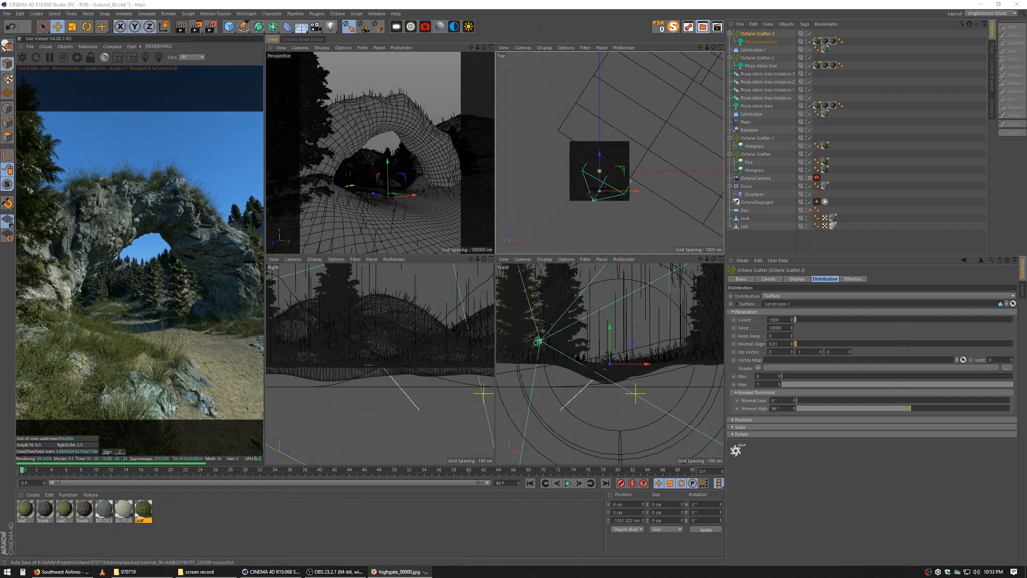
{"action": "left_click", "coordinate": [440, 26]}
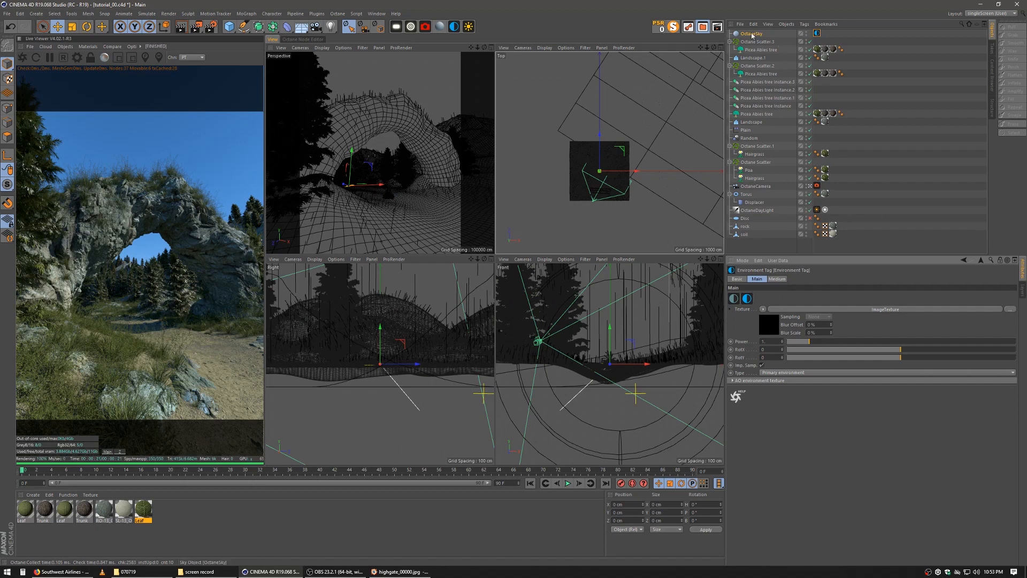
{"action": "left_click_drag", "start_coordinate": [750, 230], "coordinate": [749, 214]}
Load 05-18_Day_A.hdr from the NoEmotion day folder as the OctaneSky texture without copying it to the project
{"action": "left_click", "coordinate": [818, 280]}
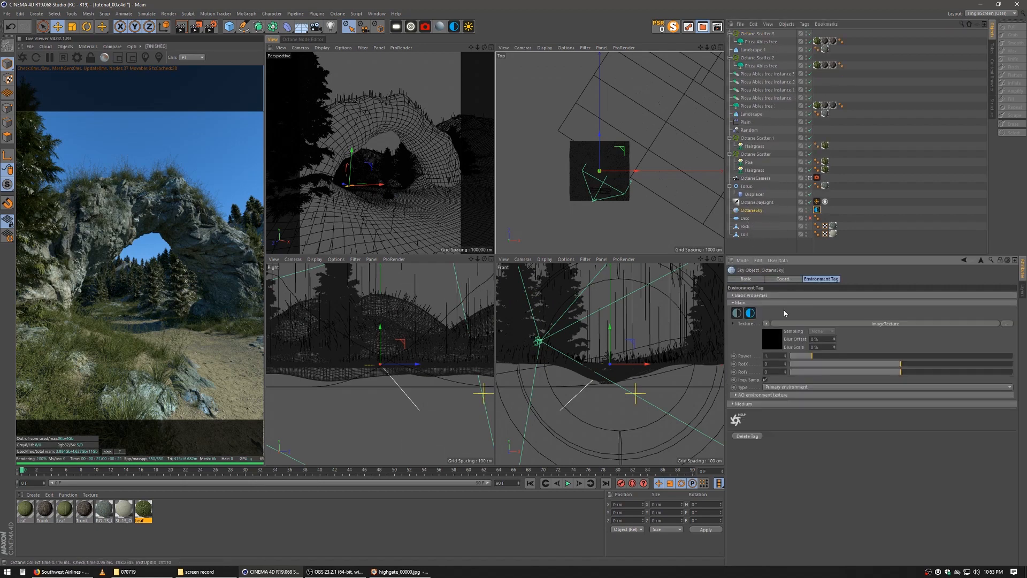
{"action": "left_click", "coordinate": [769, 335]}
{"action": "key", "text": "shift+F8"}
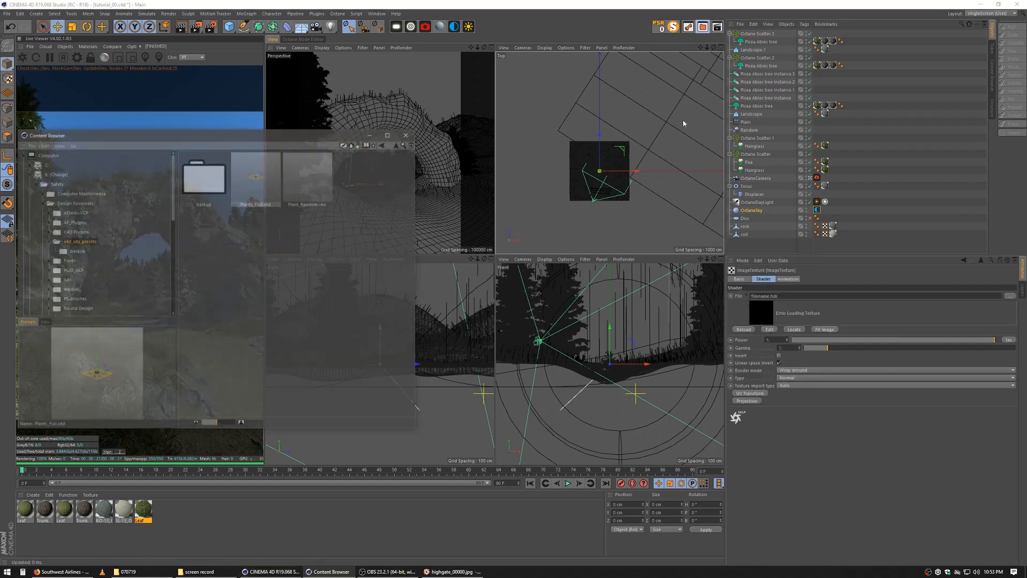
{"action": "left_click", "coordinate": [374, 144]}
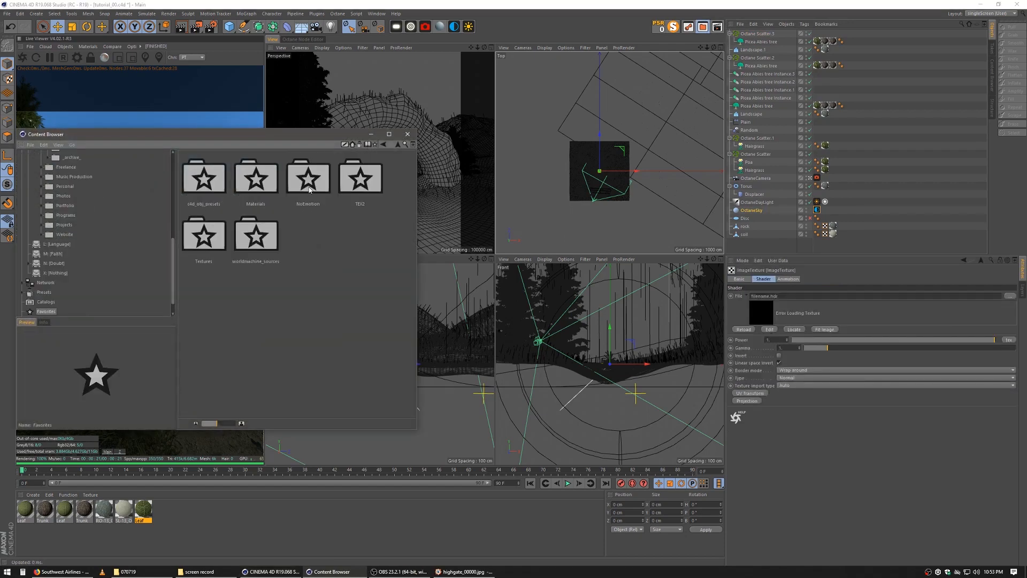
{"action": "double_click", "coordinate": [309, 189]}
{"action": "double_click", "coordinate": [217, 183]}
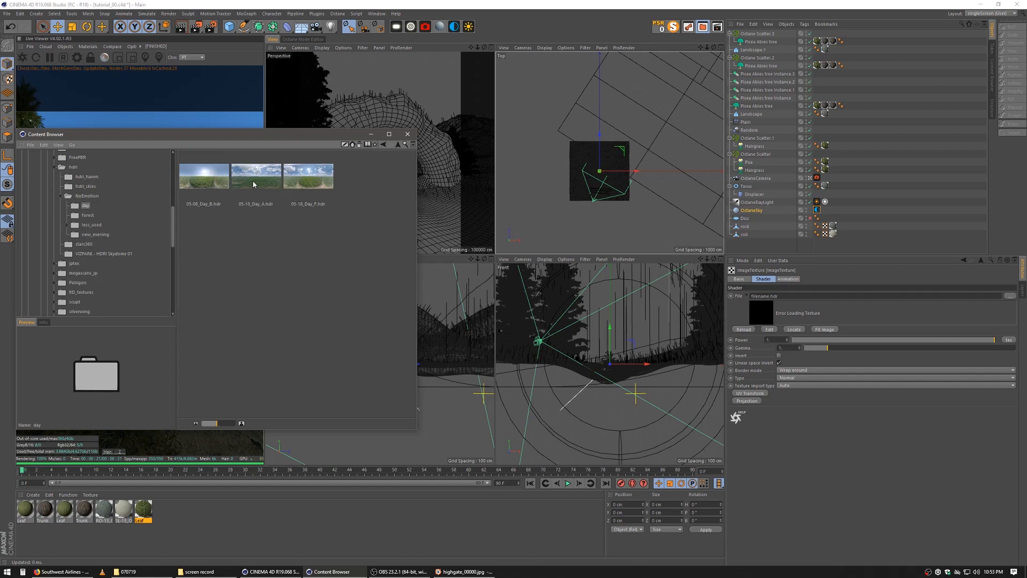
{"action": "left_click", "coordinate": [254, 192]}
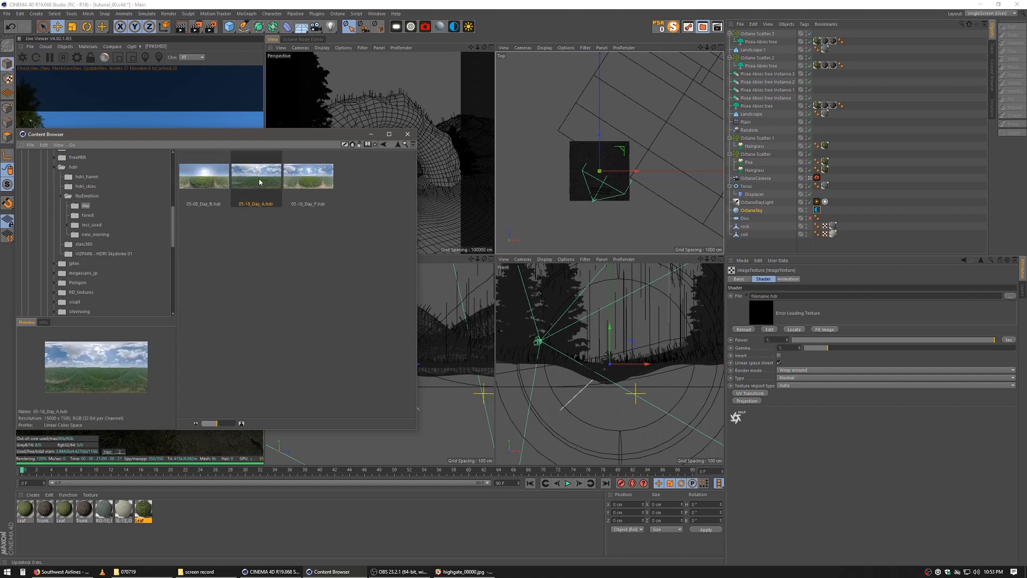
{"action": "left_click_drag", "start_coordinate": [755, 317], "coordinate": [755, 317]}
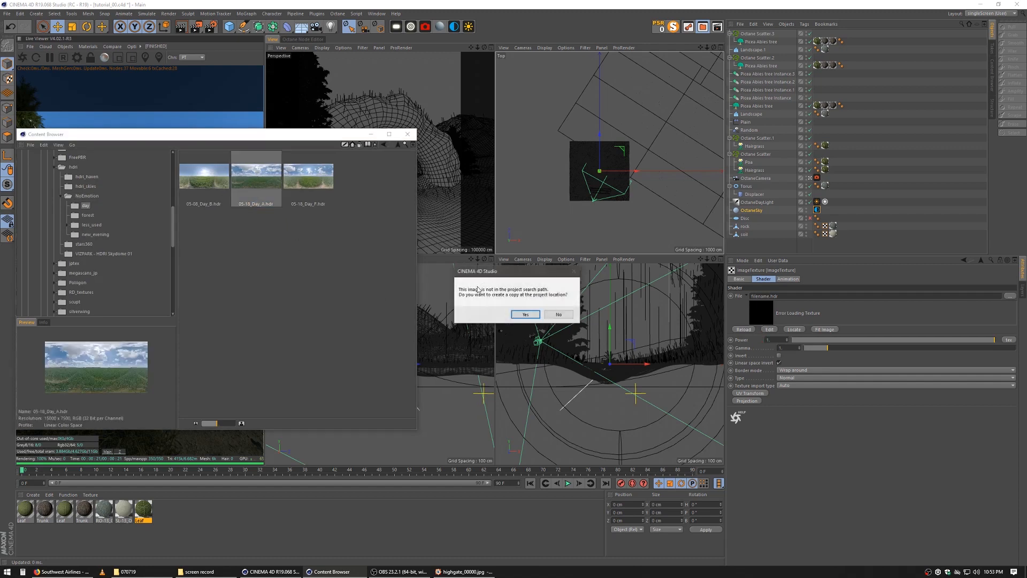
{"action": "left_click", "coordinate": [557, 316]}
{"action": "left_click_drag", "start_coordinate": [255, 138], "coordinate": [513, 224]}
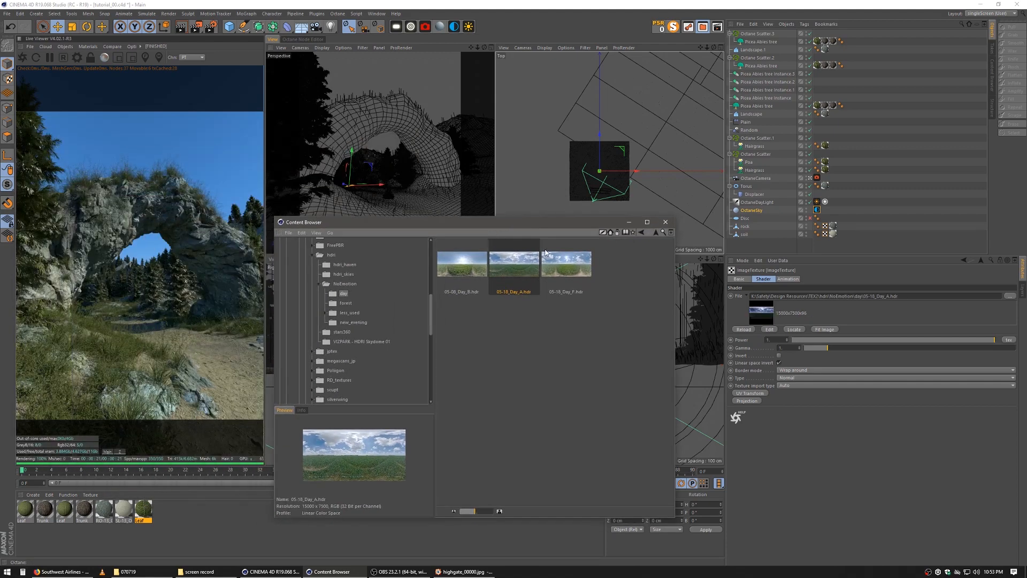
{"action": "left_click", "coordinate": [665, 224]}
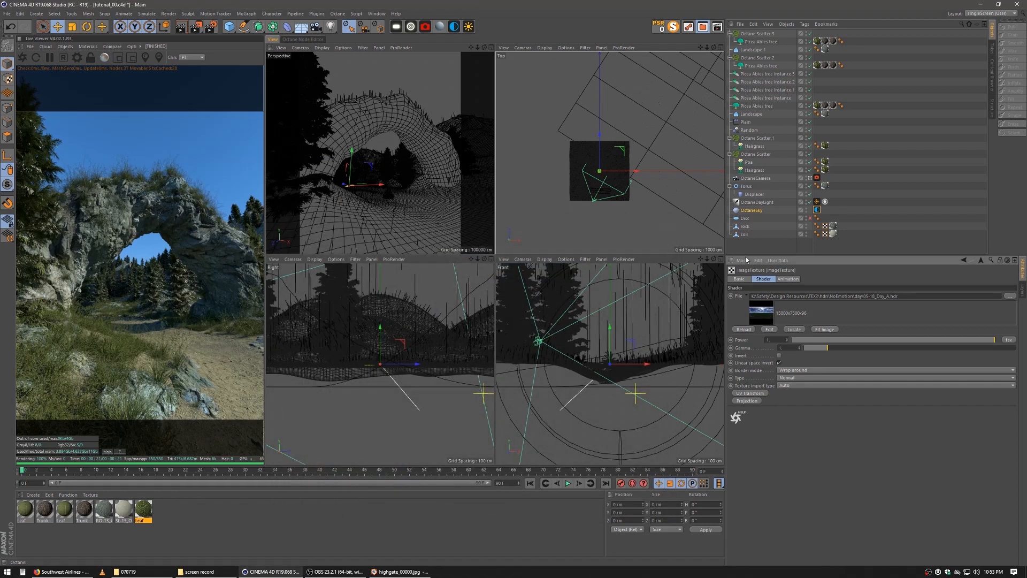
Enable Mix sky texture in OctaneDayLight's daylight tag
{"action": "left_click", "coordinate": [770, 205]}
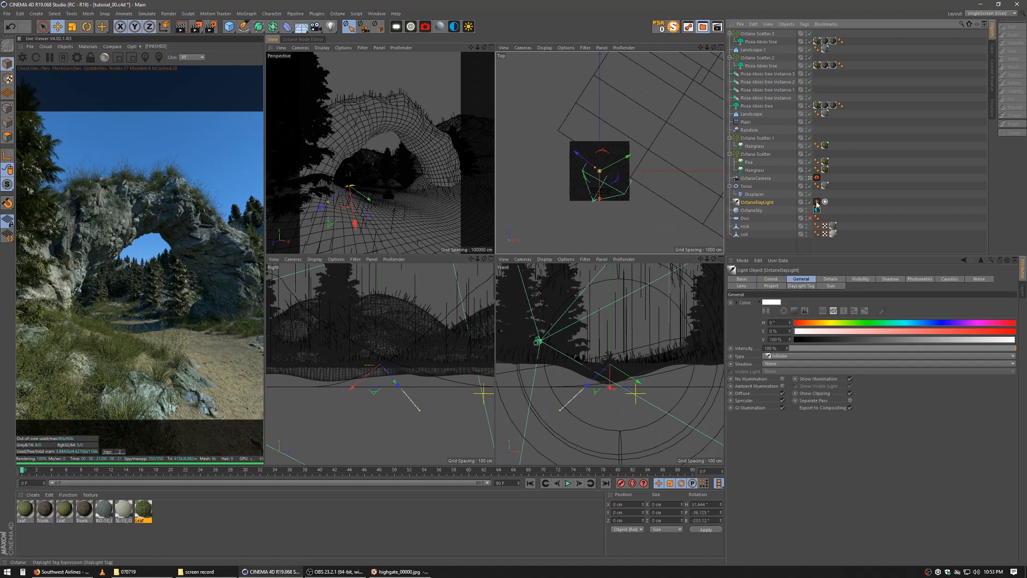
{"action": "left_click", "coordinate": [816, 201]}
{"action": "left_click", "coordinate": [770, 396]}
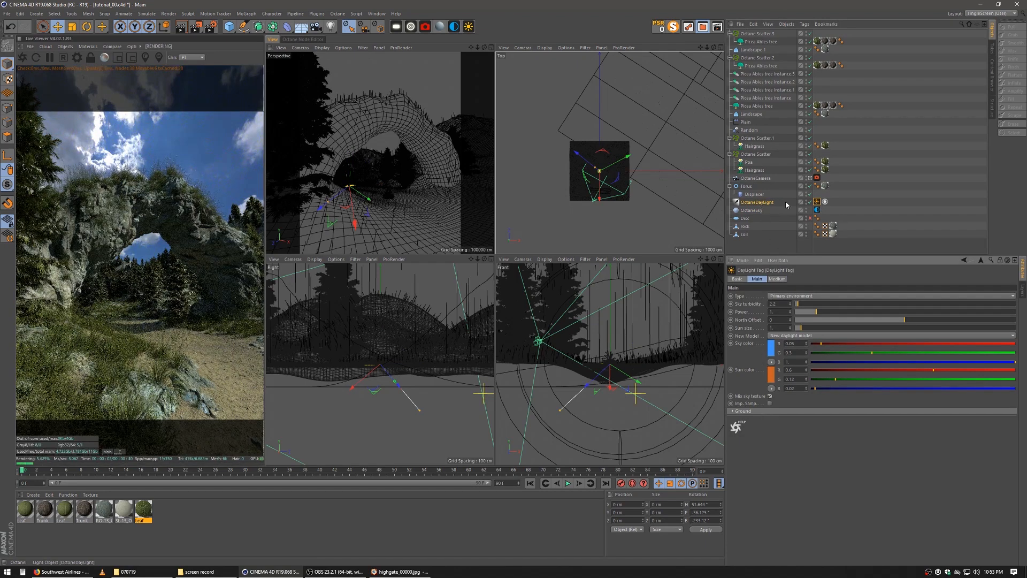
Rotate the HDRI sky by setting the environment tag's RotX to about -0.545
{"action": "left_click", "coordinate": [816, 210]}
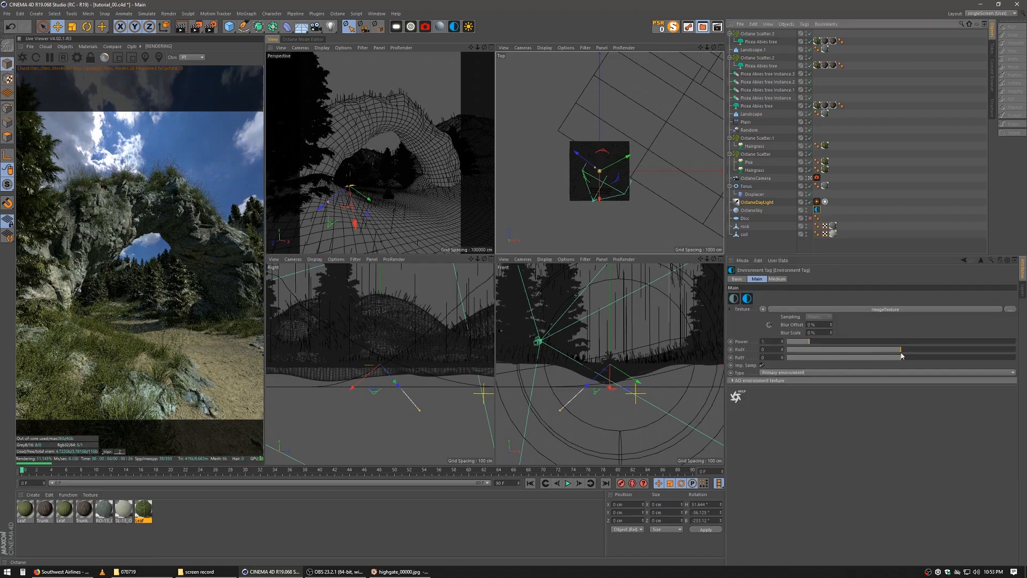
{"action": "left_click", "coordinate": [866, 350]}
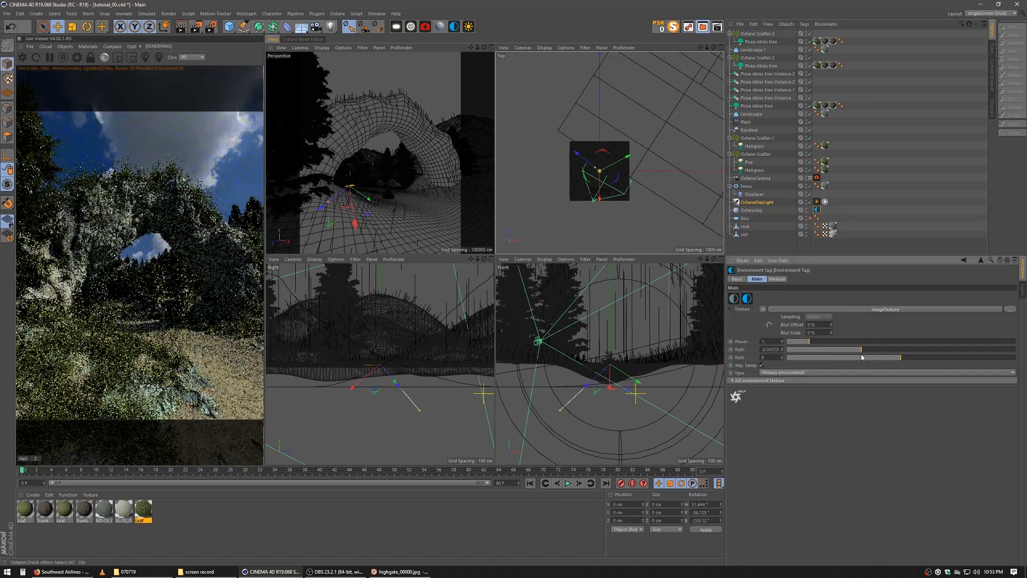
{"action": "left_click", "coordinate": [836, 351]}
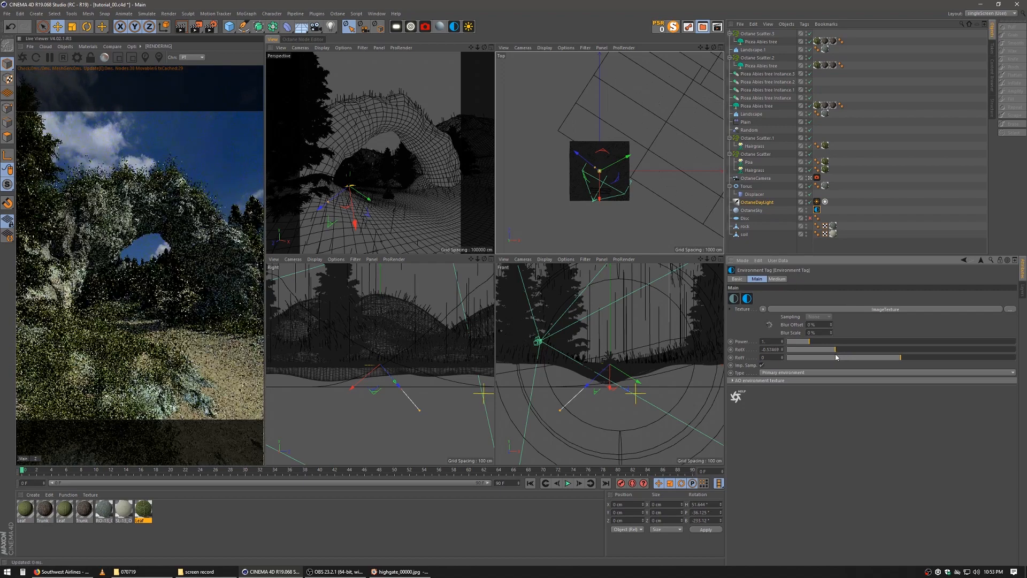
{"action": "left_click", "coordinate": [838, 350]}
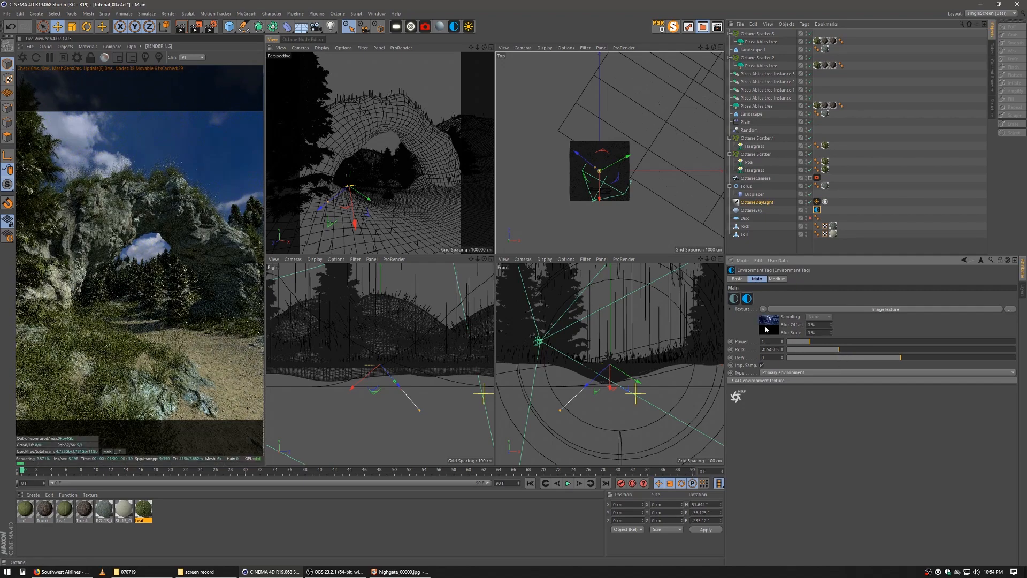
Set the Power of the sky's HDR image texture to 2
{"action": "left_click", "coordinate": [766, 330]}
{"action": "left_click", "coordinate": [779, 340]}
{"action": "scroll", "coordinate": [779, 339], "scroll_direction": "up", "scroll_amount": 20}
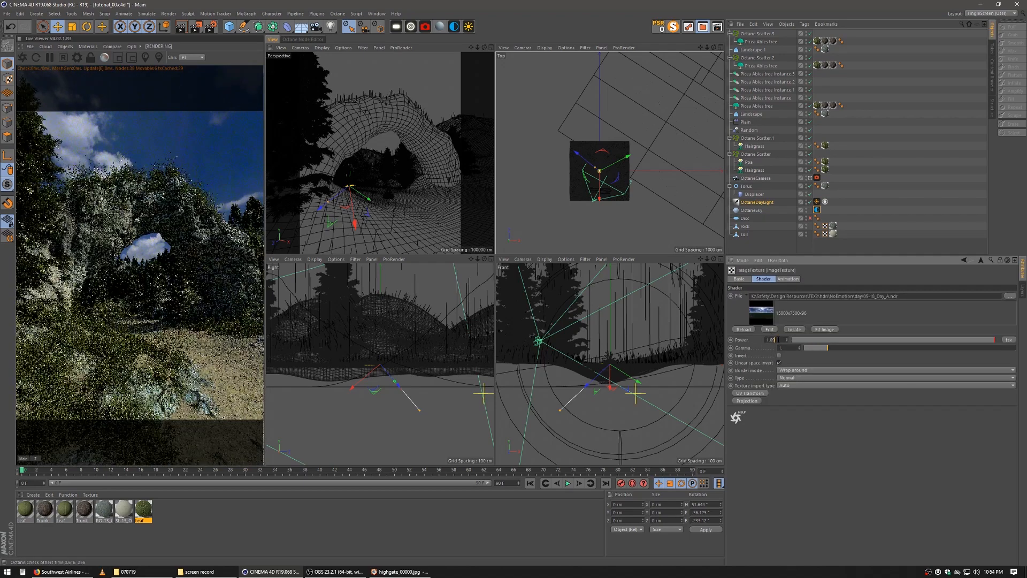
{"action": "left_click_drag", "start_coordinate": [778, 340], "coordinate": [727, 336]}
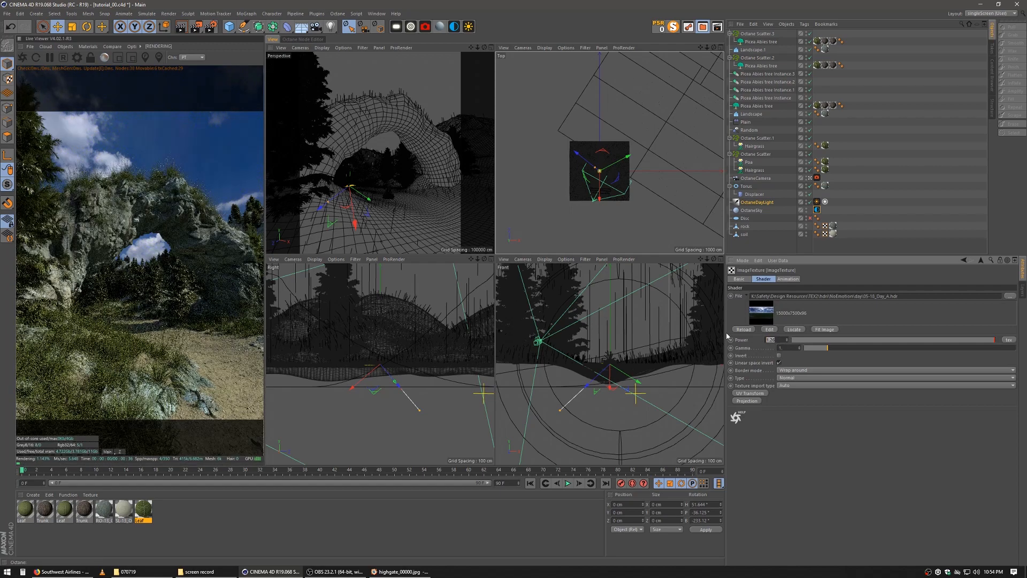
{"action": "type", "text": "2."}
{"action": "key", "text": "Return"}
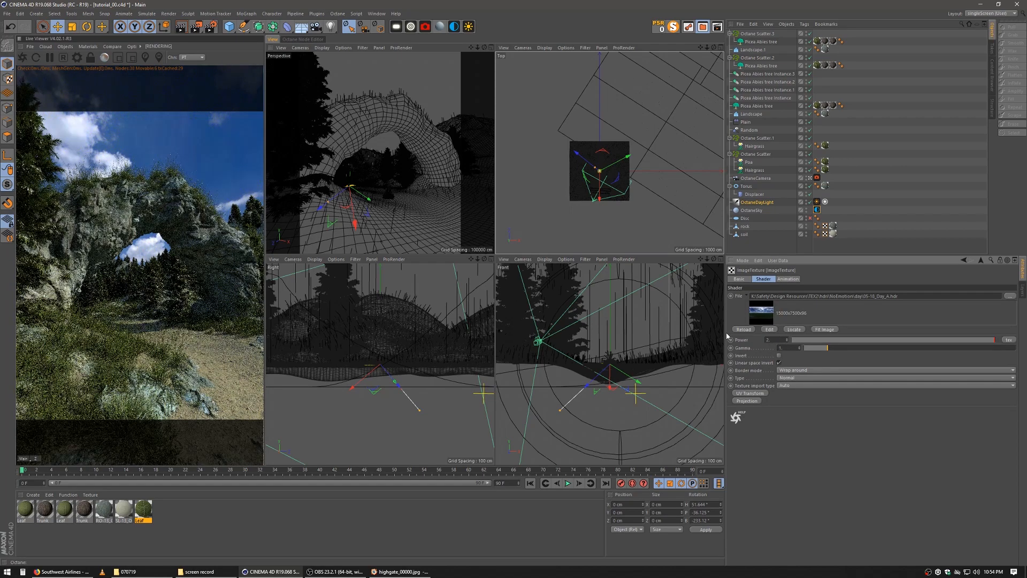
{"action": "left_click_drag", "start_coordinate": [825, 348], "coordinate": [826, 349]}
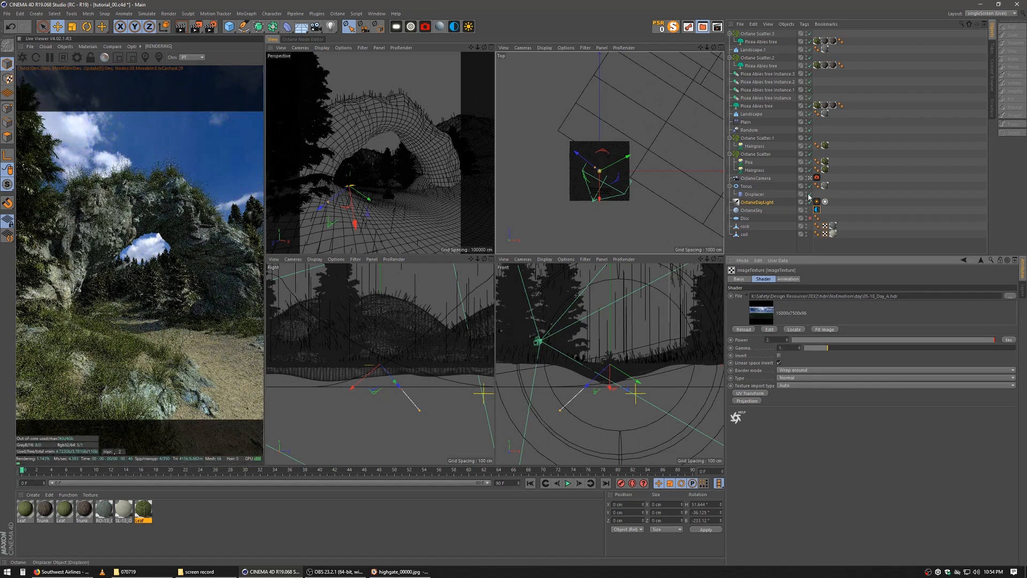
Rotate OctaneDayLight to about H 44°, P -31° and B -227° to redirect the sunlight
{"action": "left_click", "coordinate": [758, 204]}
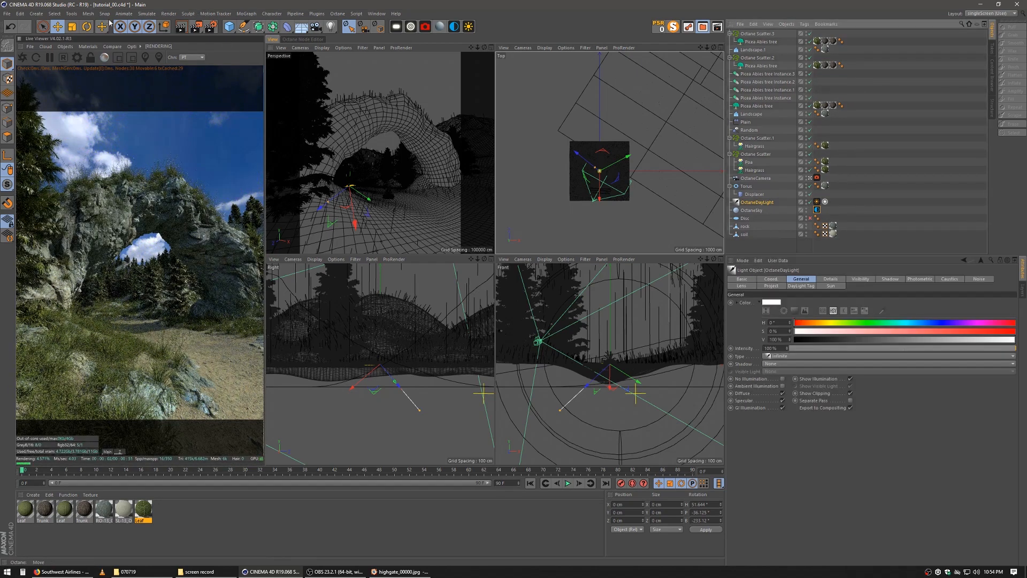
{"action": "left_click", "coordinate": [93, 31]}
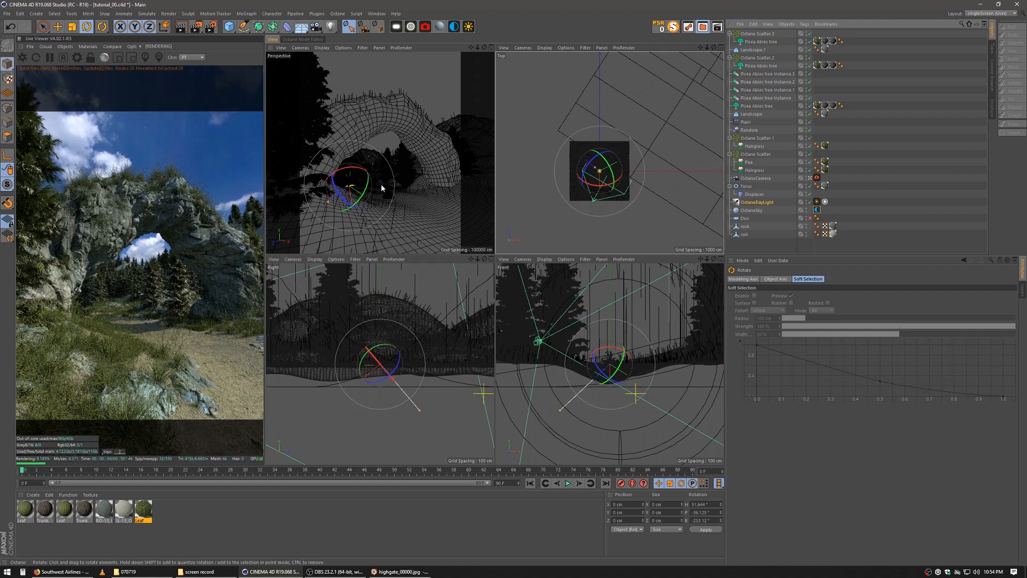
{"action": "mouse_move", "coordinate": [381, 184]}
{"action": "left_mouse_down"}
{"action": "mouse_move", "coordinate": [383, 198]}
{"action": "mouse_move", "coordinate": [374, 187]}
{"action": "left_mouse_up"}
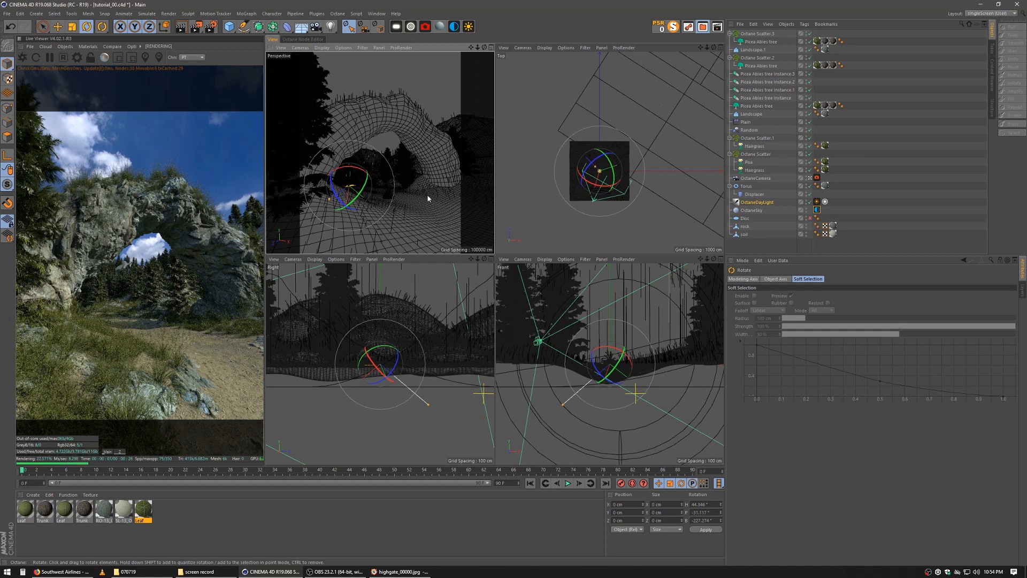
Add an Octane Fog Volume to the scene and set its voxel size to 900
{"action": "left_click_drag", "start_coordinate": [404, 197], "coordinate": [400, 195], "text": "alt"}
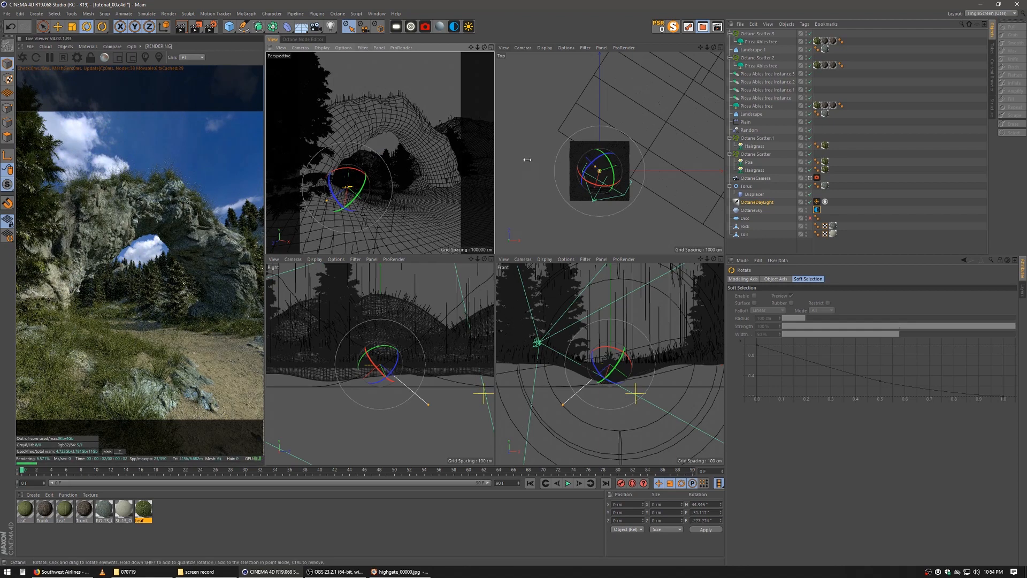
{"action": "left_click", "coordinate": [72, 48]}
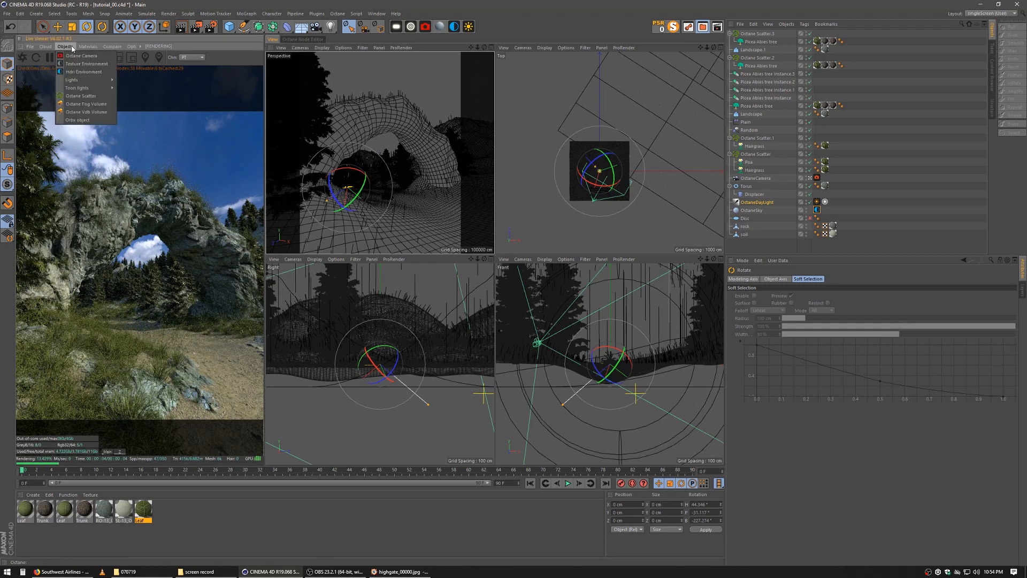
{"action": "left_click", "coordinate": [89, 111]}
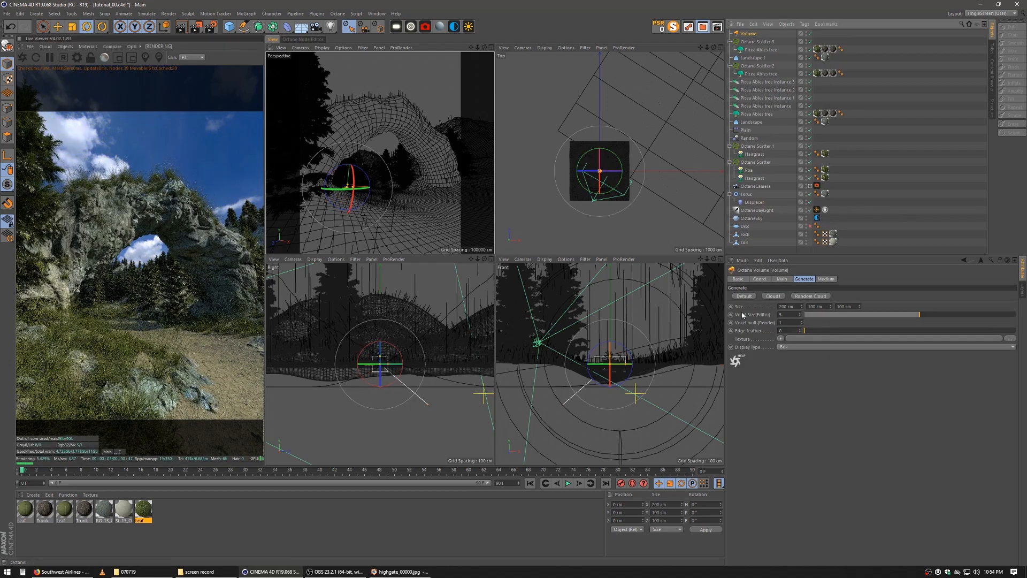
{"action": "left_click", "coordinate": [790, 316]}
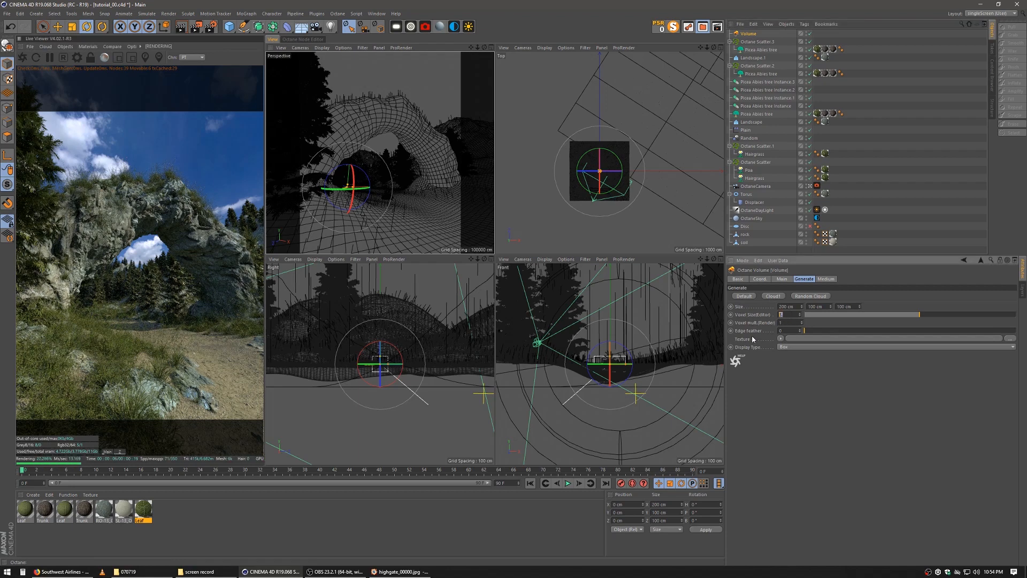
{"action": "type", "text": "900"}
{"action": "key", "text": "Return"}
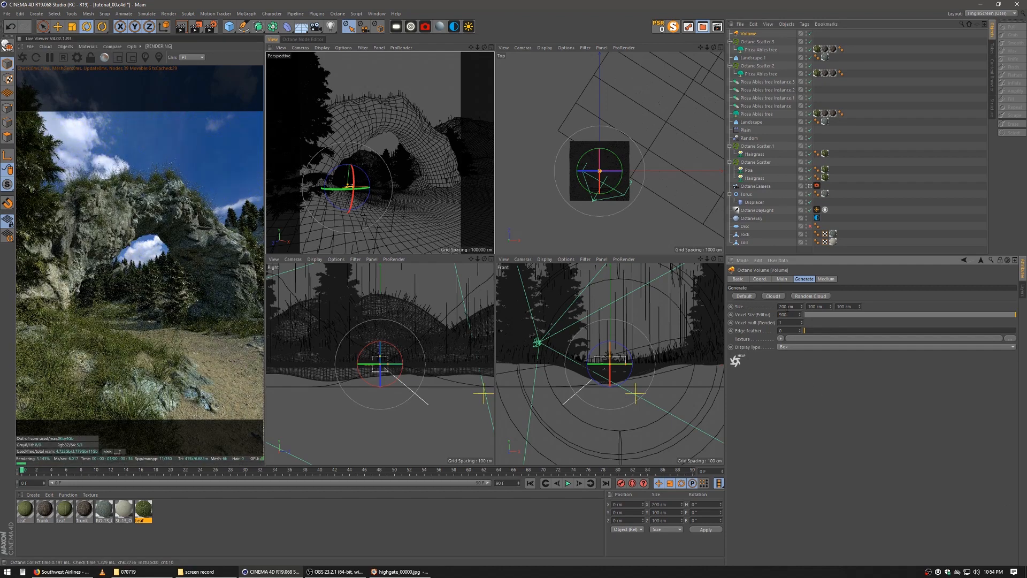
Set the fog volume's size to 8000 cm on all three axes
{"action": "double_click", "coordinate": [787, 306]}
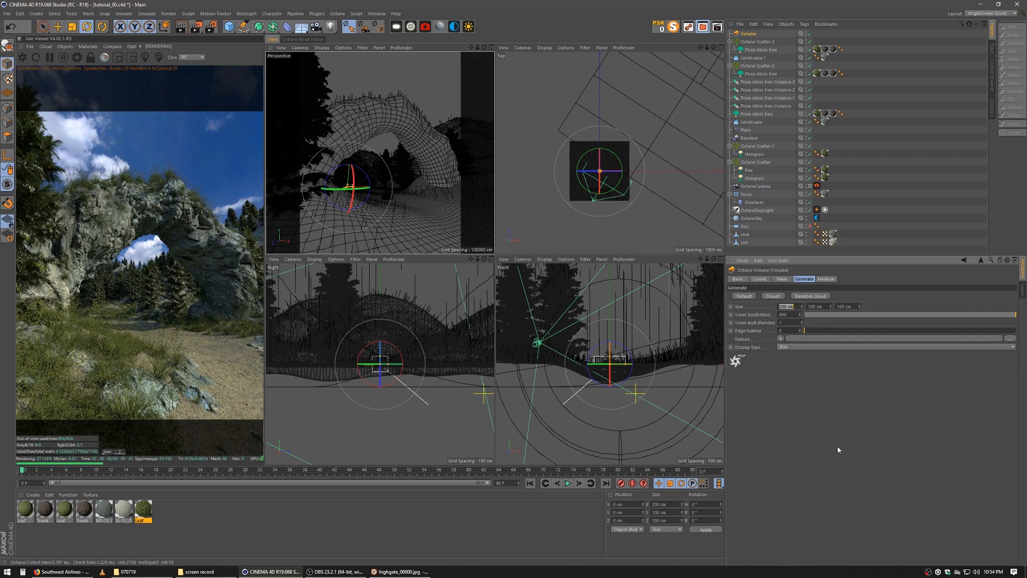
{"action": "key", "text": "BackSpace"}
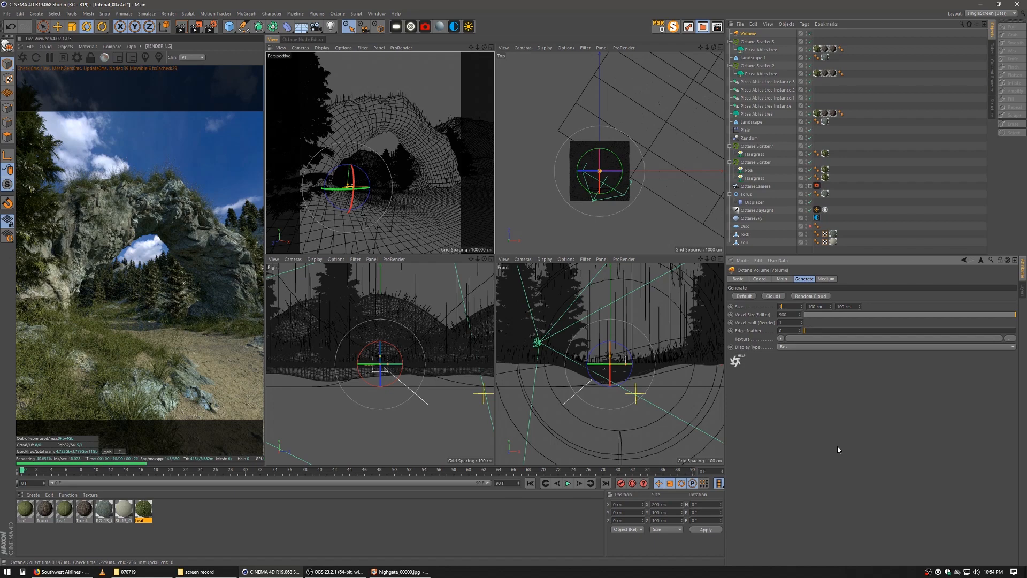
{"action": "type", "text": "100"}
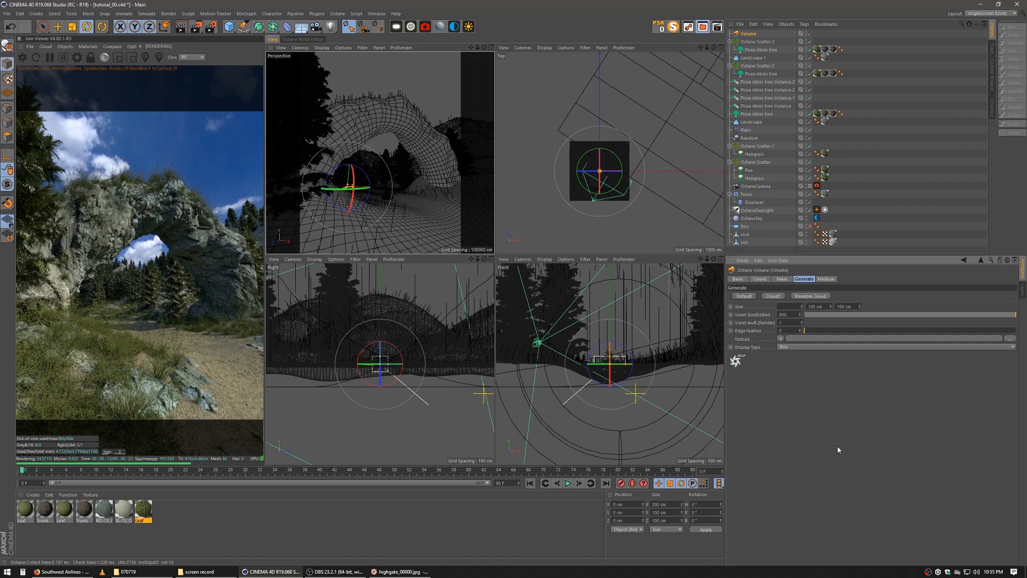
{"action": "type", "text": "8000"}
{"action": "key", "text": "Tab"}
{"action": "type", "text": "8000"}
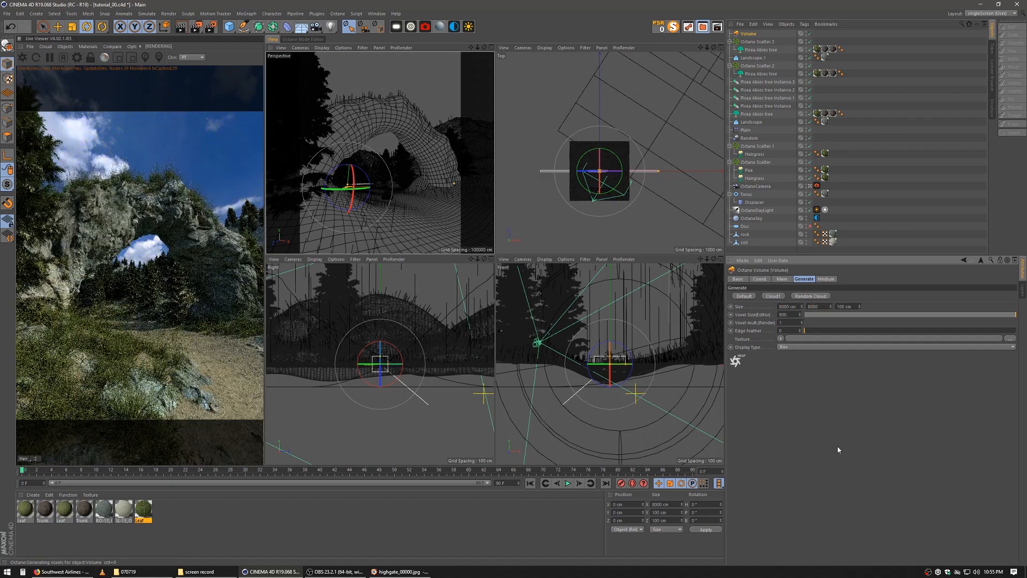
{"action": "key", "text": "Tab"}
{"action": "type", "text": "8000"}
{"action": "key", "text": "Return"}
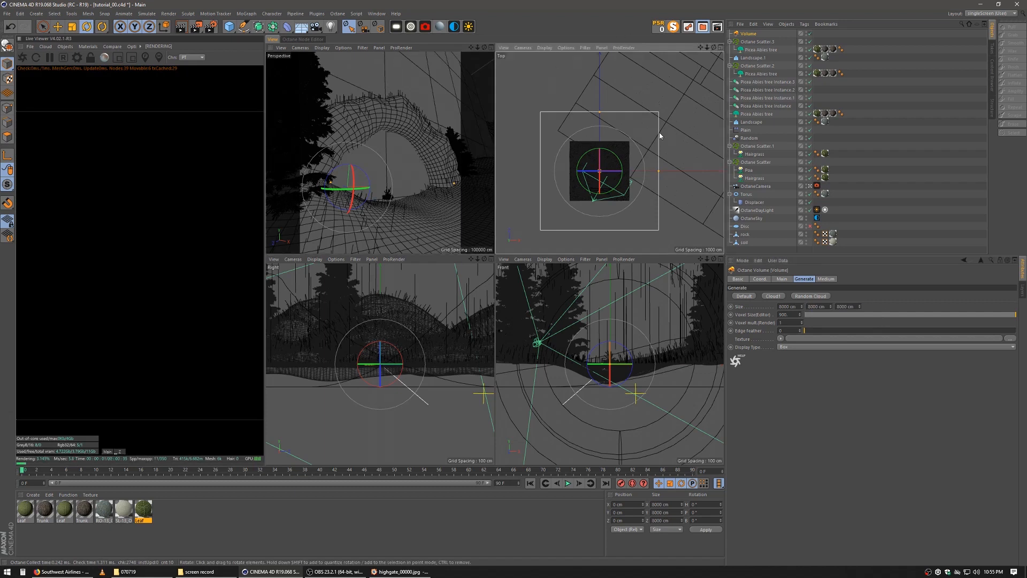
Rotate the fog volume in the Top view to a heading of about -31.9°
{"action": "scroll", "coordinate": [659, 136], "scroll_direction": "down", "scroll_amount": 3}
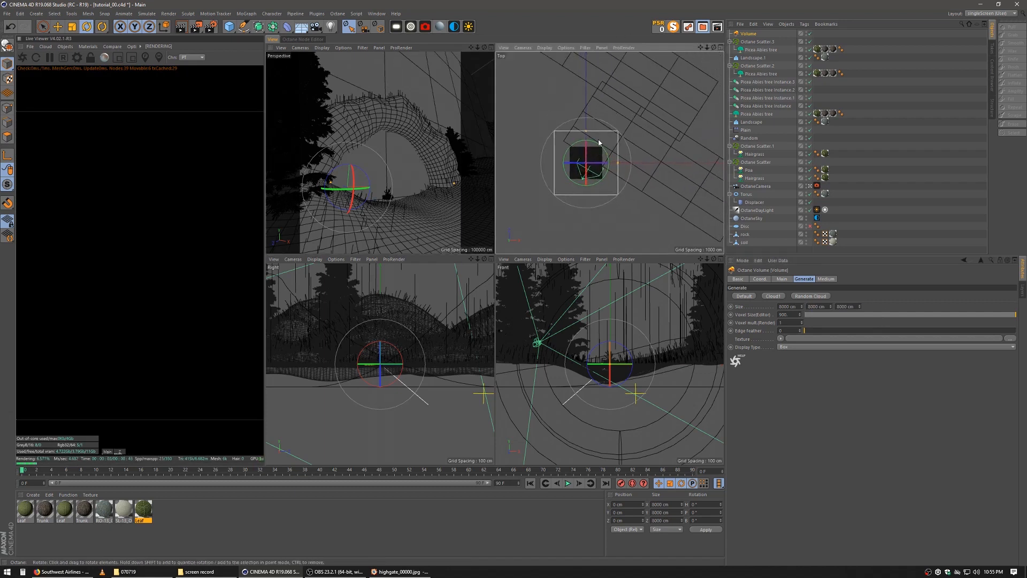
{"action": "left_click", "coordinate": [83, 24]}
{"action": "left_click_drag", "start_coordinate": [572, 150], "coordinate": [584, 152]}
Move the fog volume behind the rock arch and raise it, to about X 2437 cm and Y 1258 cm
{"action": "key", "text": "e"}
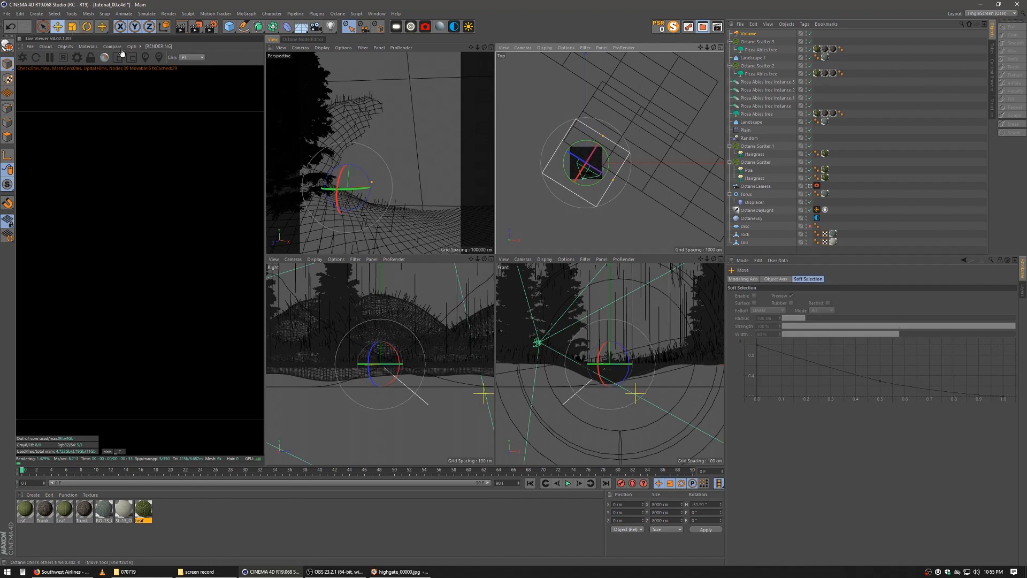
{"action": "left_click_drag", "start_coordinate": [619, 209], "coordinate": [631, 189]}
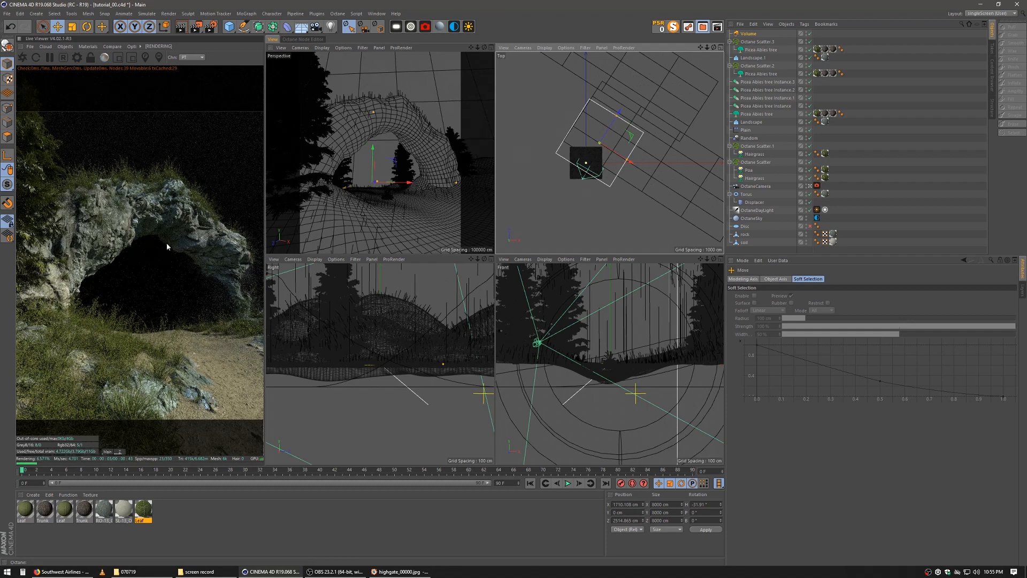
{"action": "left_click_drag", "start_coordinate": [599, 167], "coordinate": [601, 164]}
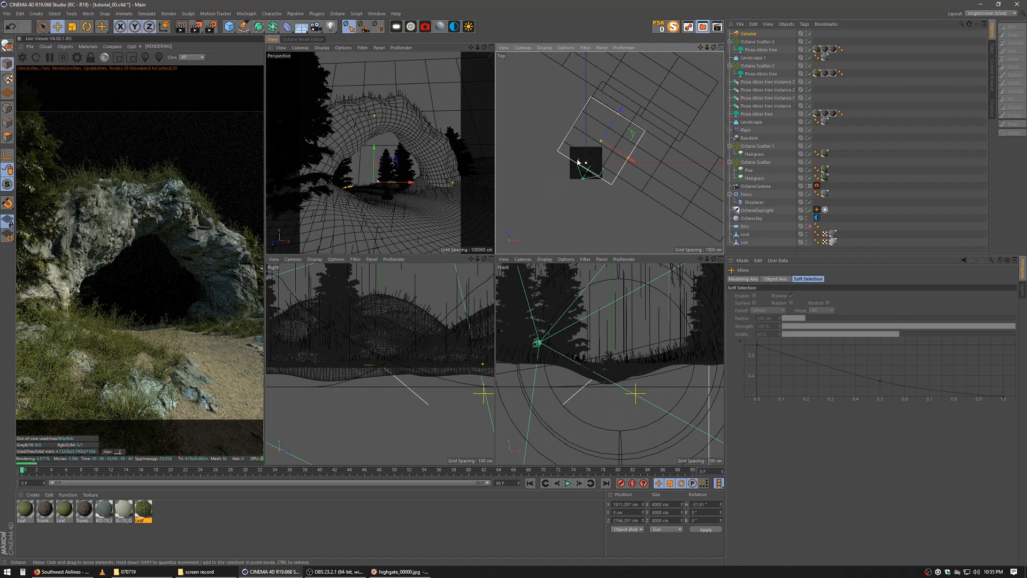
{"action": "left_click_drag", "start_coordinate": [614, 167], "coordinate": [618, 163]}
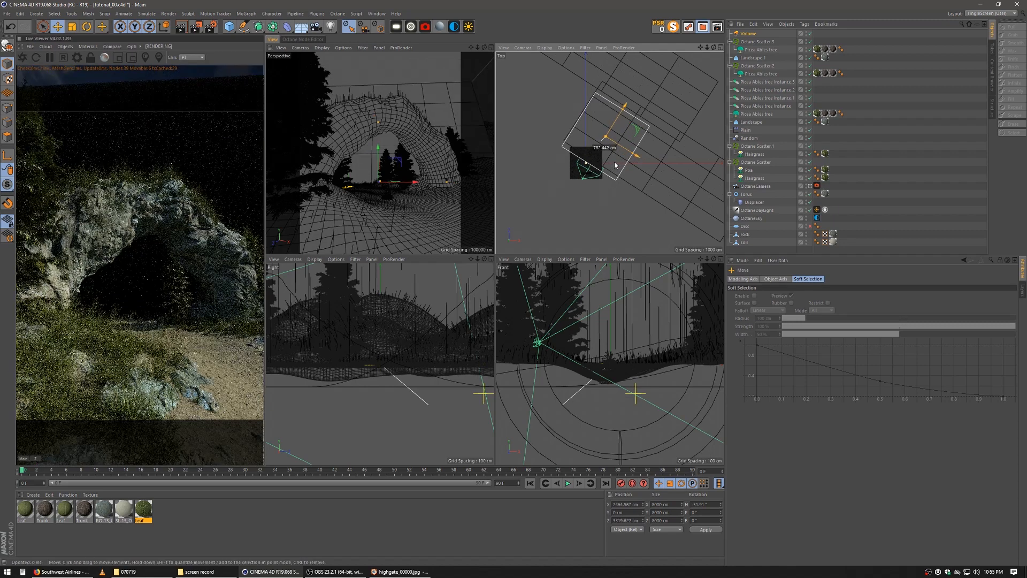
{"action": "left_click_drag", "start_coordinate": [377, 147], "coordinate": [396, 114]}
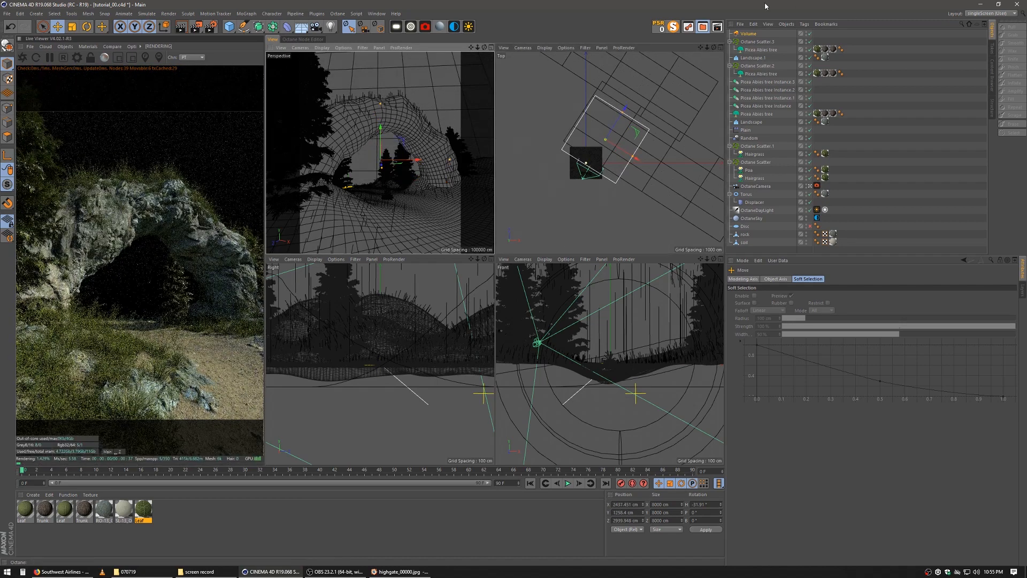
Set the absorption colour of the fog volume's medium to pure white, with V at 100%
{"action": "left_click", "coordinate": [748, 33]}
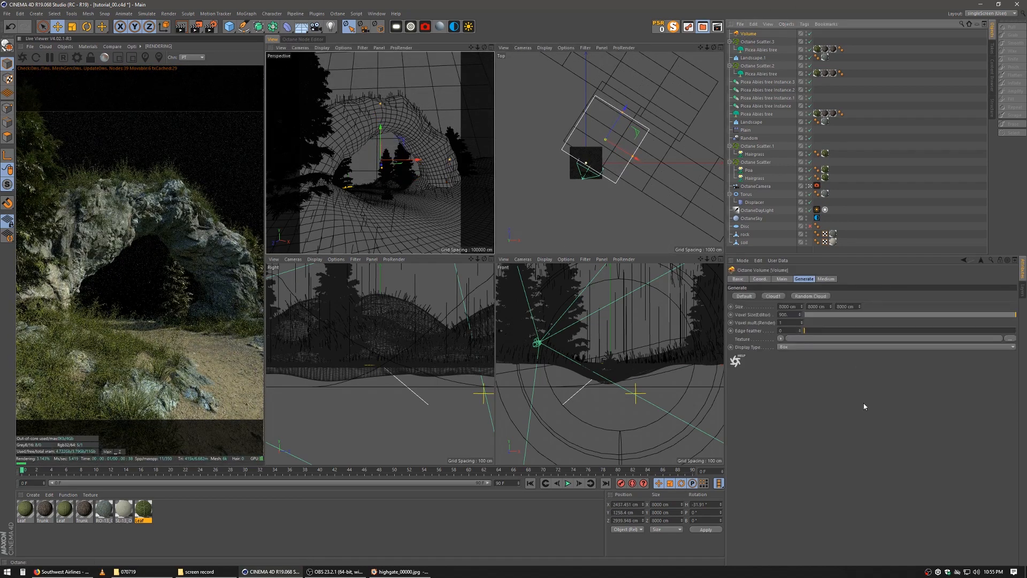
{"action": "left_click", "coordinate": [825, 279]}
{"action": "left_click", "coordinate": [781, 328]}
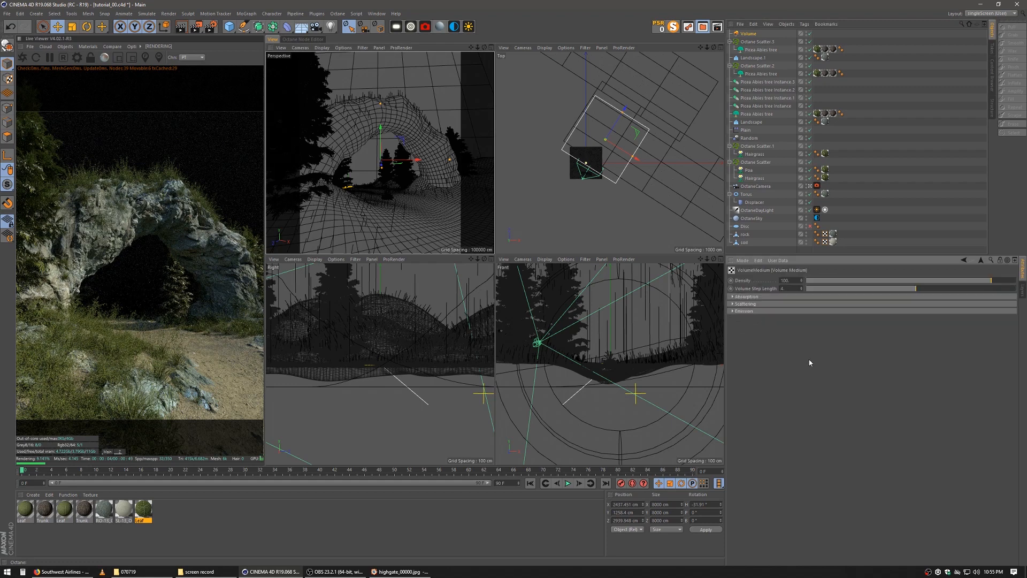
{"action": "left_click", "coordinate": [764, 296]}
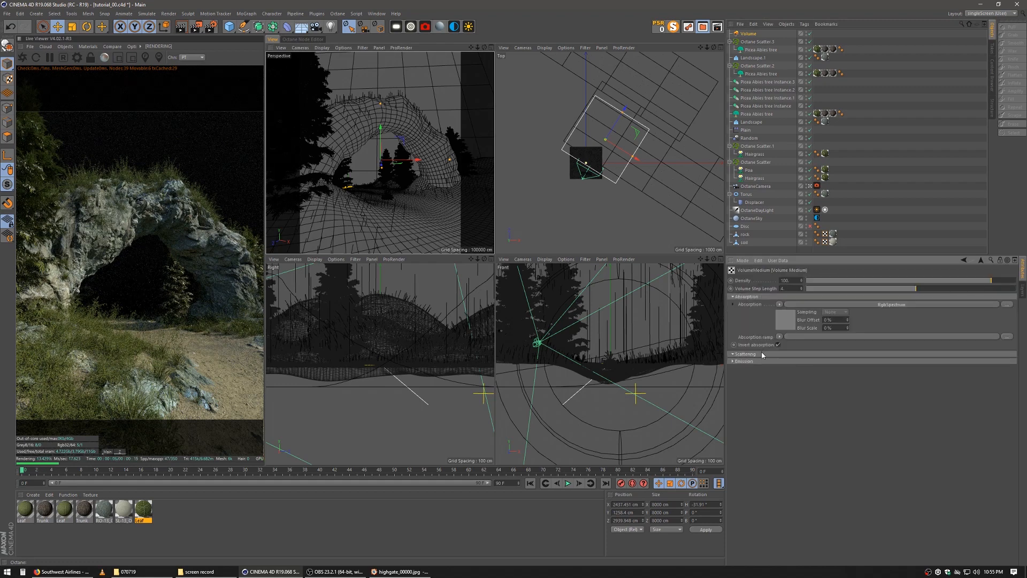
{"action": "left_click", "coordinate": [762, 353]}
{"action": "left_click", "coordinate": [788, 322]}
{"action": "left_click", "coordinate": [752, 300]}
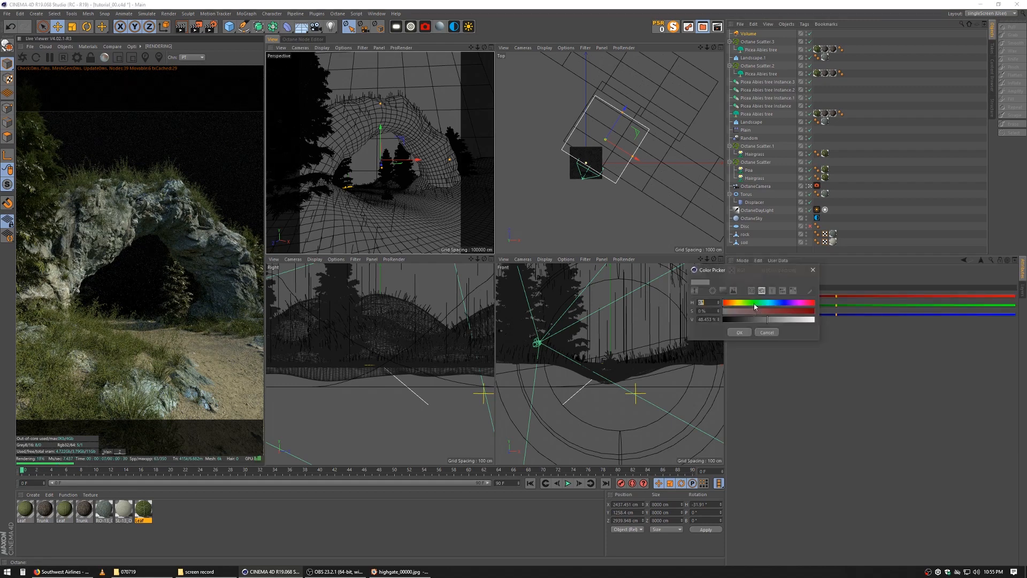
{"action": "left_click_drag", "start_coordinate": [808, 319], "coordinate": [838, 315]}
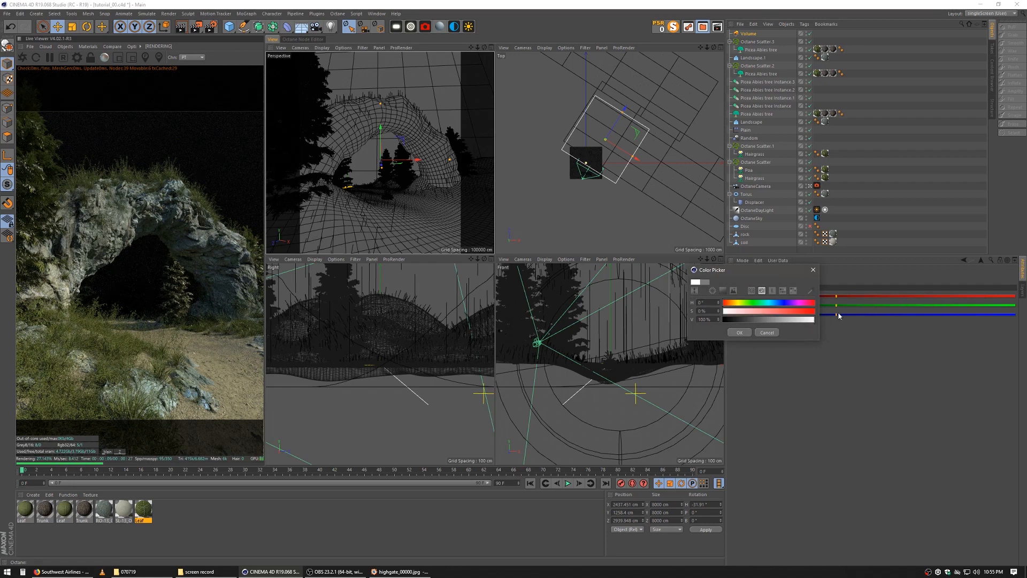
{"action": "left_click", "coordinate": [740, 332]}
{"action": "left_click", "coordinate": [979, 260]}
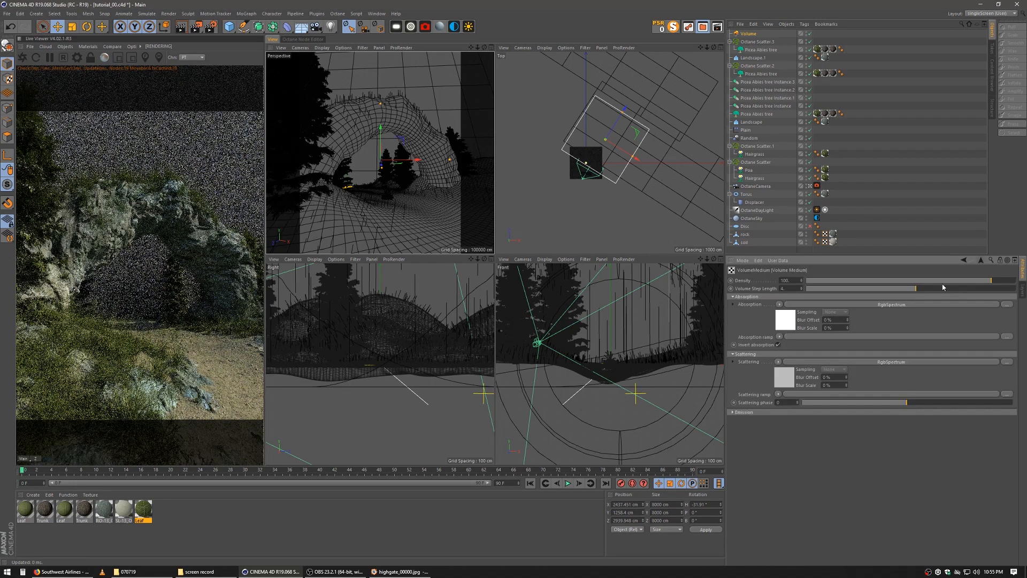
Set the scattering colour of the fog volume's medium to pure white
{"action": "left_click", "coordinate": [790, 376]}
{"action": "left_click", "coordinate": [755, 307]}
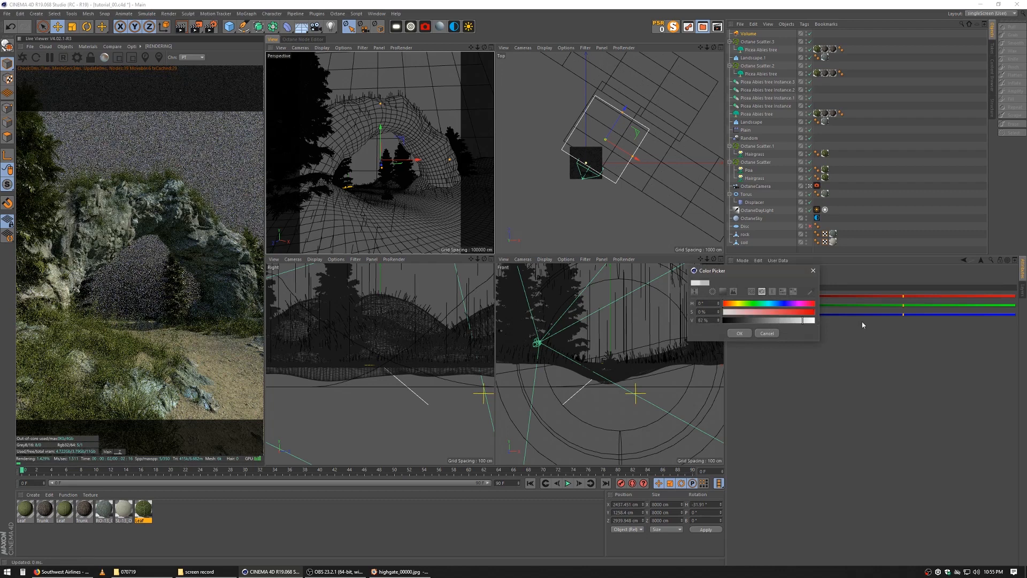
{"action": "left_click_drag", "start_coordinate": [862, 325], "coordinate": [856, 324]}
{"action": "left_click", "coordinate": [739, 333]}
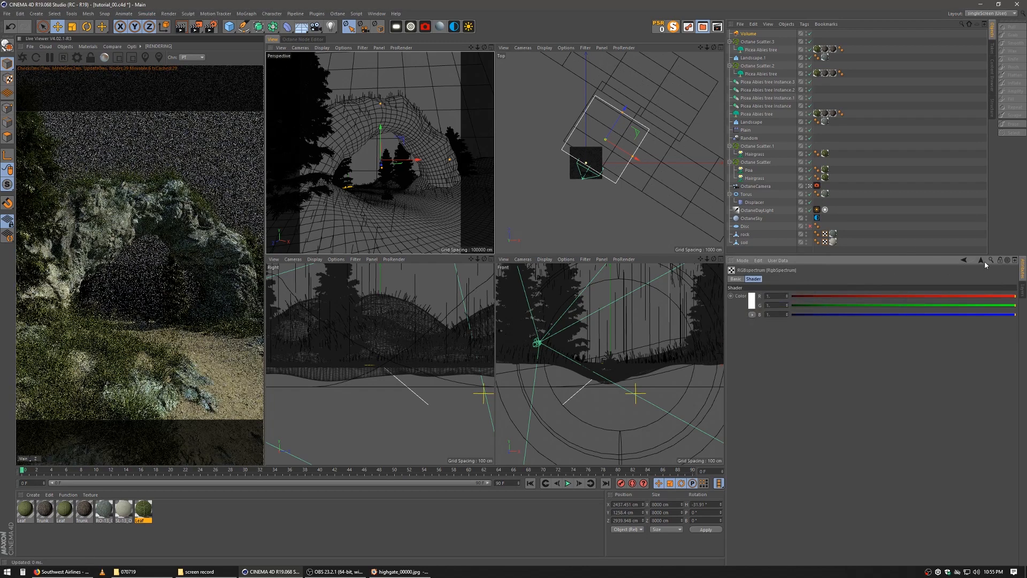
{"action": "left_click", "coordinate": [980, 260]}
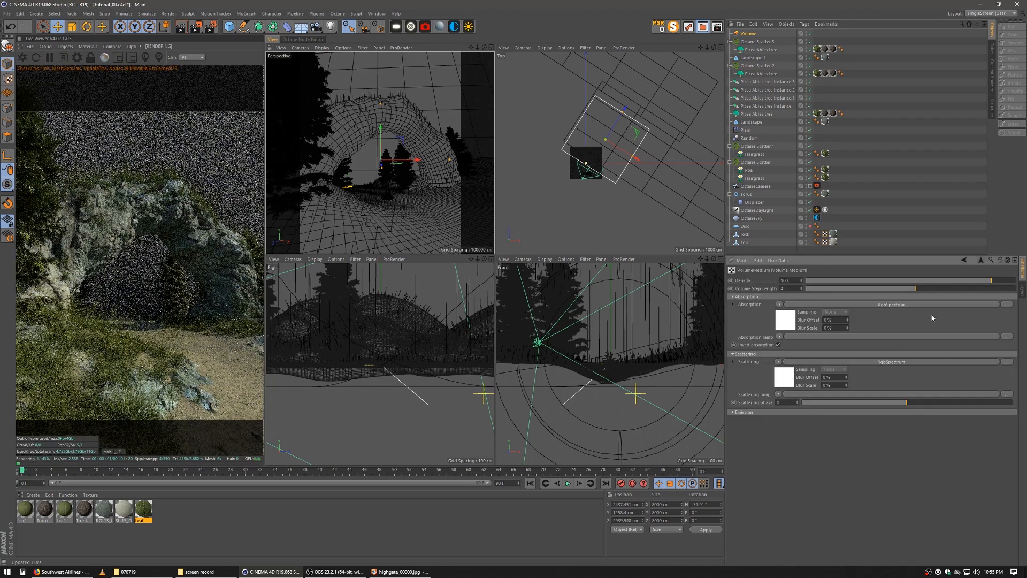
Set the volume medium's step length to about 26.8, scattering phase to about 0.048 and density to about 0.0128
{"action": "left_click", "coordinate": [951, 287]}
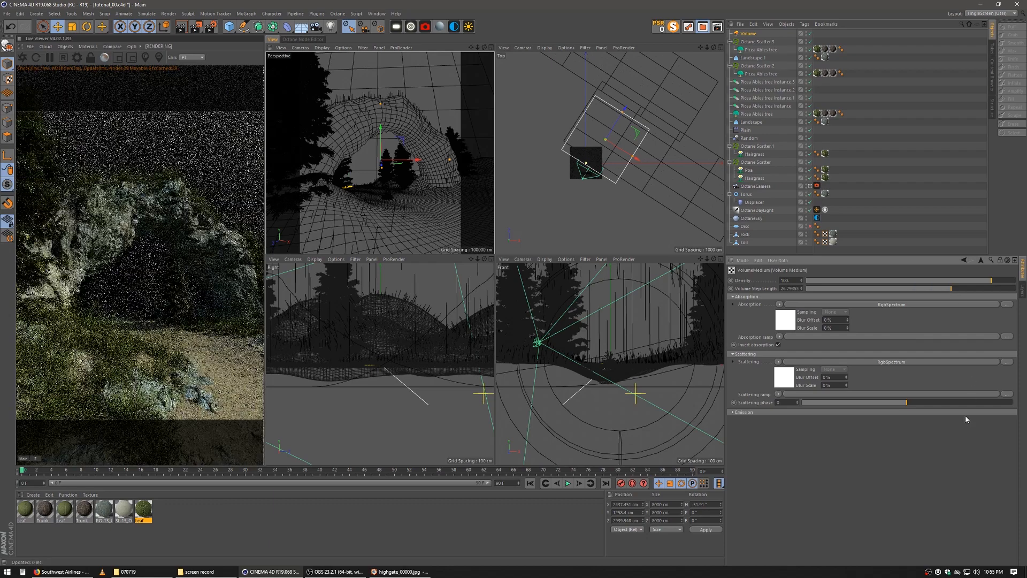
{"action": "left_click", "coordinate": [972, 403]}
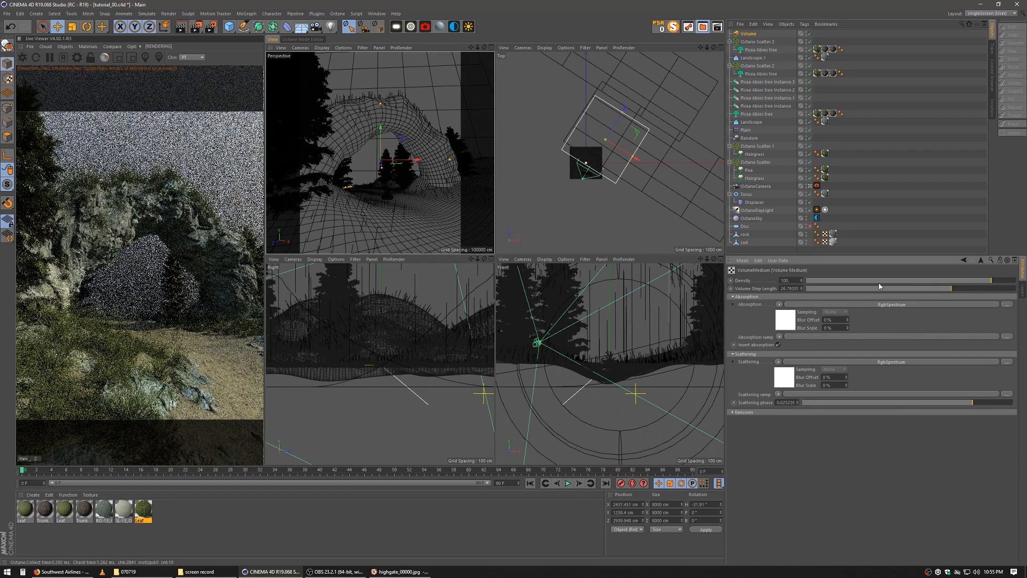
{"action": "left_click_drag", "start_coordinate": [957, 280], "coordinate": [892, 282]}
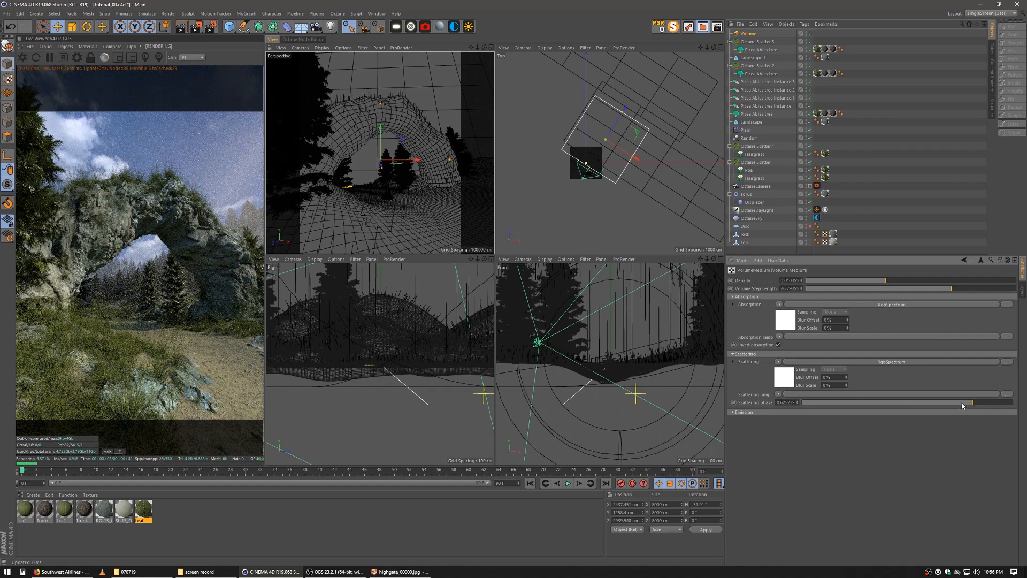
{"action": "left_click_drag", "start_coordinate": [958, 405], "coordinate": [915, 403]}
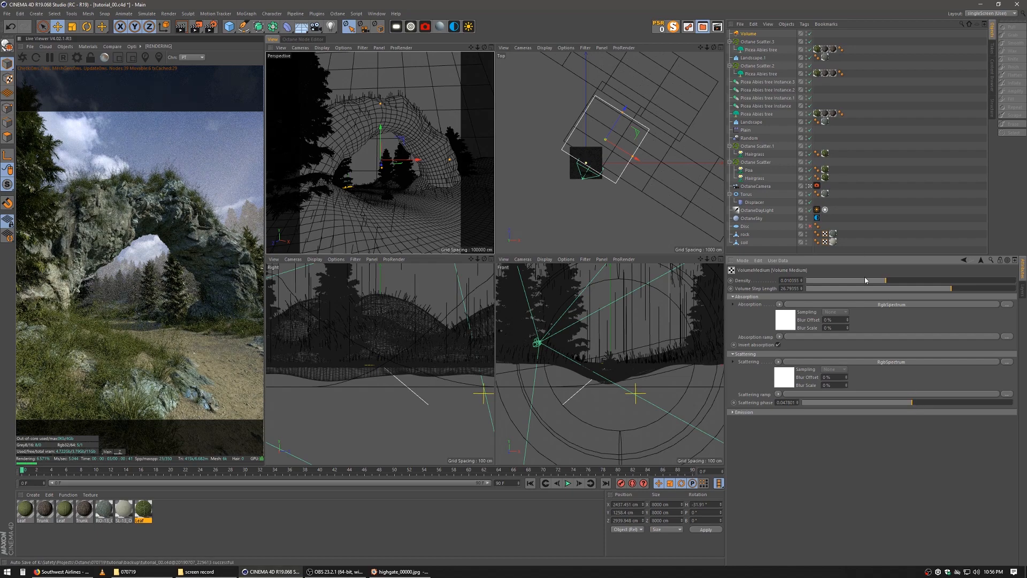
{"action": "left_click_drag", "start_coordinate": [864, 281], "coordinate": [888, 281]}
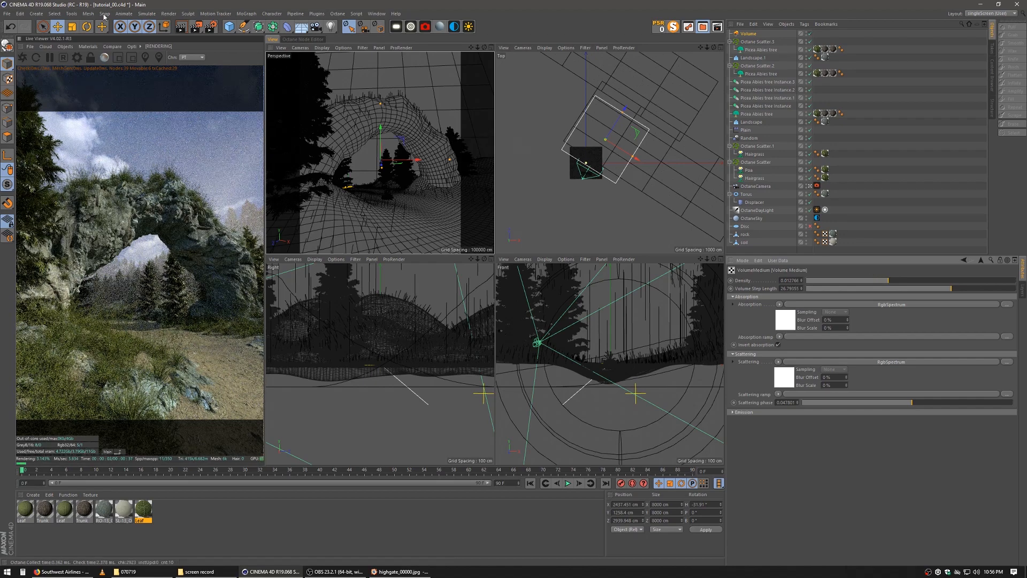
Rotate the fog volume to a heading of about -20.7° and lower it to about Y 777 cm
{"action": "left_click", "coordinate": [92, 27]}
{"action": "left_click_drag", "start_coordinate": [369, 162], "coordinate": [354, 149]}
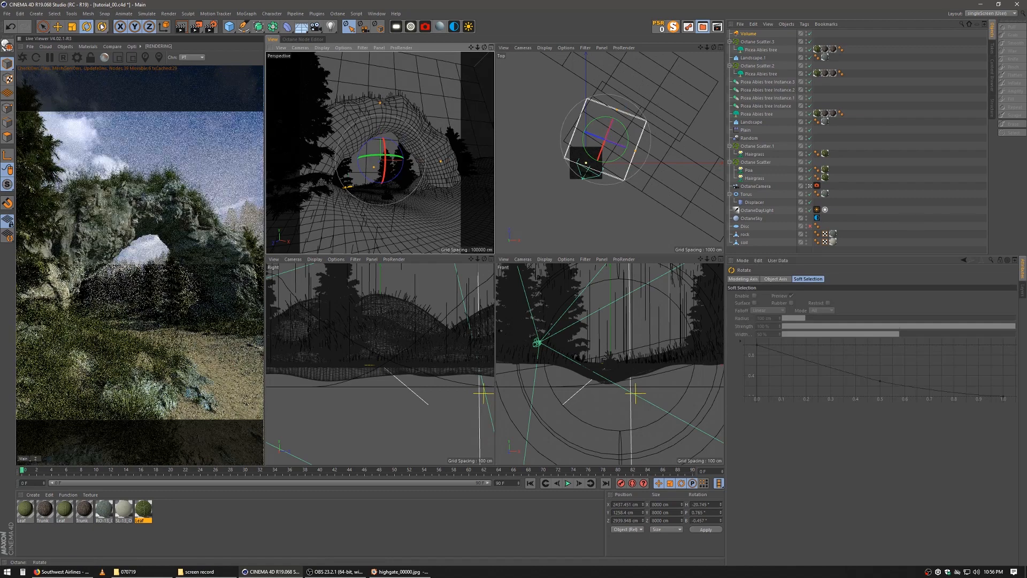
{"action": "left_click", "coordinate": [52, 27]}
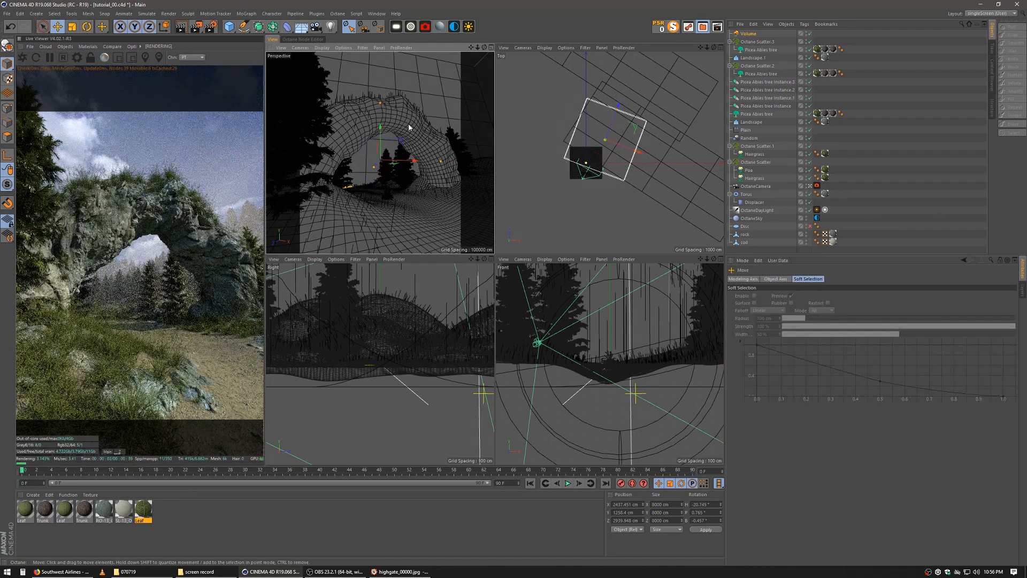
{"action": "left_click_drag", "start_coordinate": [409, 128], "coordinate": [419, 110]}
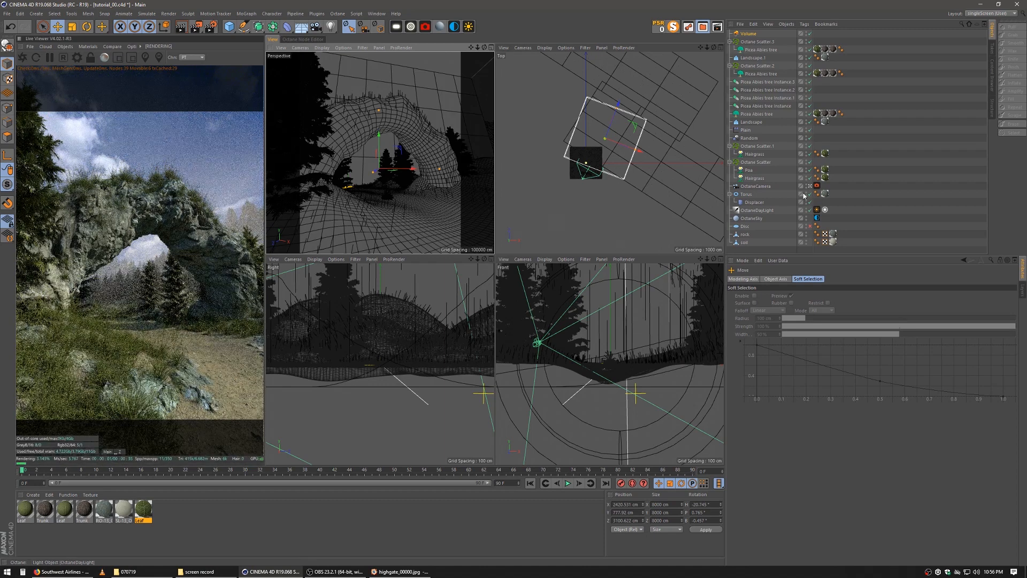
Lower the density of the fog volume's medium to about 0.0055
{"action": "left_click", "coordinate": [749, 34]}
{"action": "left_click", "coordinate": [787, 322]}
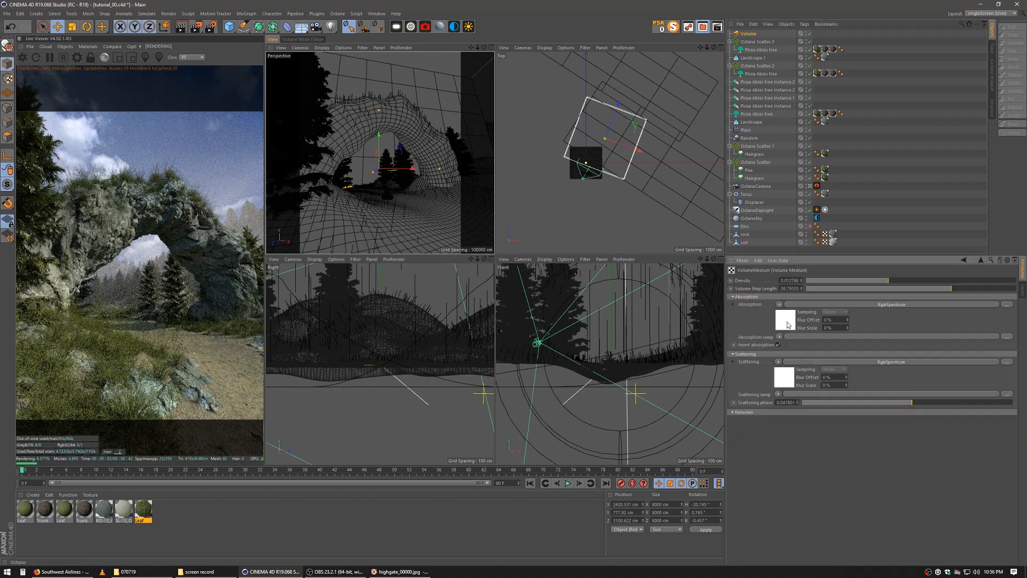
{"action": "left_click_drag", "start_coordinate": [889, 280], "coordinate": [879, 280]}
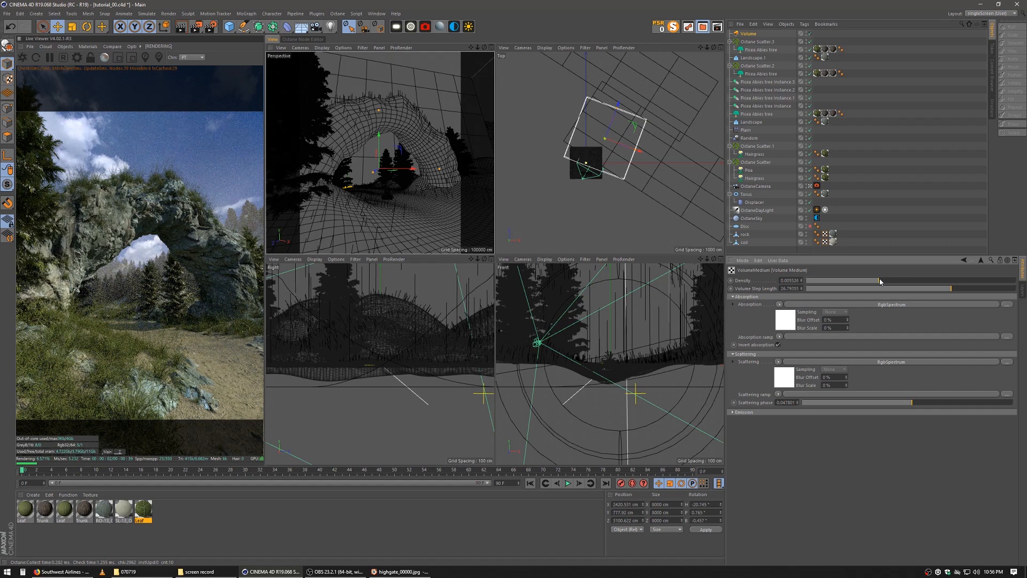
Switch to FastStone Image Viewer and place highgate_00000.jpg beside the live render for comparison
{"action": "left_click", "coordinate": [398, 571]}
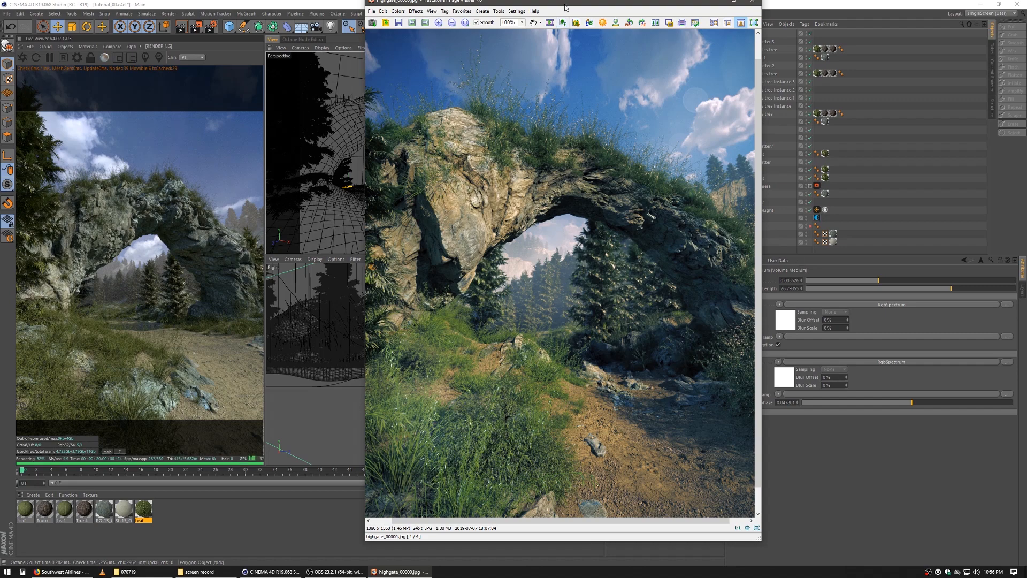
{"action": "left_click_drag", "start_coordinate": [565, 6], "coordinate": [563, 17]}
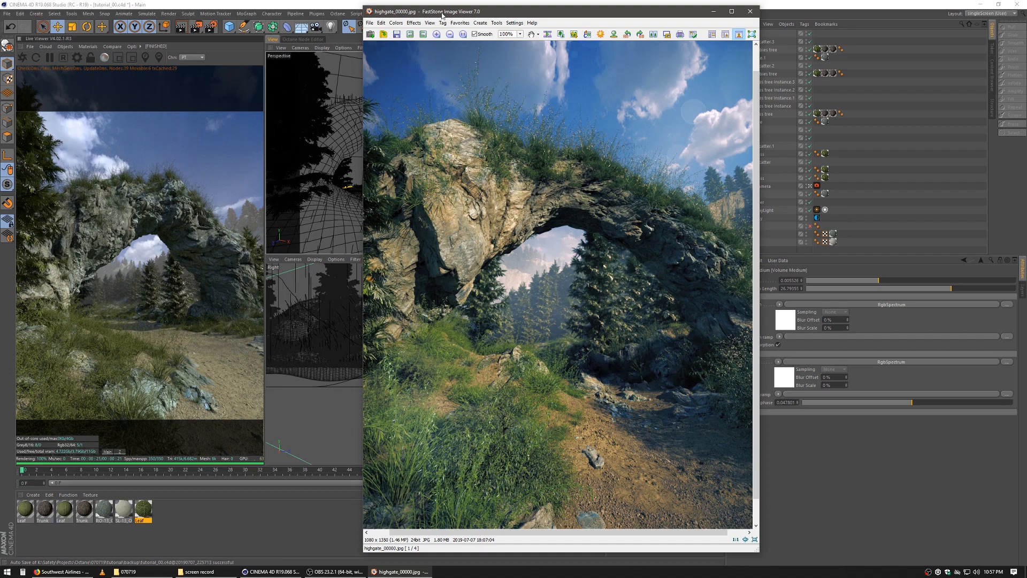
{"action": "left_click_drag", "start_coordinate": [443, 16], "coordinate": [425, 12]}
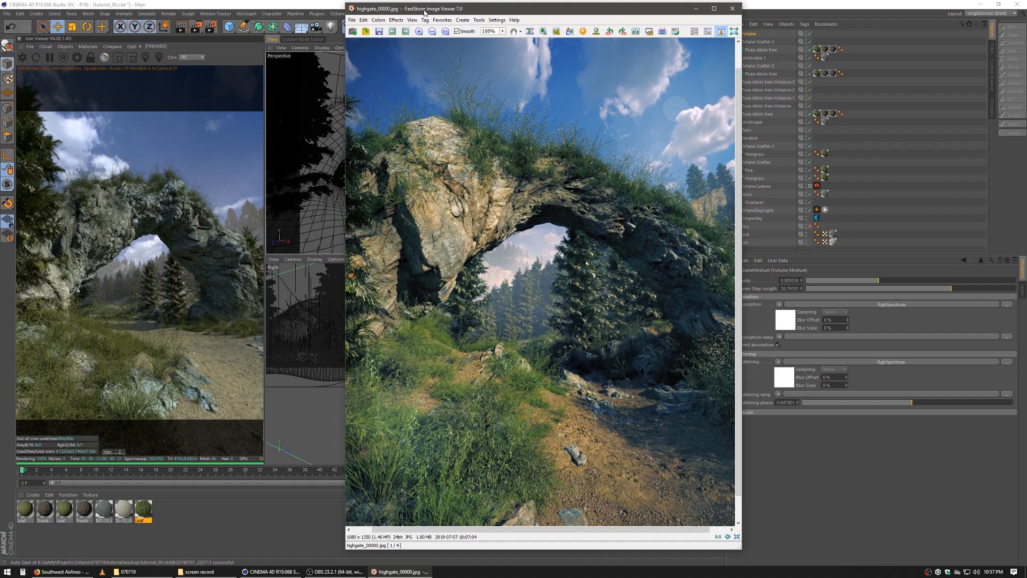